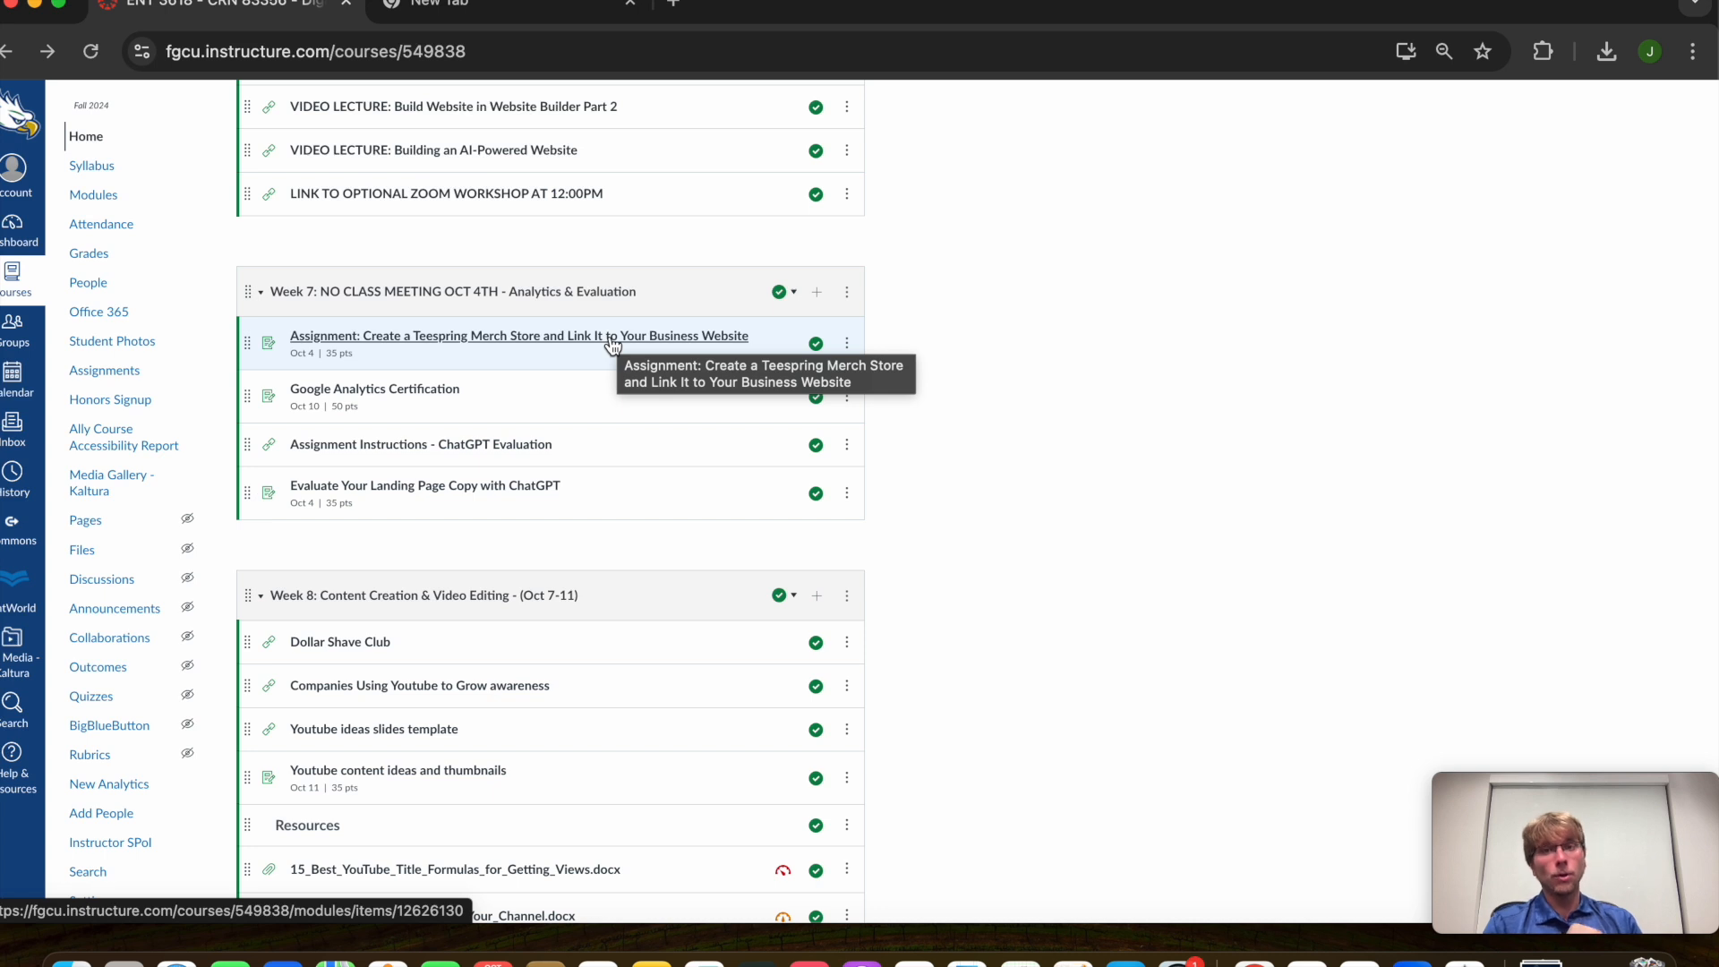
# Open the Teespring merch store assignment and its Spring website link in a new tab
pyautogui.click(613, 347)
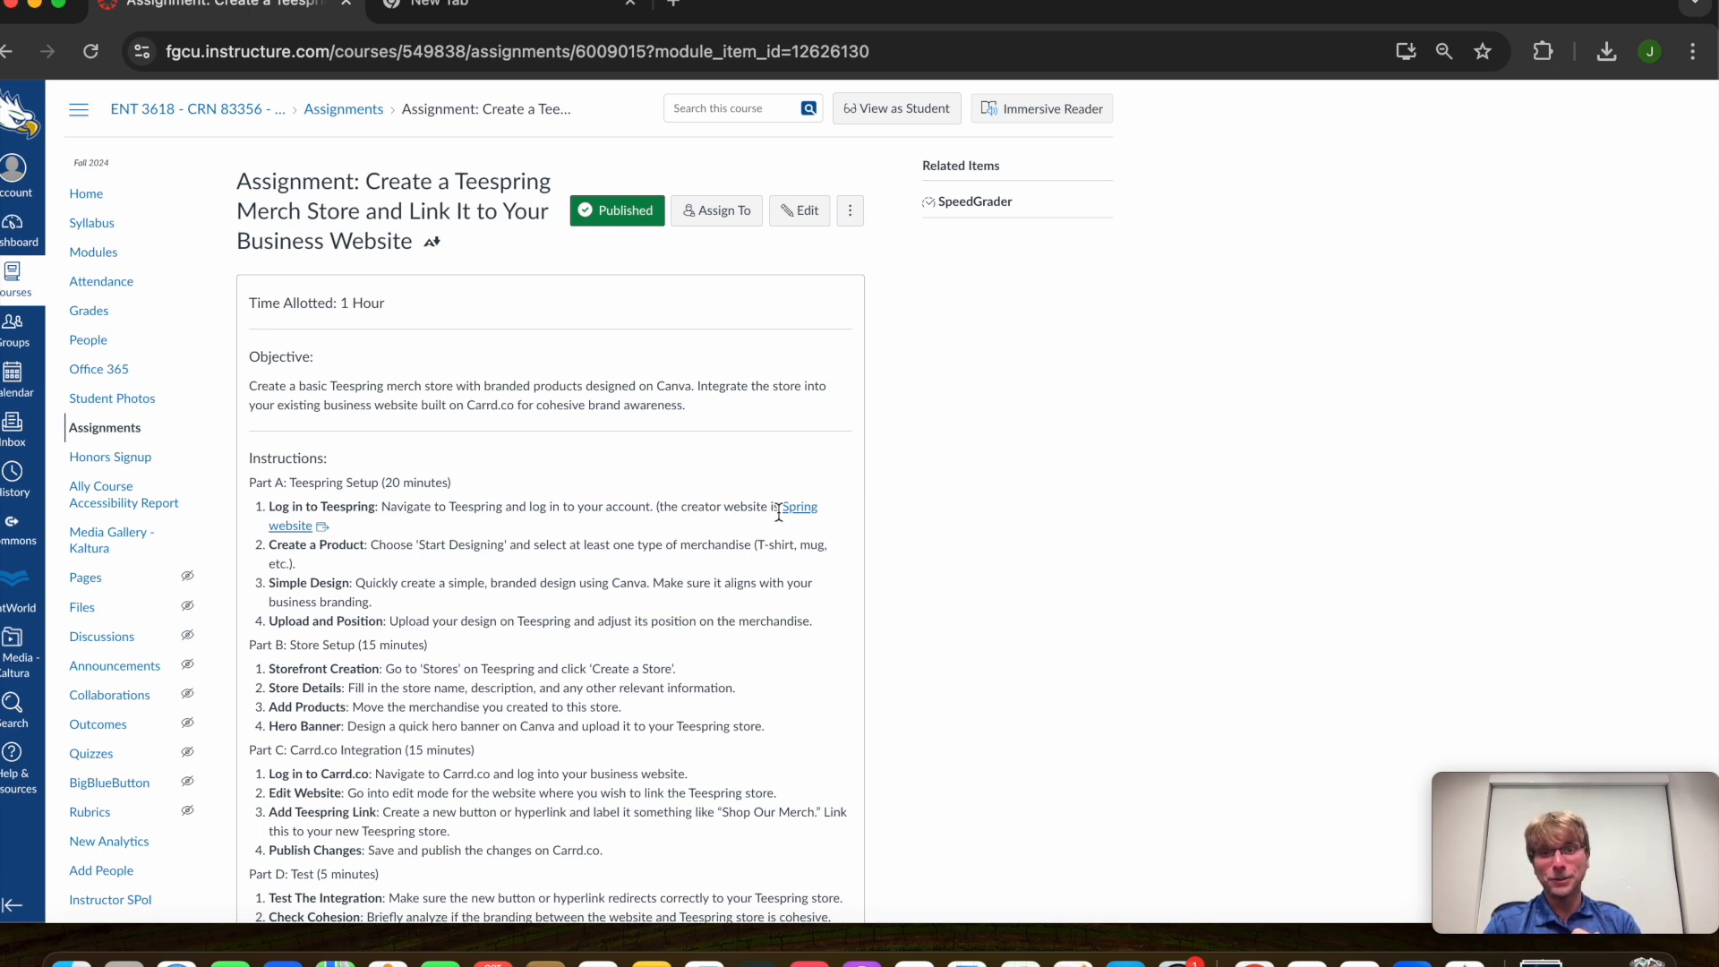
pyautogui.click(798, 507)
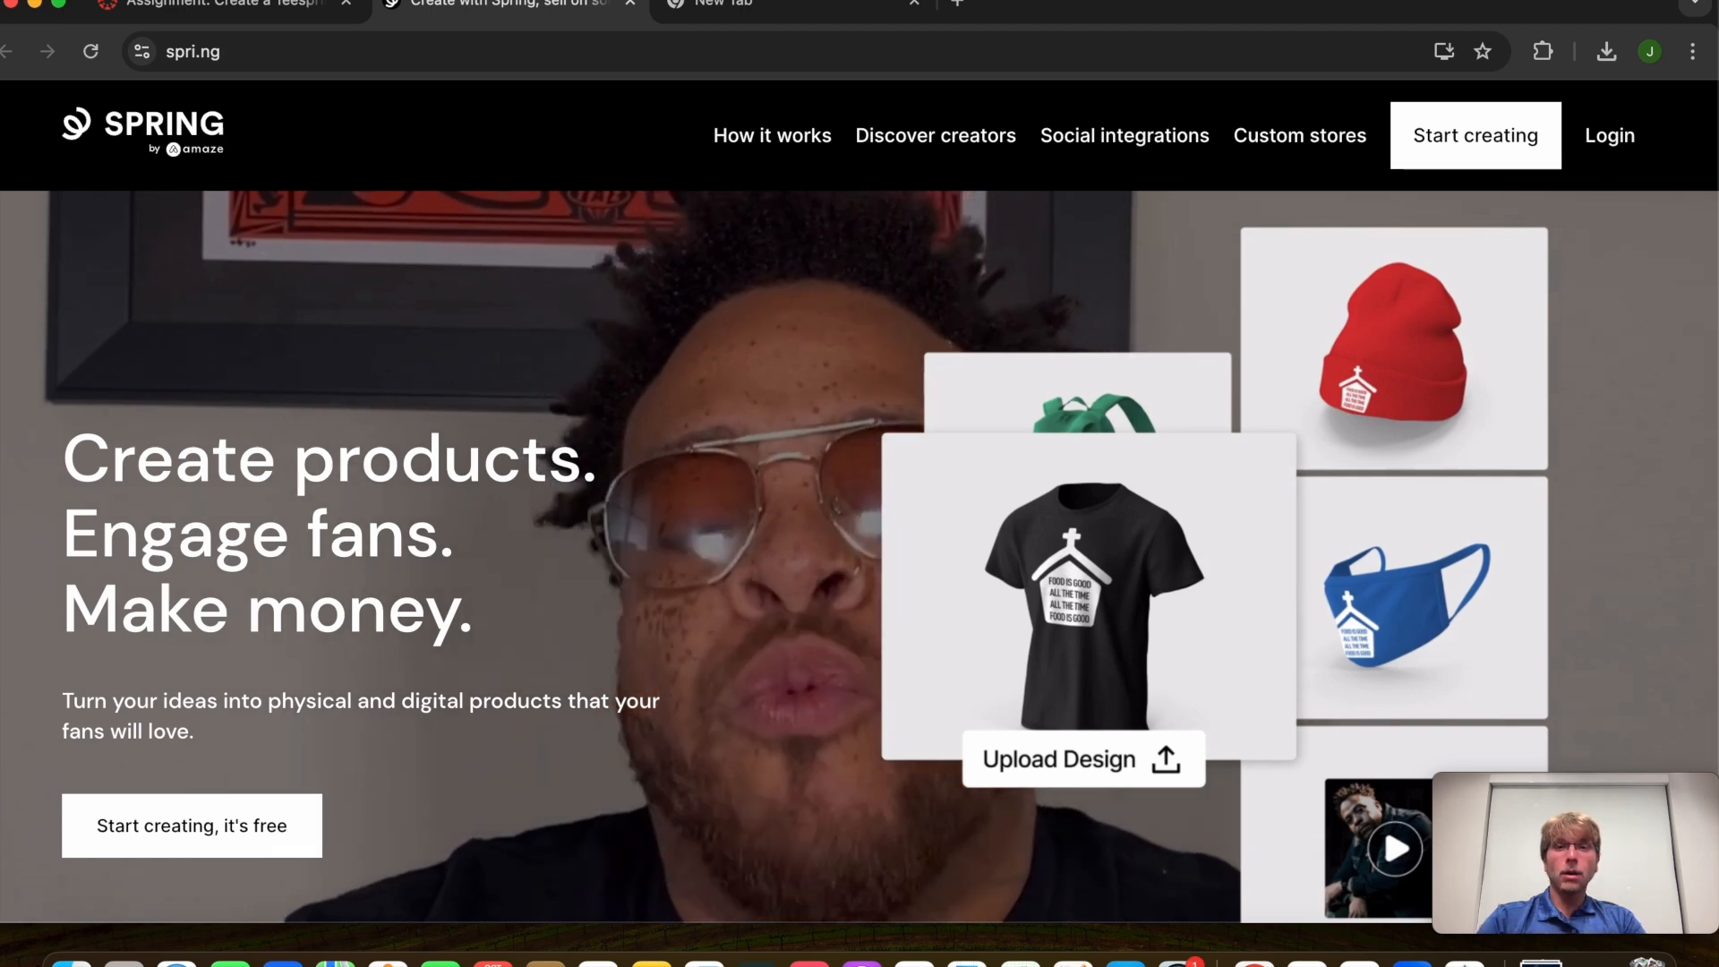
# Switch to the blank browser tab to enter a new address
pyautogui.click(825, 11)
# Load carrd.co and open the Digital Tech FGCU site from the Carrd dashboard
pyautogui.write('carrd.co')
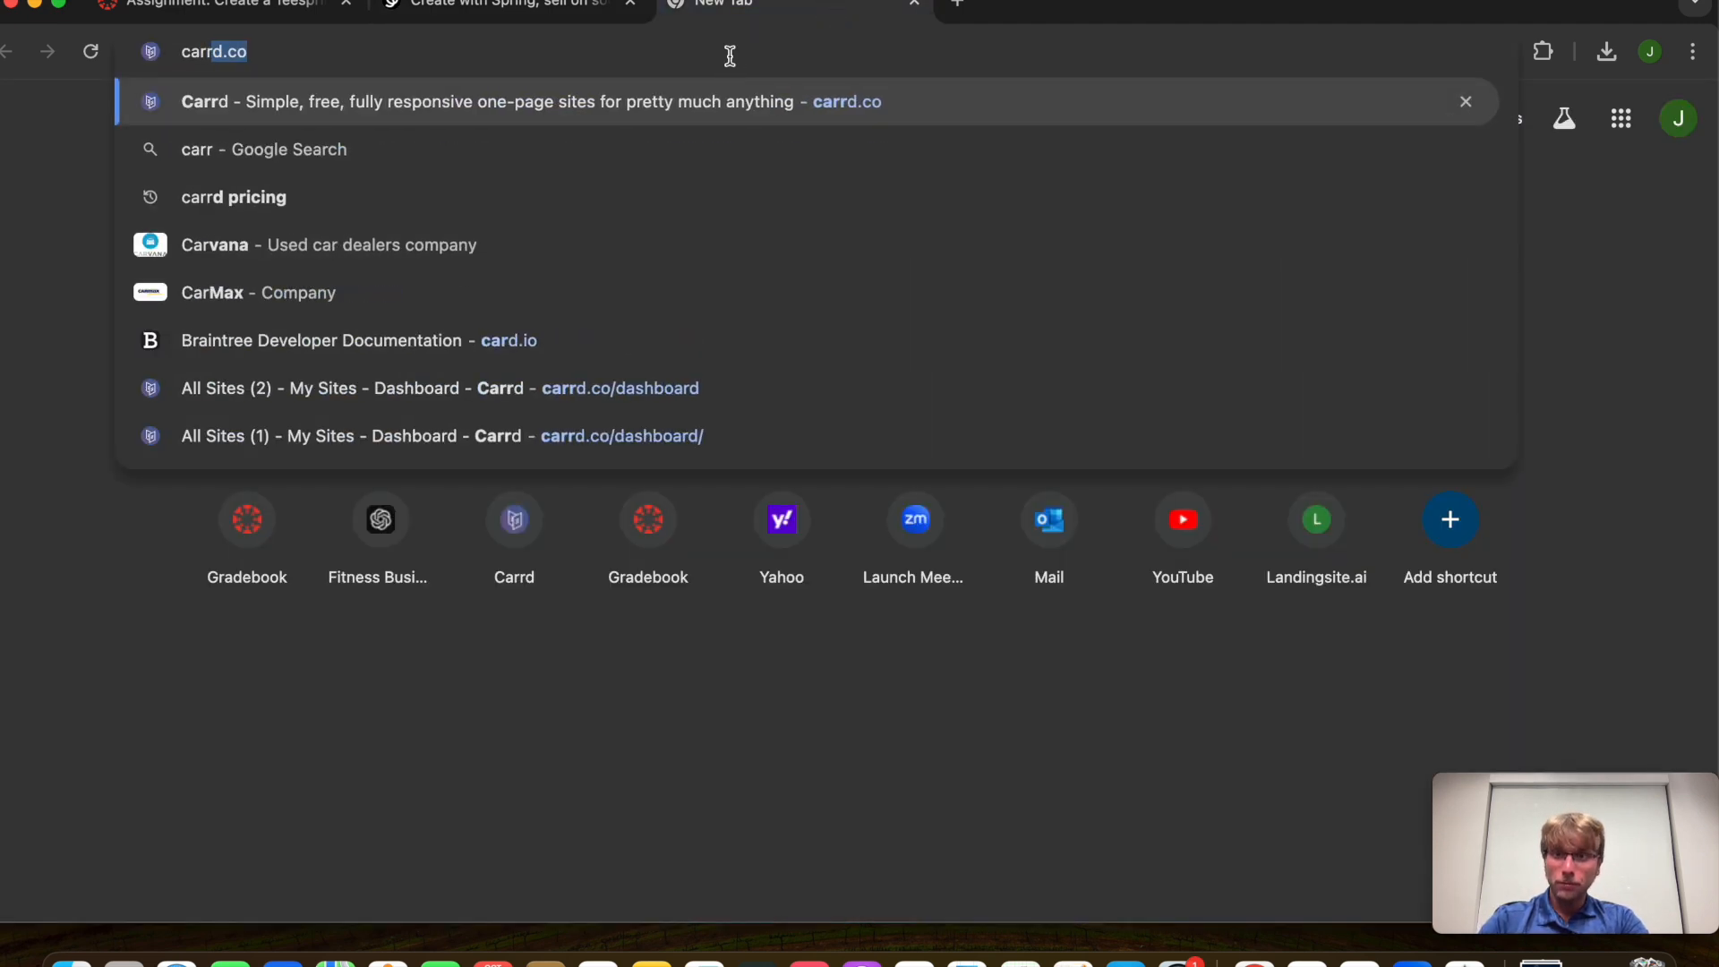
pyautogui.press('Return')
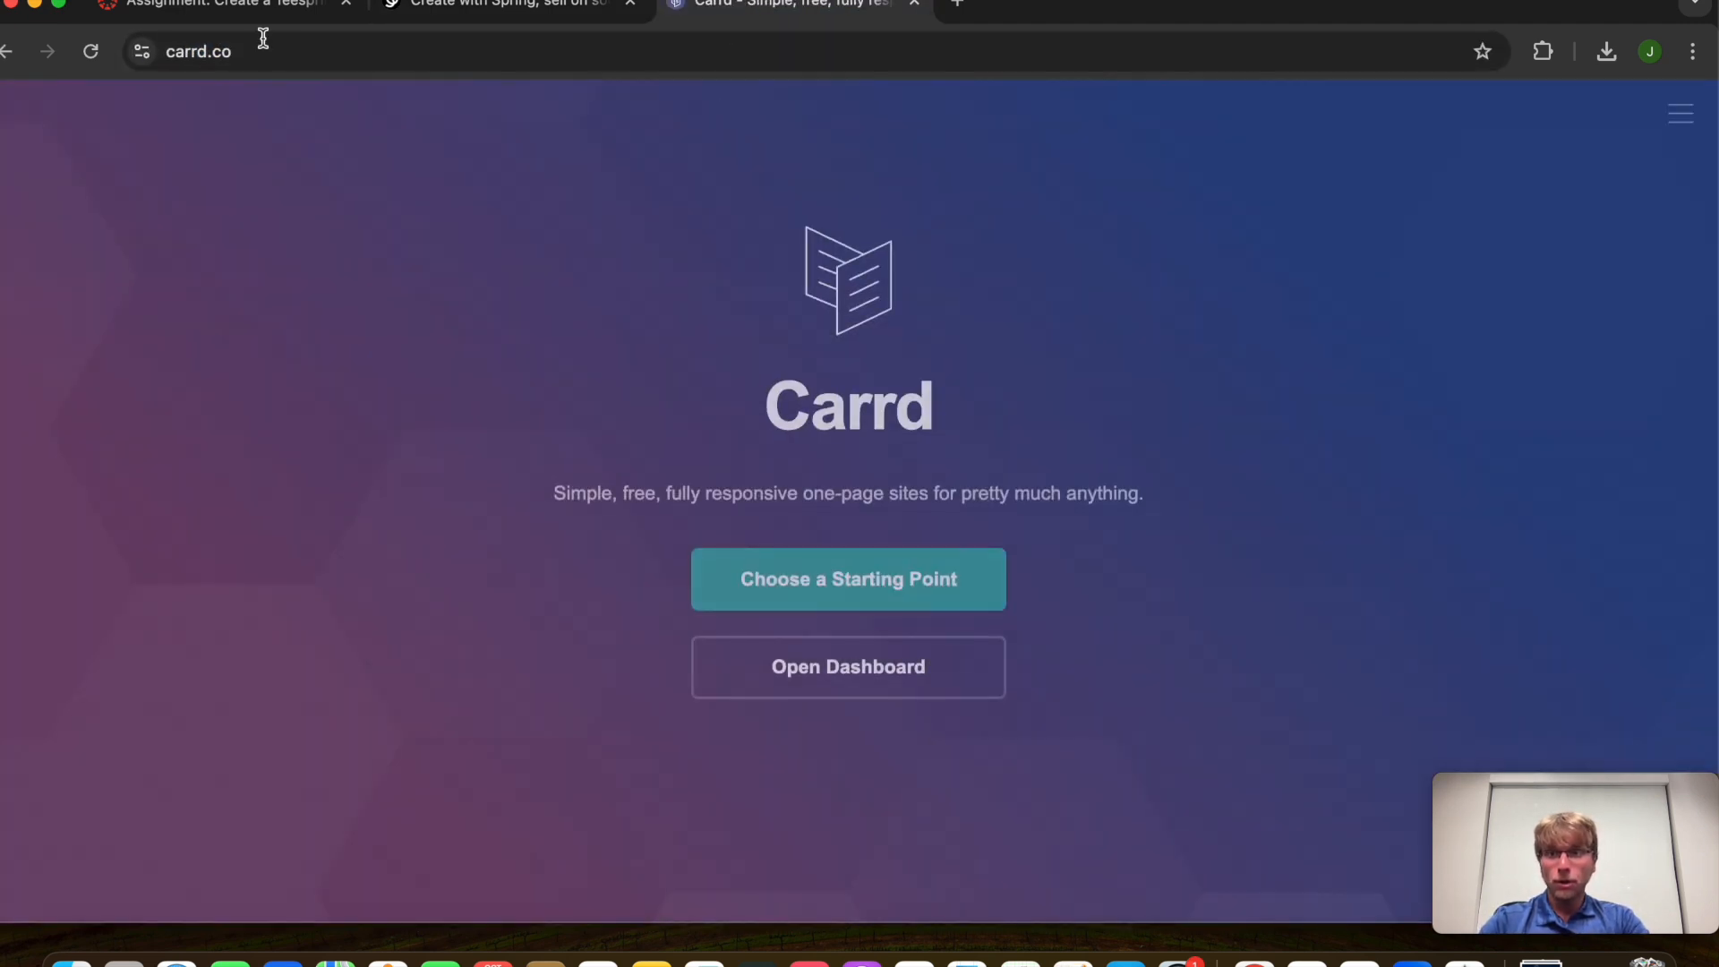
pyautogui.click(877, 687)
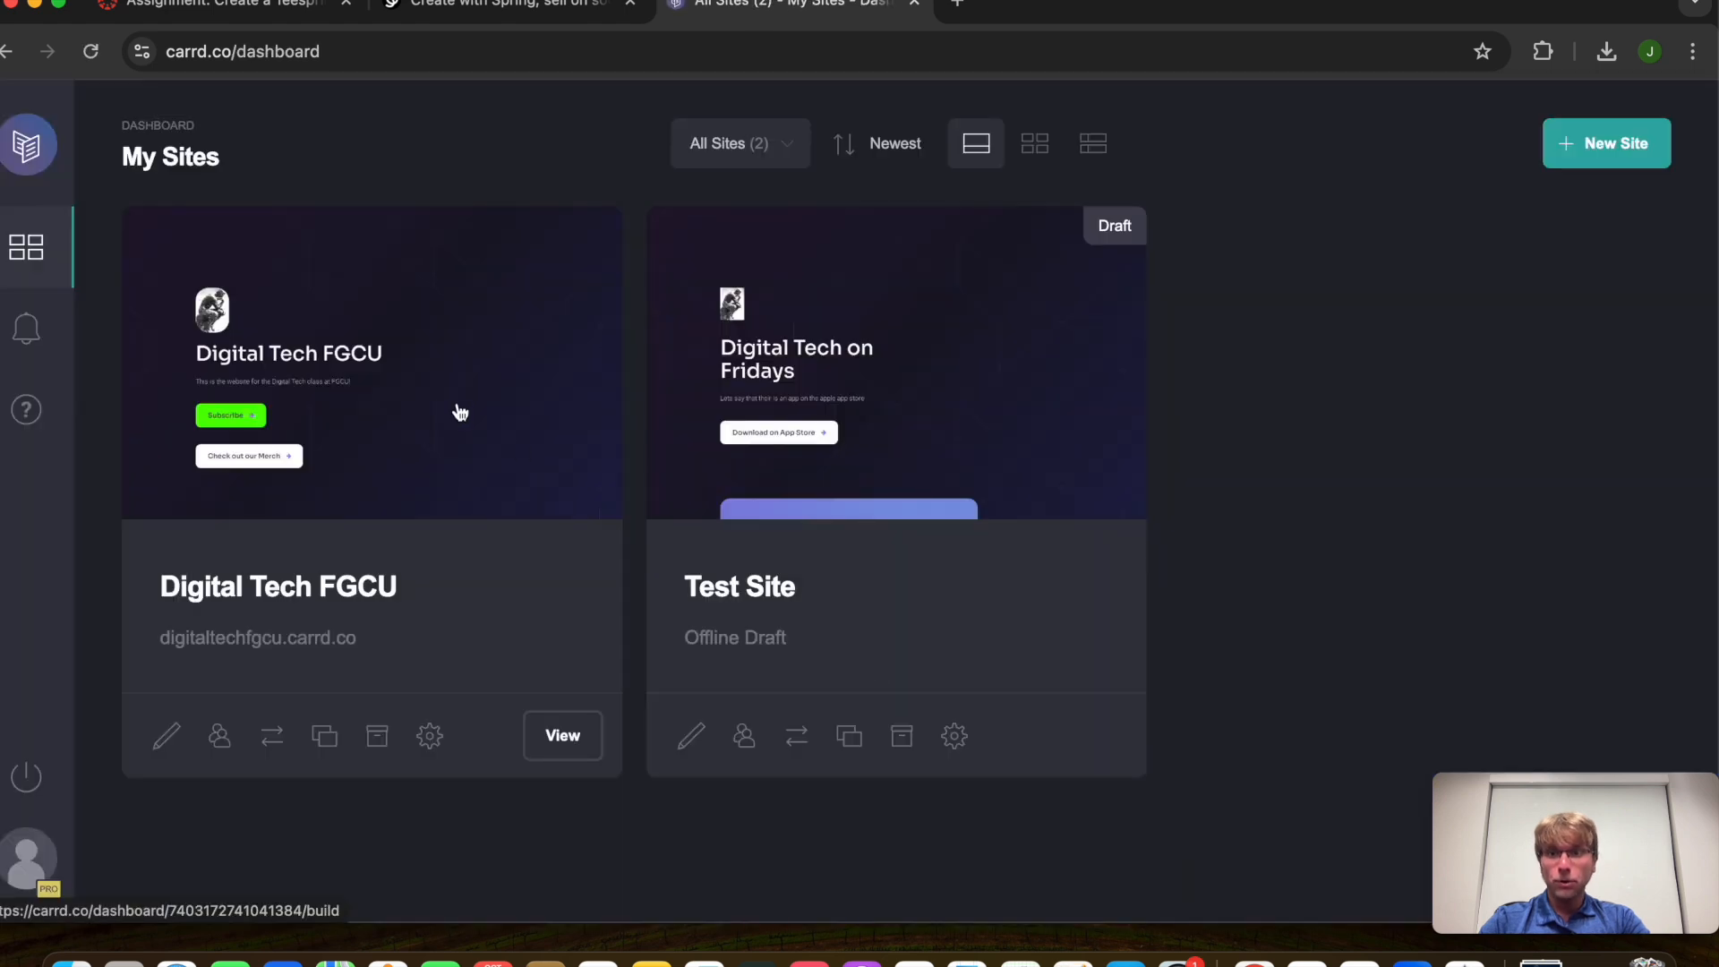
pyautogui.click(456, 409)
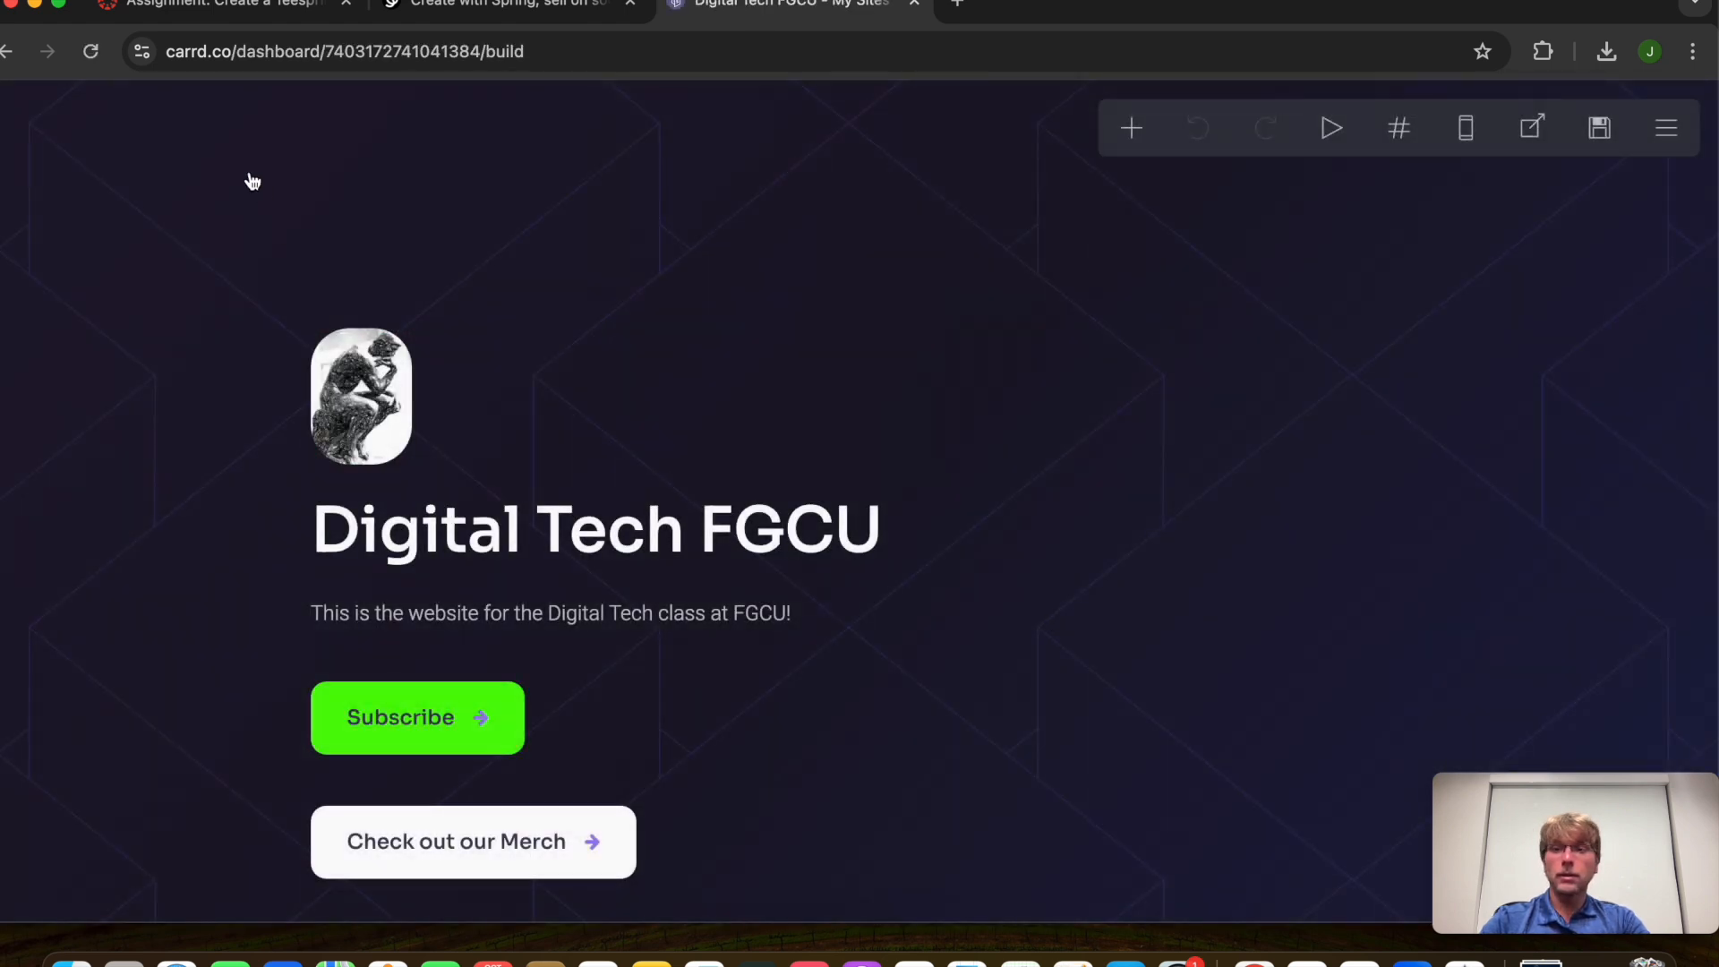
pyautogui.click(219, 18)
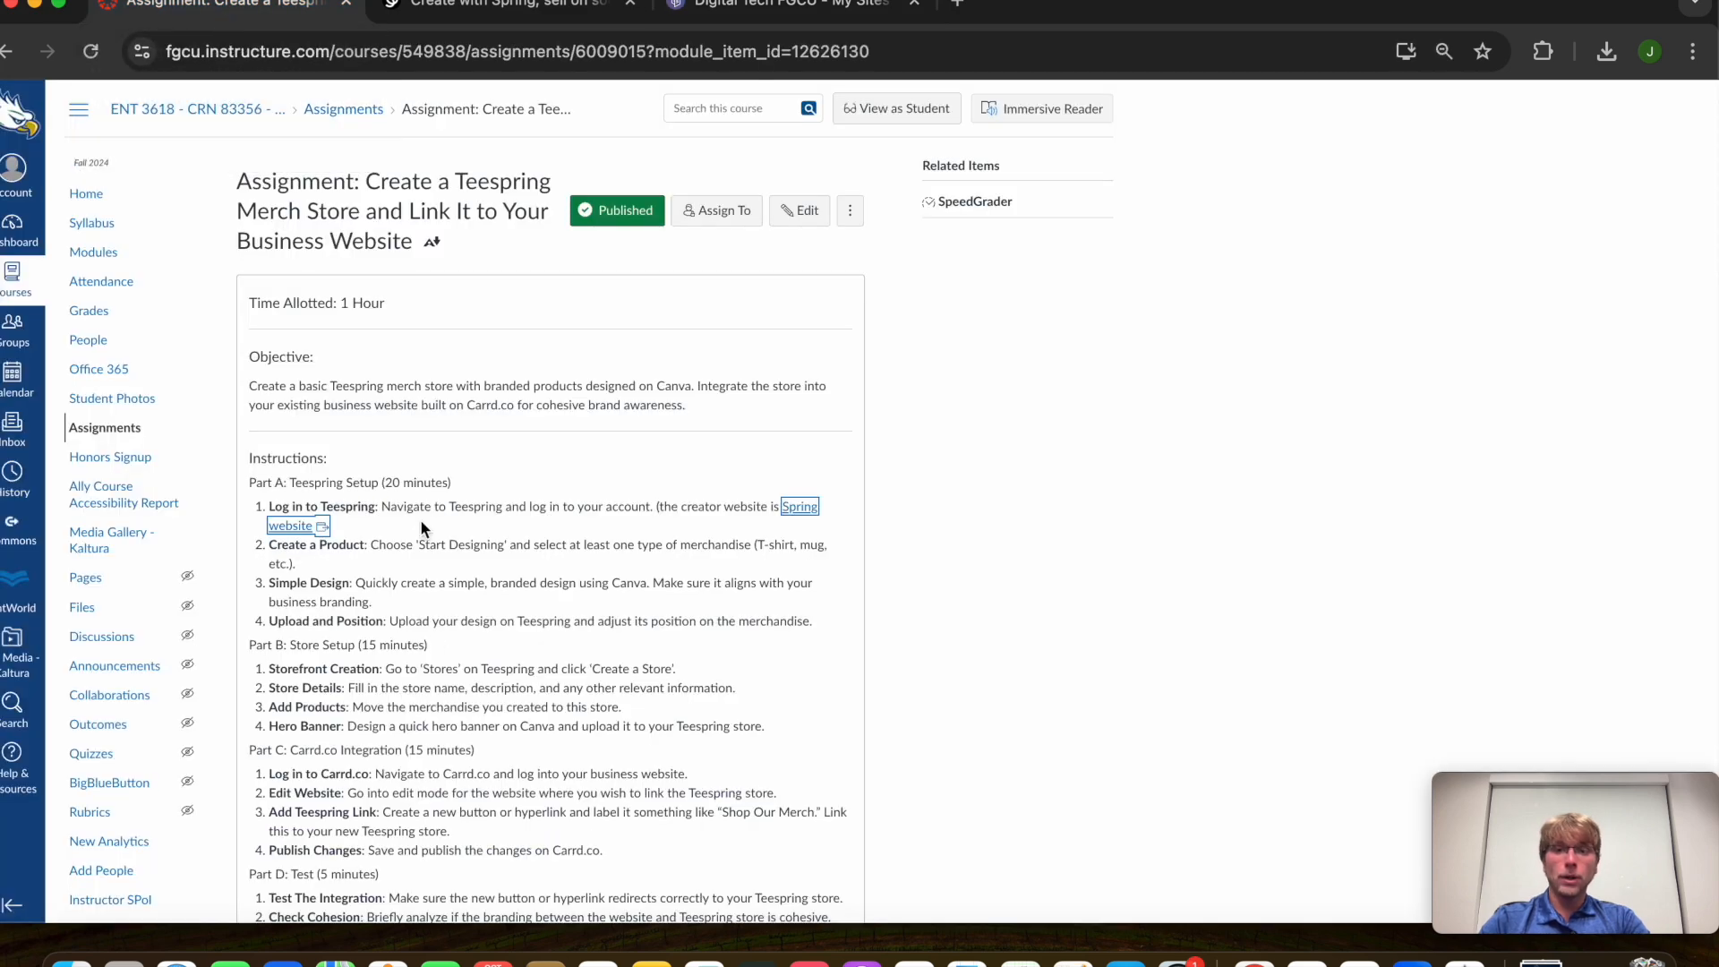
# Review the Deliverables: the updated Carrd site link and the new Teespring store link
pyautogui.scroll(-5, 432, 632)
pyautogui.moveTo(247, 649); pyautogui.dragTo(619, 691)
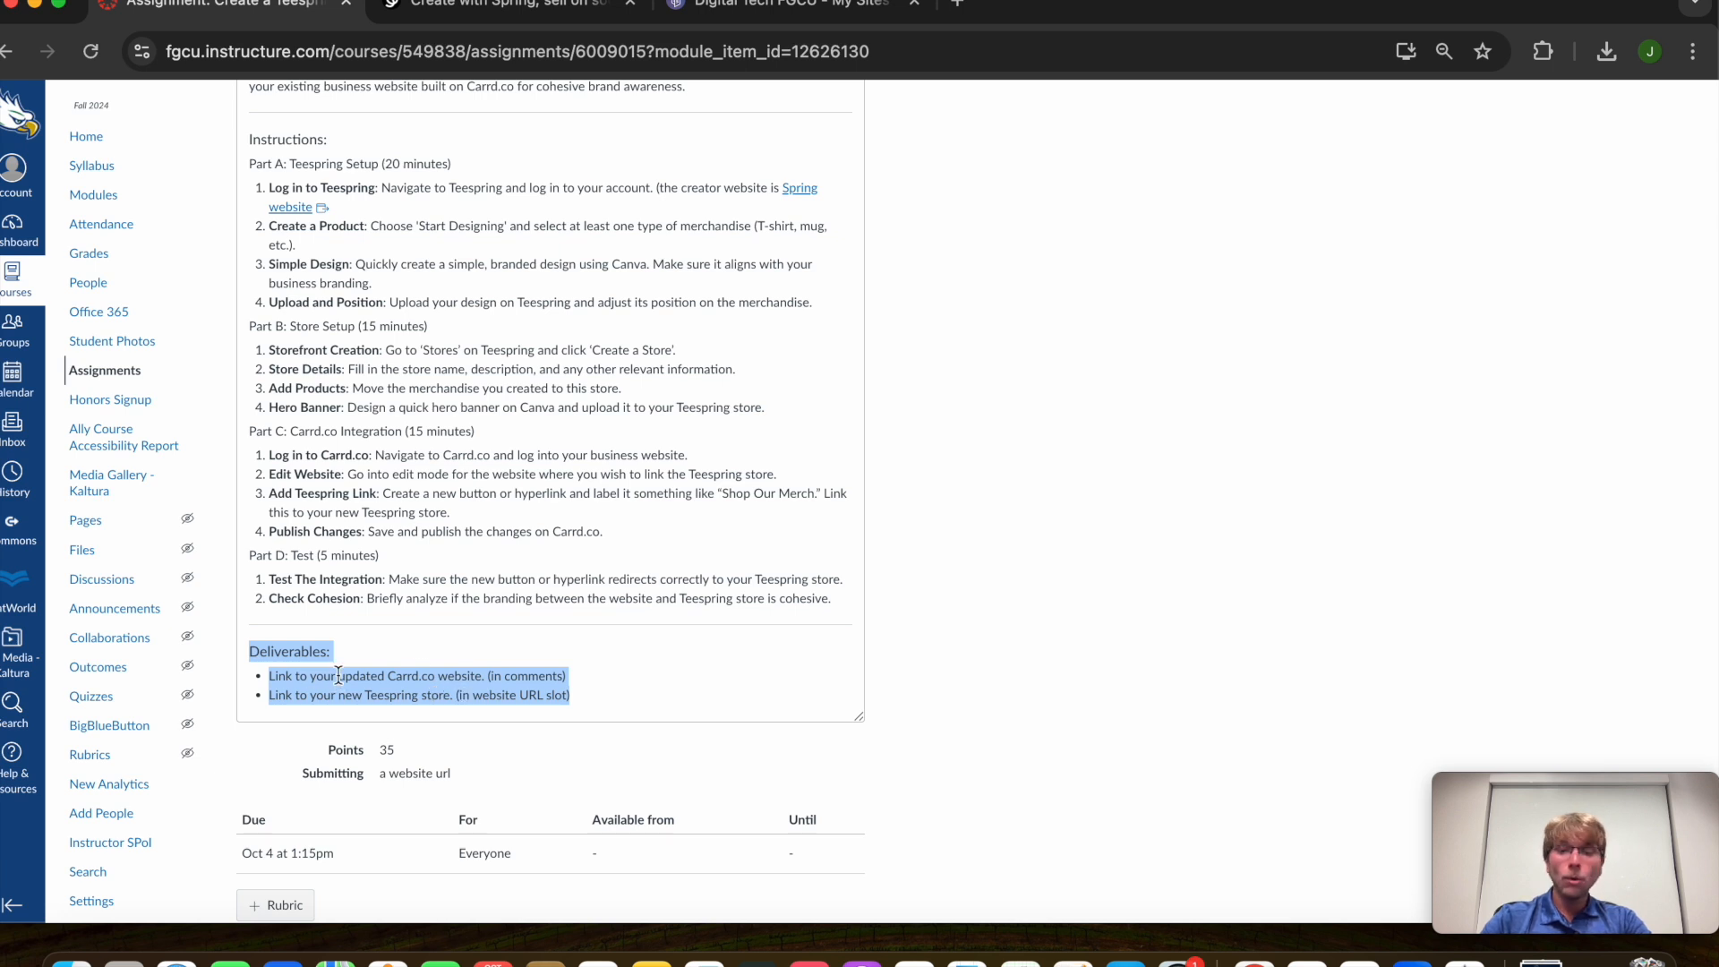
pyautogui.click(788, 4)
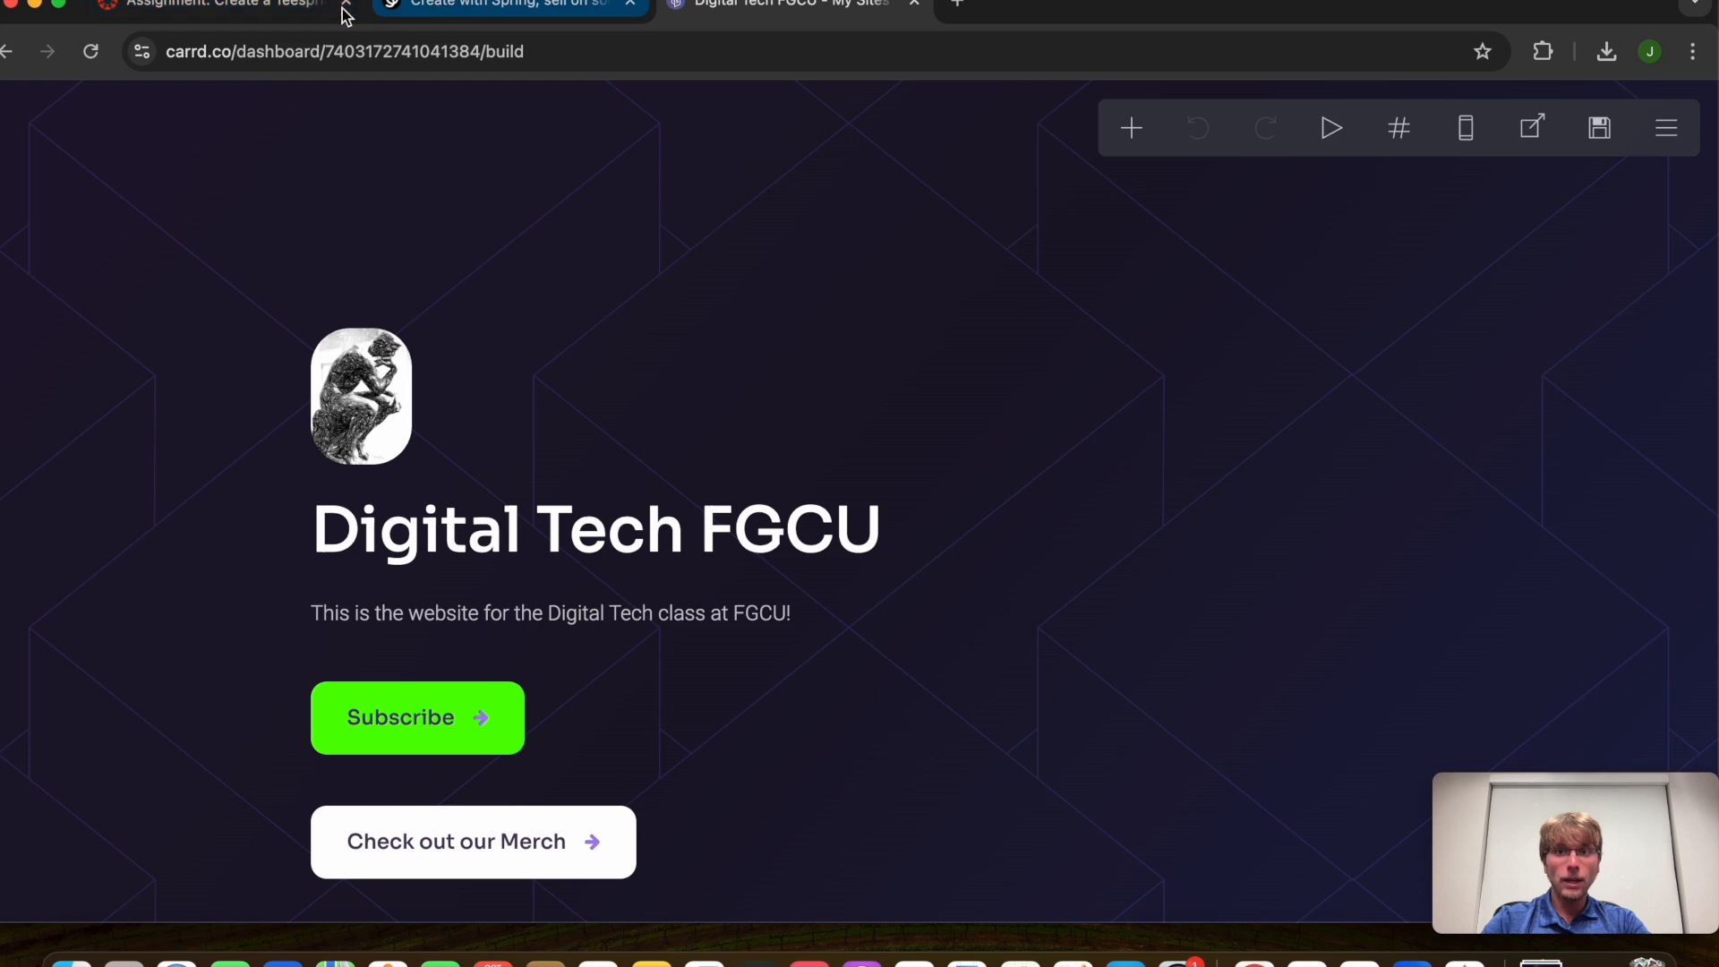
pyautogui.click(278, 11)
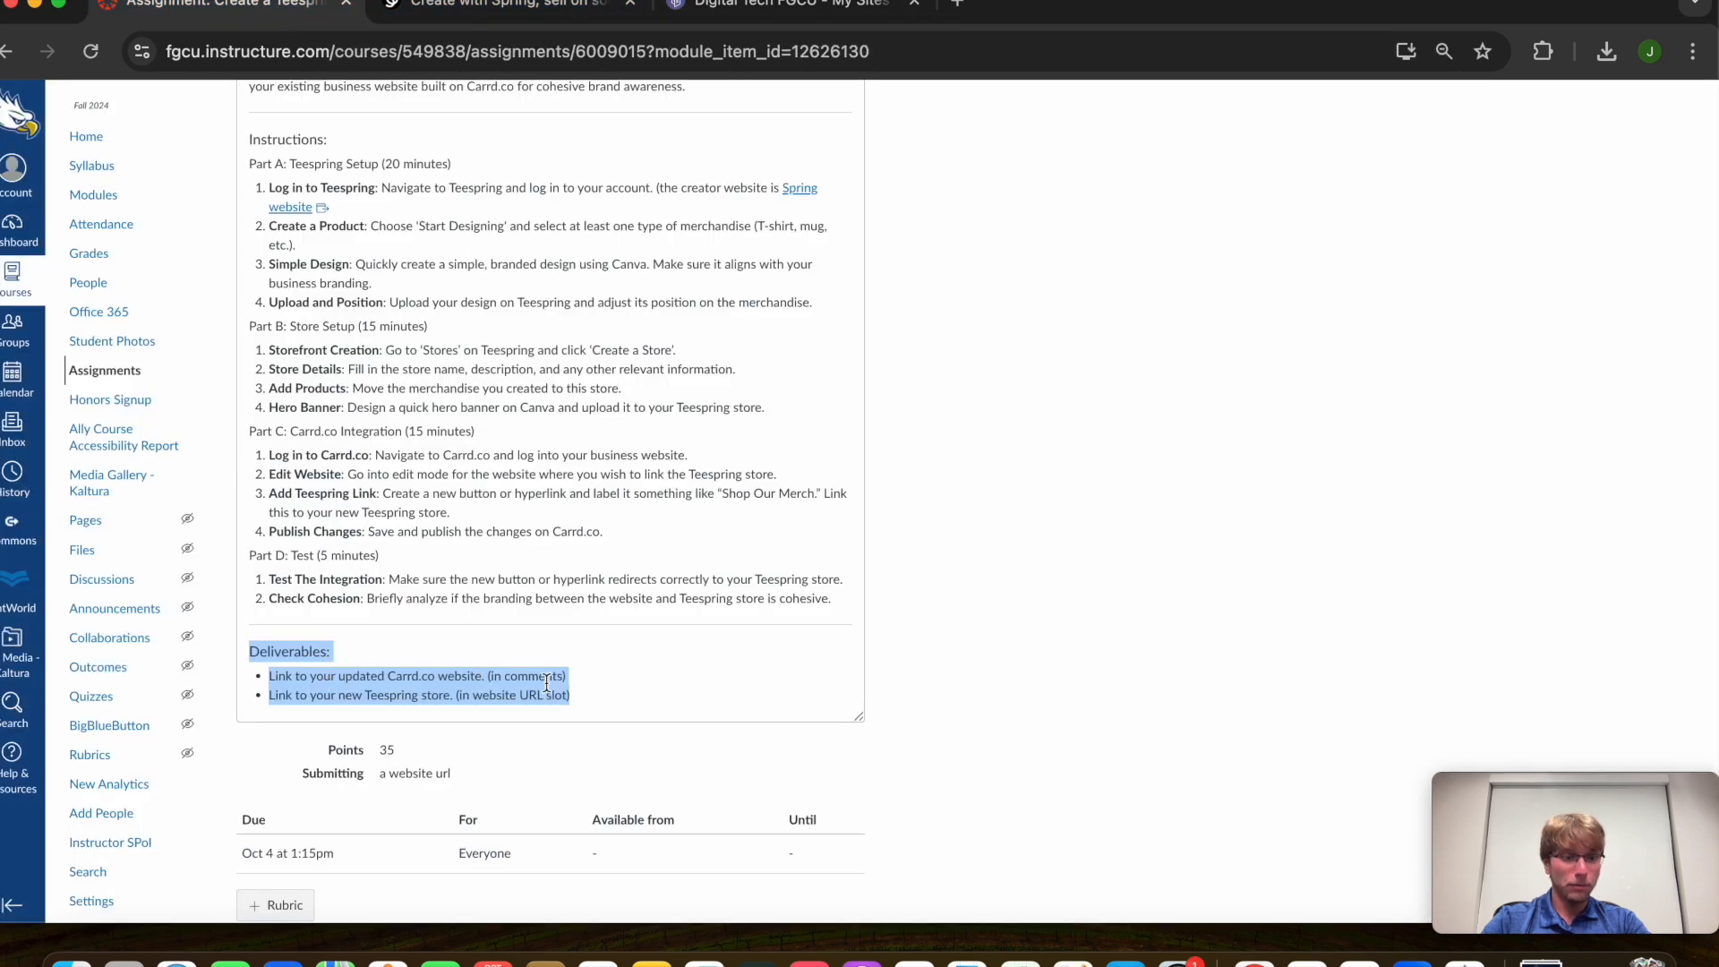
pyautogui.moveTo(271, 696); pyautogui.dragTo(614, 703)
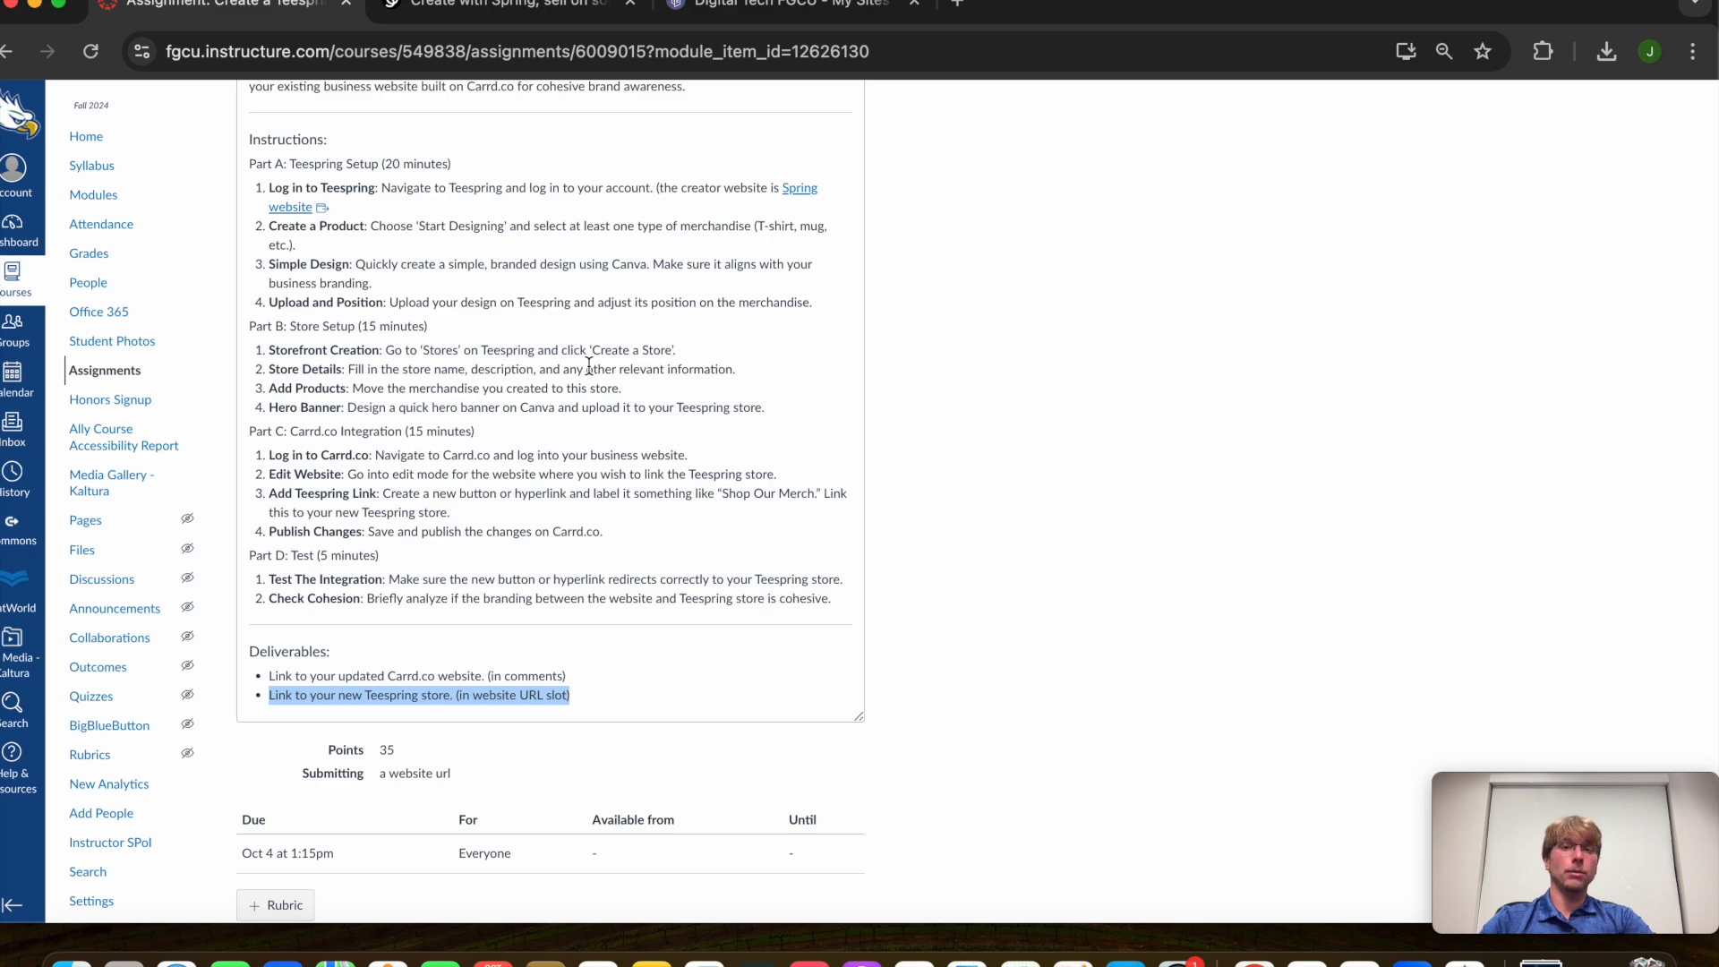
pyautogui.click(491, 9)
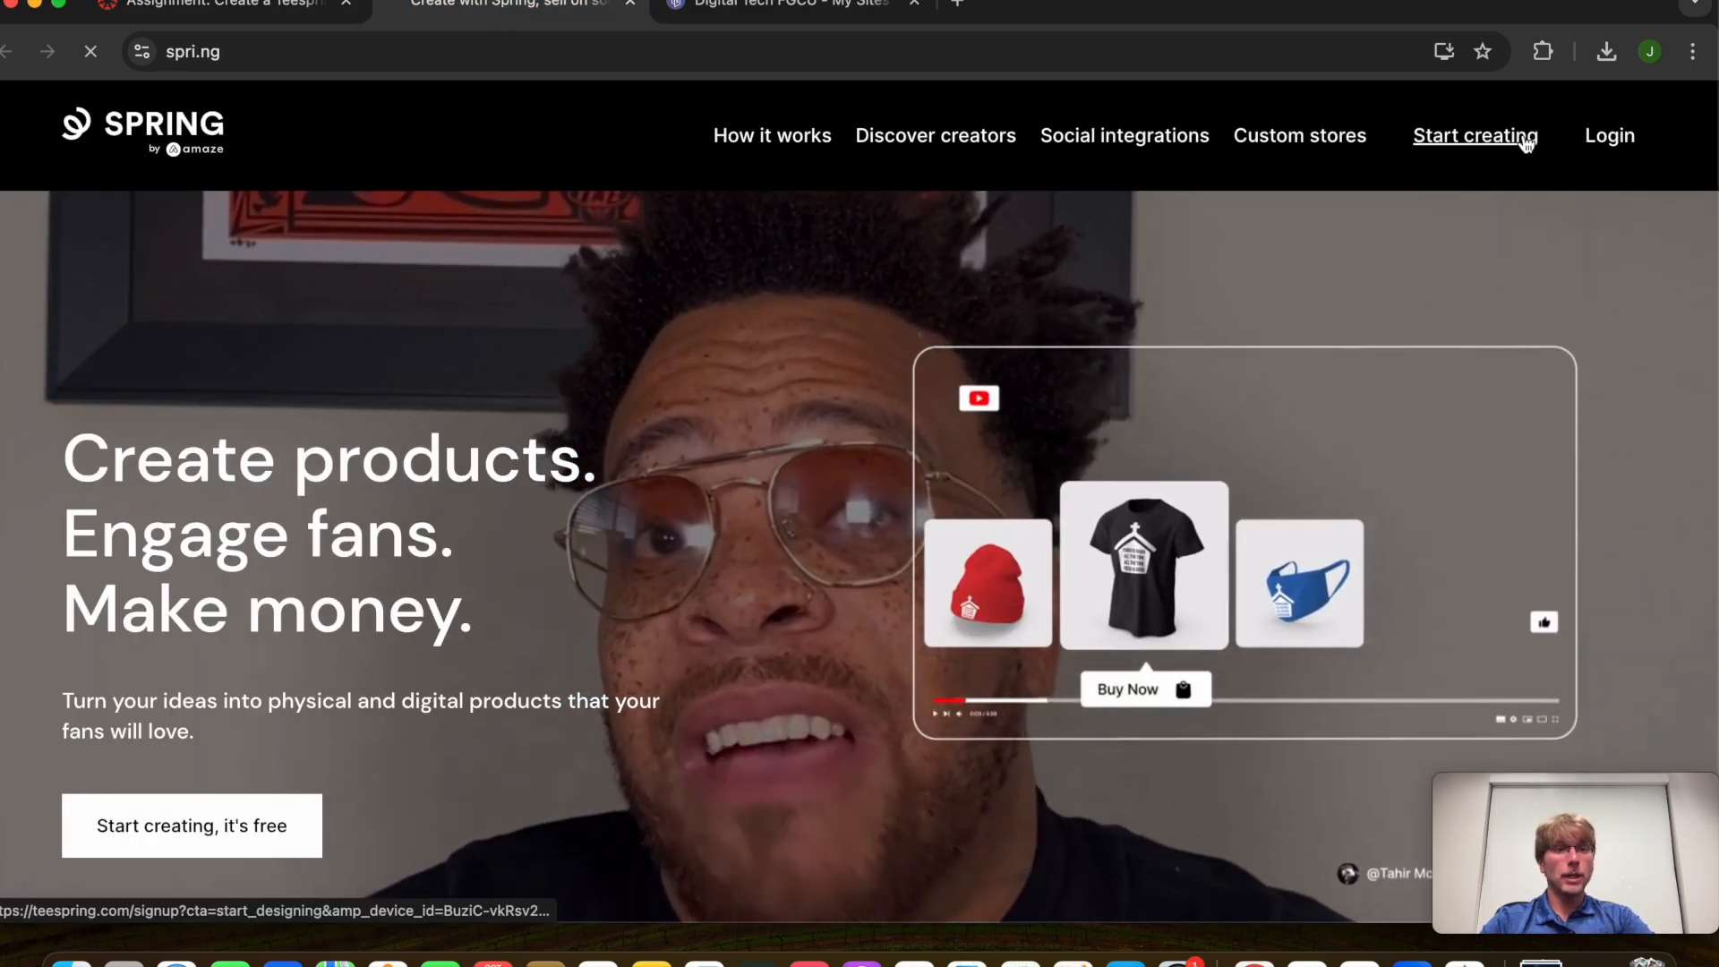
# Sign out of the existing Spring account from the profile menu
pyautogui.click(1522, 141)
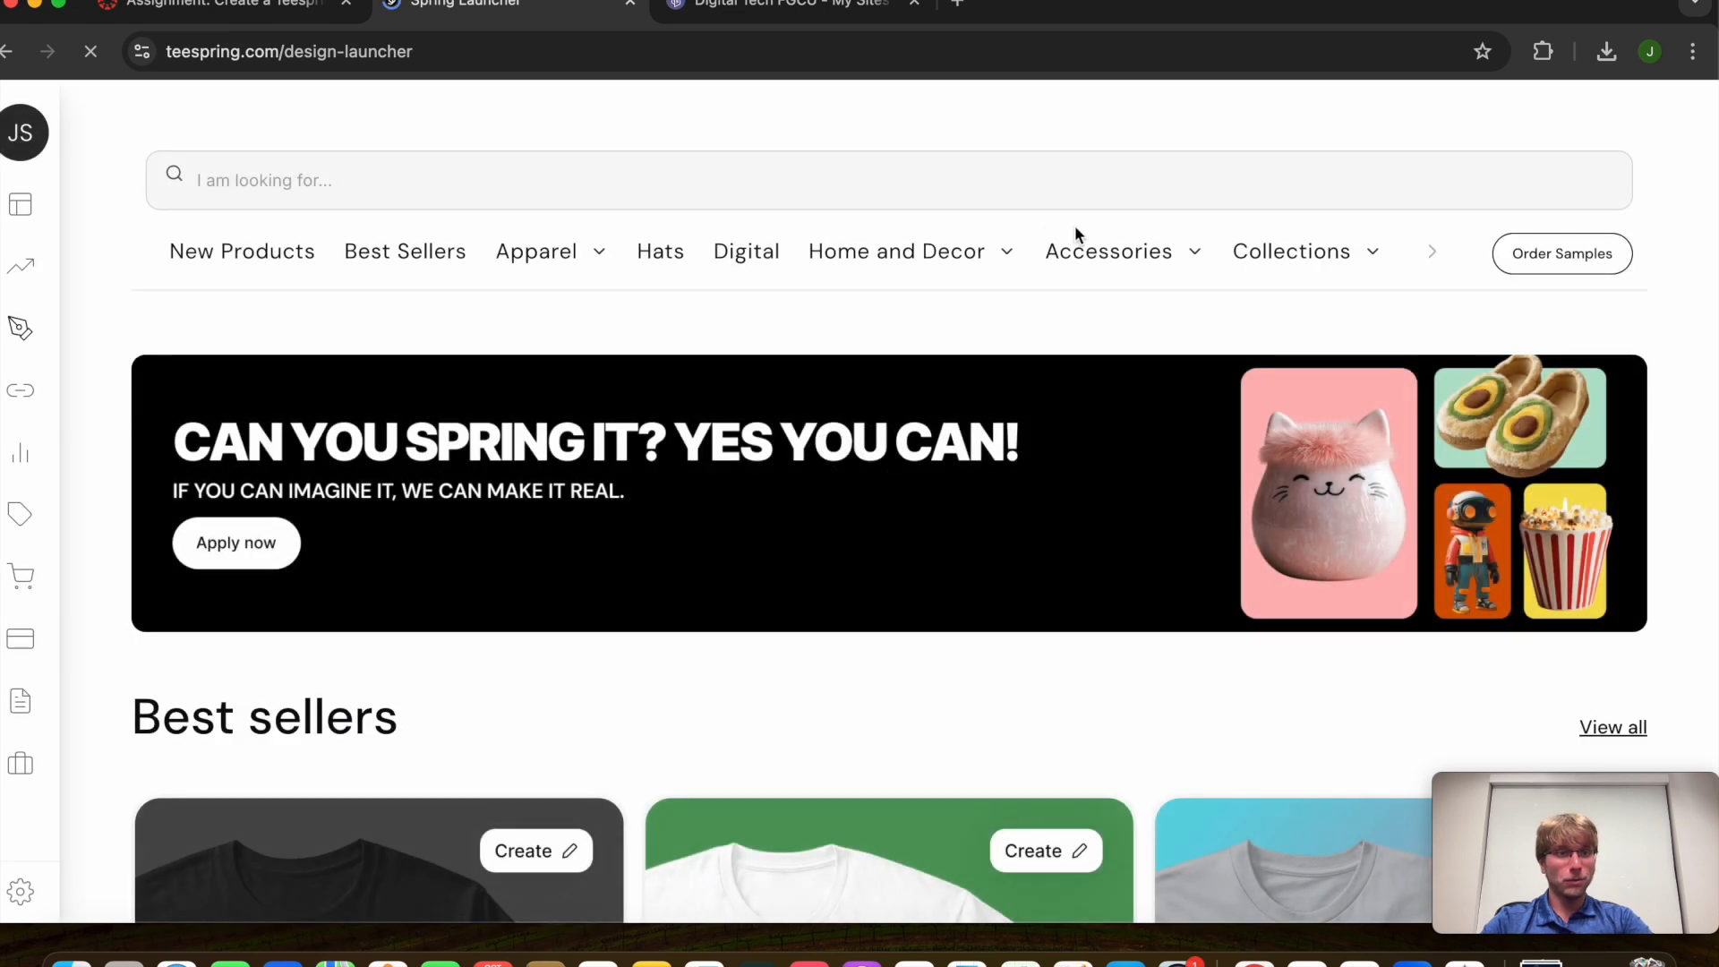
pyautogui.moveTo(34, 159)
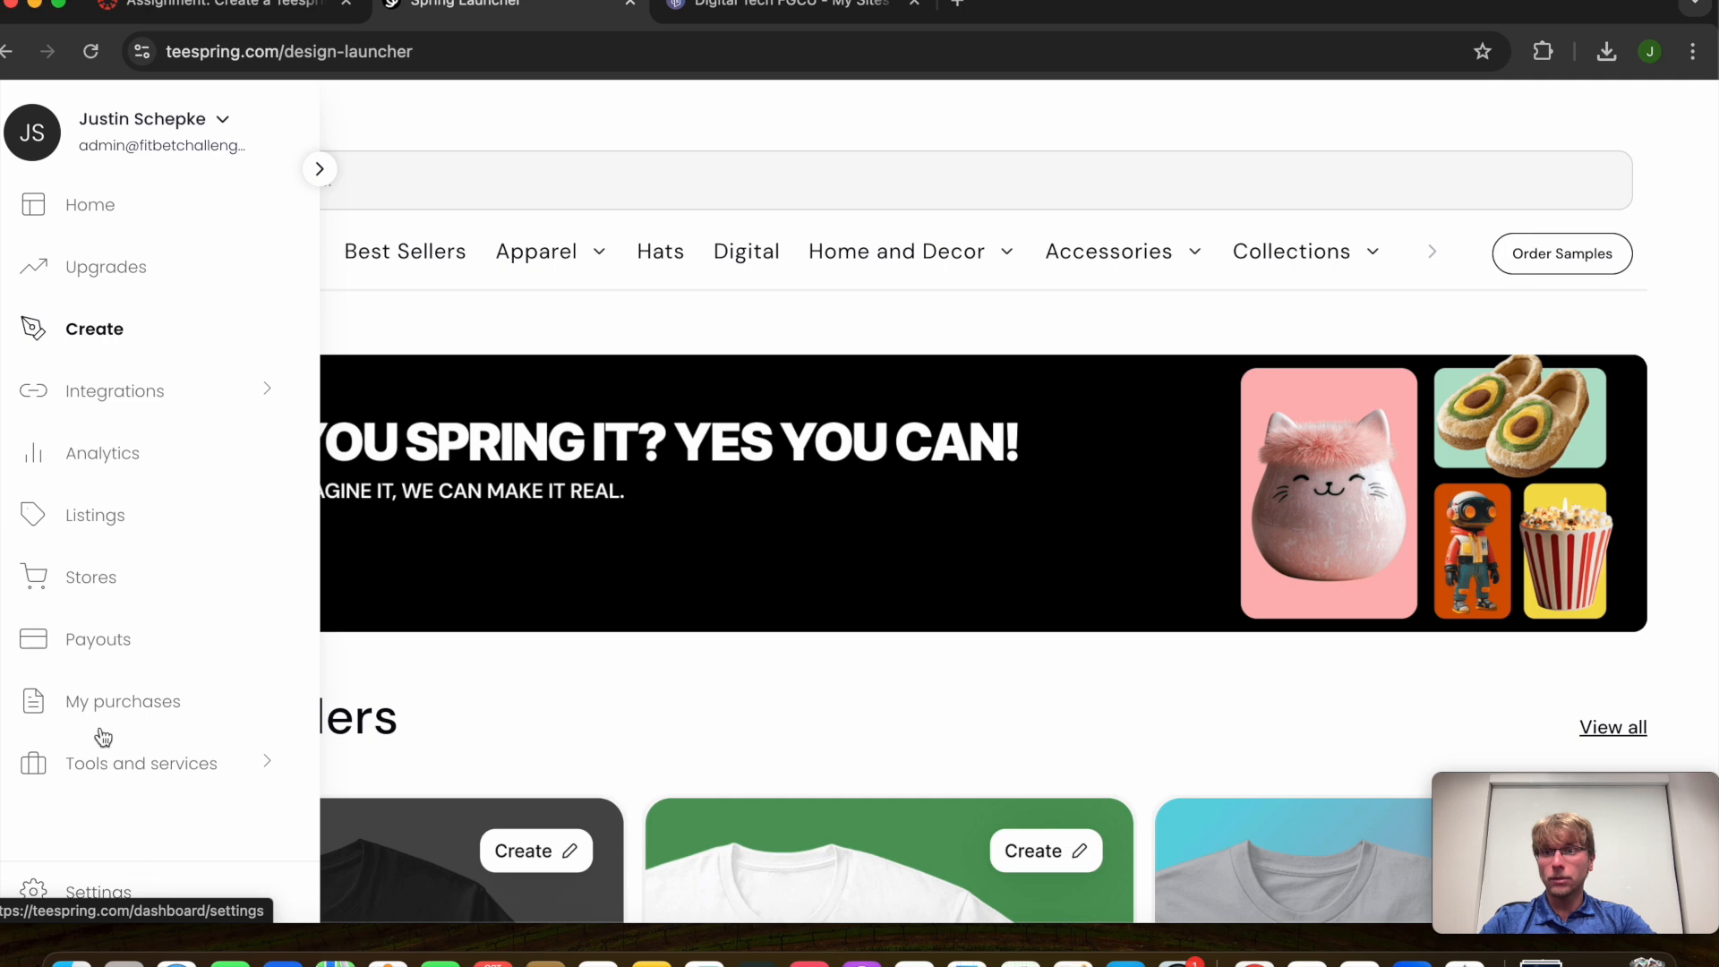
pyautogui.click(210, 149)
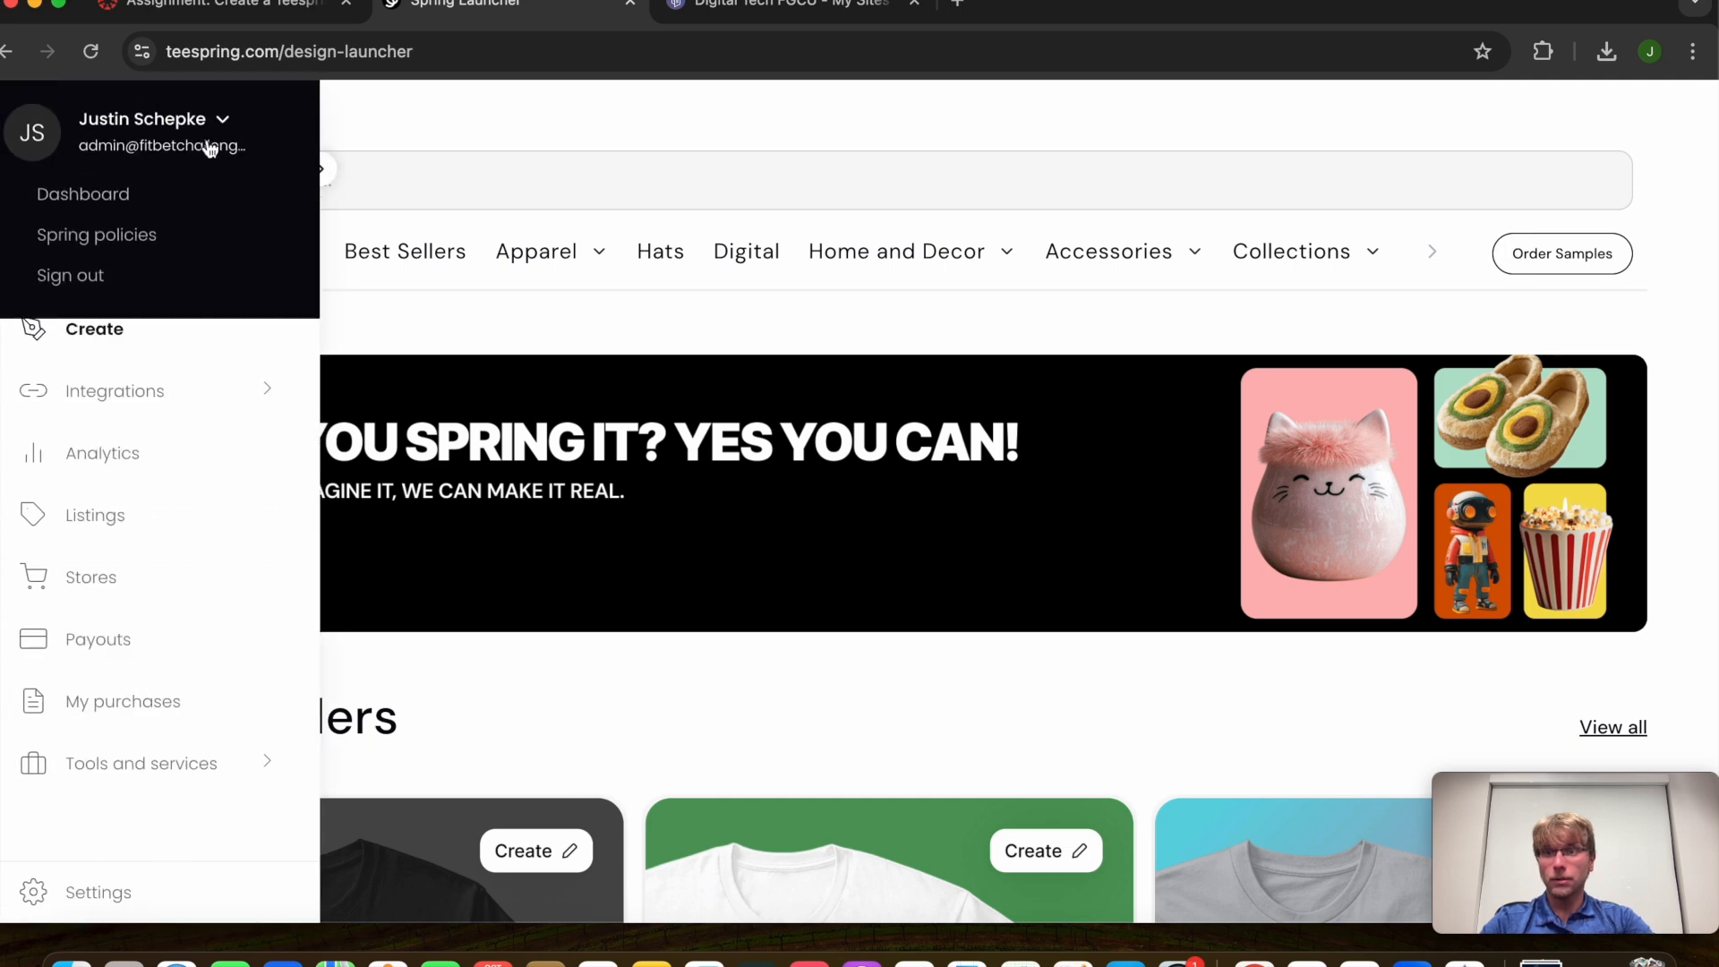
pyautogui.click(77, 275)
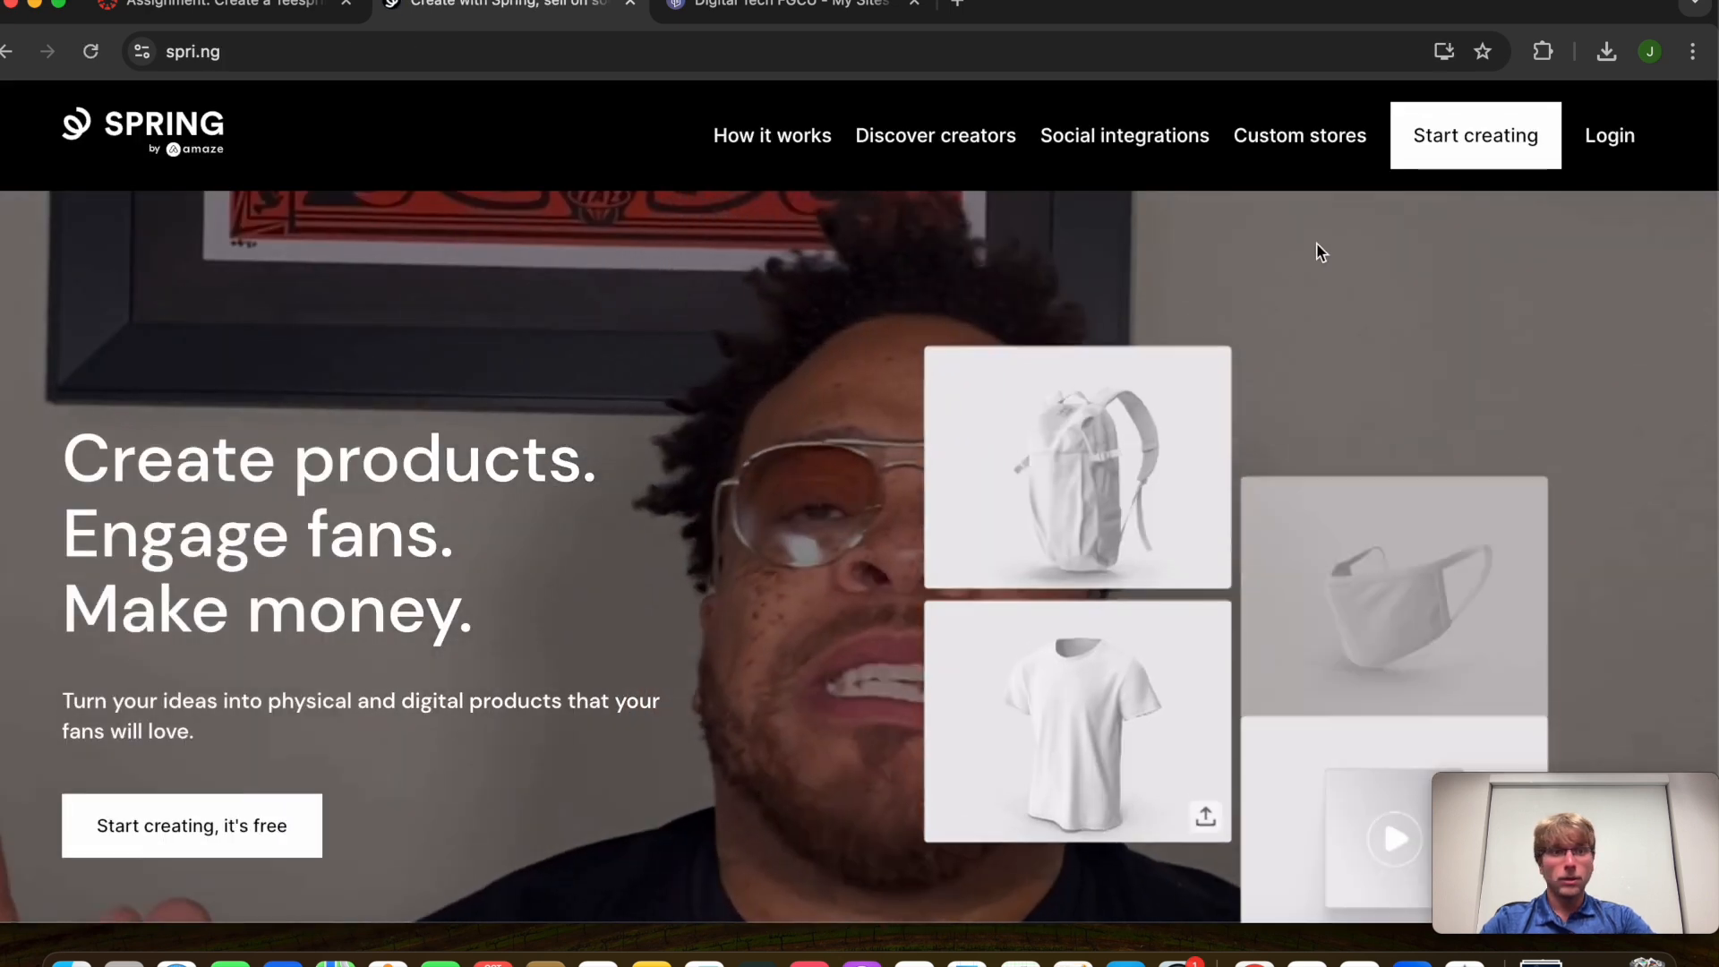
# Go to the Spring login page, then on to creating a new account
pyautogui.click(1609, 143)
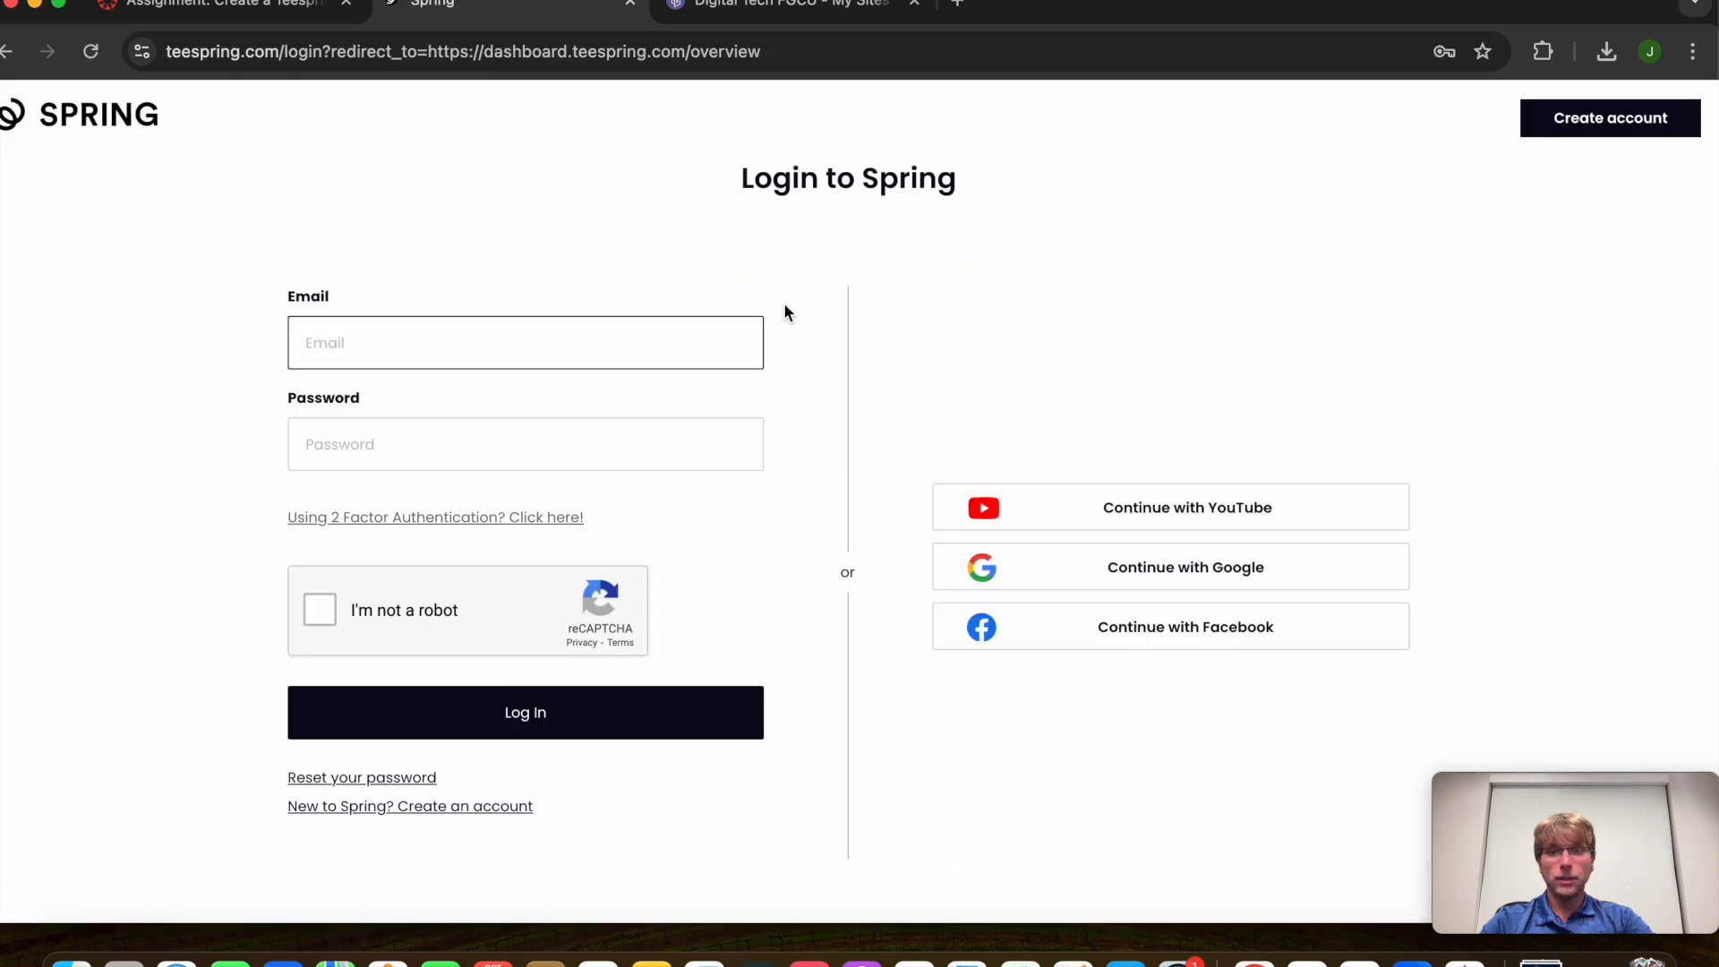
pyautogui.click(494, 343)
pyautogui.write('fit')
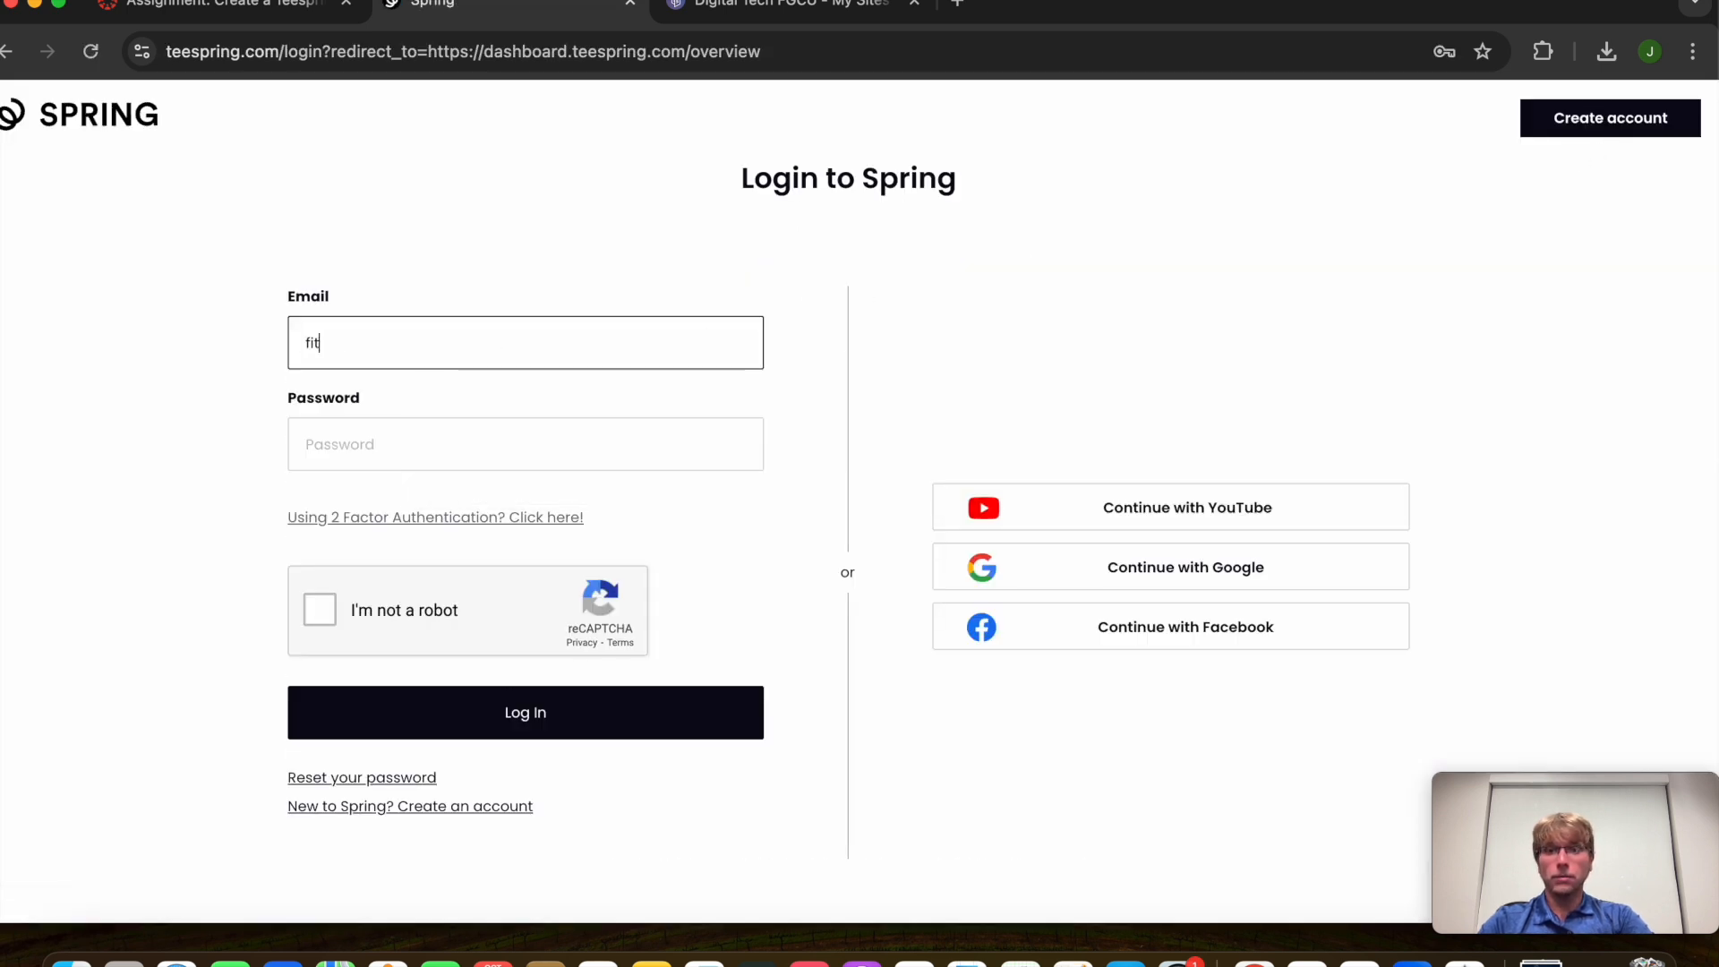
pyautogui.press('BackSpace')
pyautogui.press('BackSpace')
pyautogui.click(1646, 118)
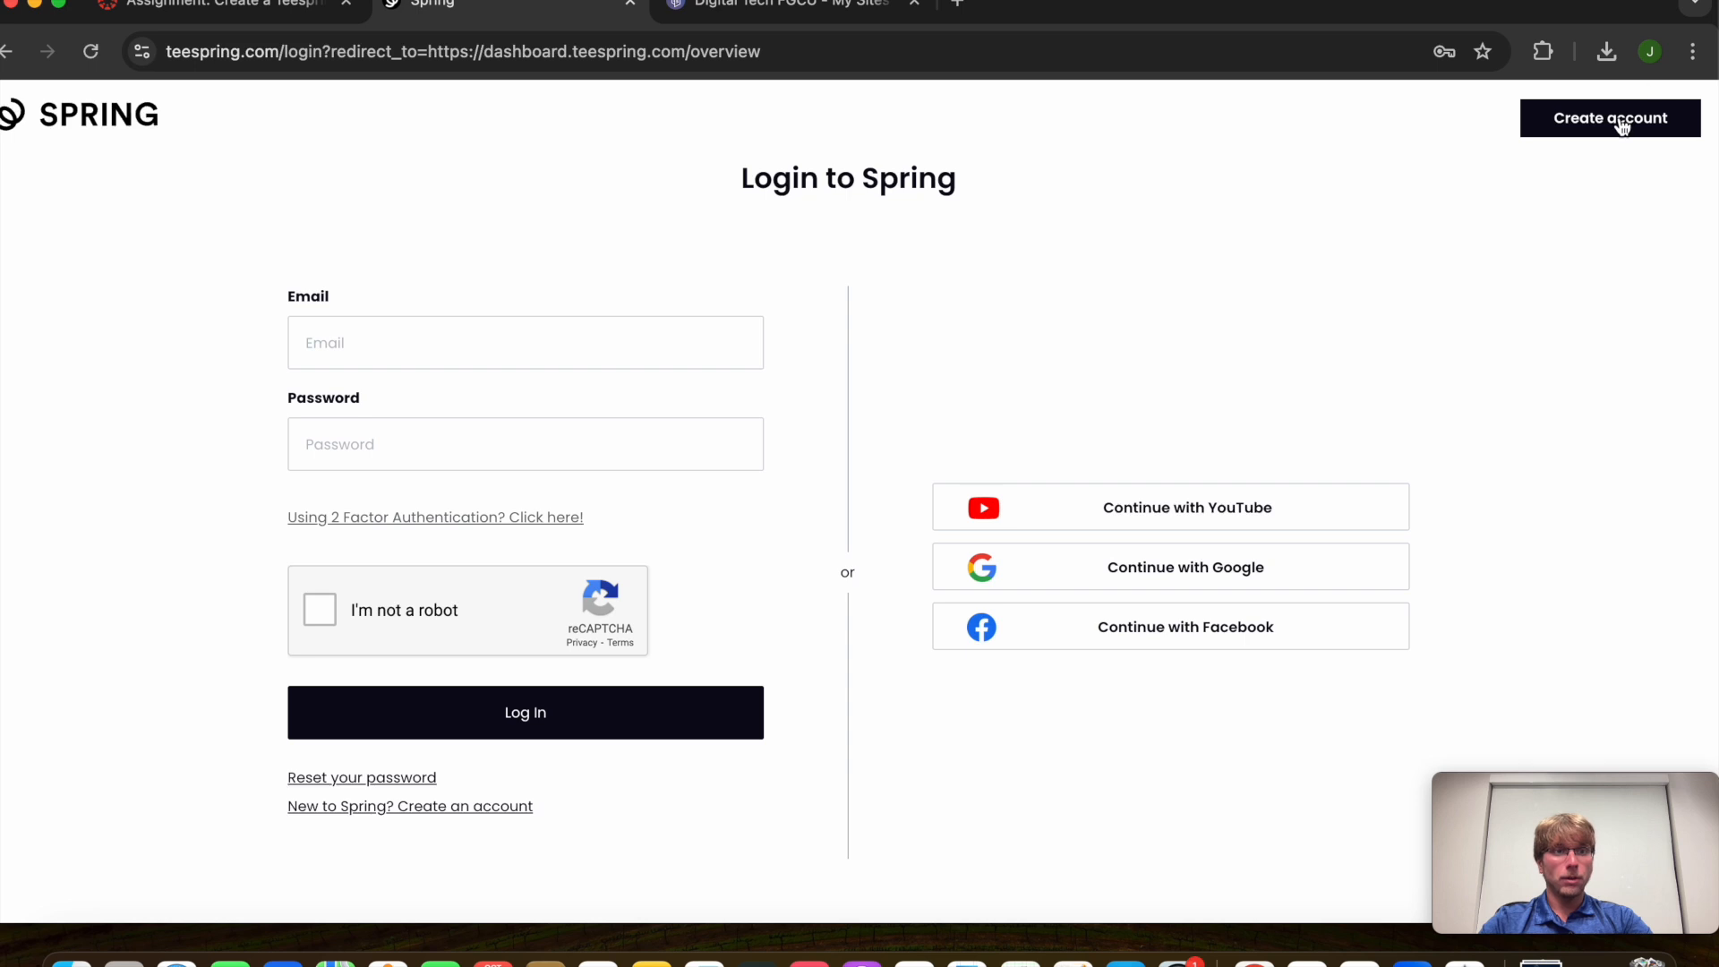
# Enter the new account's full name, e-mail address and password
pyautogui.write('fit')
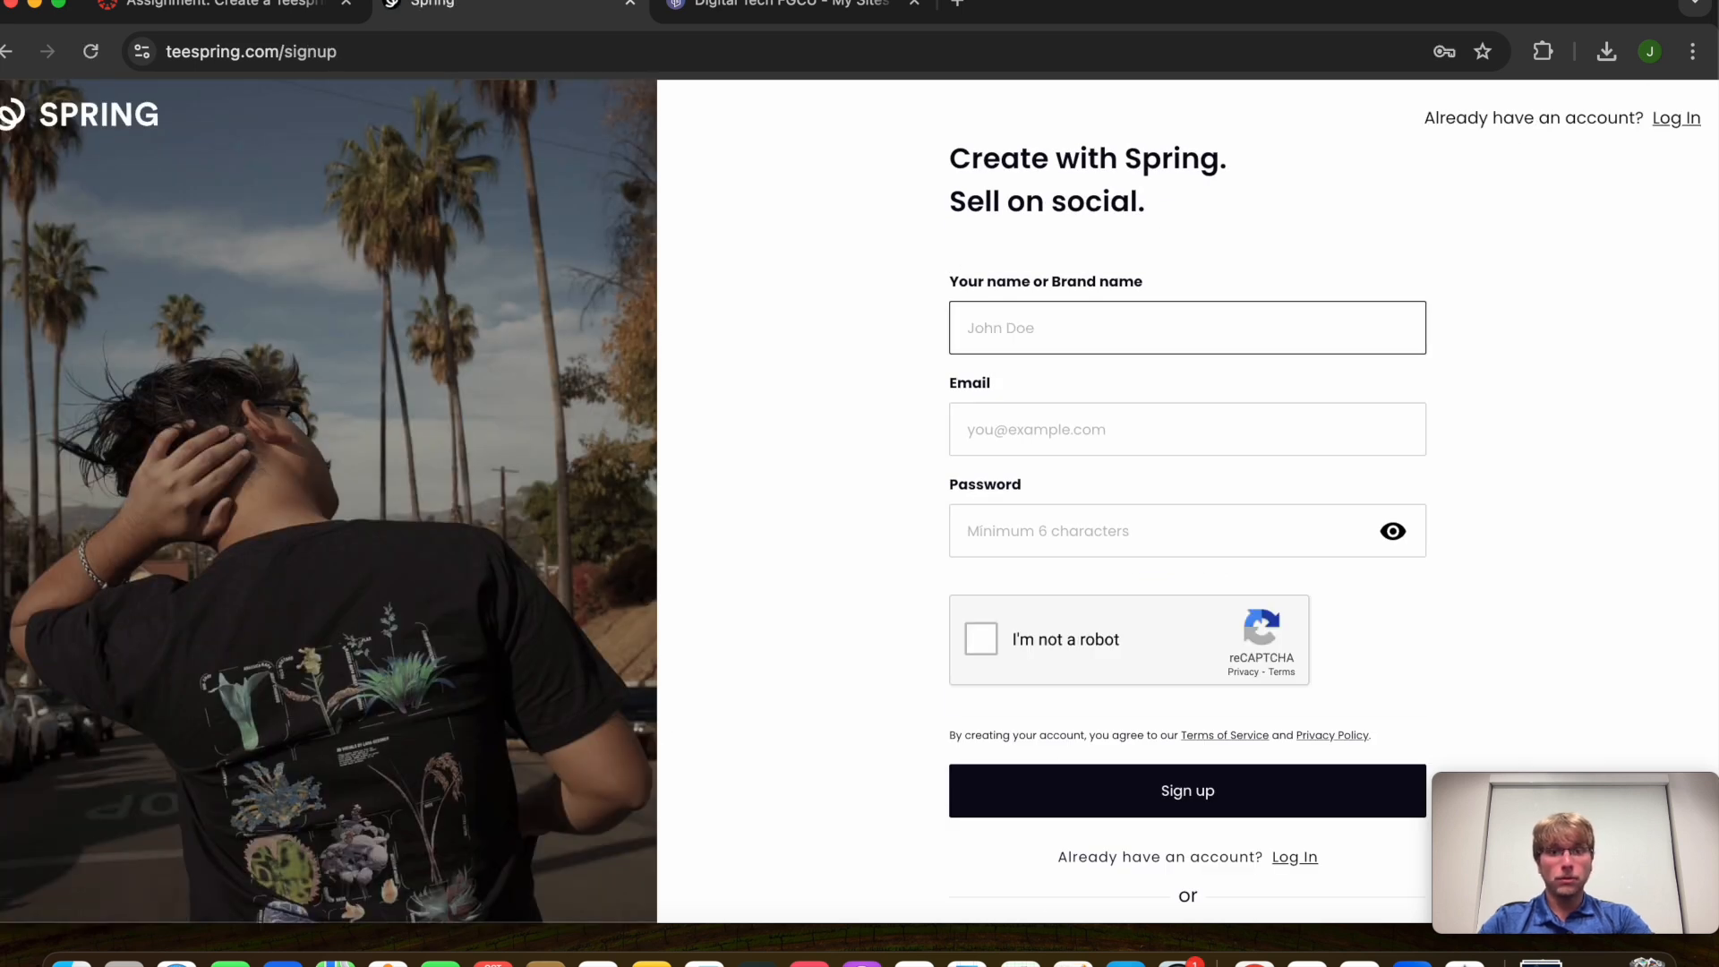
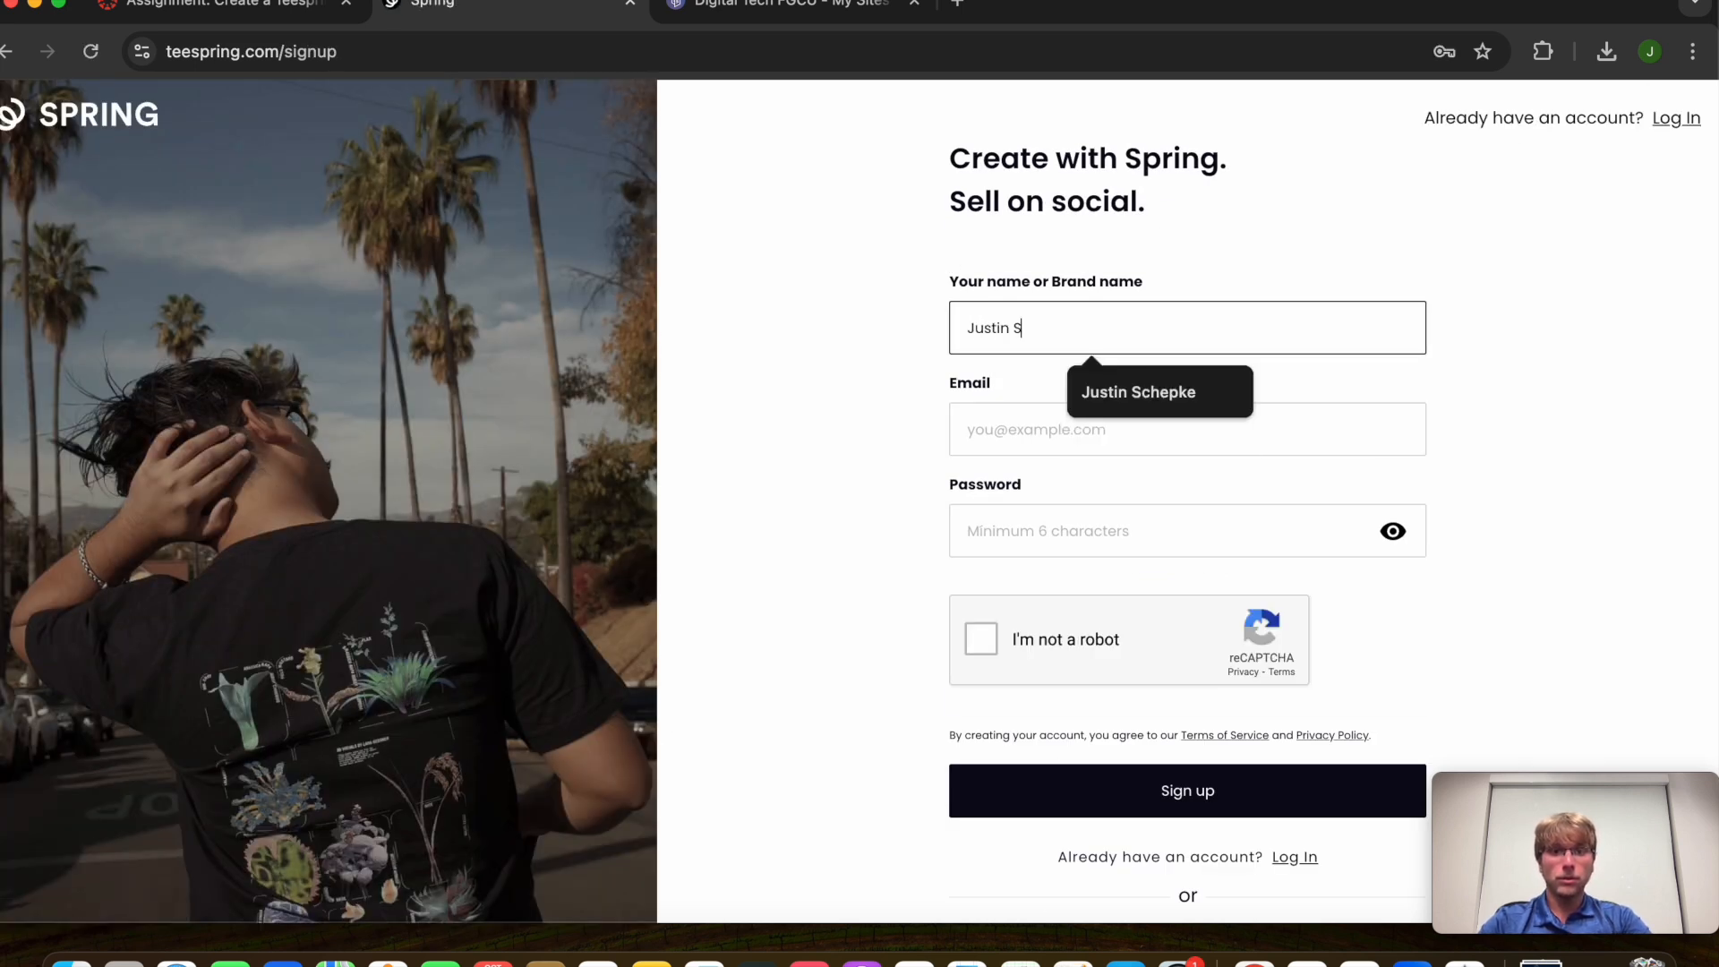
pyautogui.click(1057, 414)
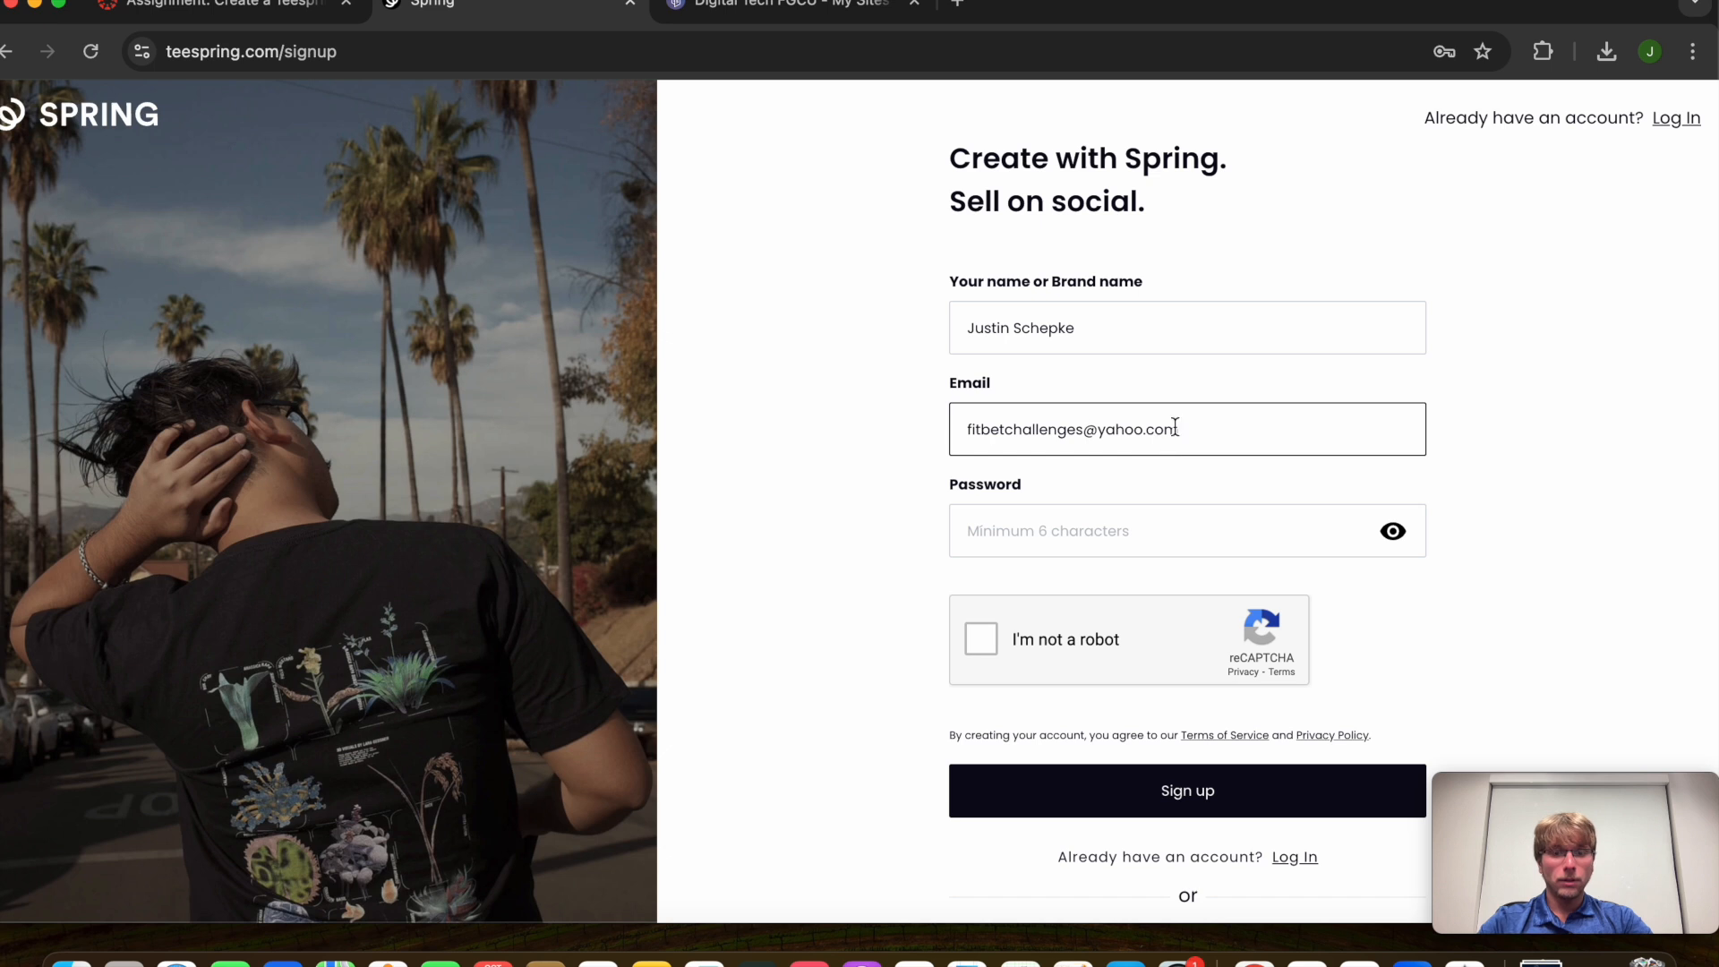
pyautogui.click(1093, 515)
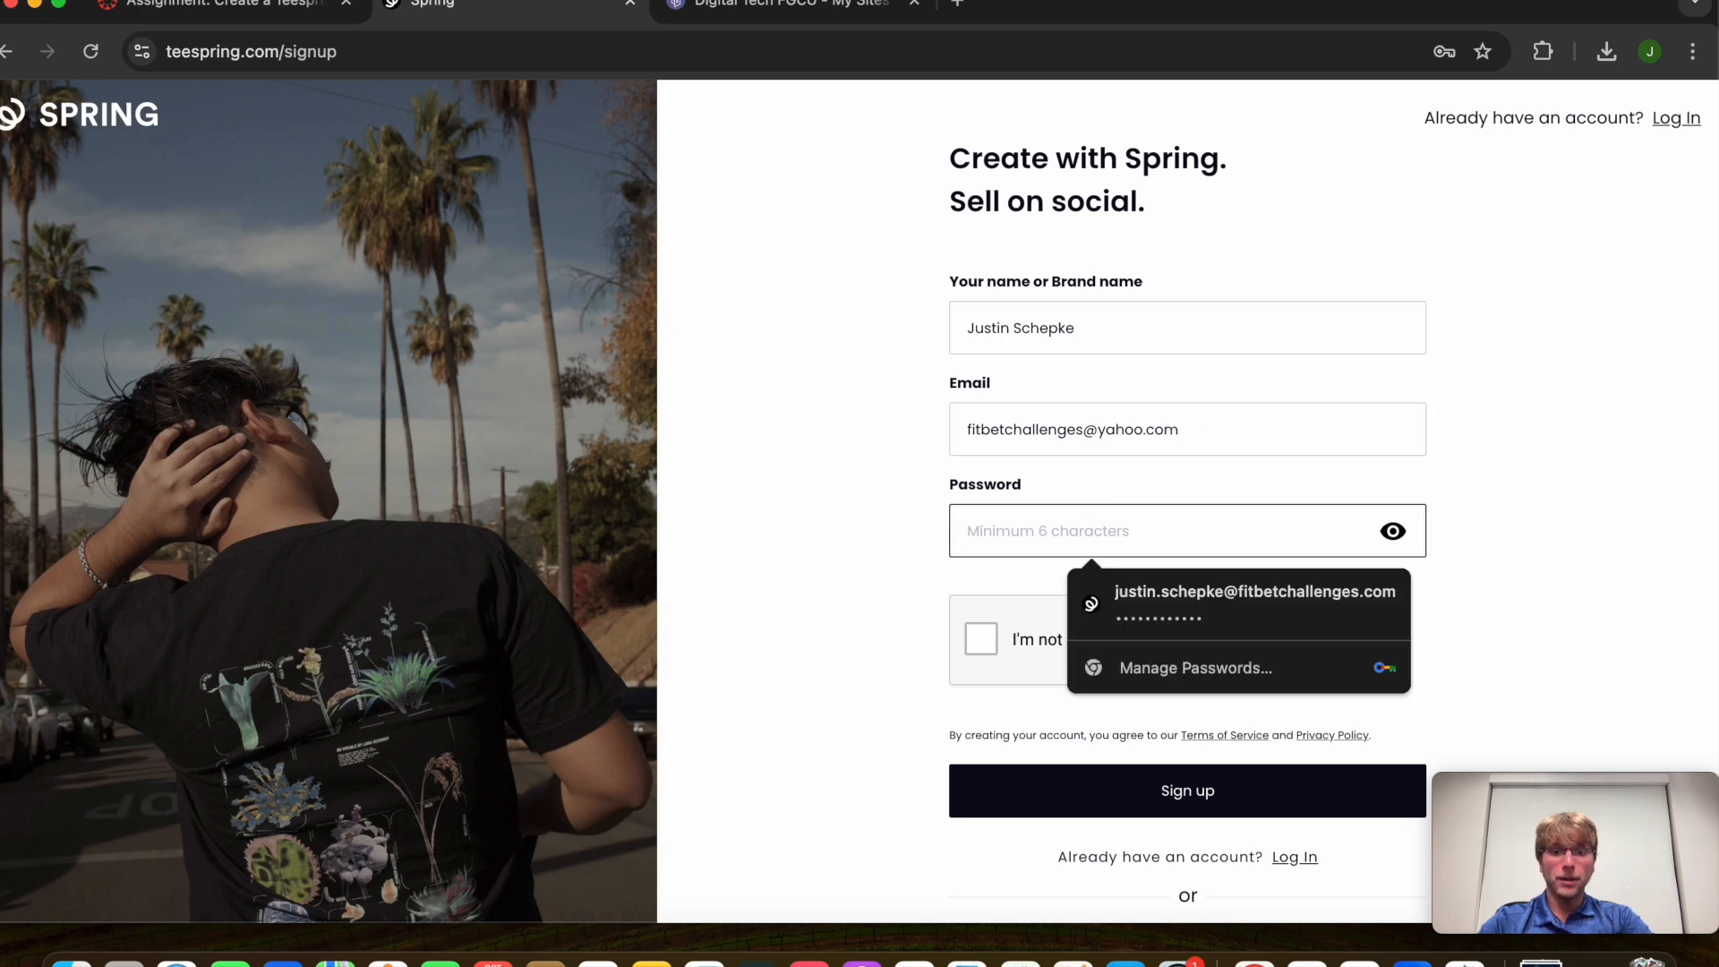
pyautogui.write('•••')
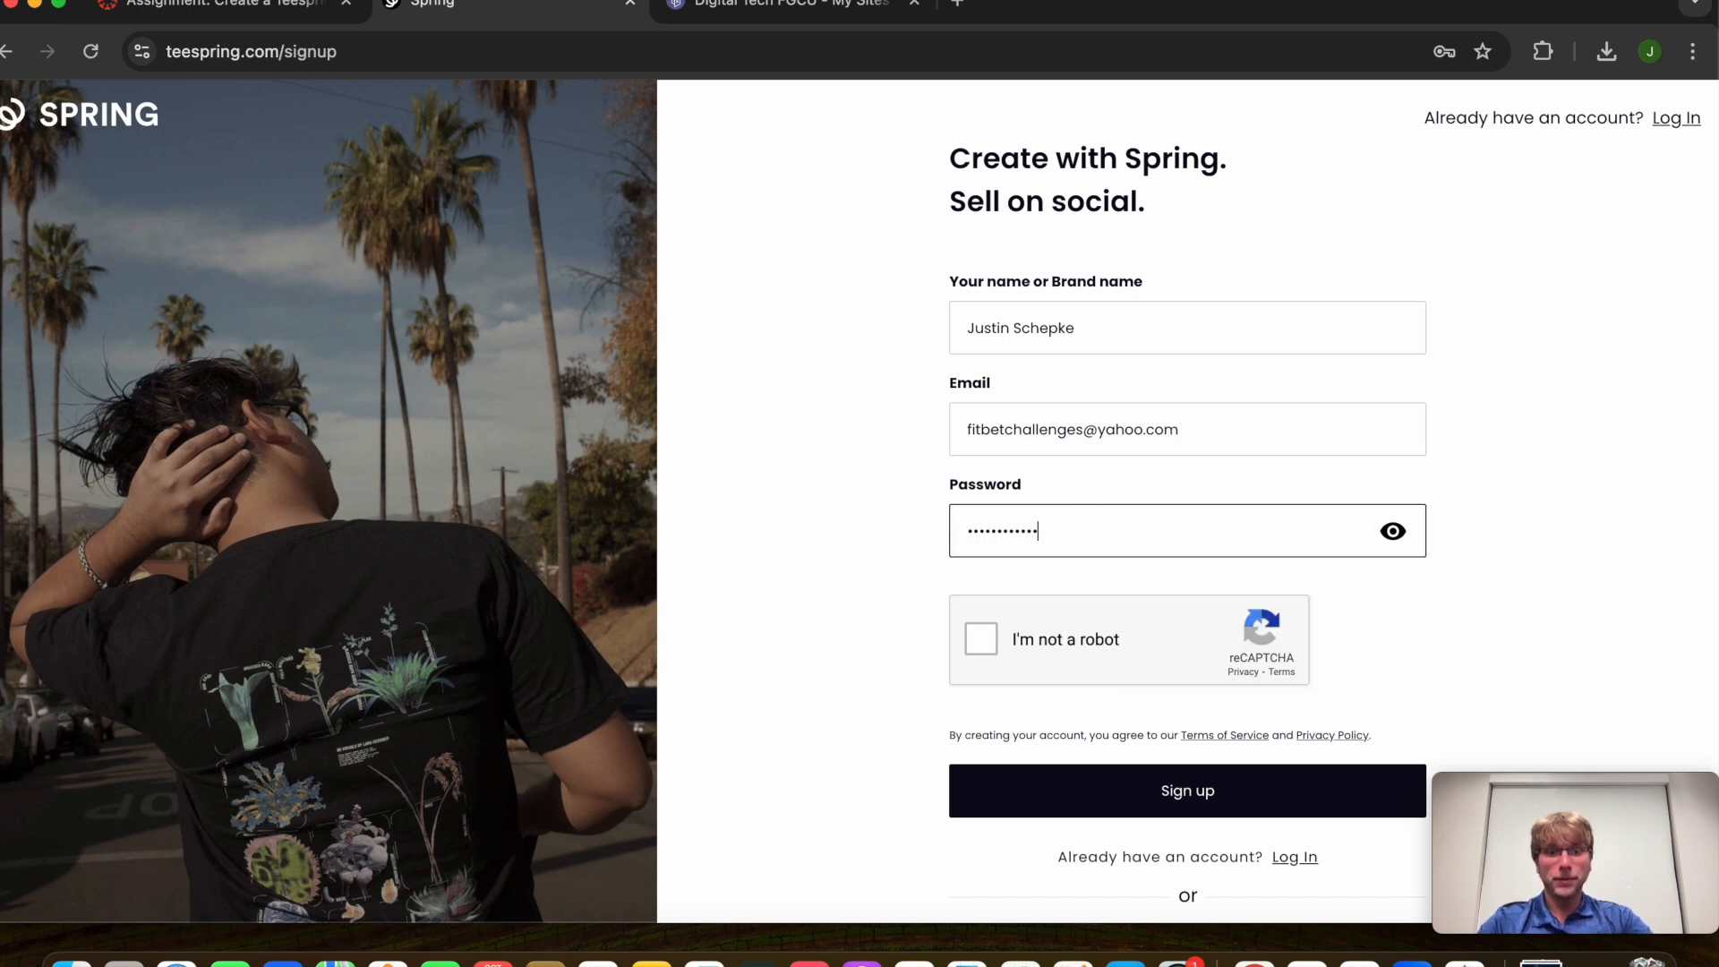
# Start the reCAPTCHA check and select all the bicycle squares
pyautogui.click(982, 639)
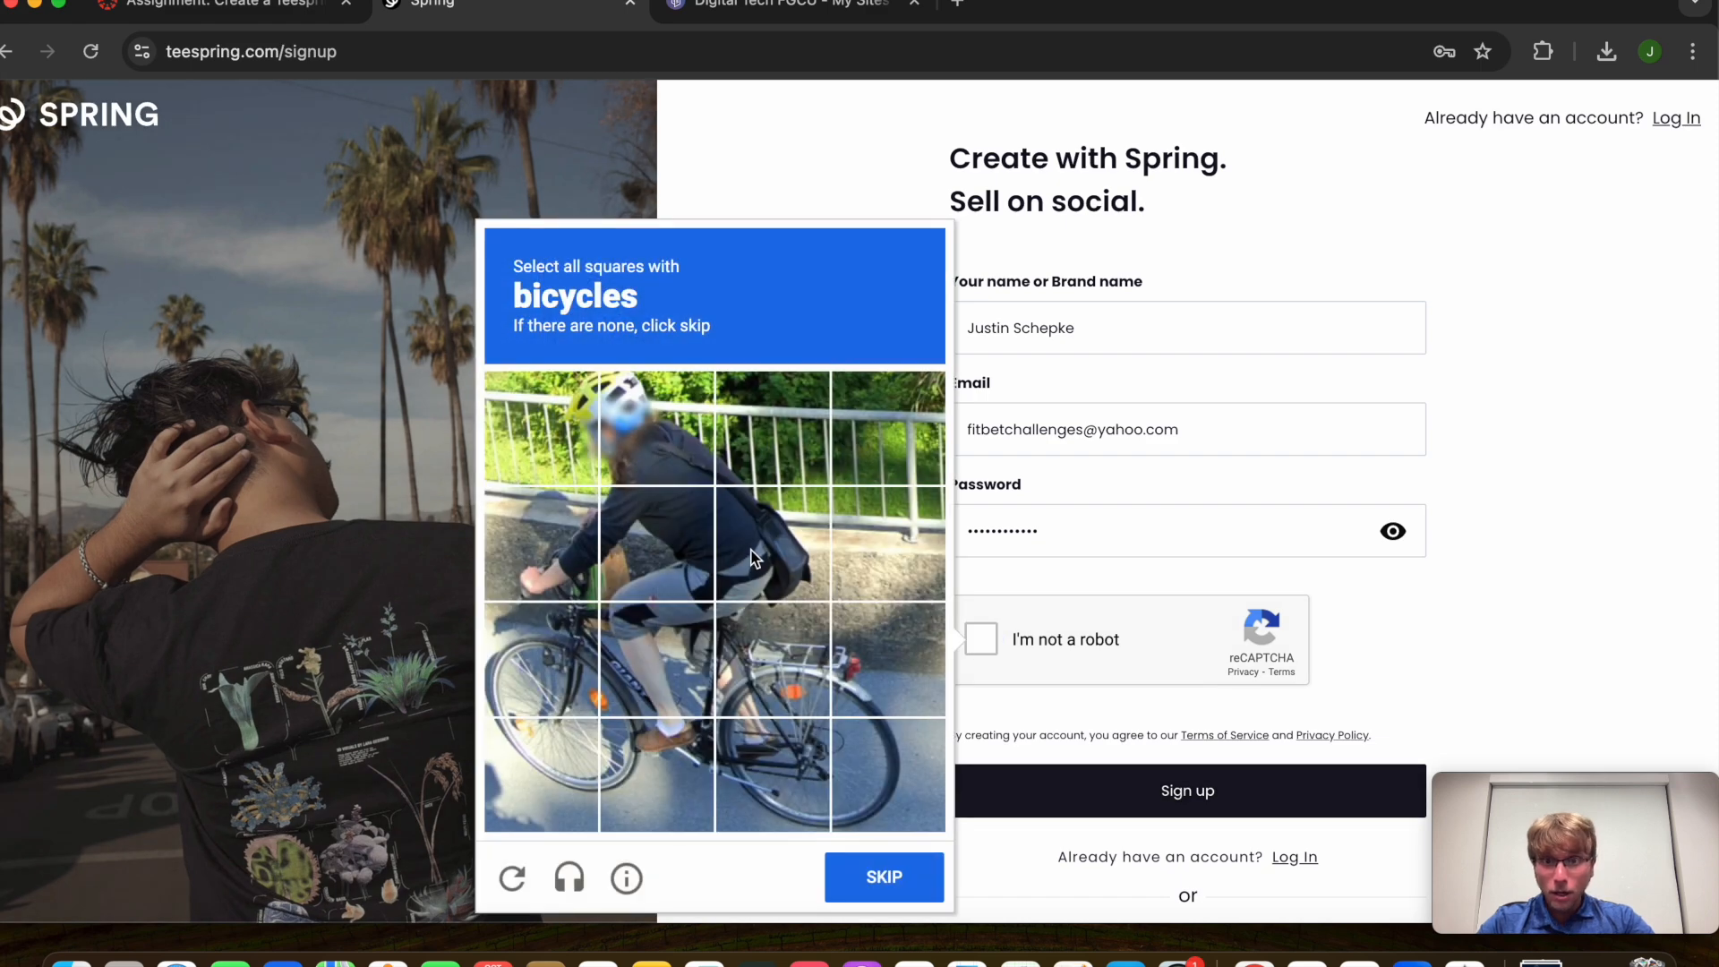
pyautogui.click(556, 562)
pyautogui.click(550, 667)
pyautogui.click(656, 682)
pyautogui.click(544, 756)
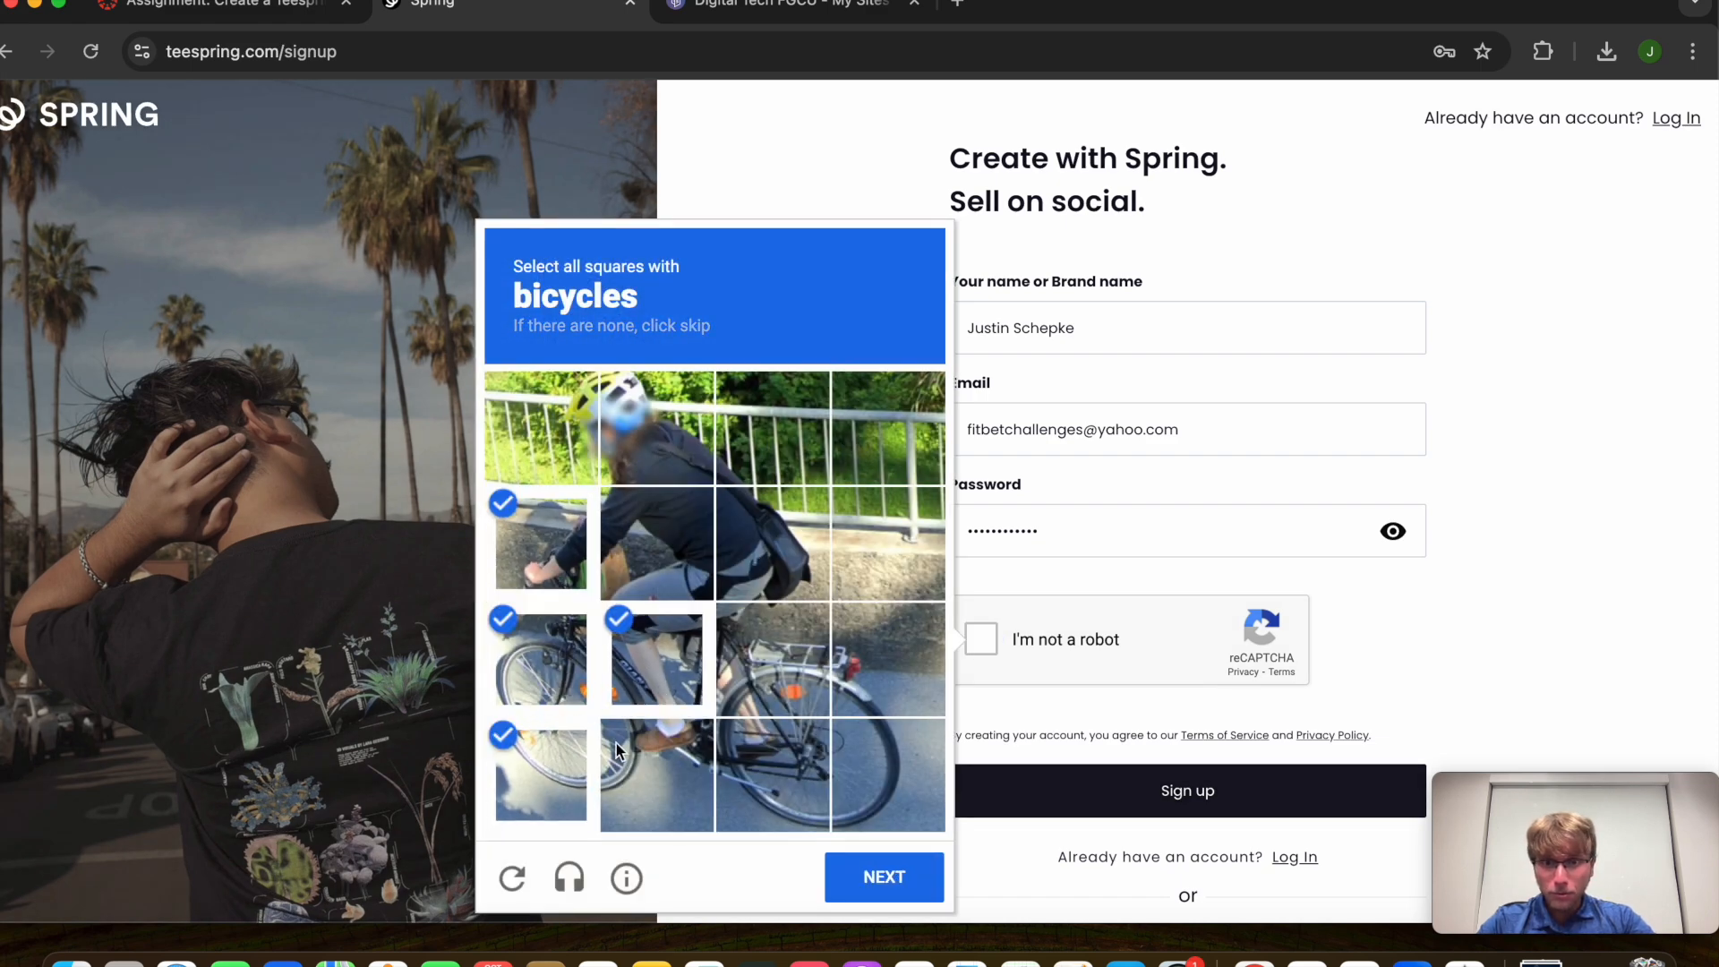
pyautogui.click(619, 748)
pyautogui.click(750, 743)
pyautogui.click(757, 678)
pyautogui.click(887, 660)
pyautogui.click(867, 754)
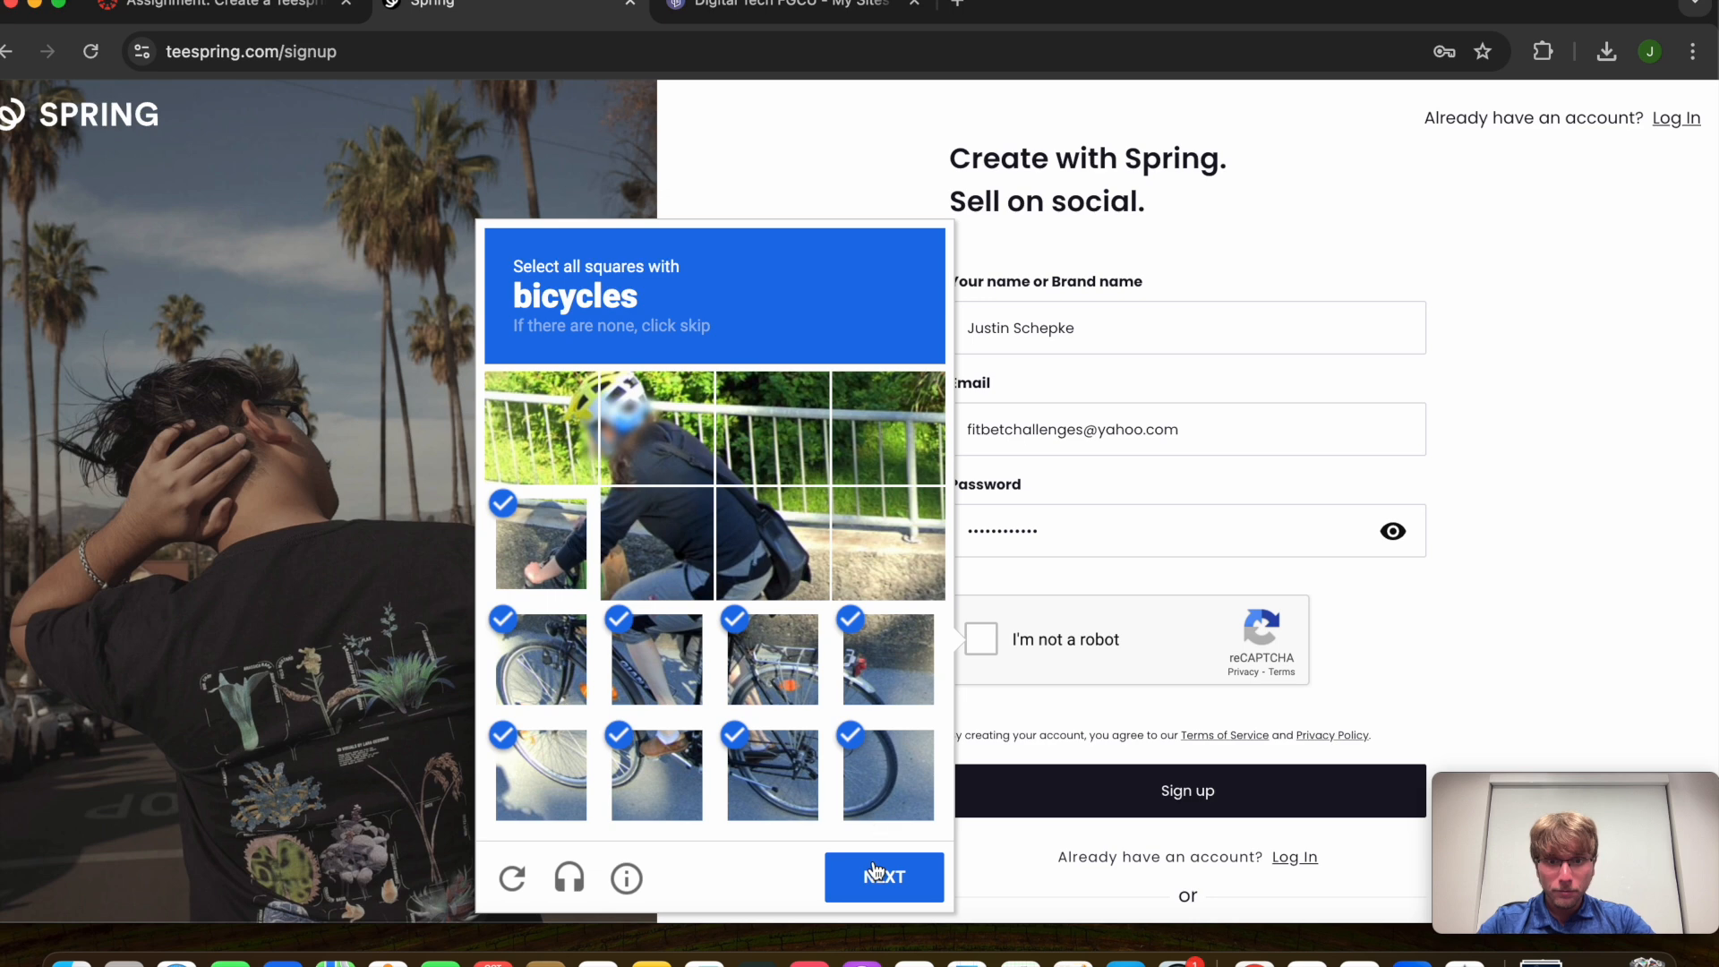
pyautogui.click(882, 877)
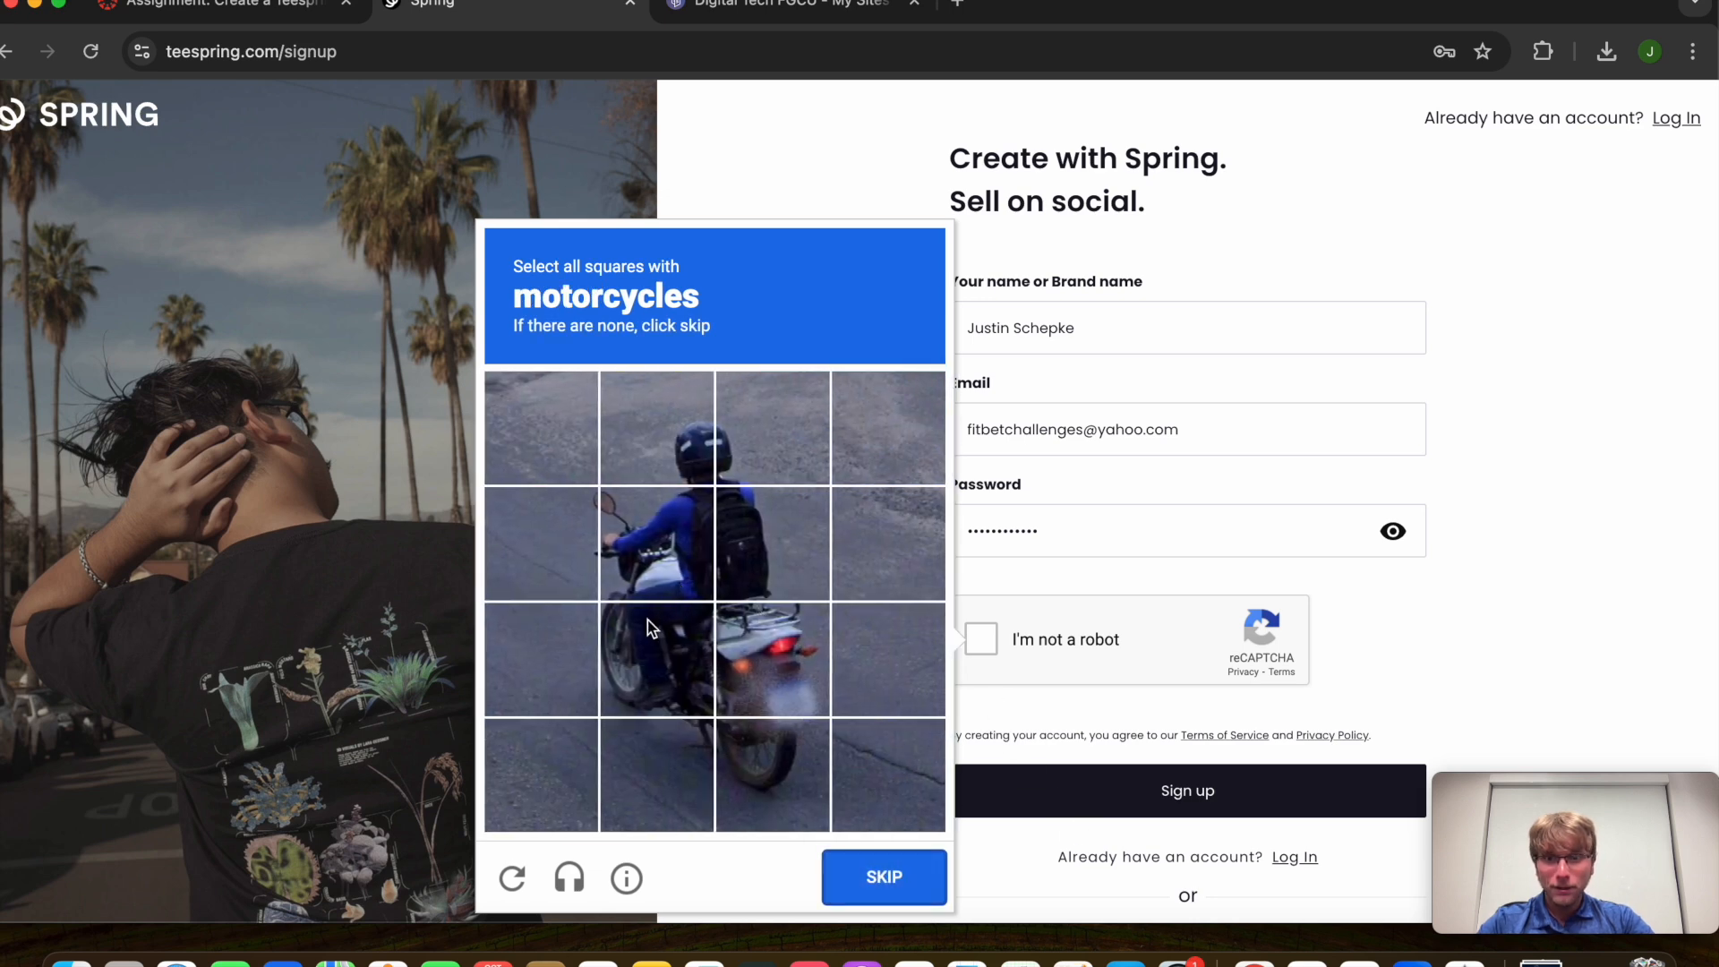
# Select the motorcycle squares, verify, and submit the signup to create the account
pyautogui.click(647, 620)
pyautogui.click(648, 521)
pyautogui.click(668, 761)
pyautogui.click(772, 766)
pyautogui.click(777, 681)
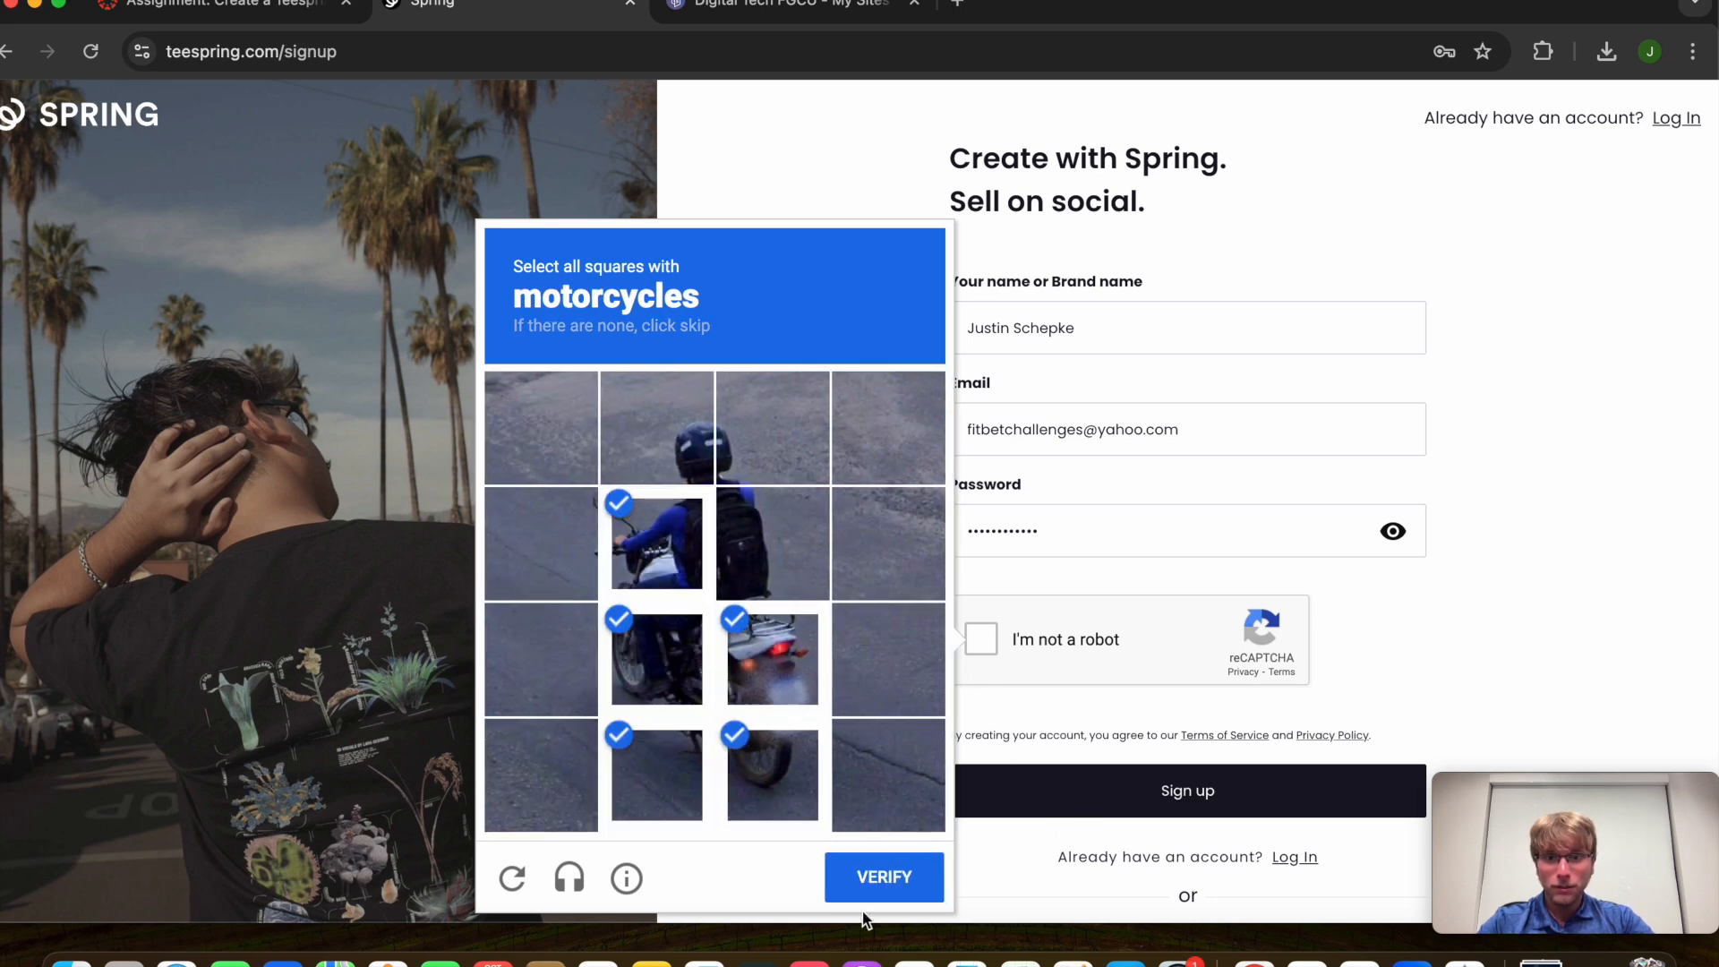
pyautogui.click(883, 894)
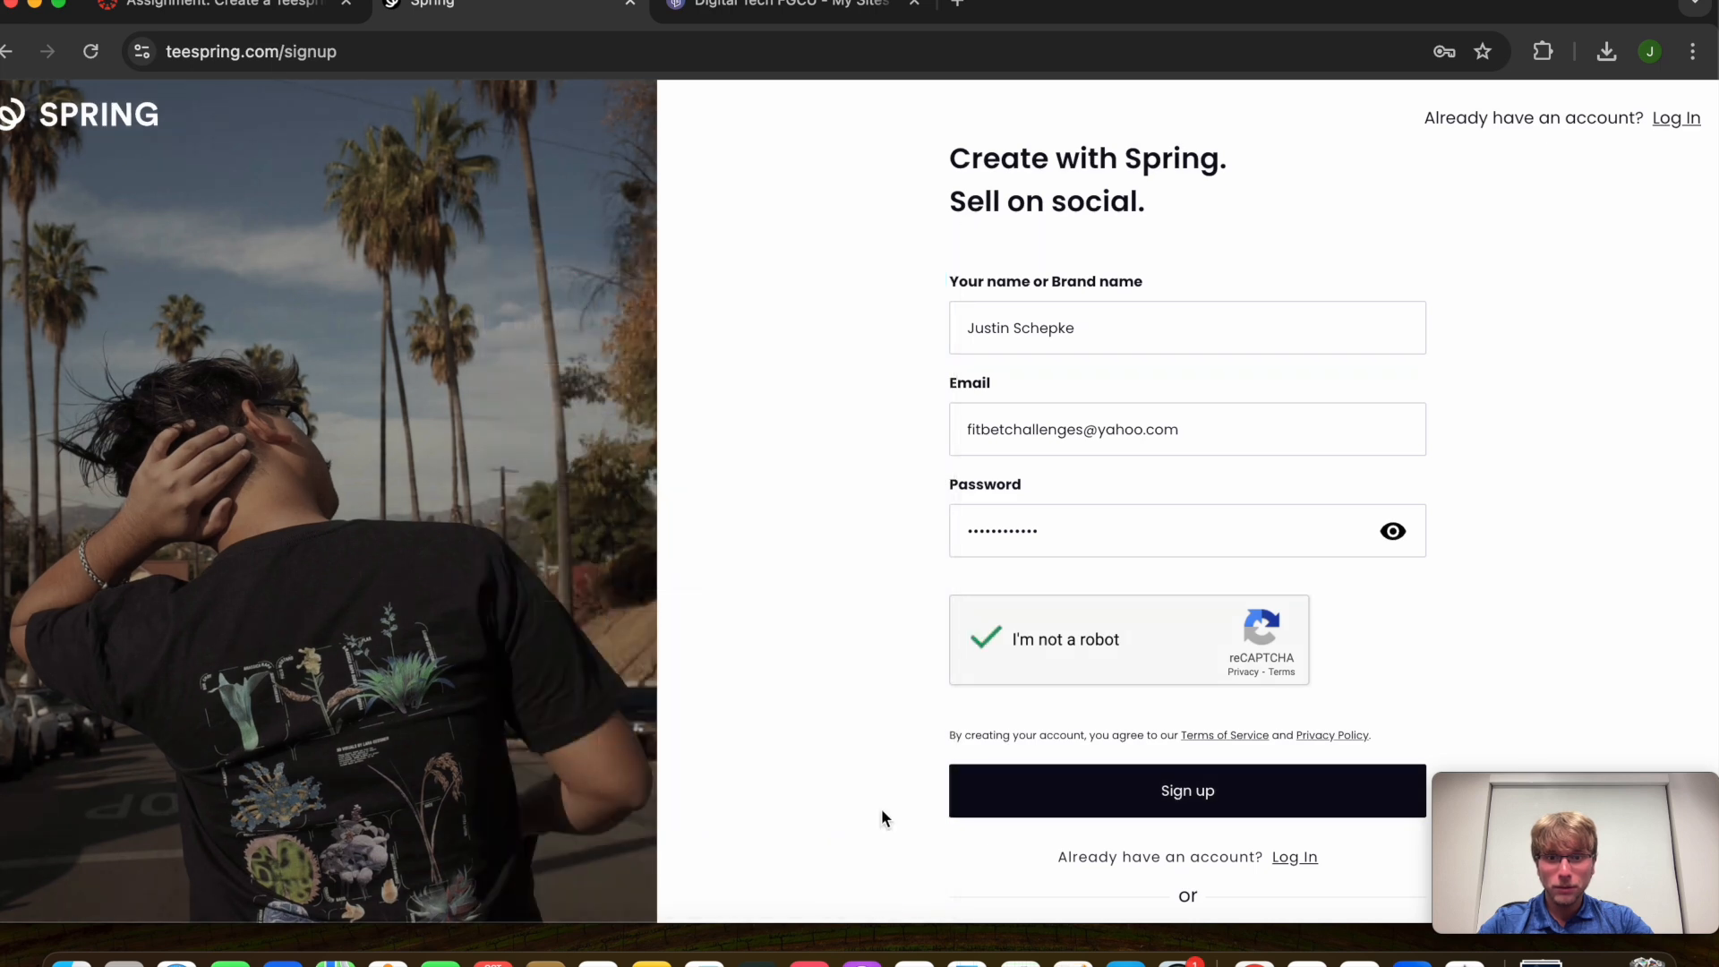
pyautogui.scroll(-1, 1051, 752)
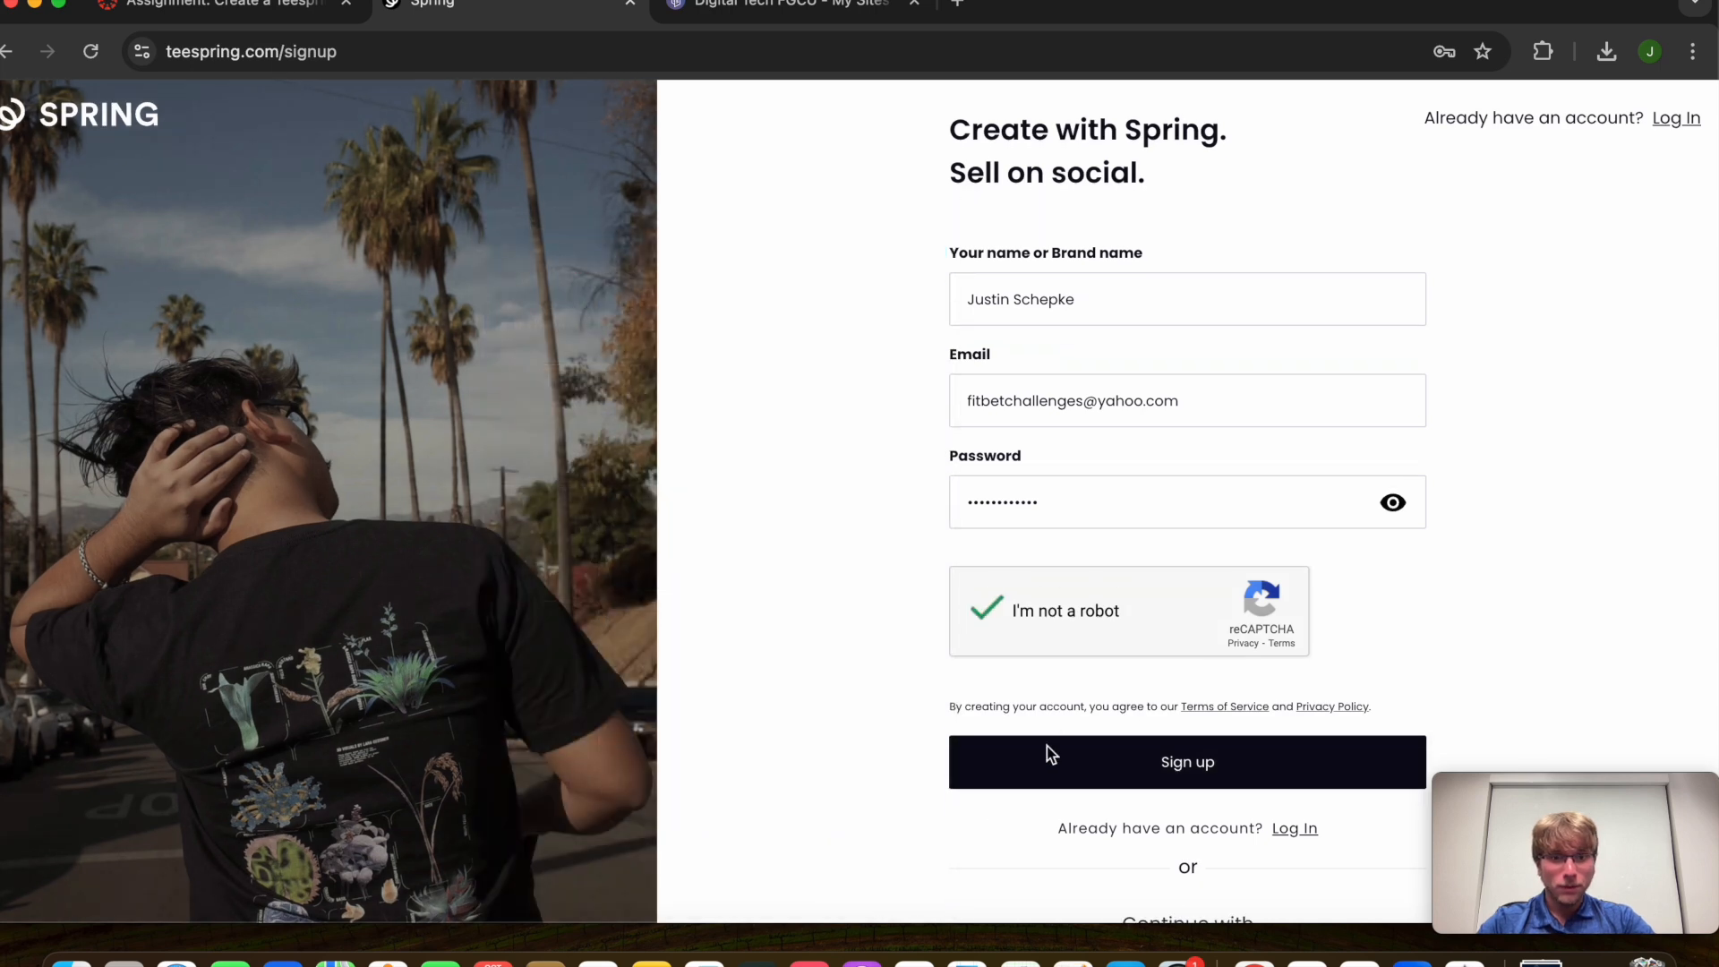
pyautogui.click(1098, 756)
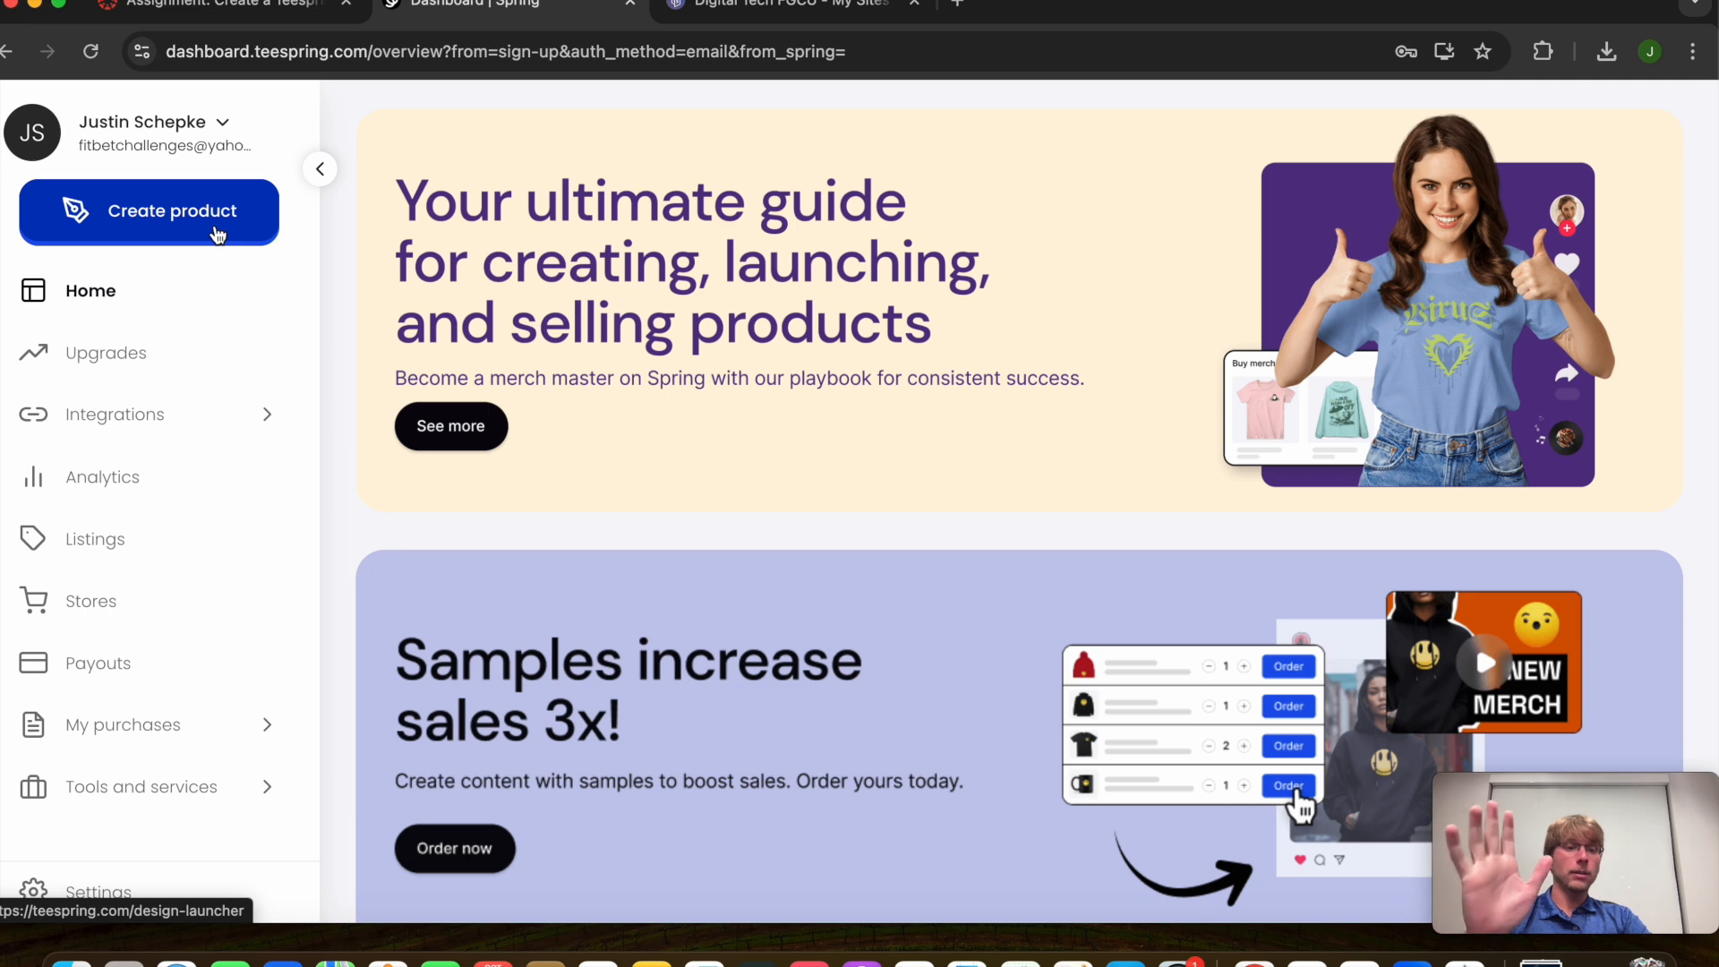
# Open Create product and browse the Apparel and Home and Decor menus to the best-selling T-shirts
pyautogui.scroll(-7, 569, 510)
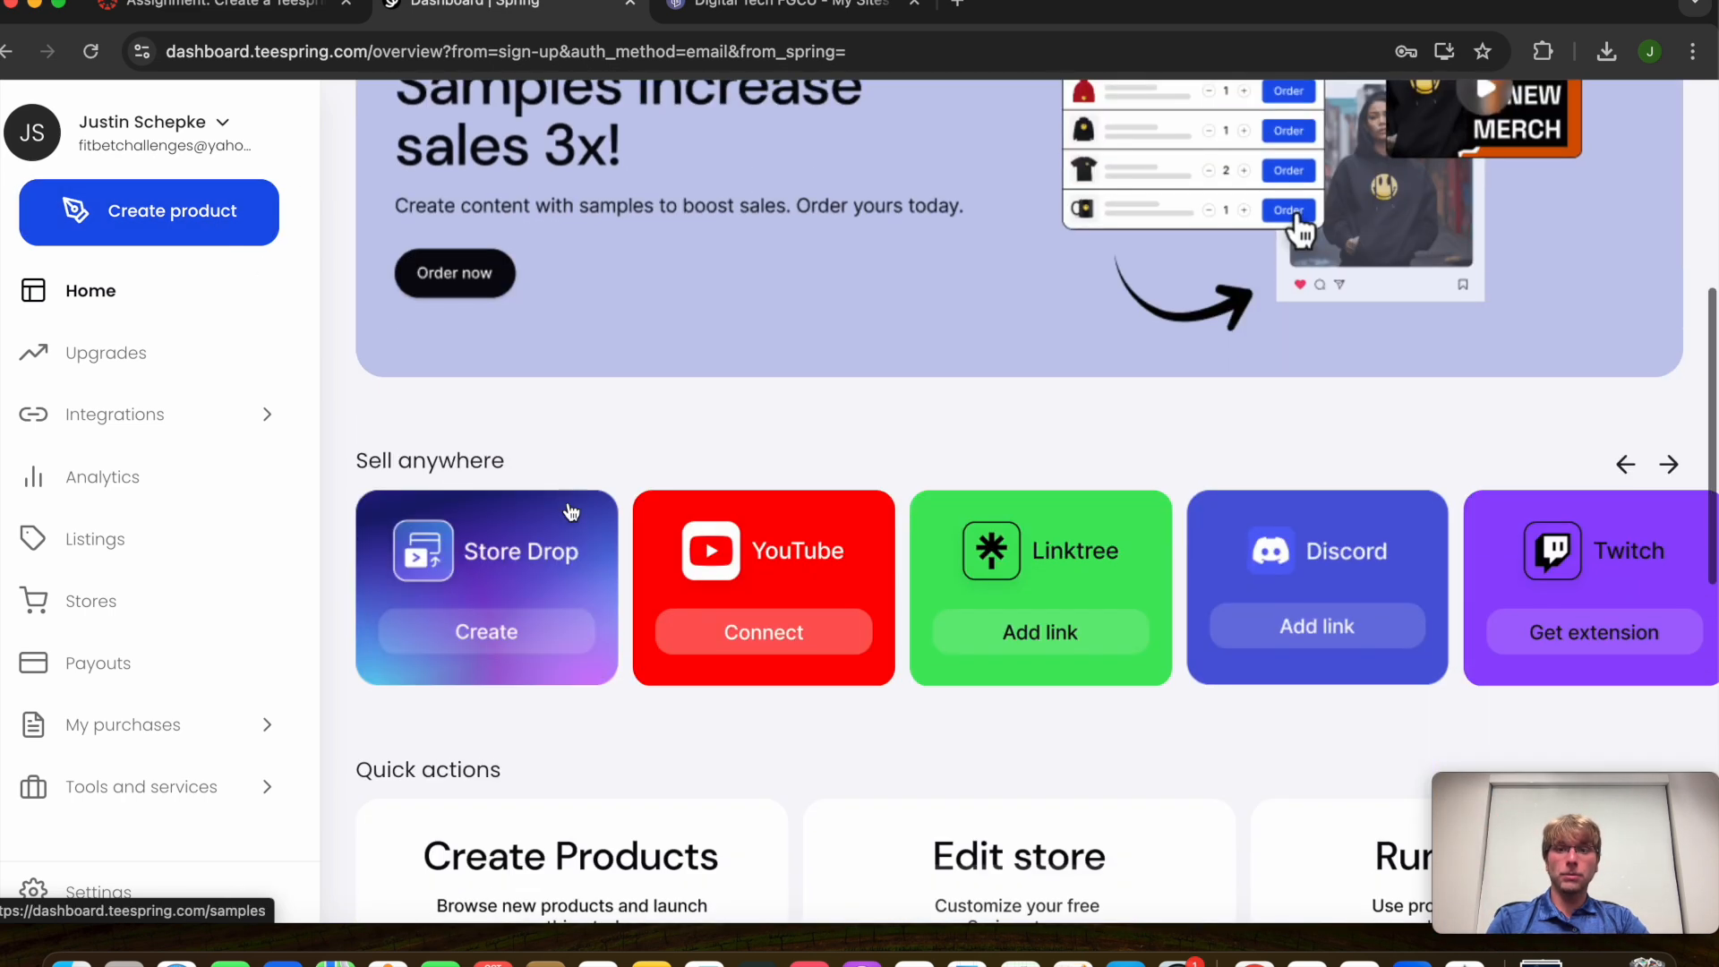
pyautogui.scroll(7, 568, 514)
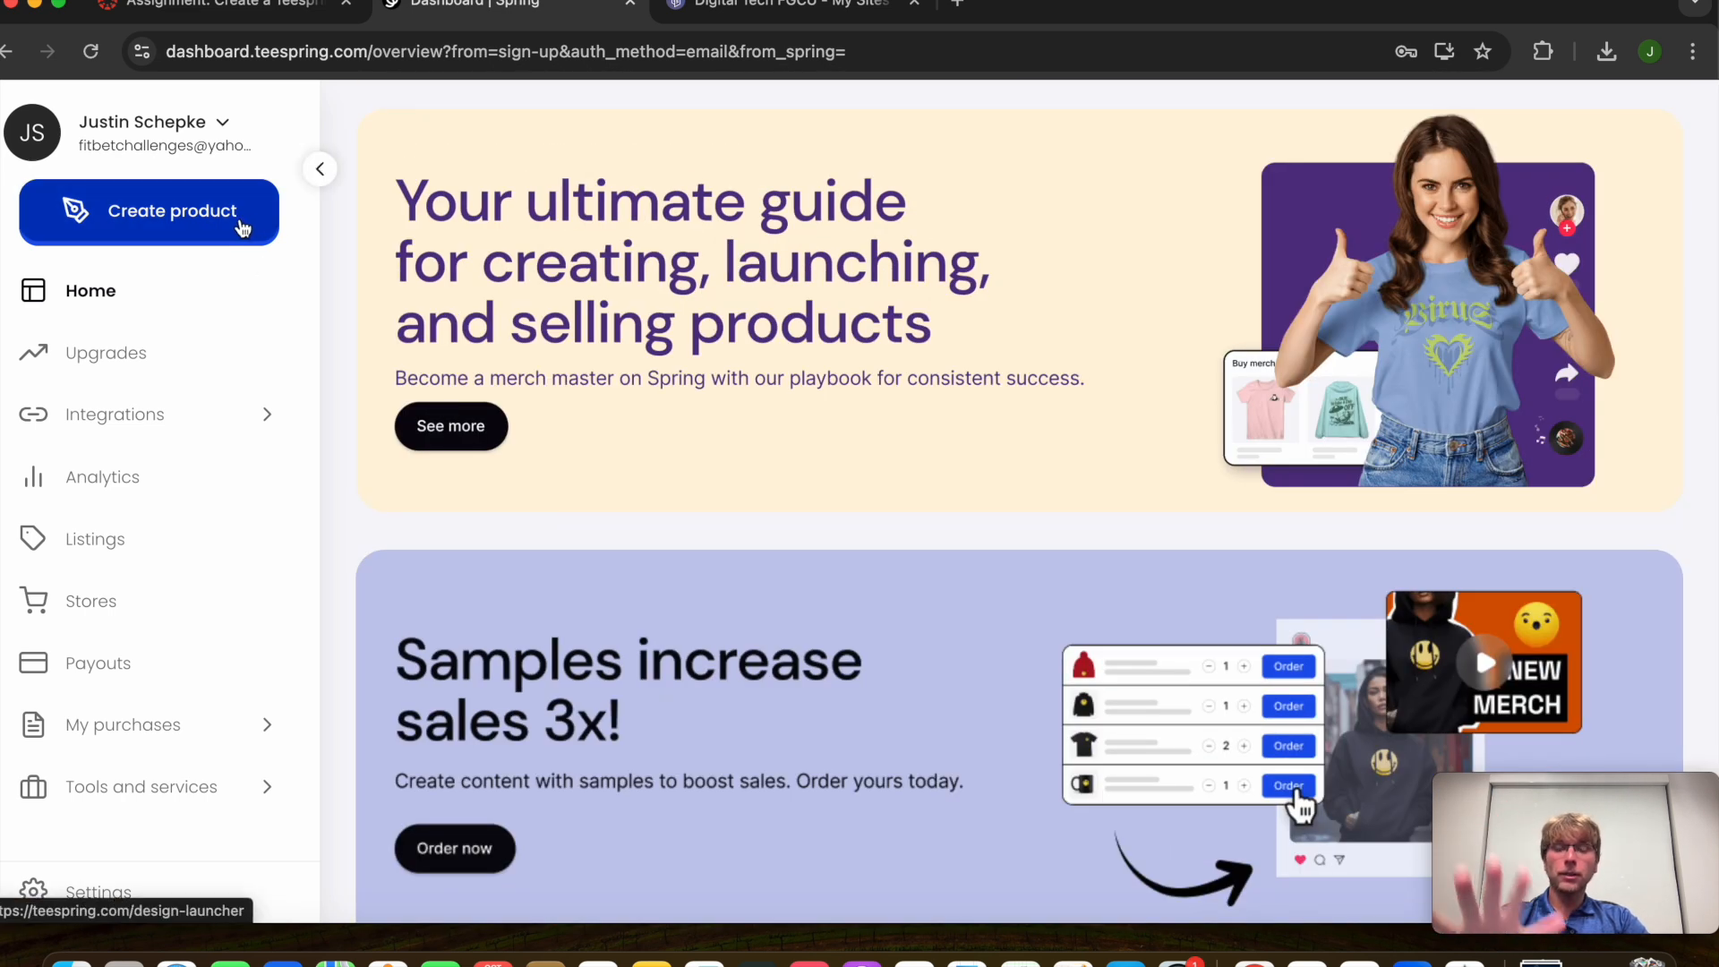
pyautogui.click(241, 228)
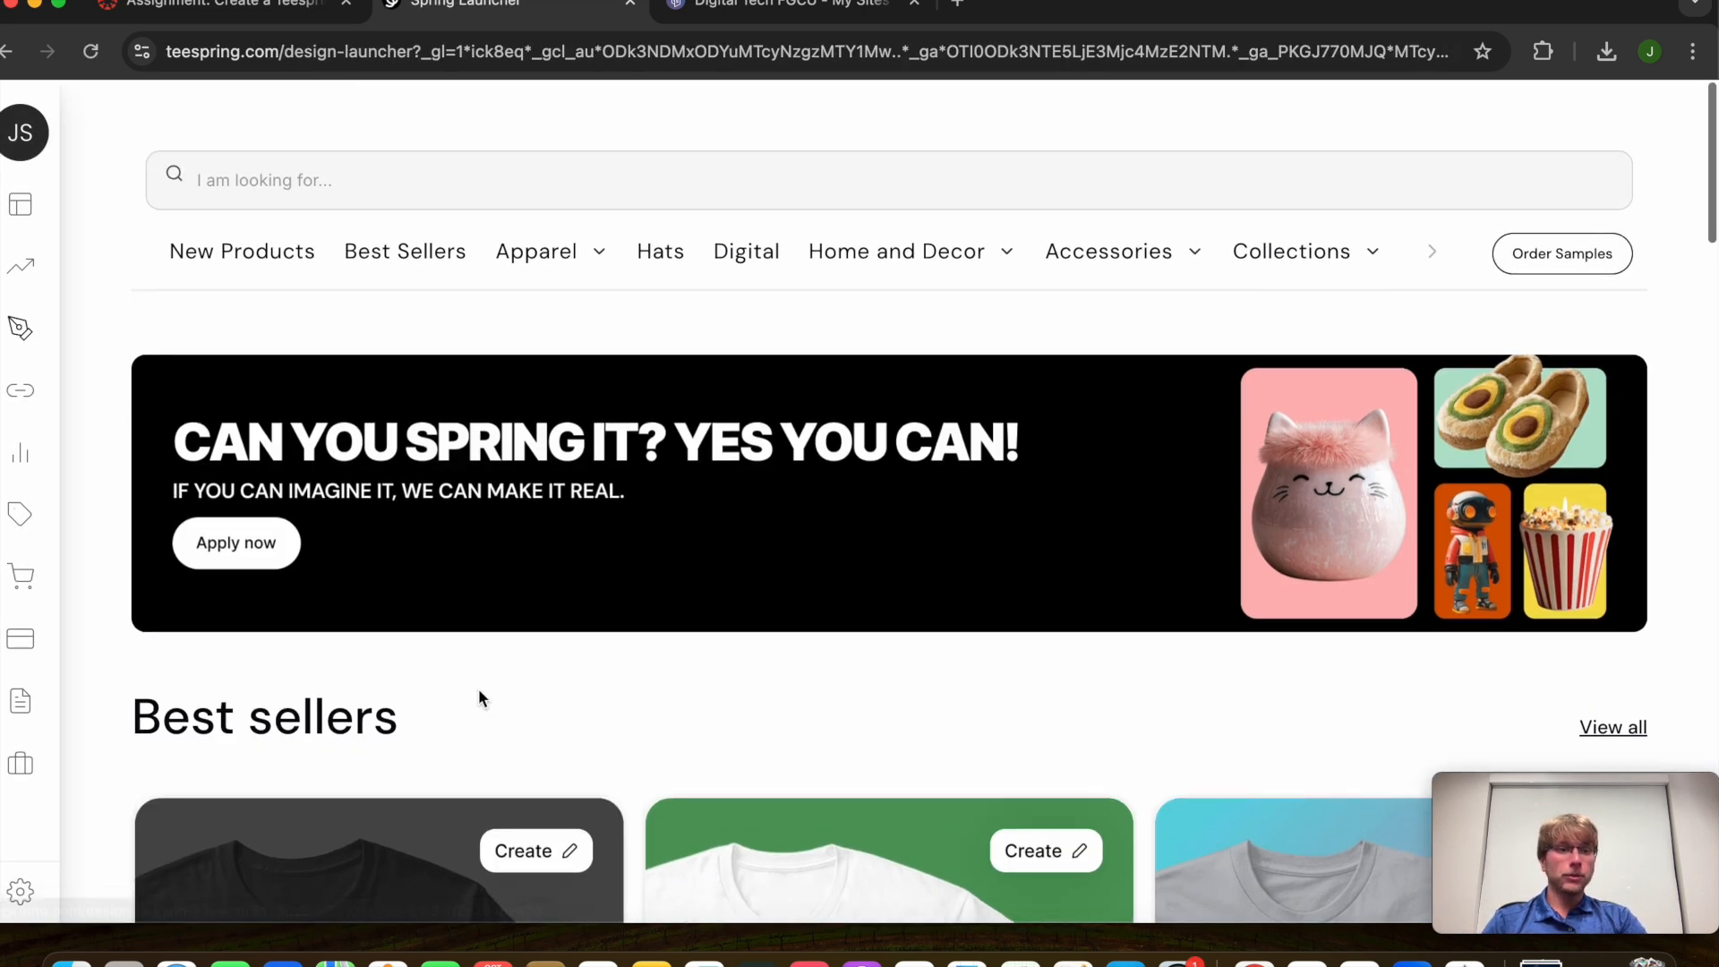
pyautogui.moveTo(1230, 271)
pyautogui.moveTo(550, 256)
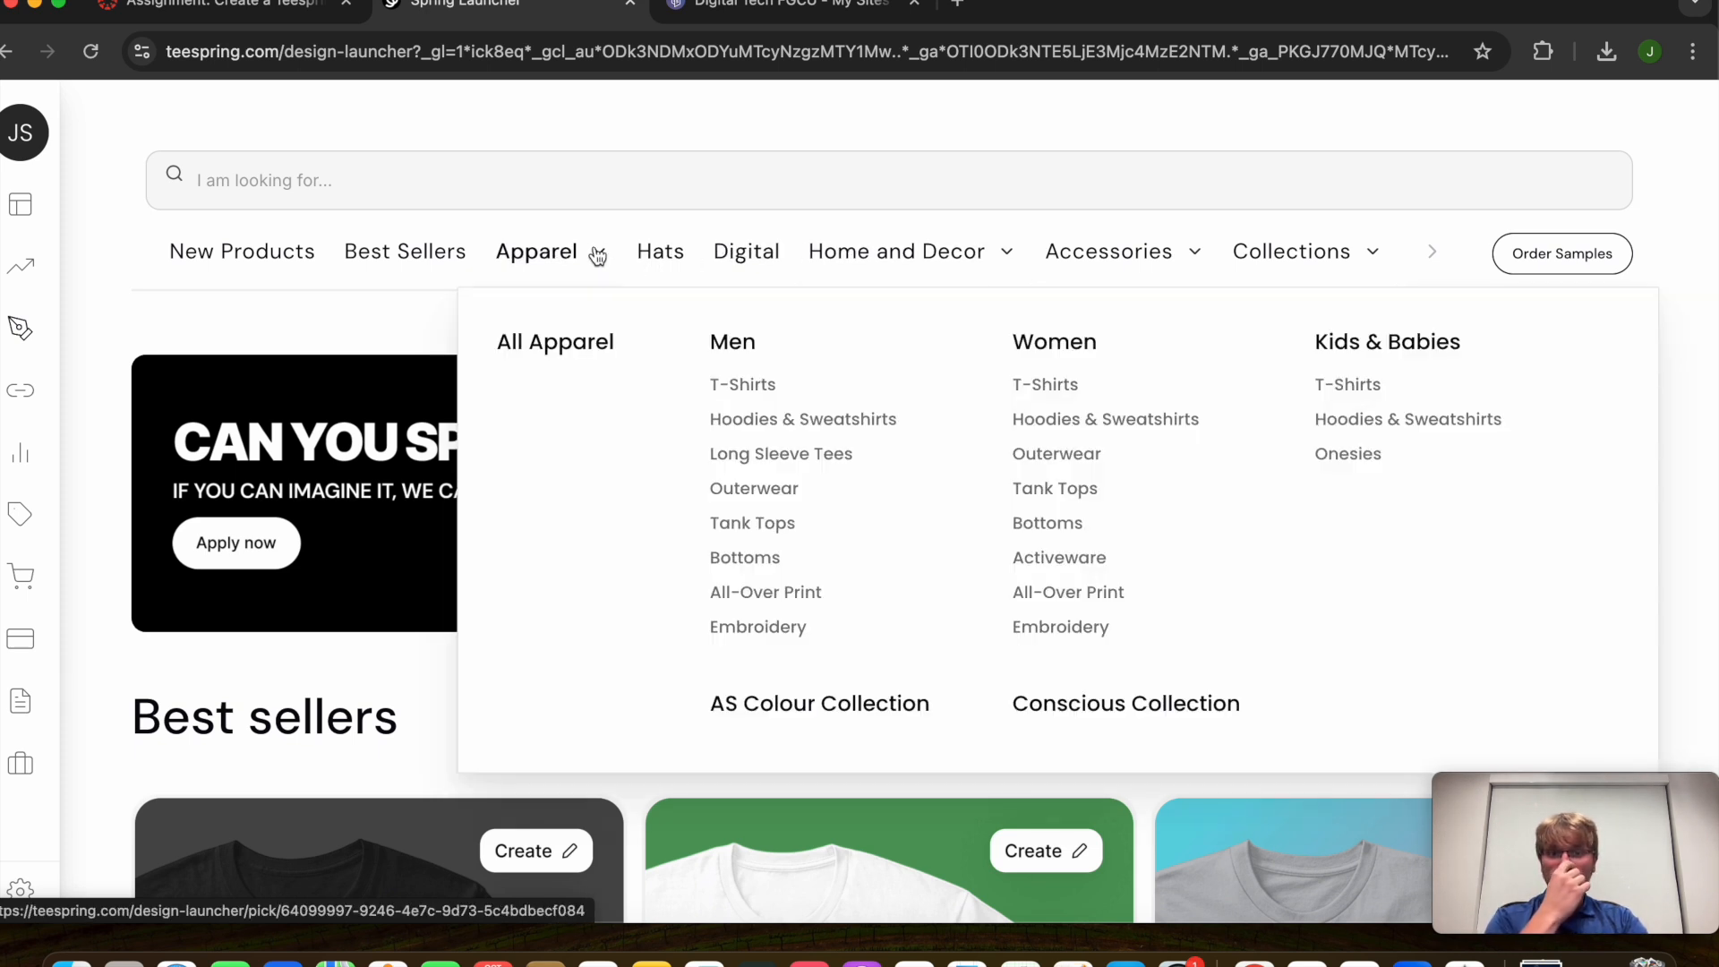
pyautogui.moveTo(1009, 274)
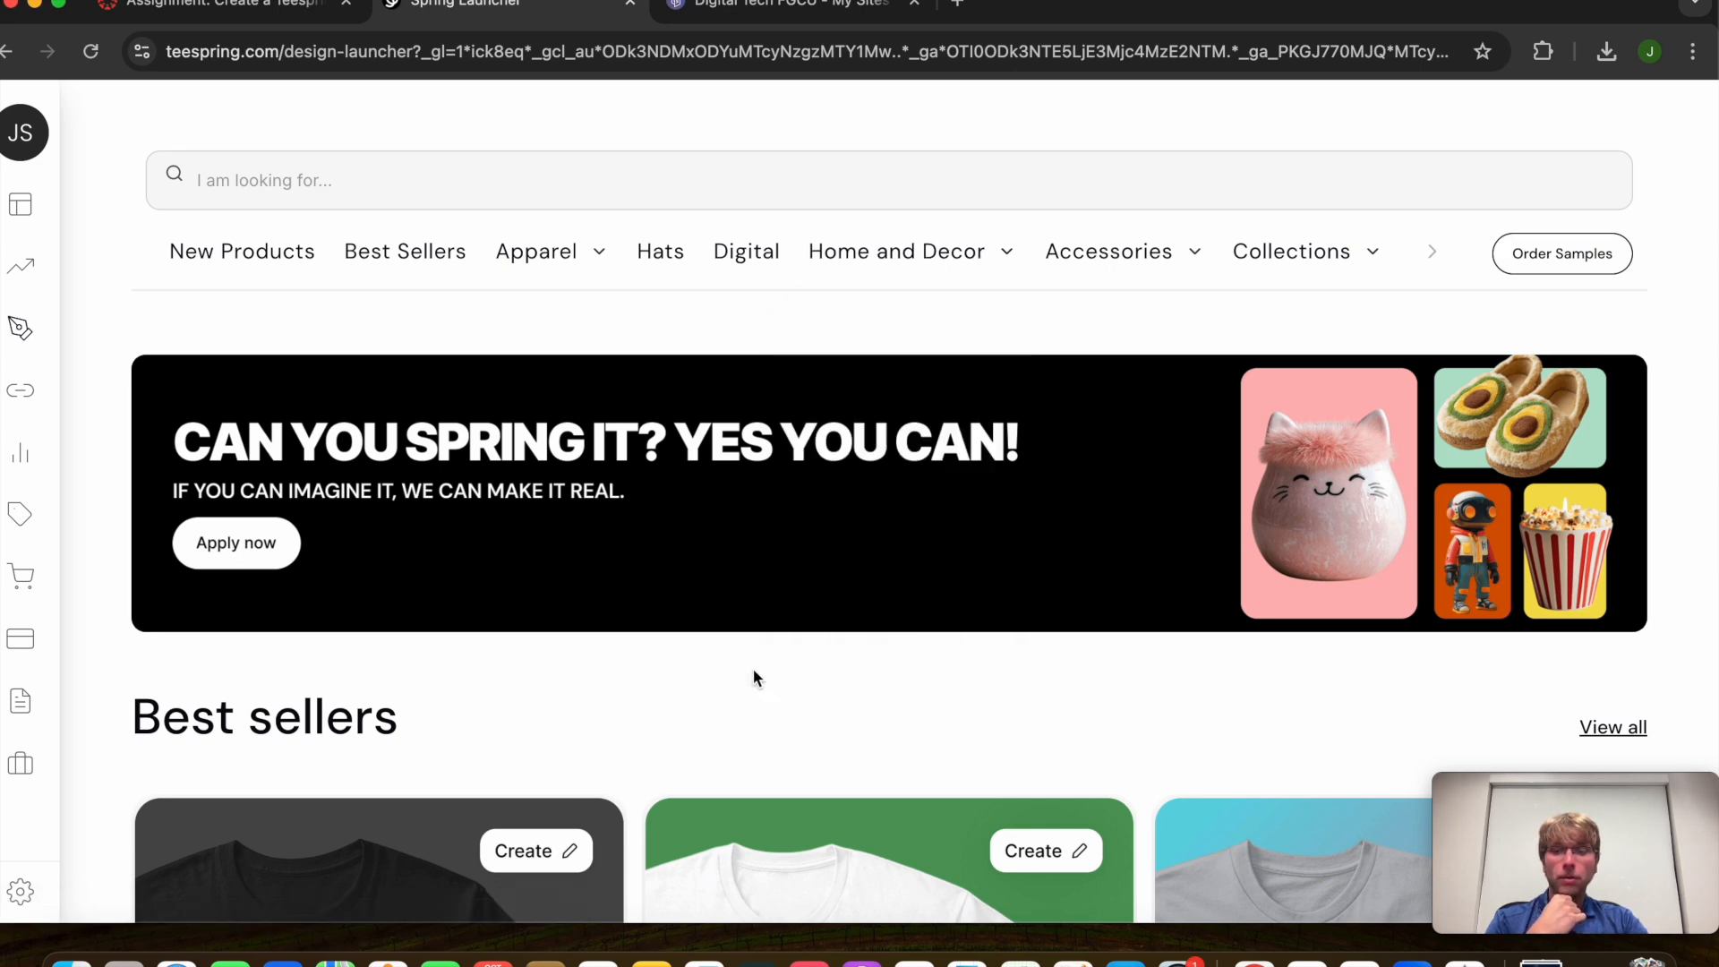
pyautogui.scroll(-5, 754, 671)
pyautogui.scroll(-3, 755, 678)
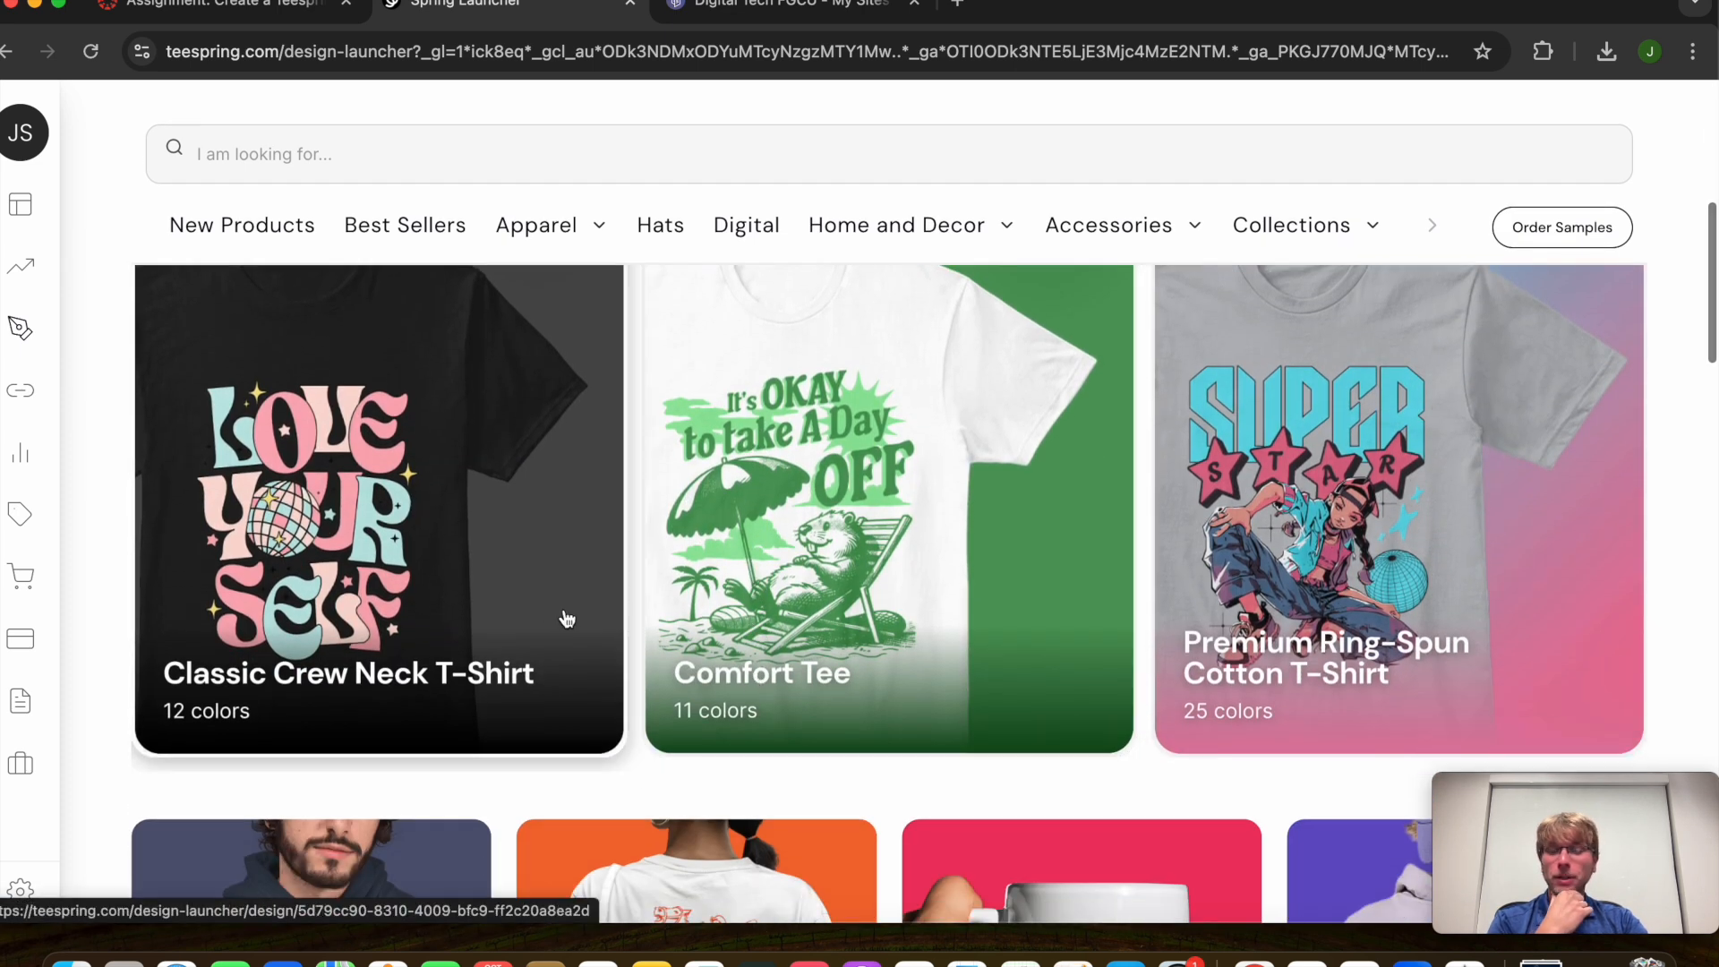
pyautogui.scroll(1, 524, 582)
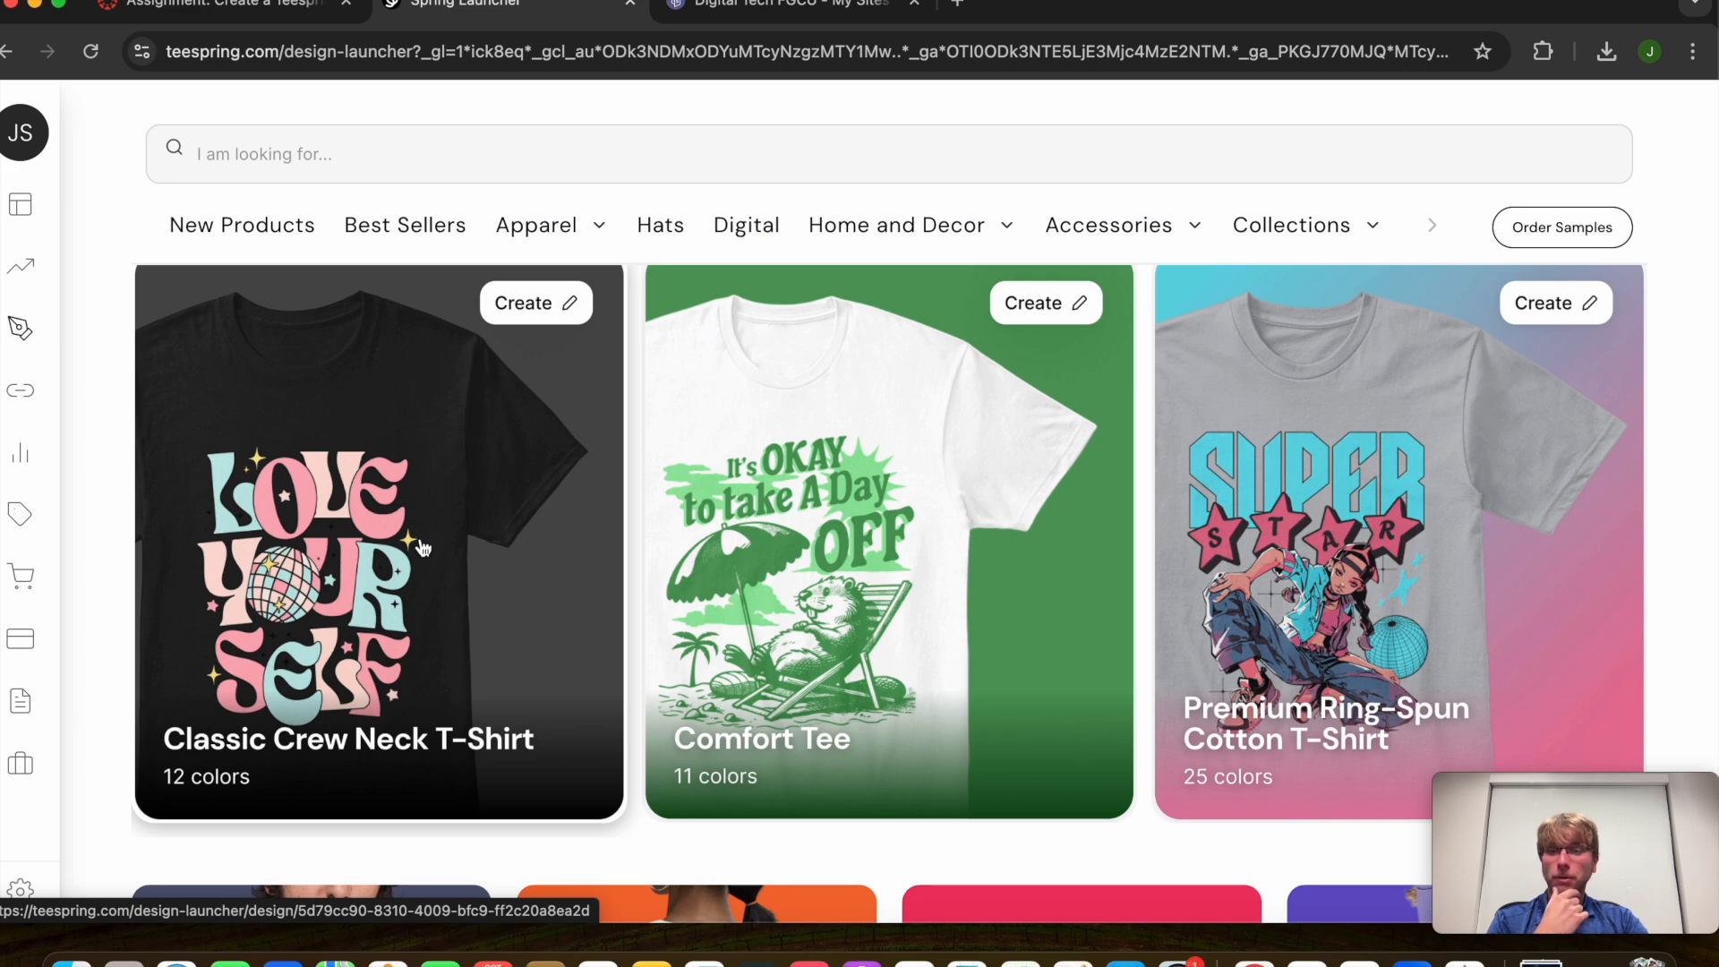
pyautogui.scroll(1, 350, 564)
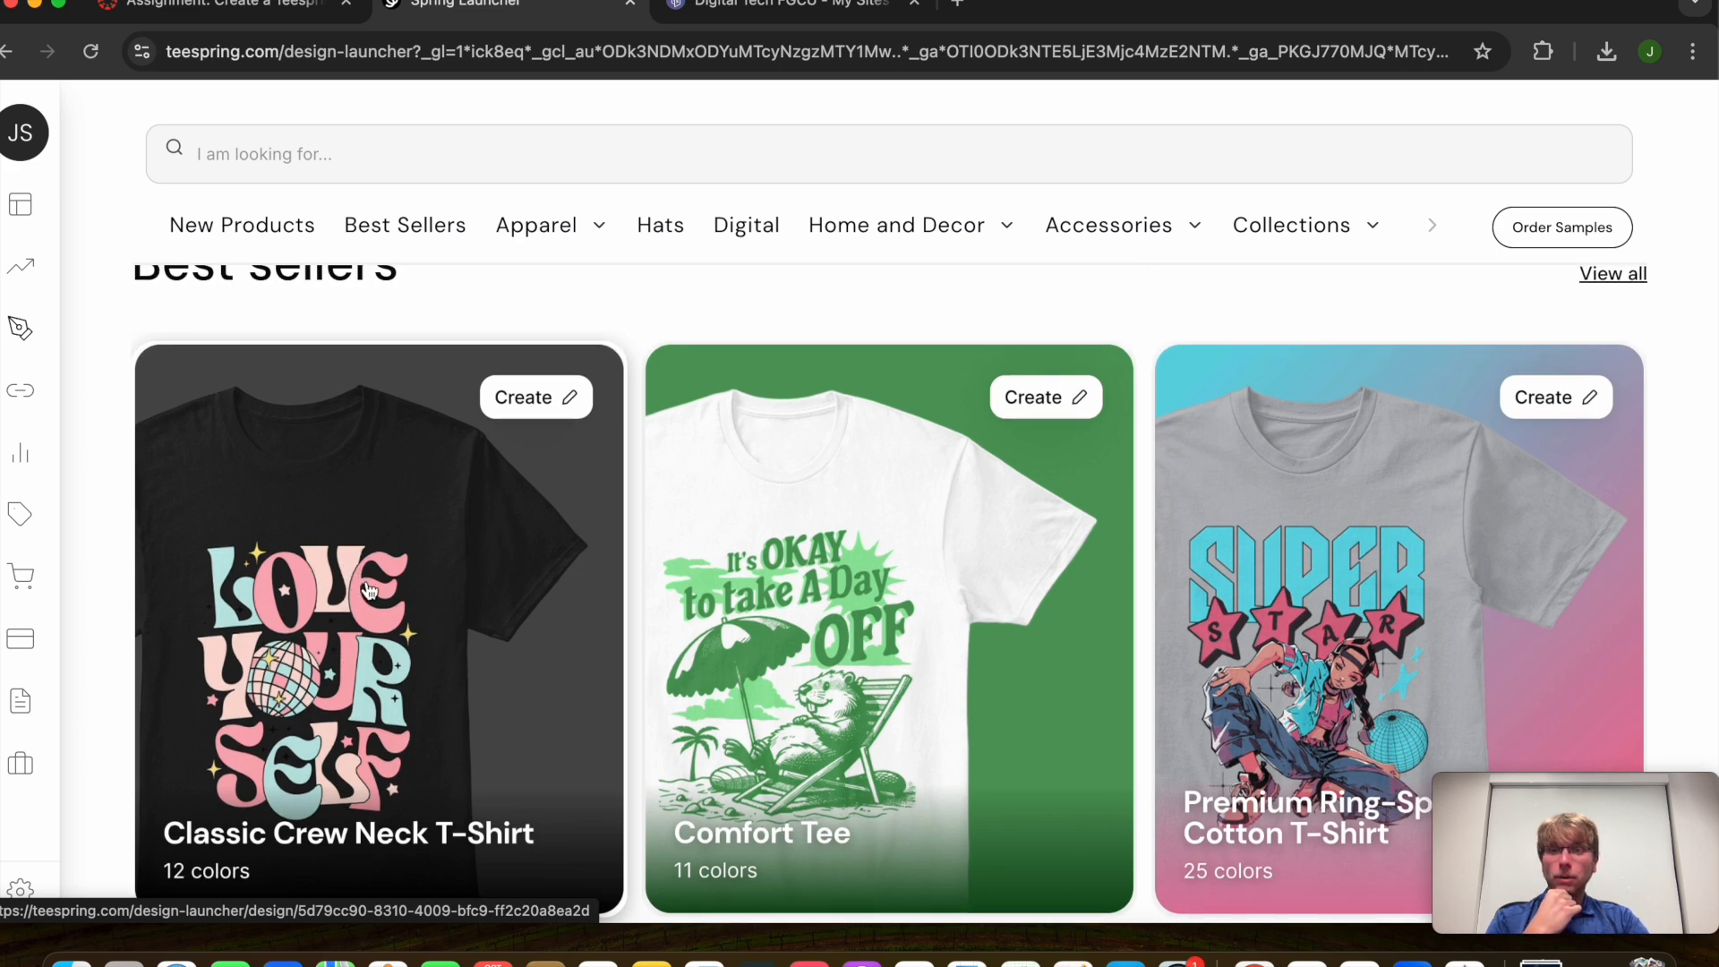
# Start a Classic Crew Neck T-Shirt and upload Untitled design (1).png onto its front
pyautogui.click(369, 583)
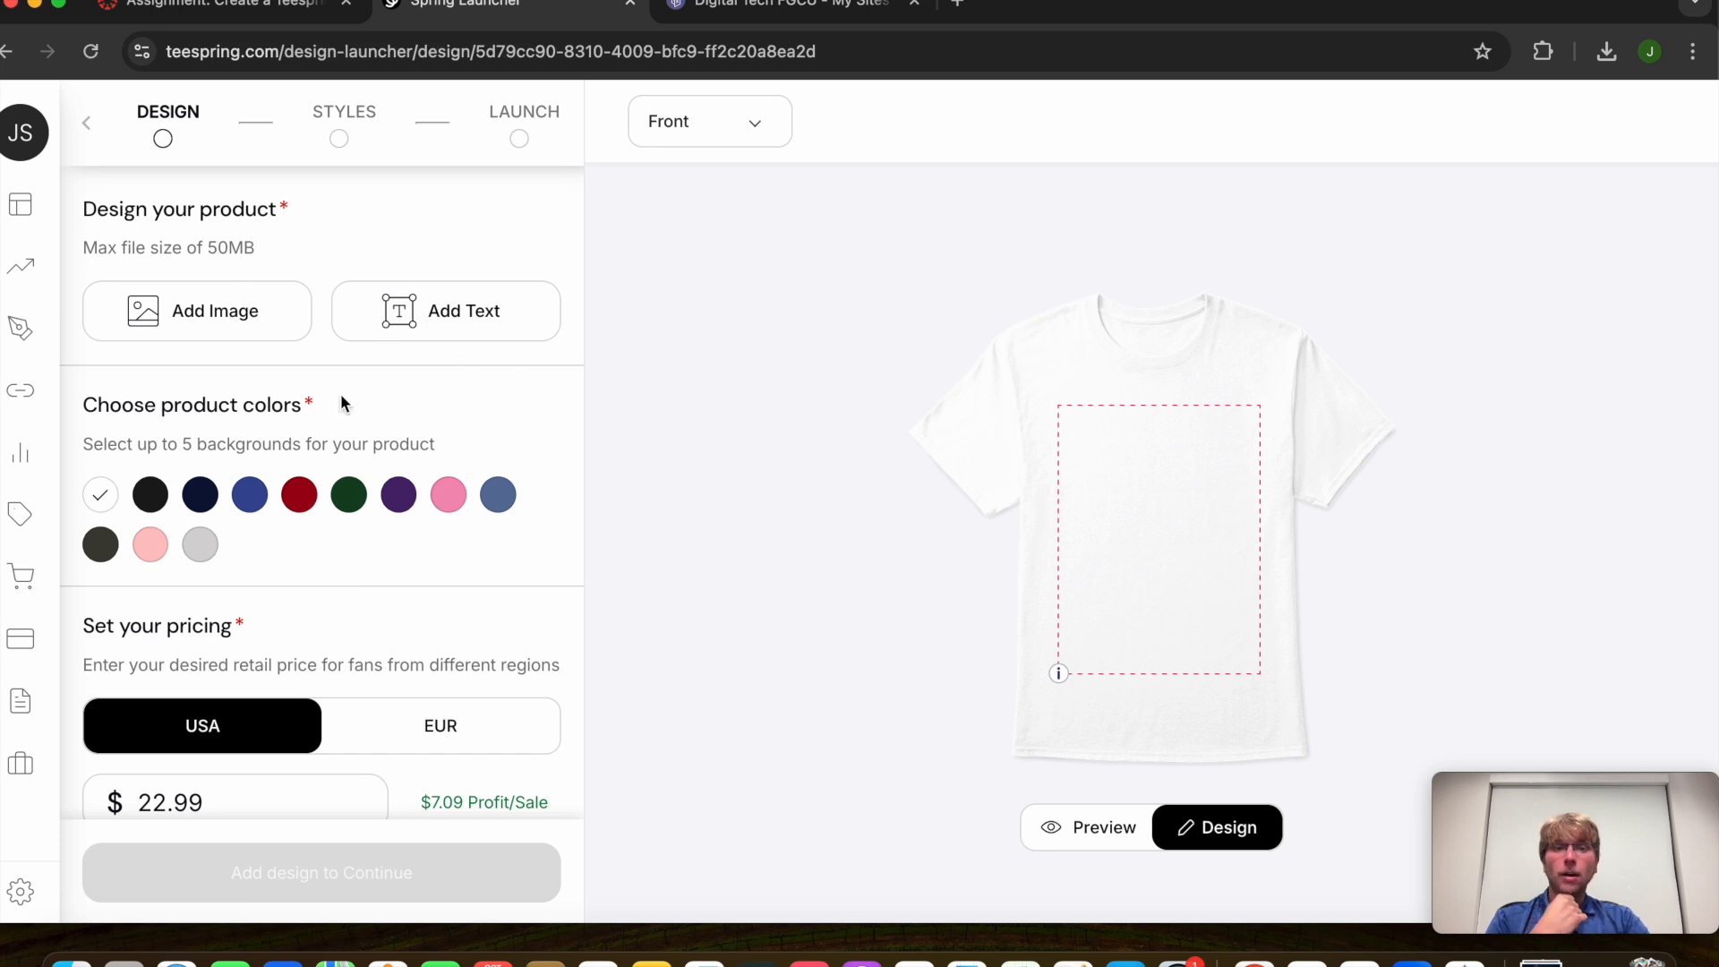
pyautogui.click(230, 338)
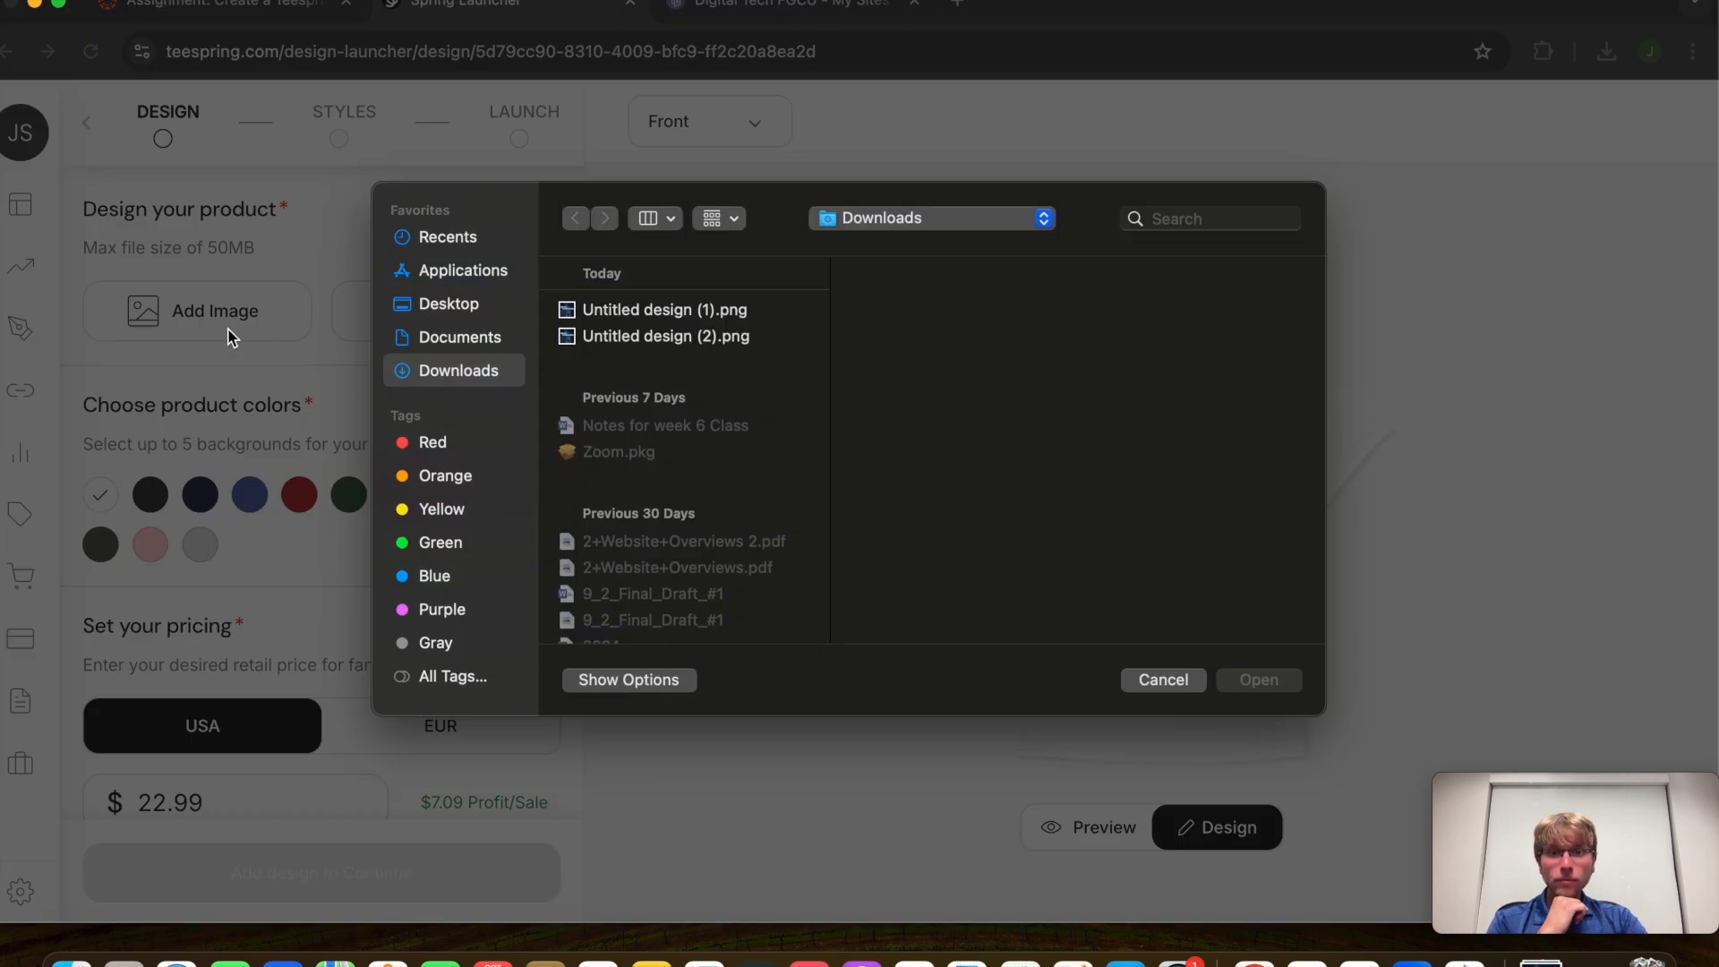
pyautogui.doubleClick(616, 311)
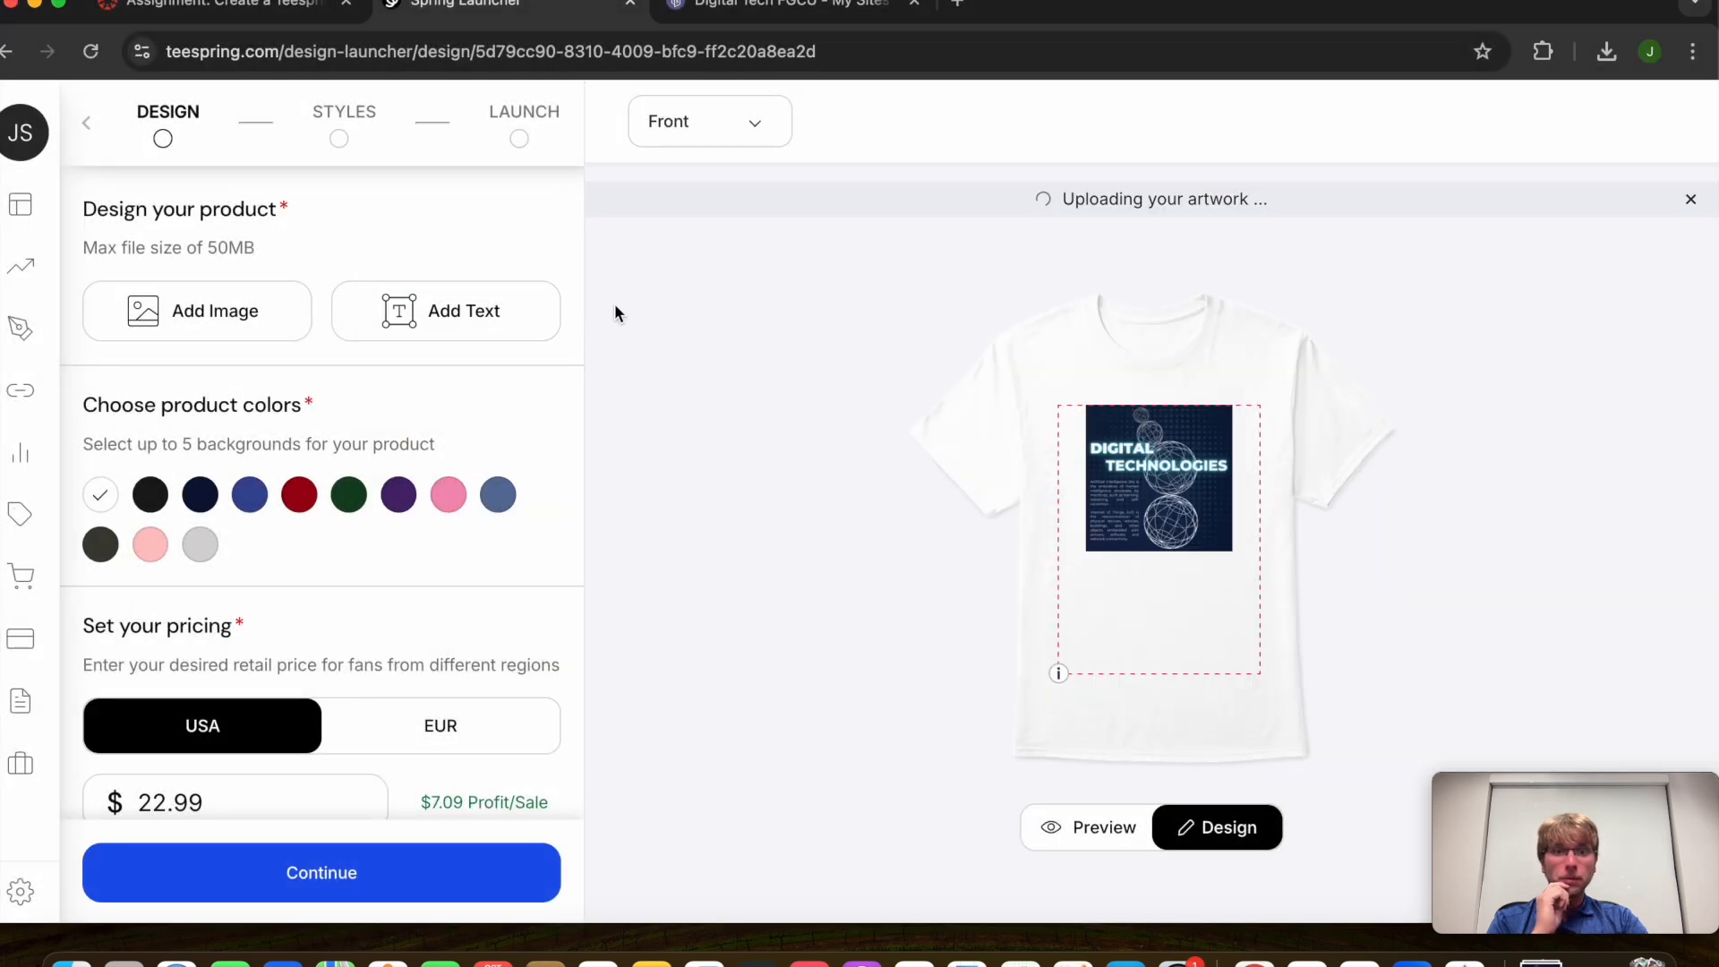
pyautogui.click(1185, 525)
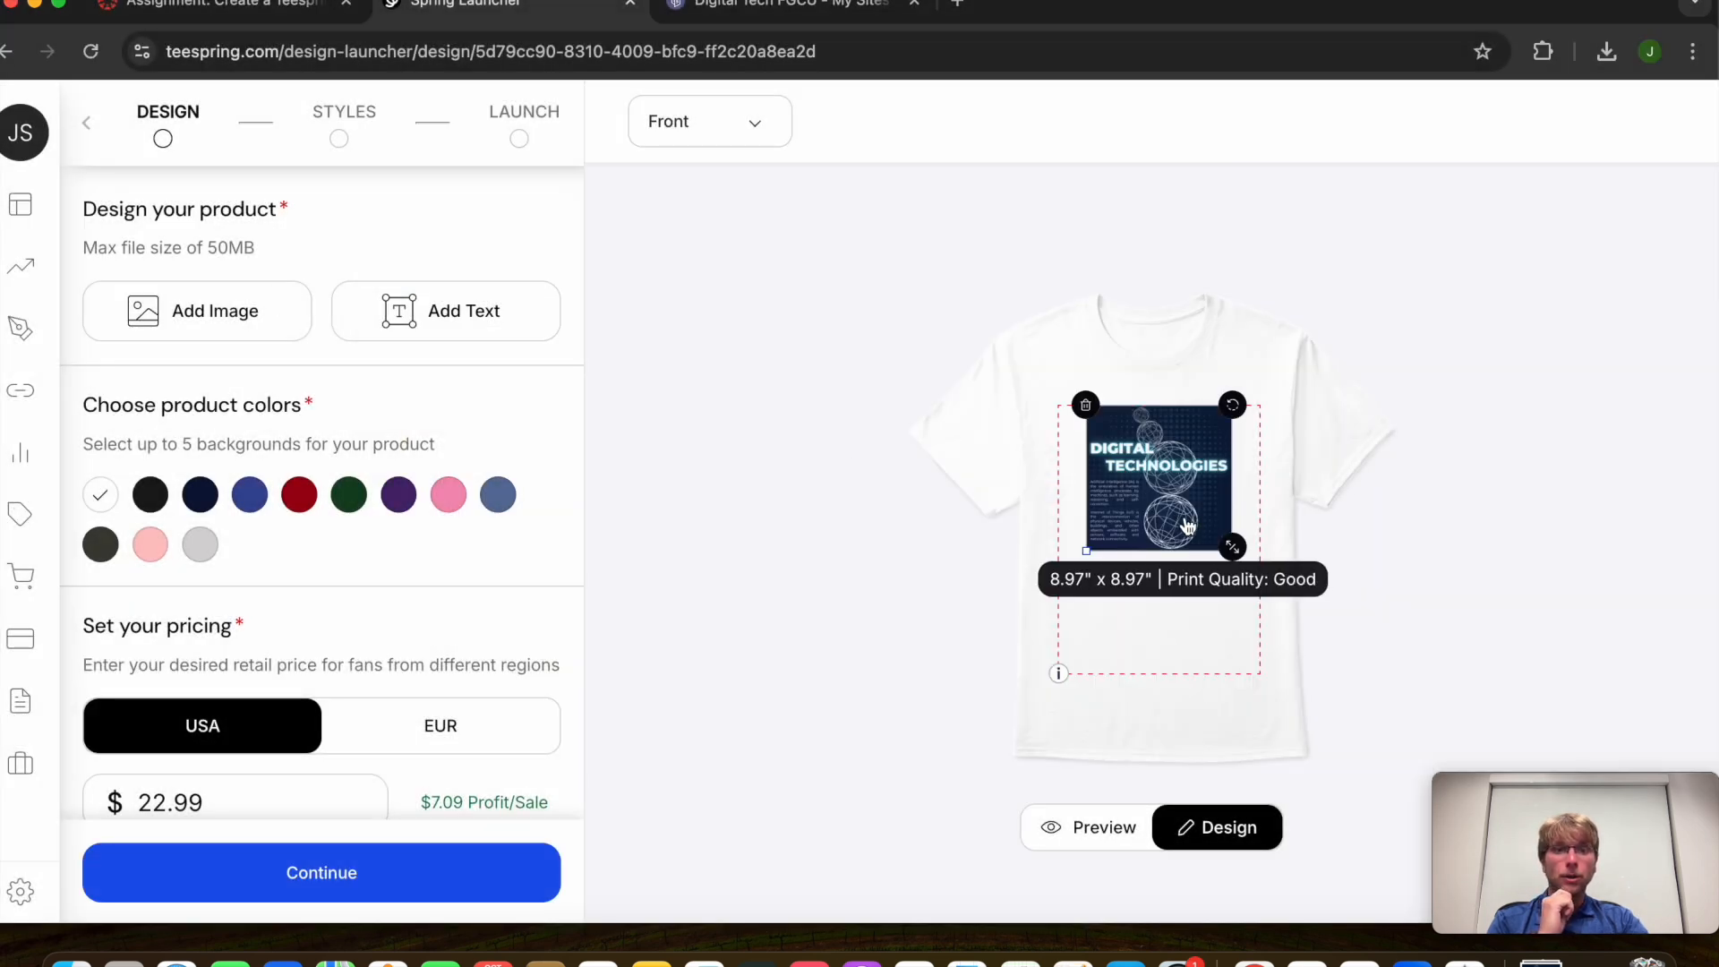
# Remove the shirt artwork and open the recent untitled design in Canva's editor
pyautogui.press('BackSpace')
pyautogui.click(957, 4)
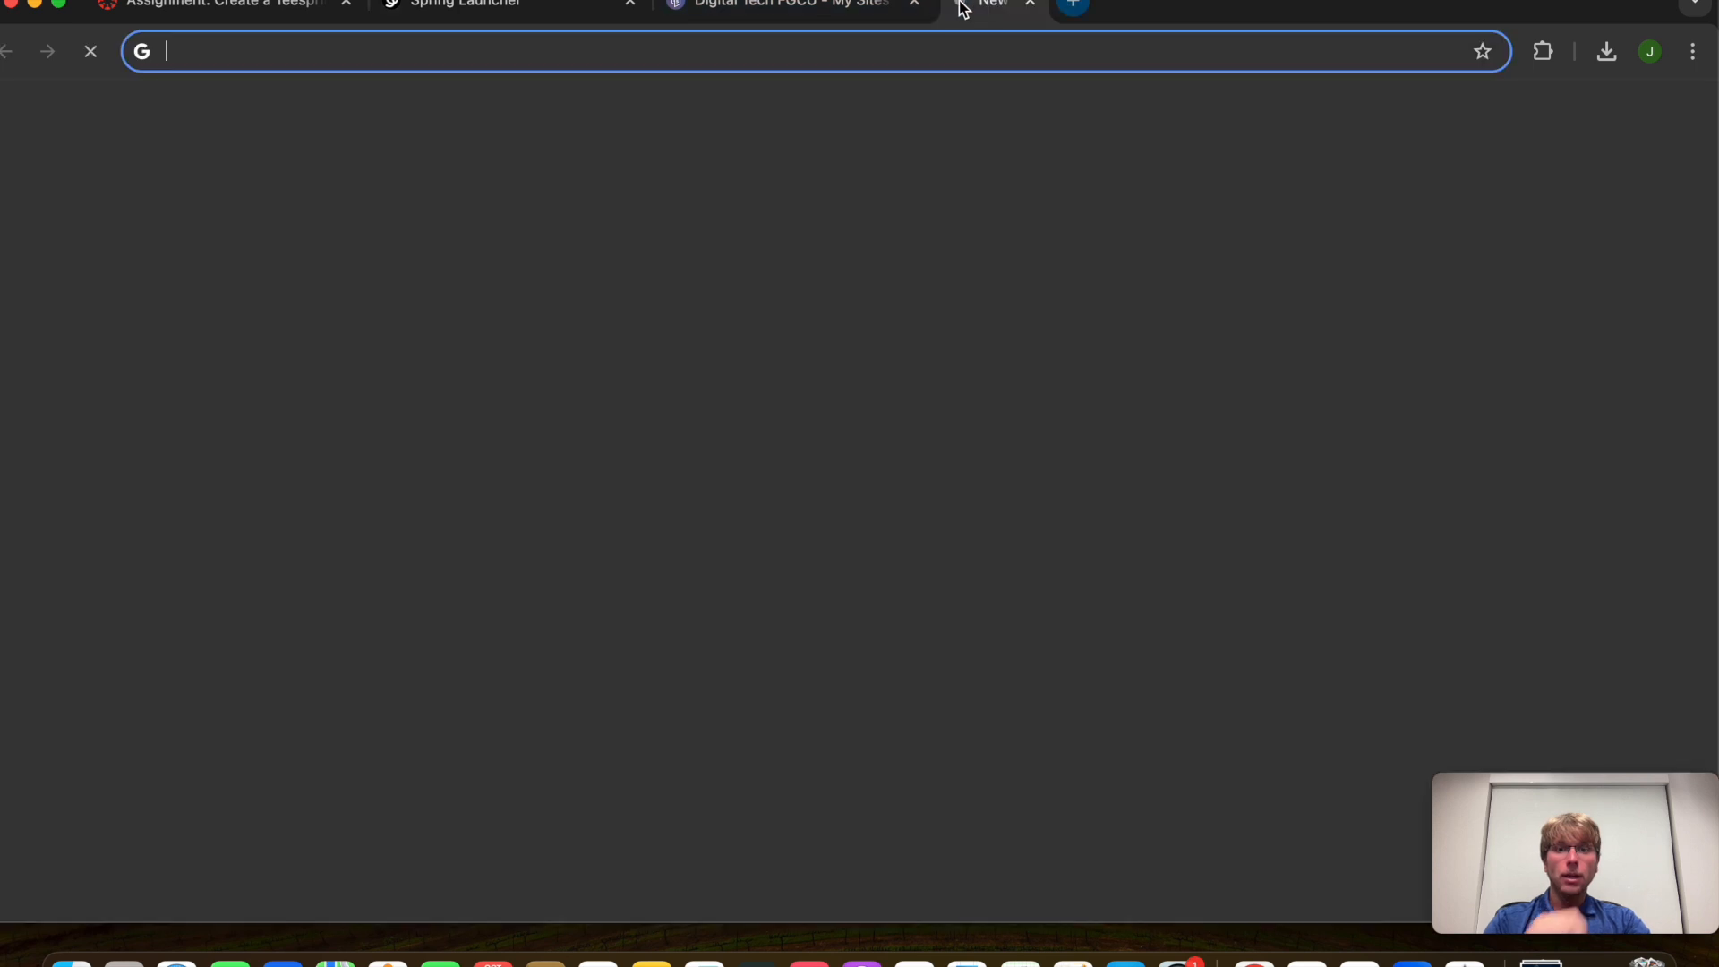
pyautogui.write('canva')
pyautogui.press('Delete')
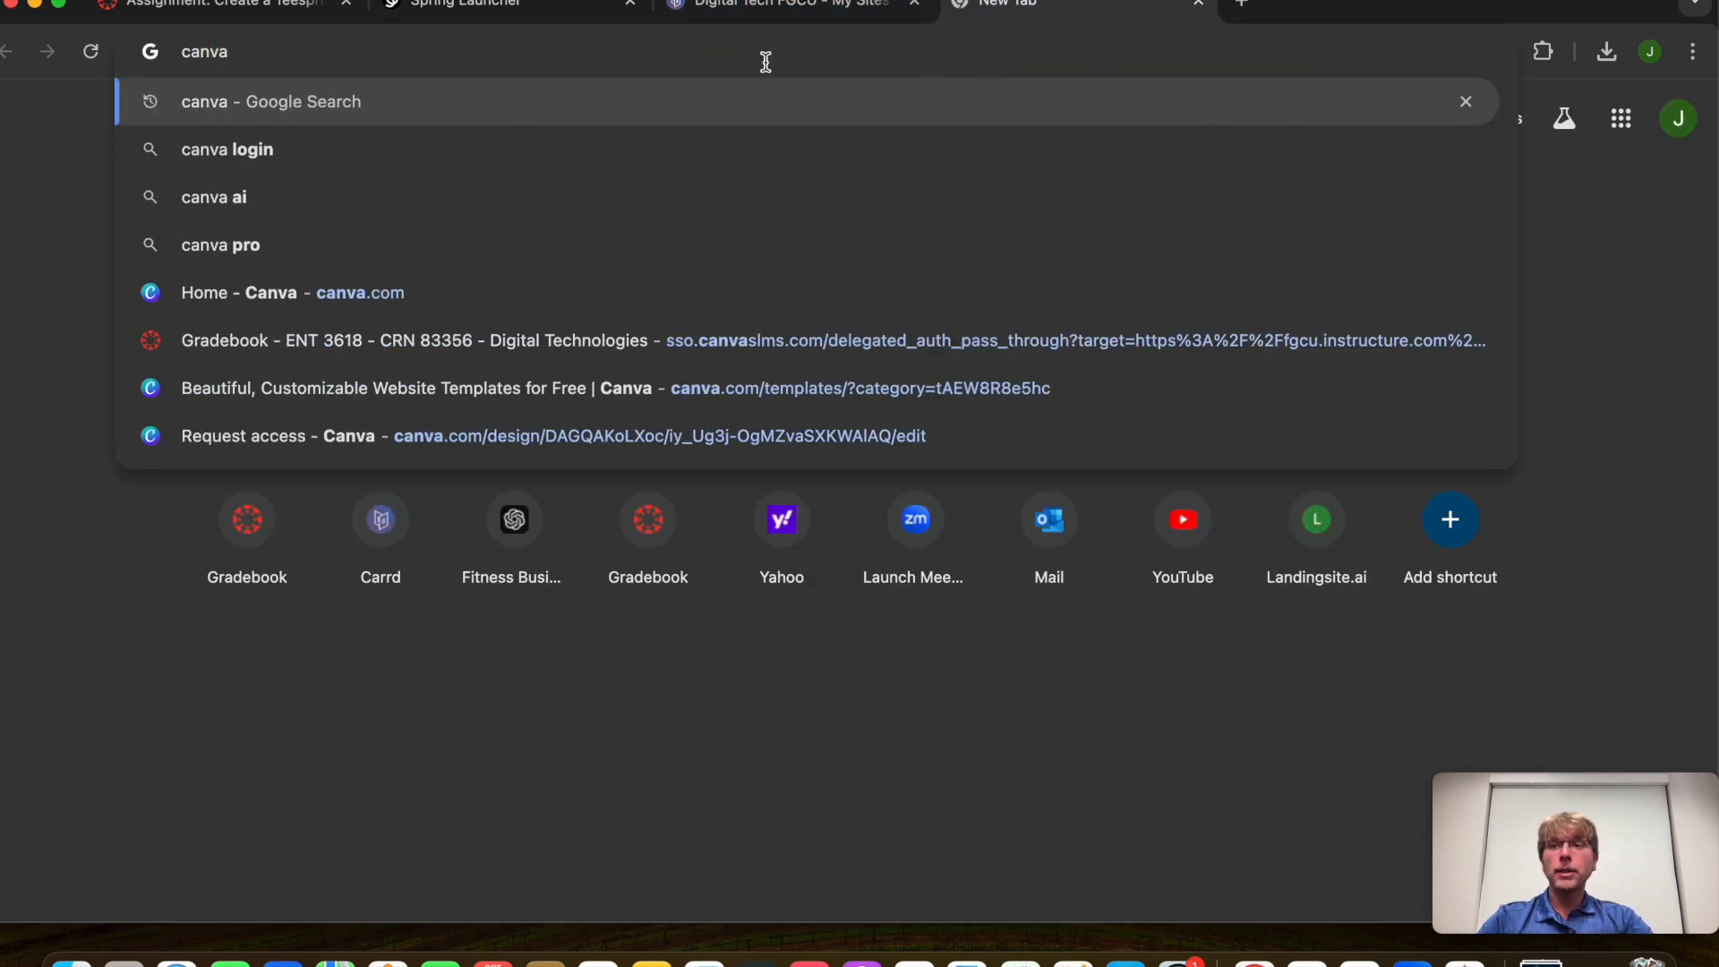
pyautogui.click(249, 299)
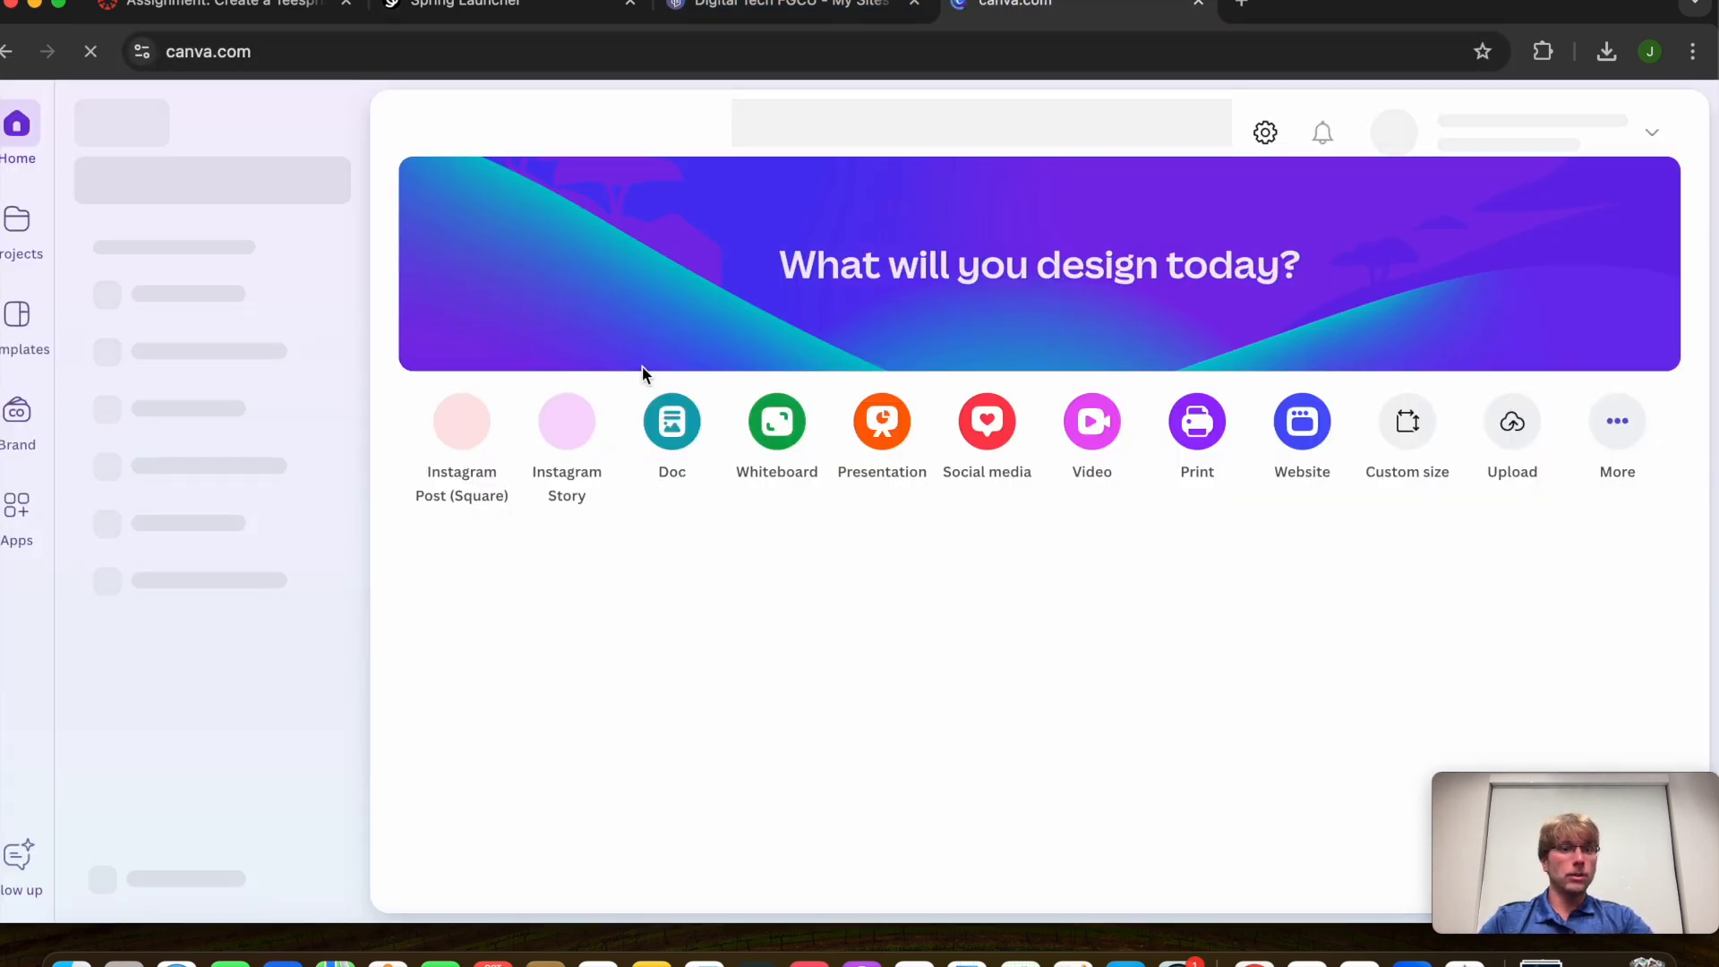
pyautogui.click(578, 662)
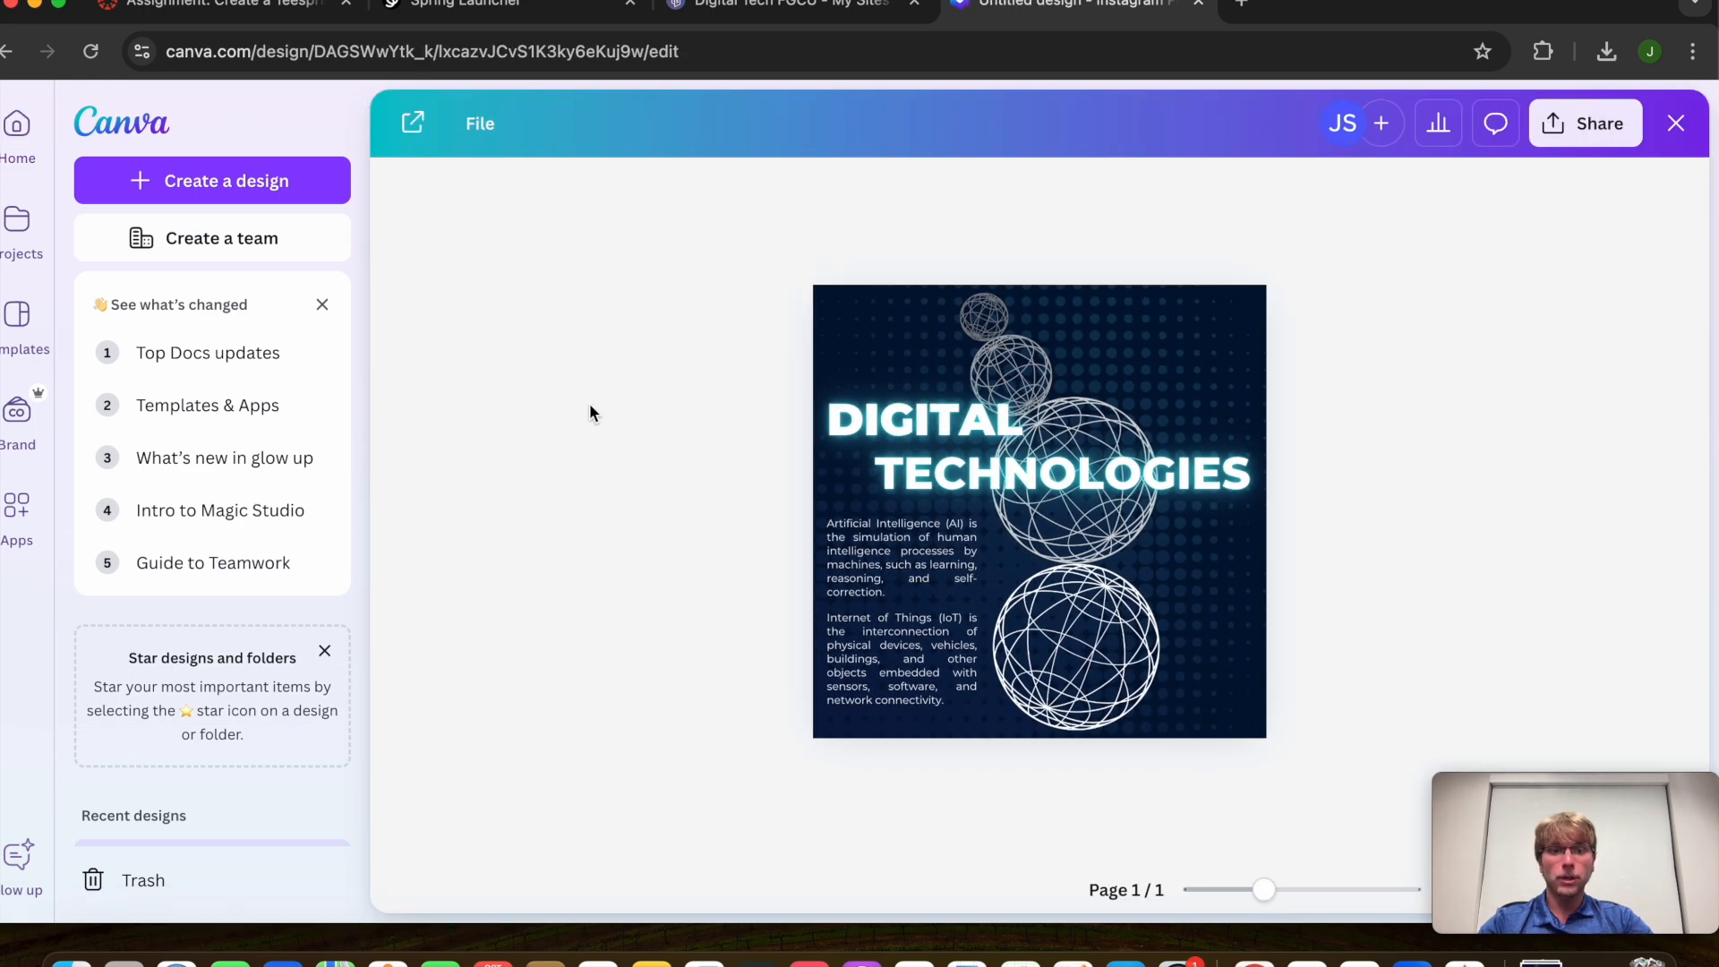
pyautogui.click(935, 458)
# Add a blank second page and search Canva templates for 'digital tech'
pyautogui.click(918, 799)
pyautogui.click(88, 114)
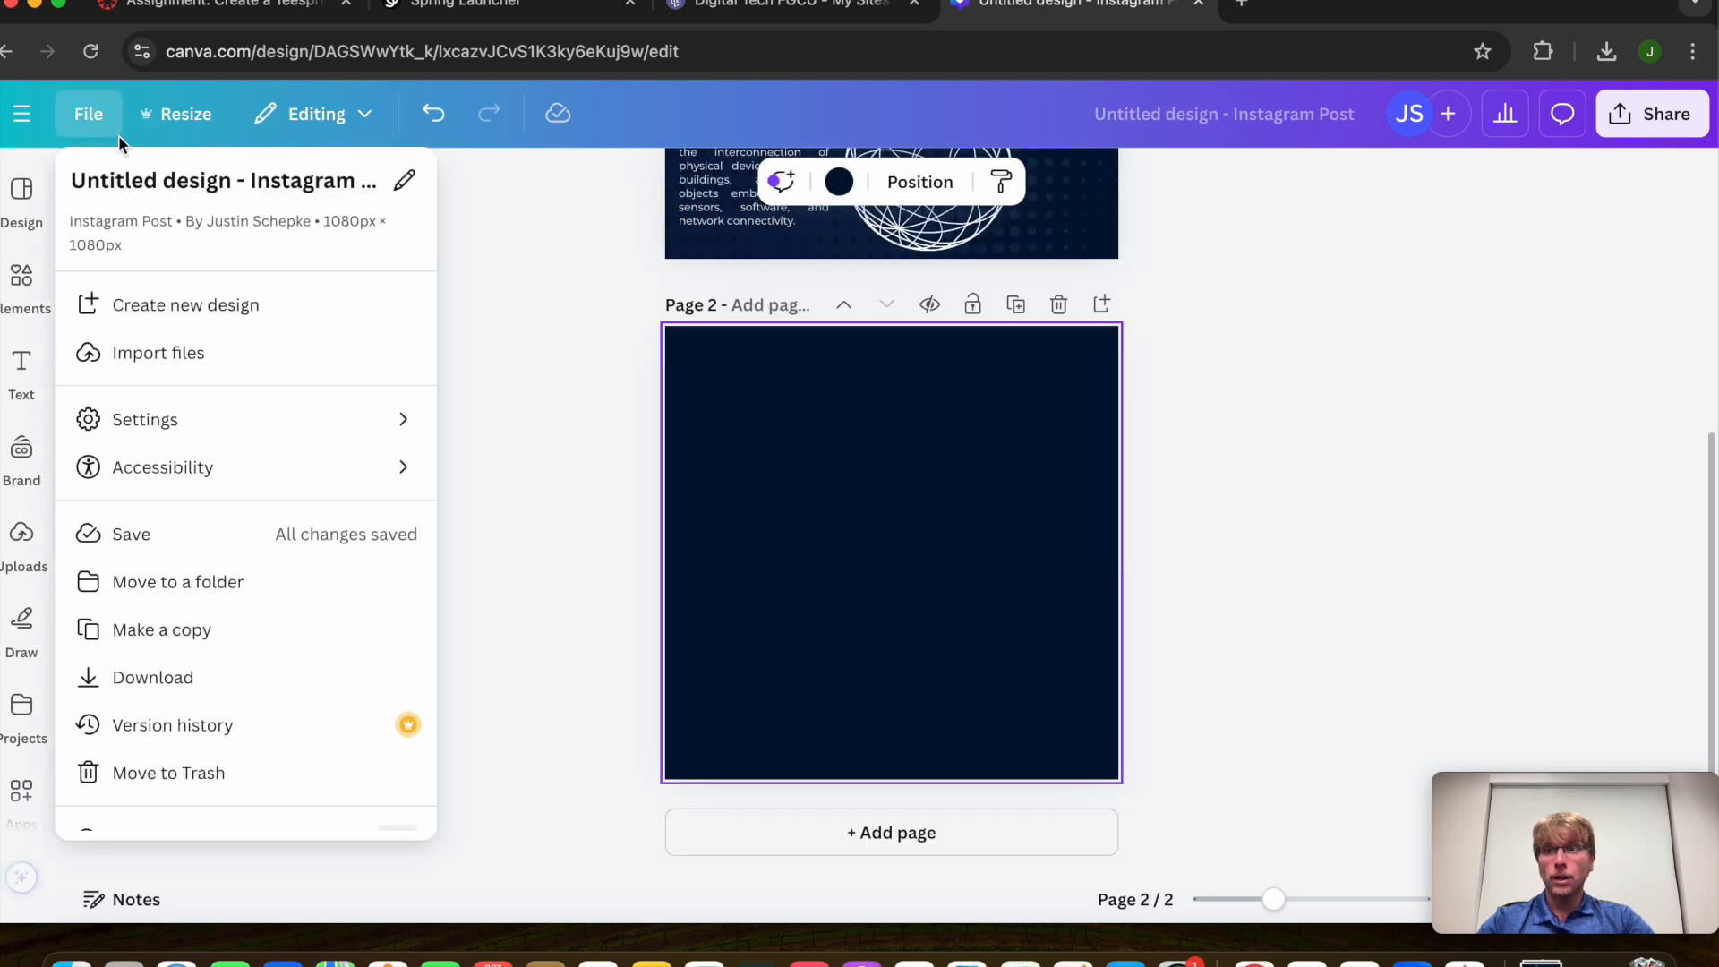
pyautogui.press('Escape')
pyautogui.click(18, 210)
pyautogui.click(191, 193)
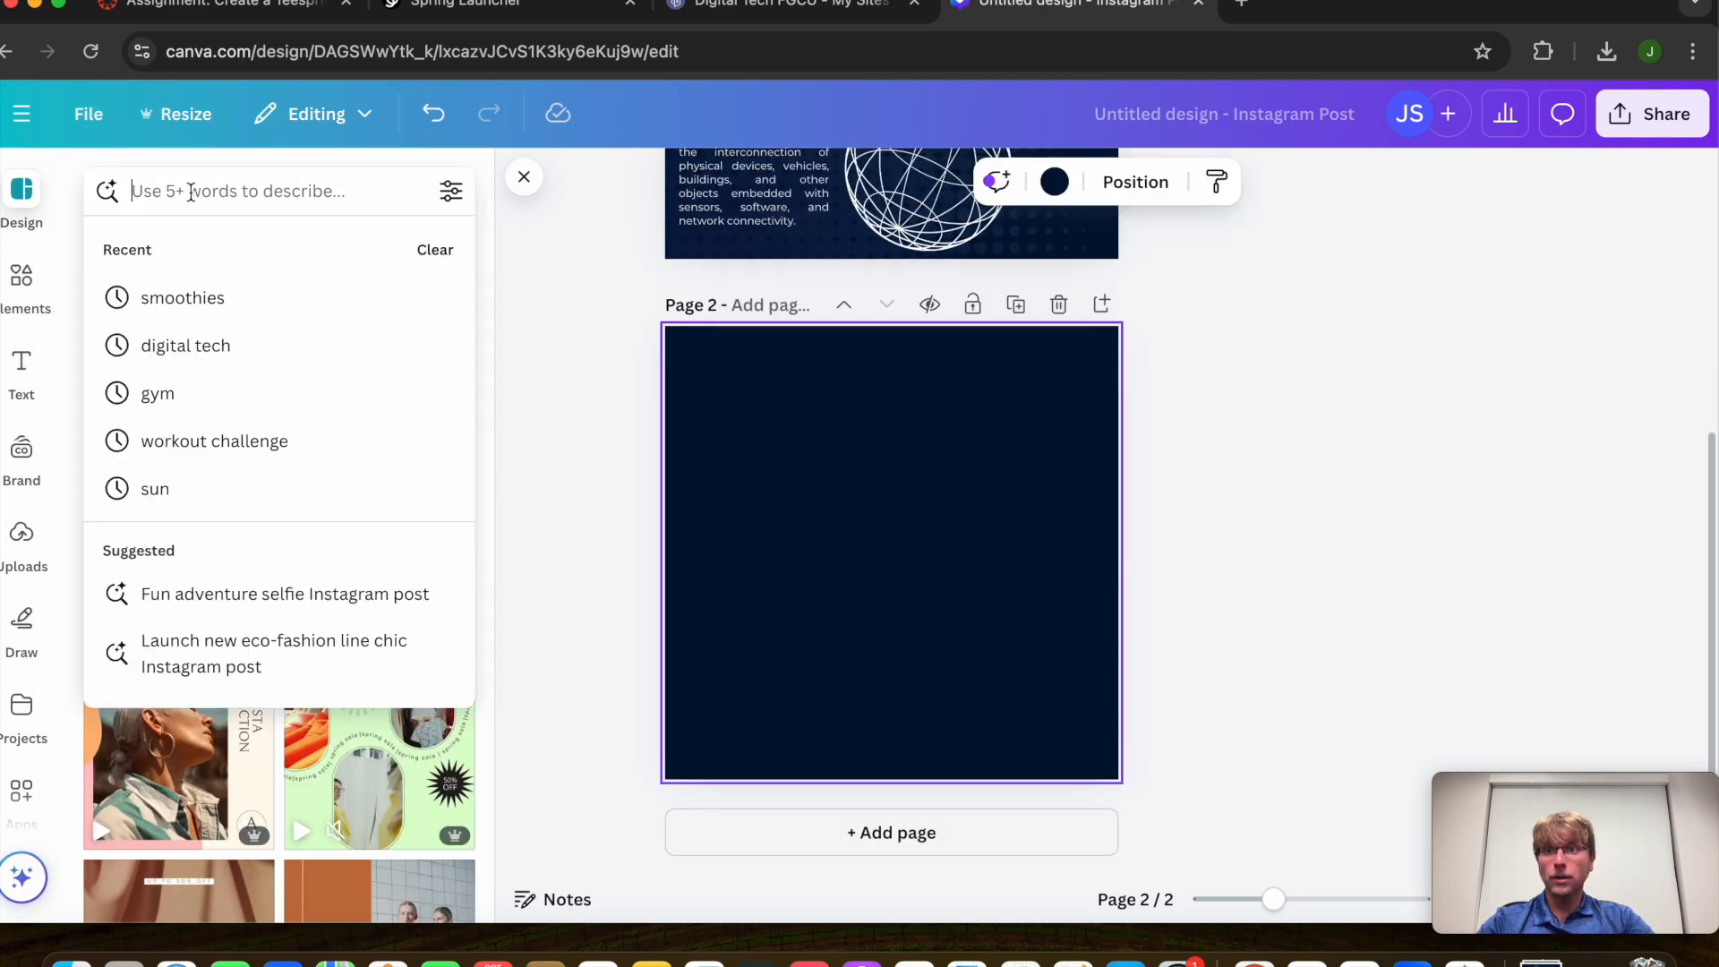
pyautogui.write('digit')
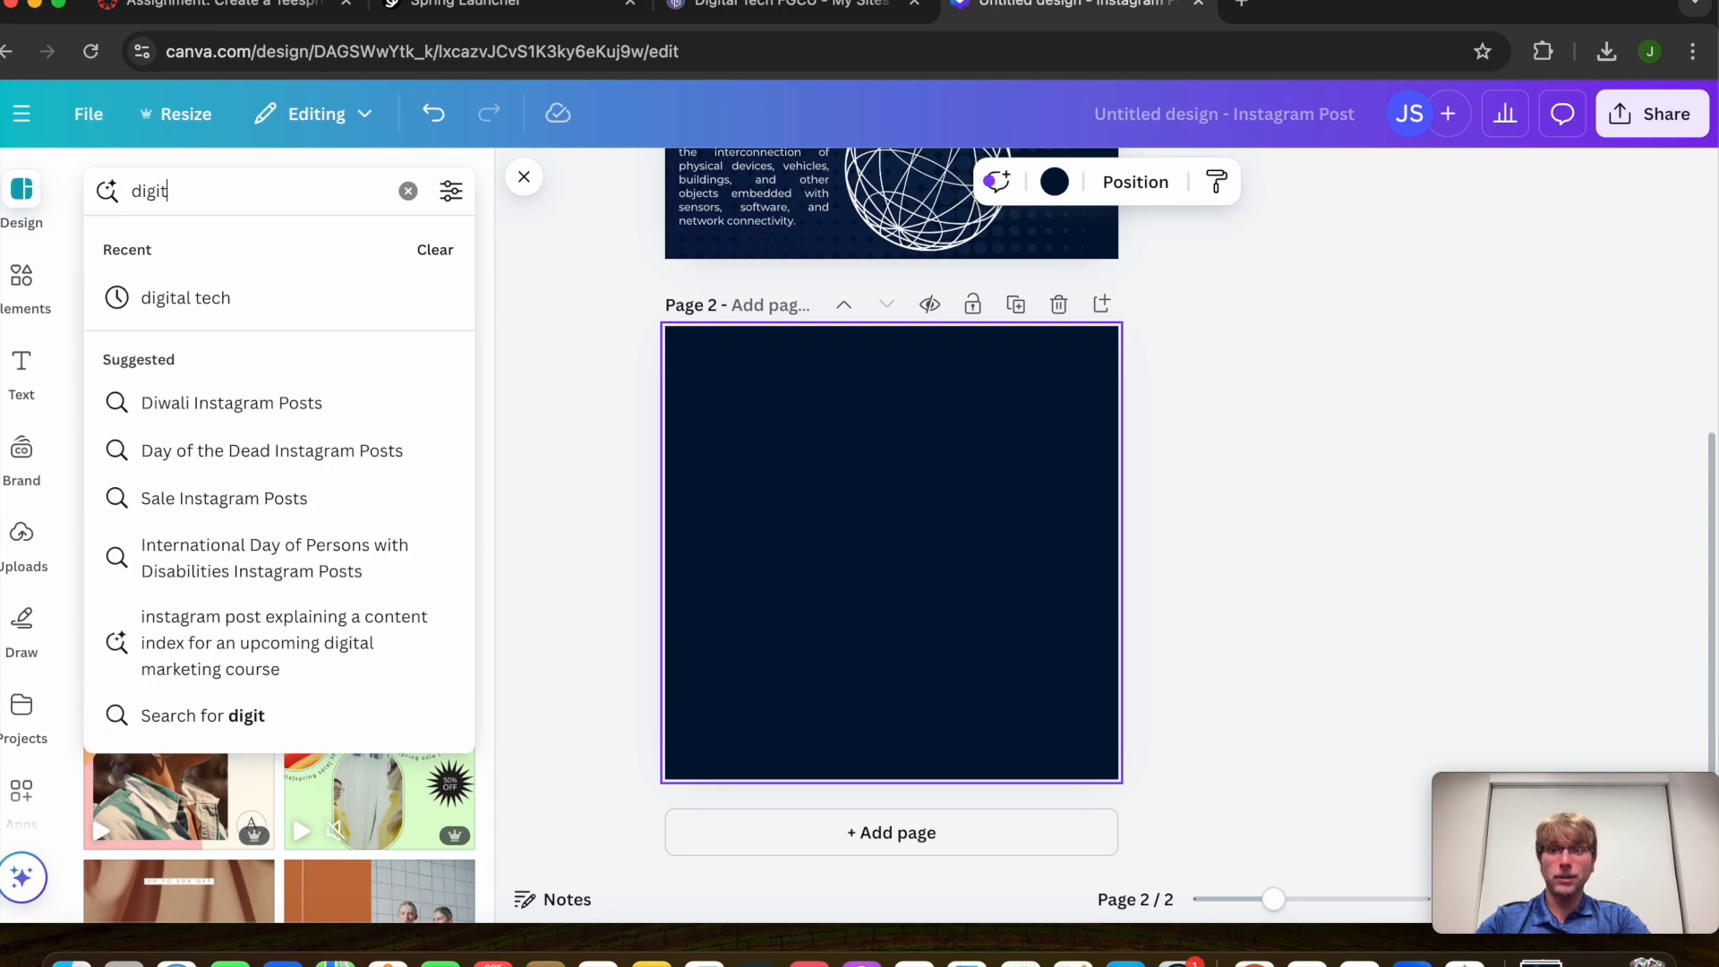
pyautogui.write('al tech')
pyautogui.press('Return')
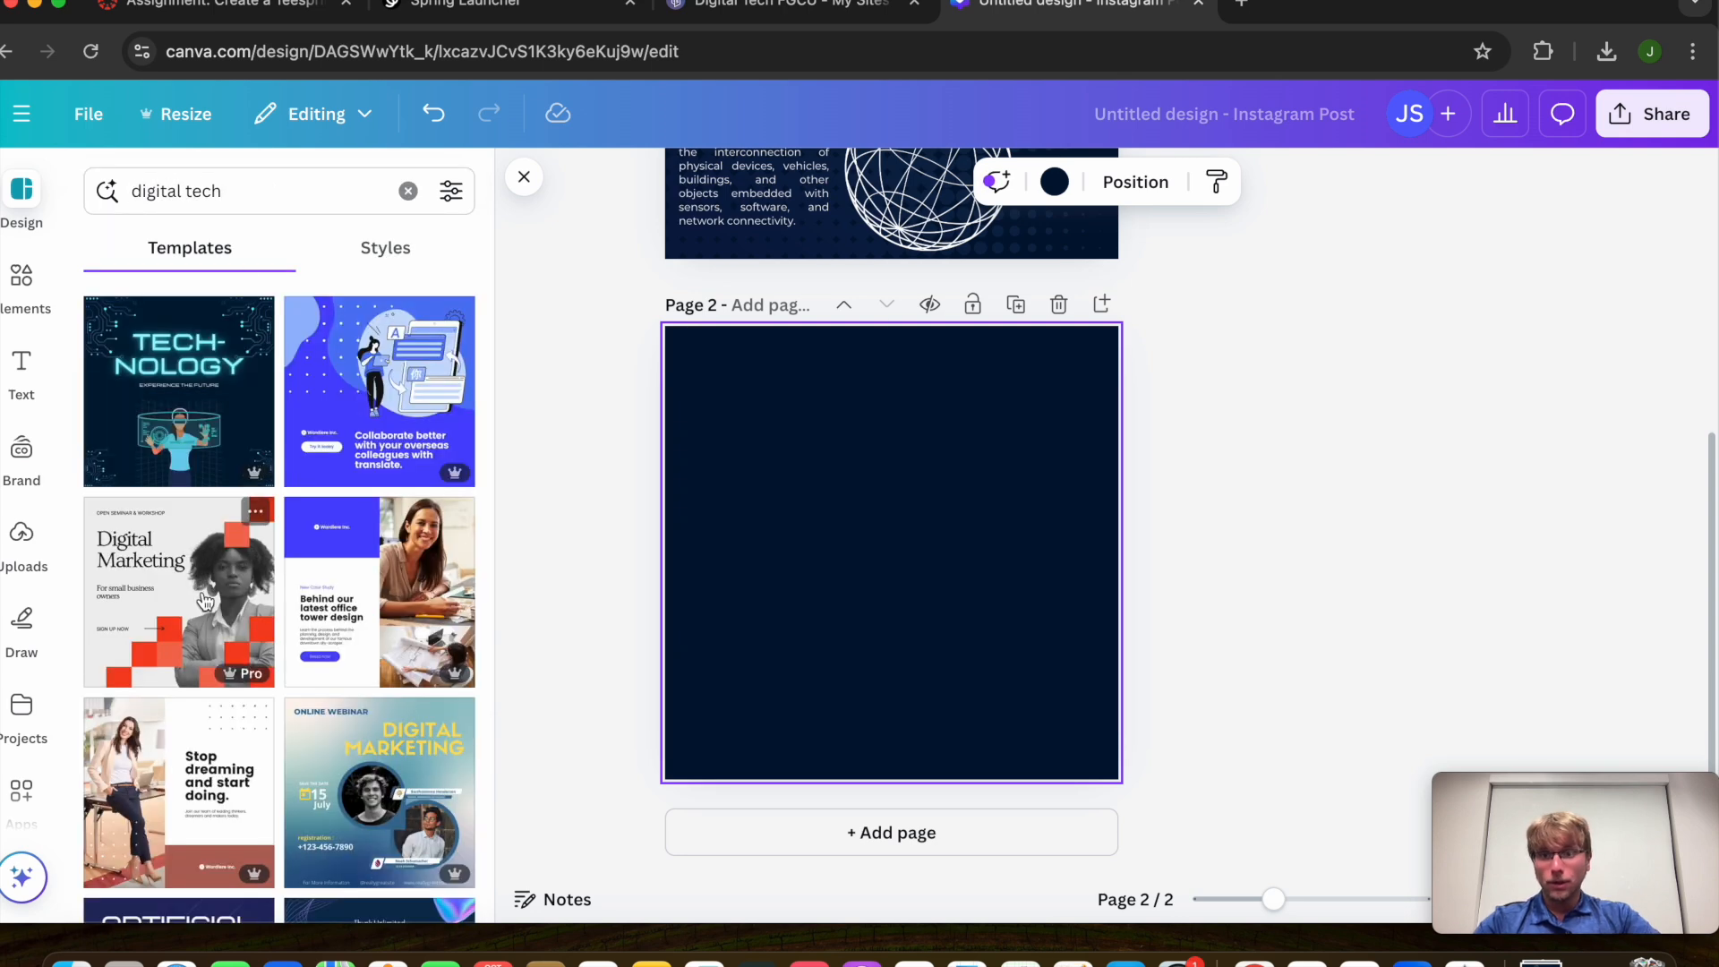
pyautogui.scroll(-5, 217, 732)
pyautogui.scroll(-3, 217, 732)
pyautogui.scroll(5, 761, 568)
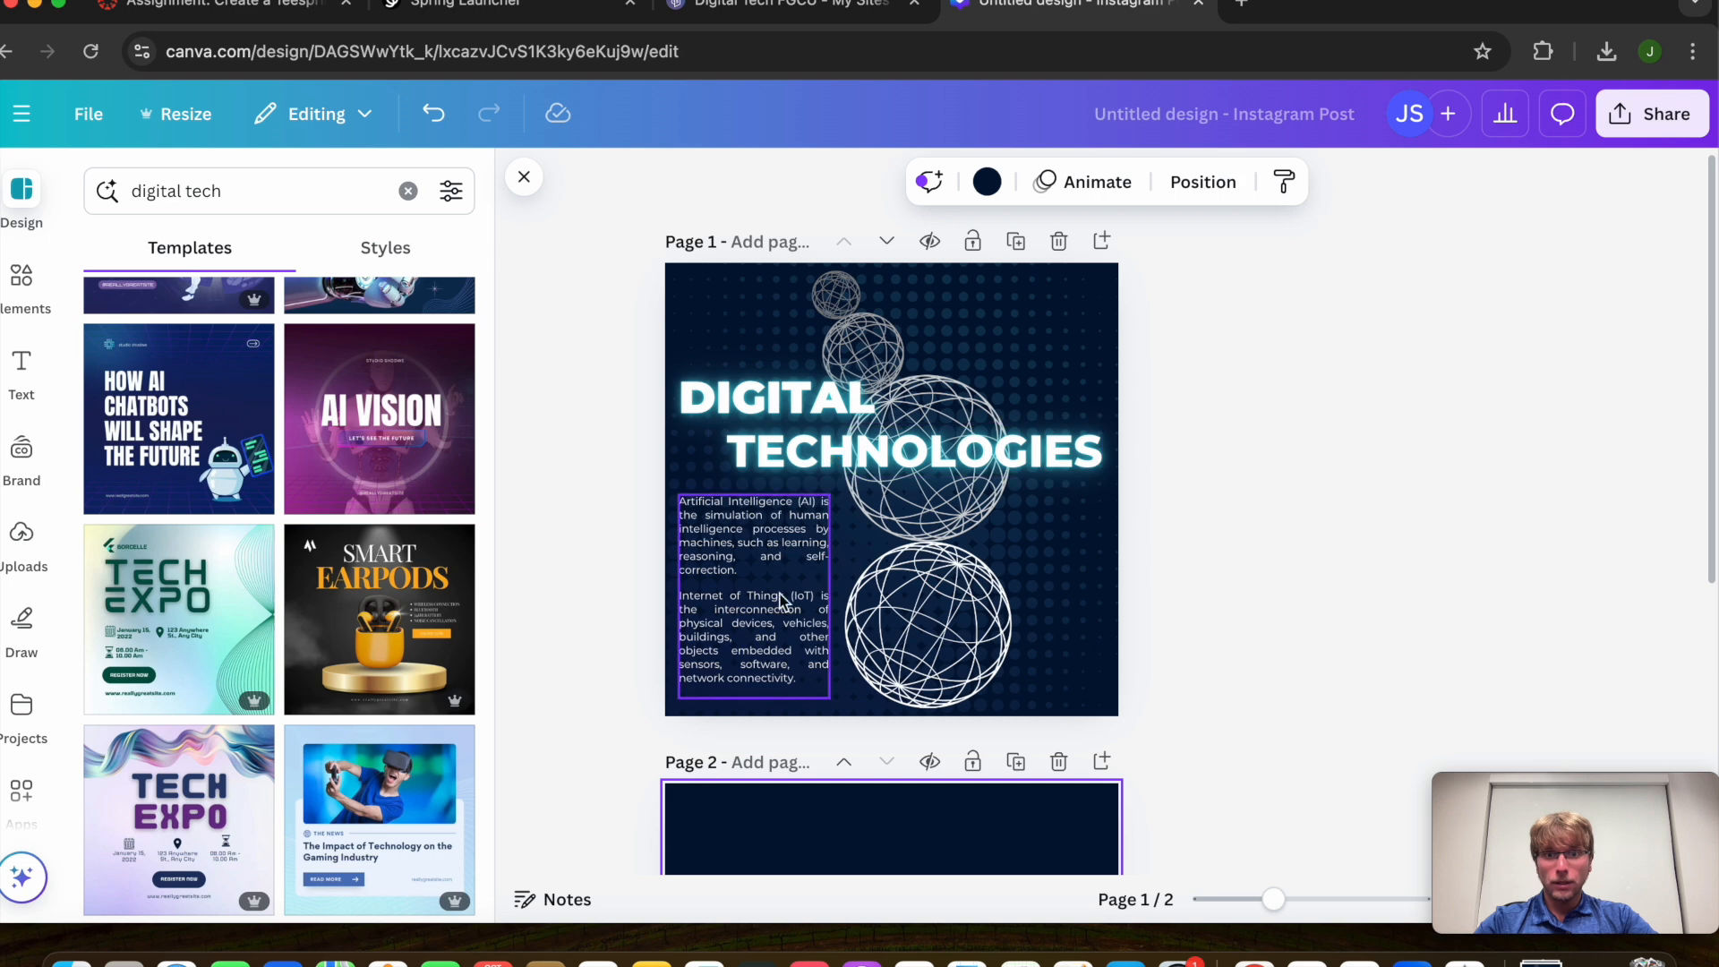
# Search the templates for 'smooth', then clear the search
pyautogui.click(202, 208)
pyautogui.click(408, 191)
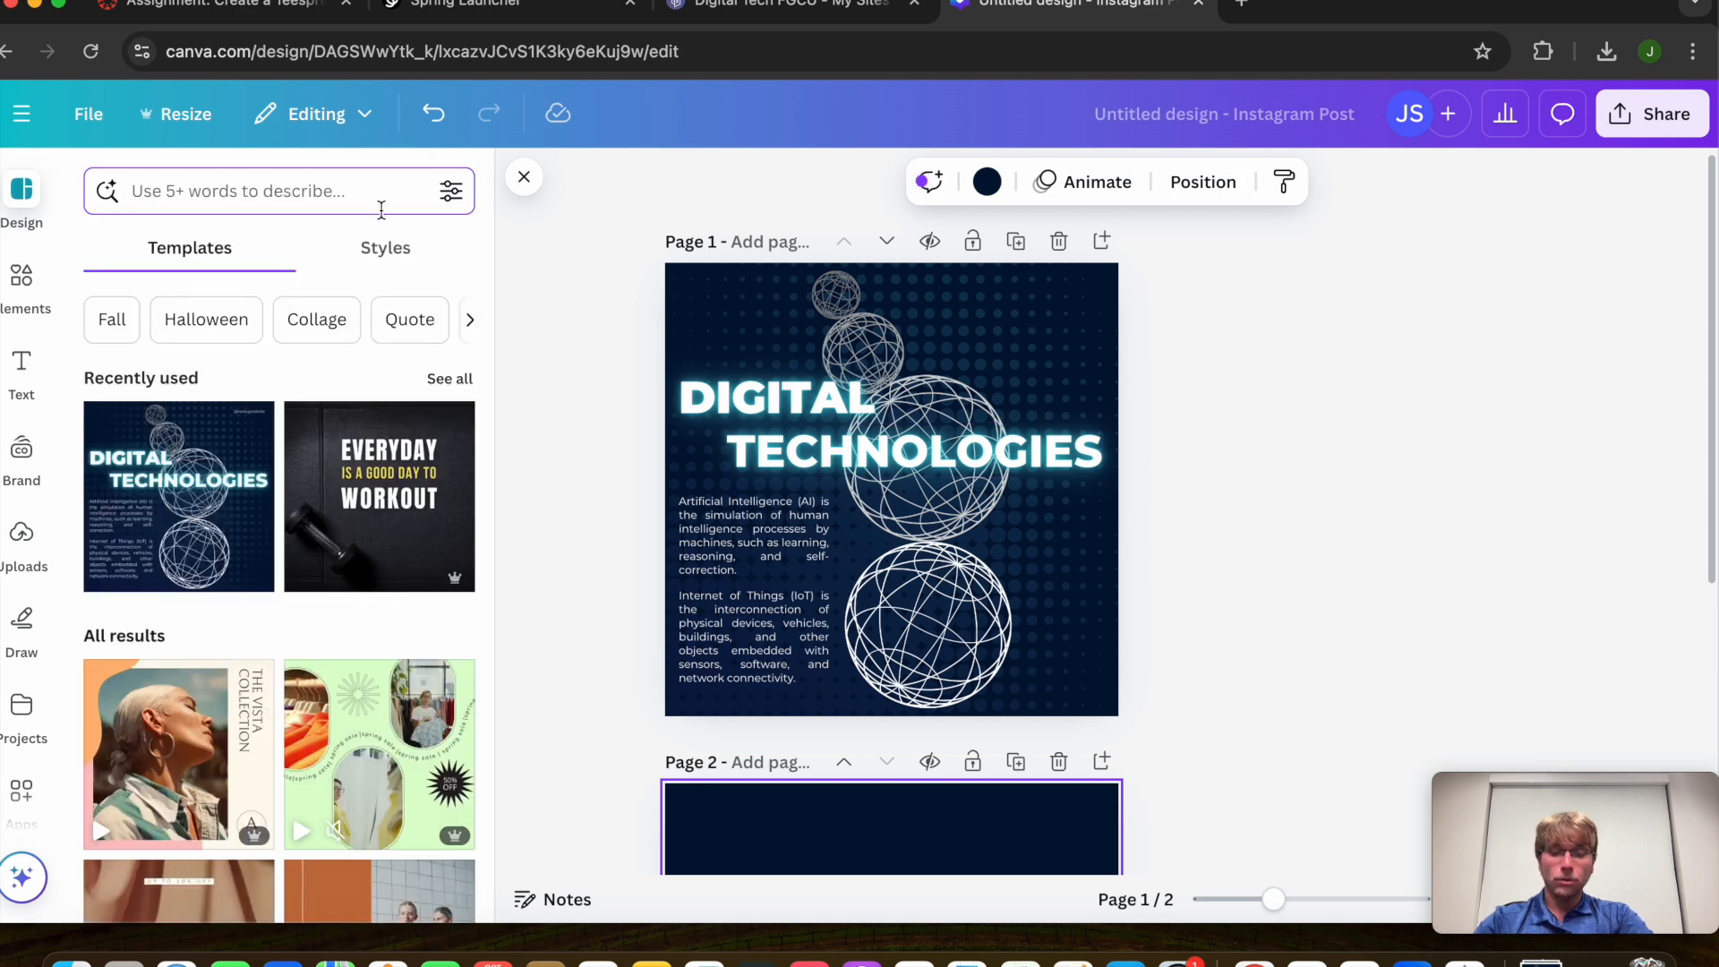
pyautogui.write('smoothies')
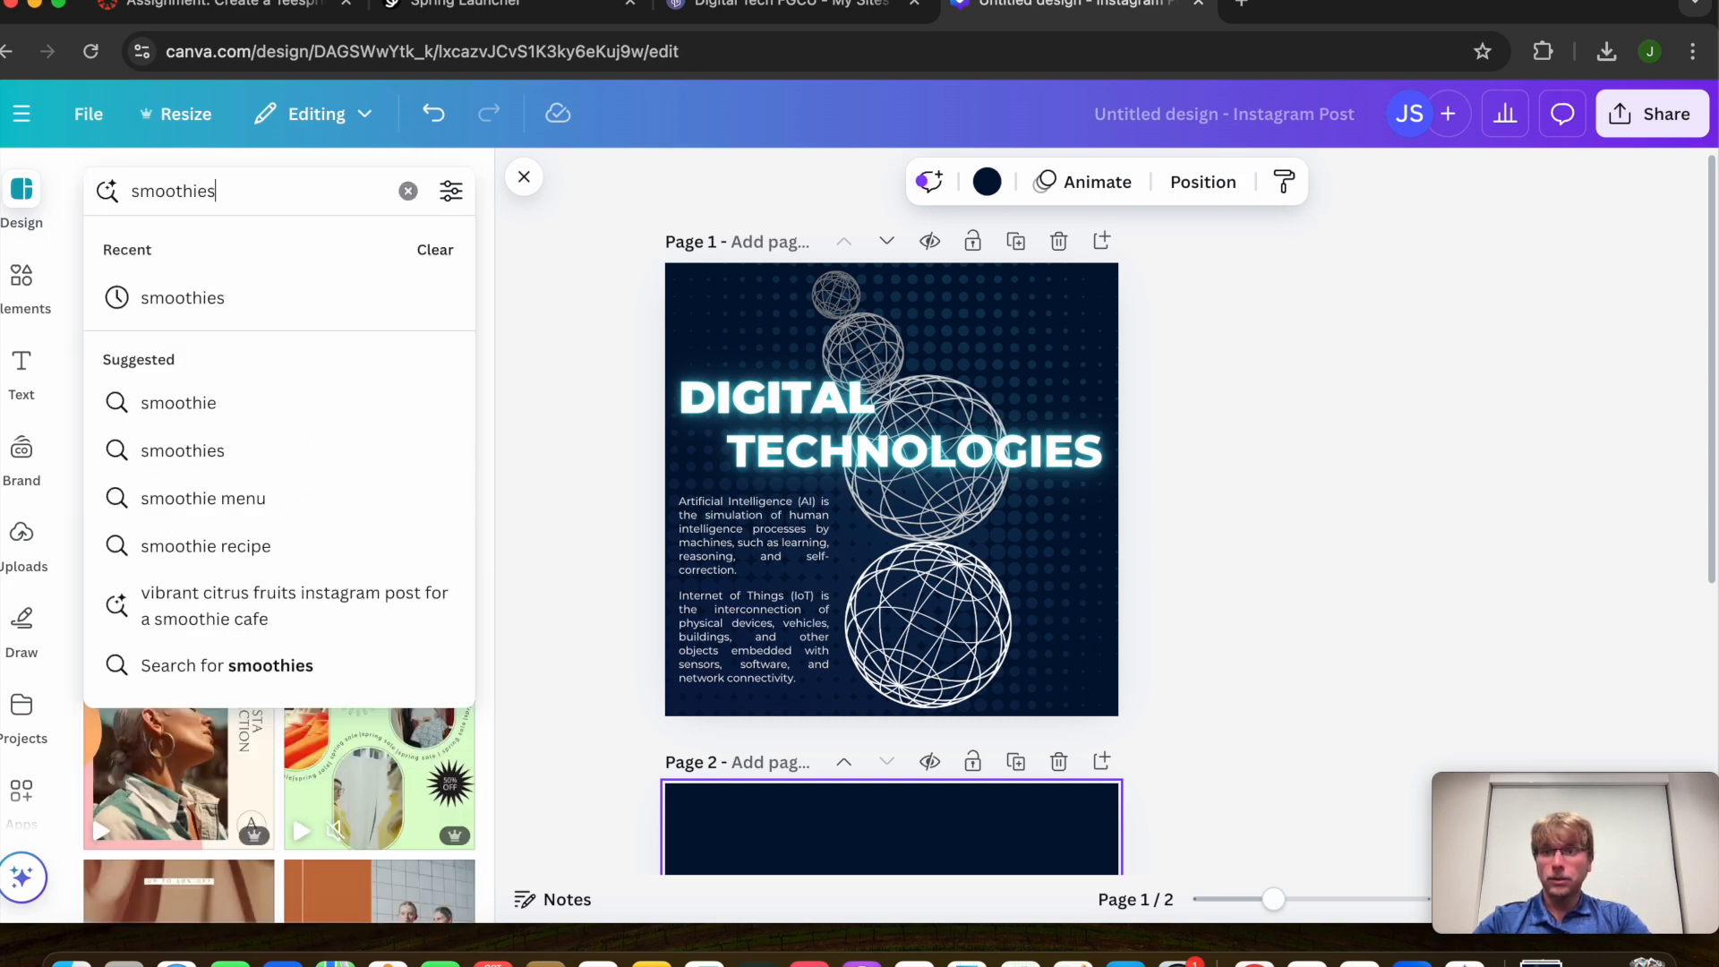
pyautogui.press('Return')
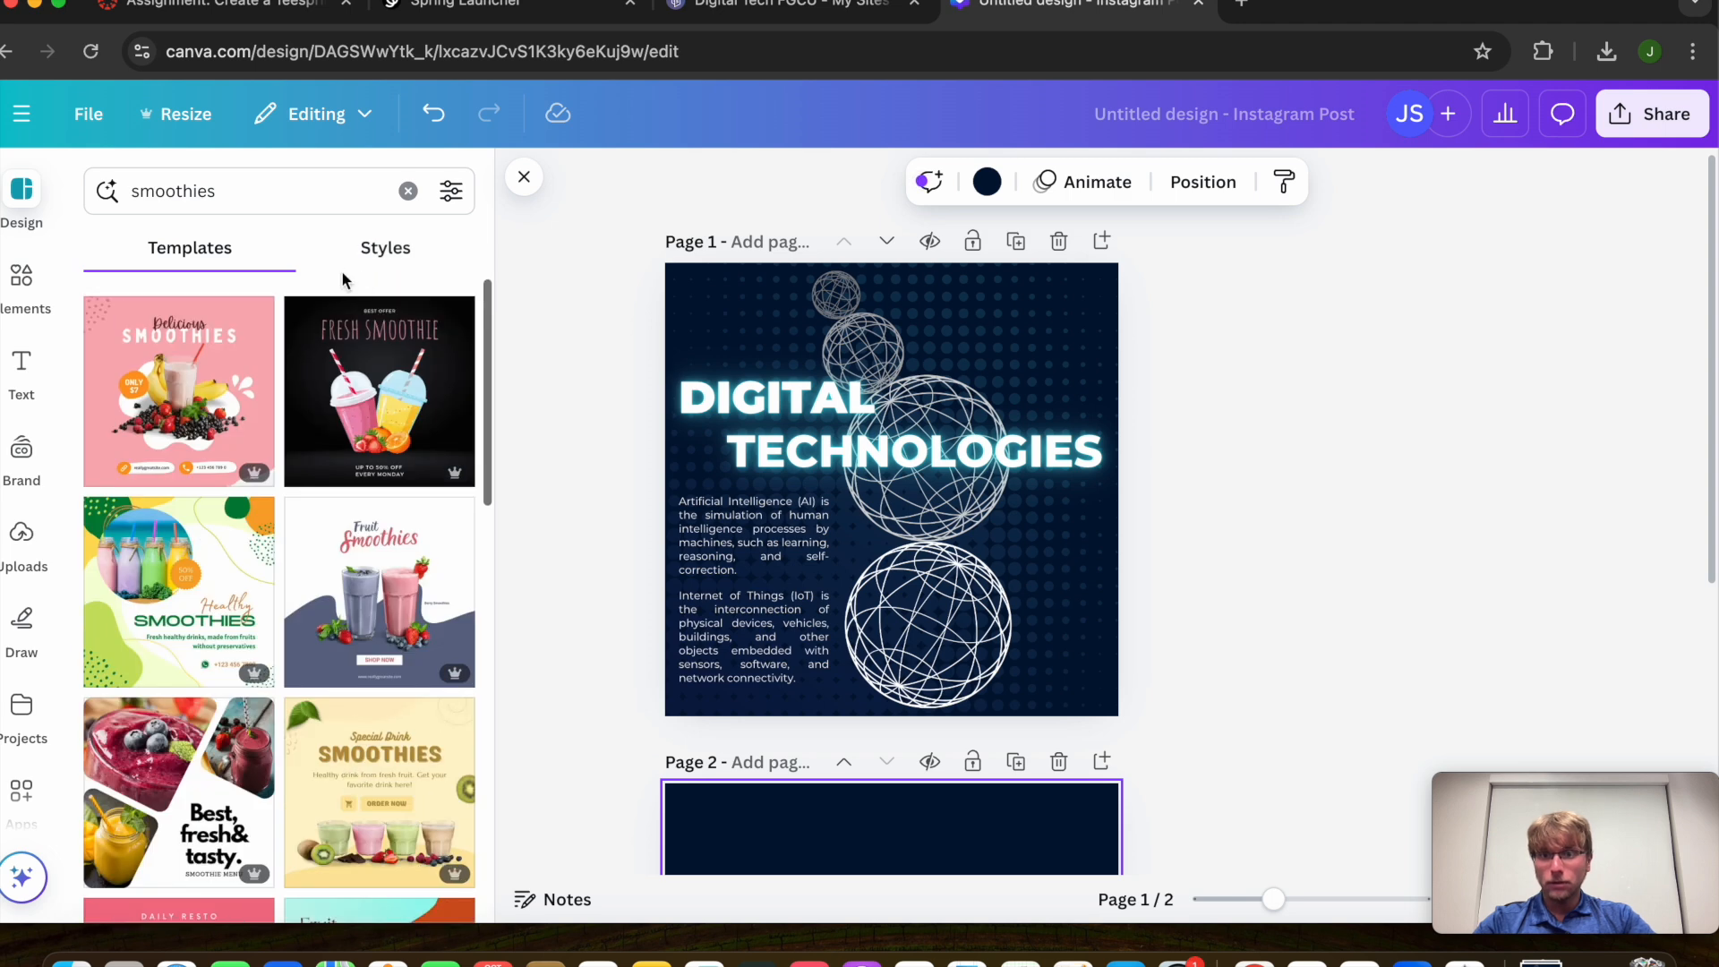
pyautogui.click(408, 191)
# Edit the DIGITAL heading, then download the design as Digital.png via Share
pyautogui.click(775, 434)
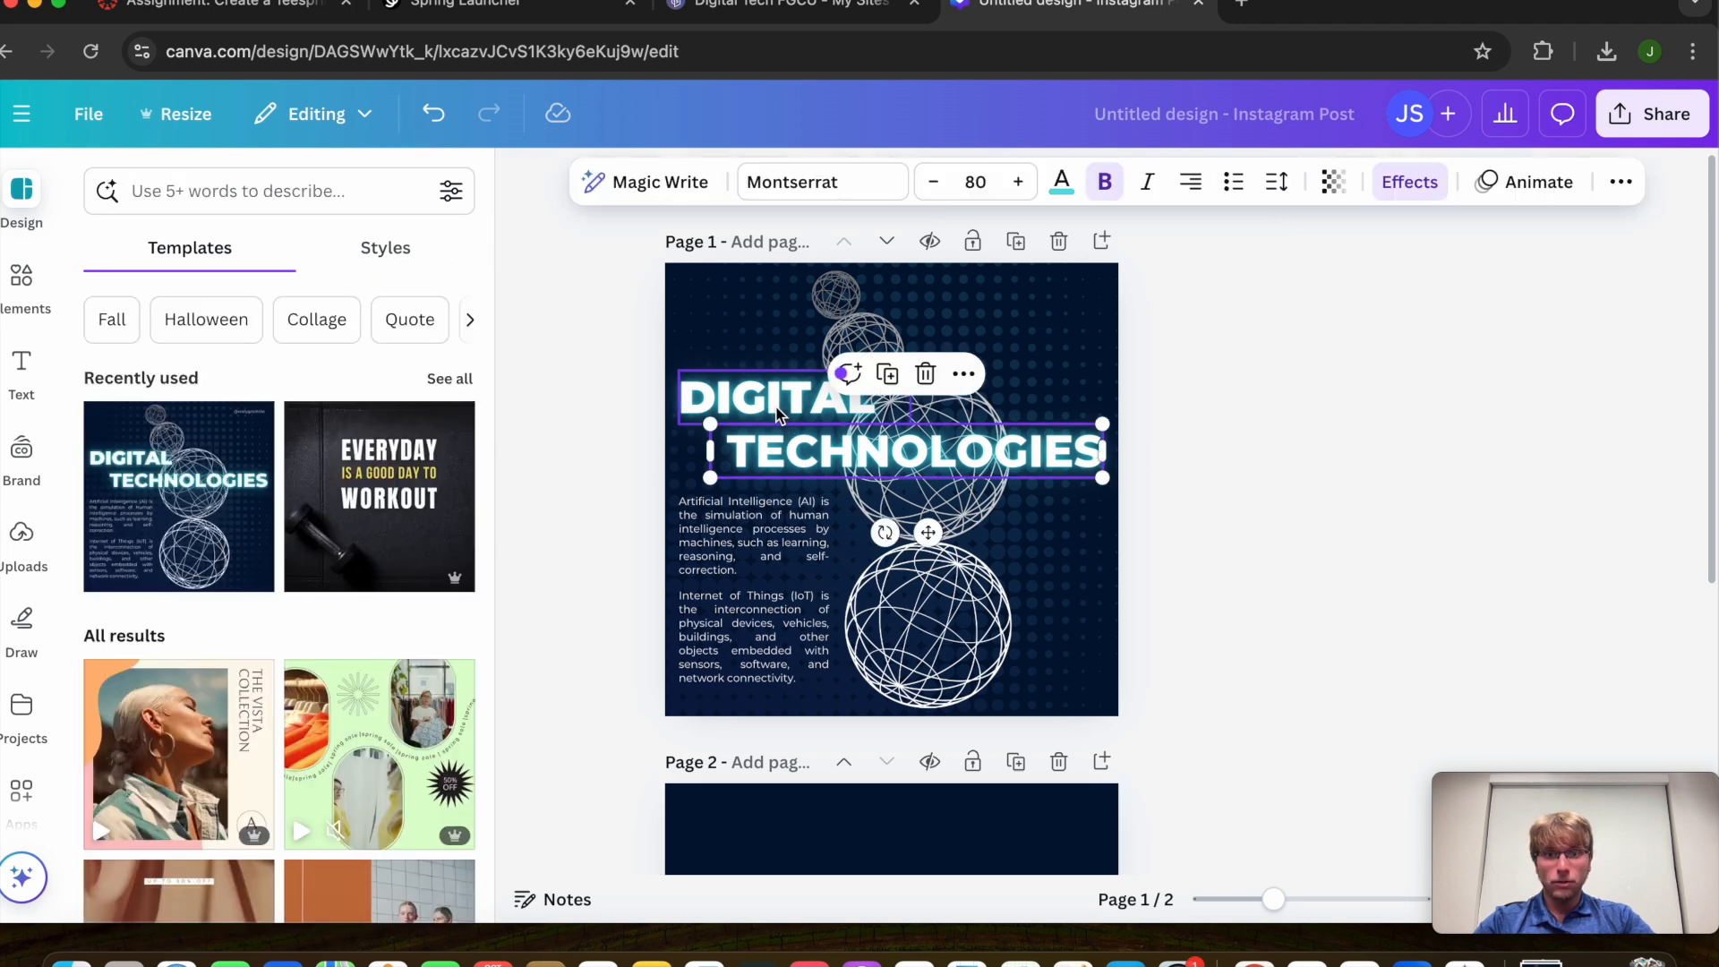
pyautogui.doubleClick(778, 403)
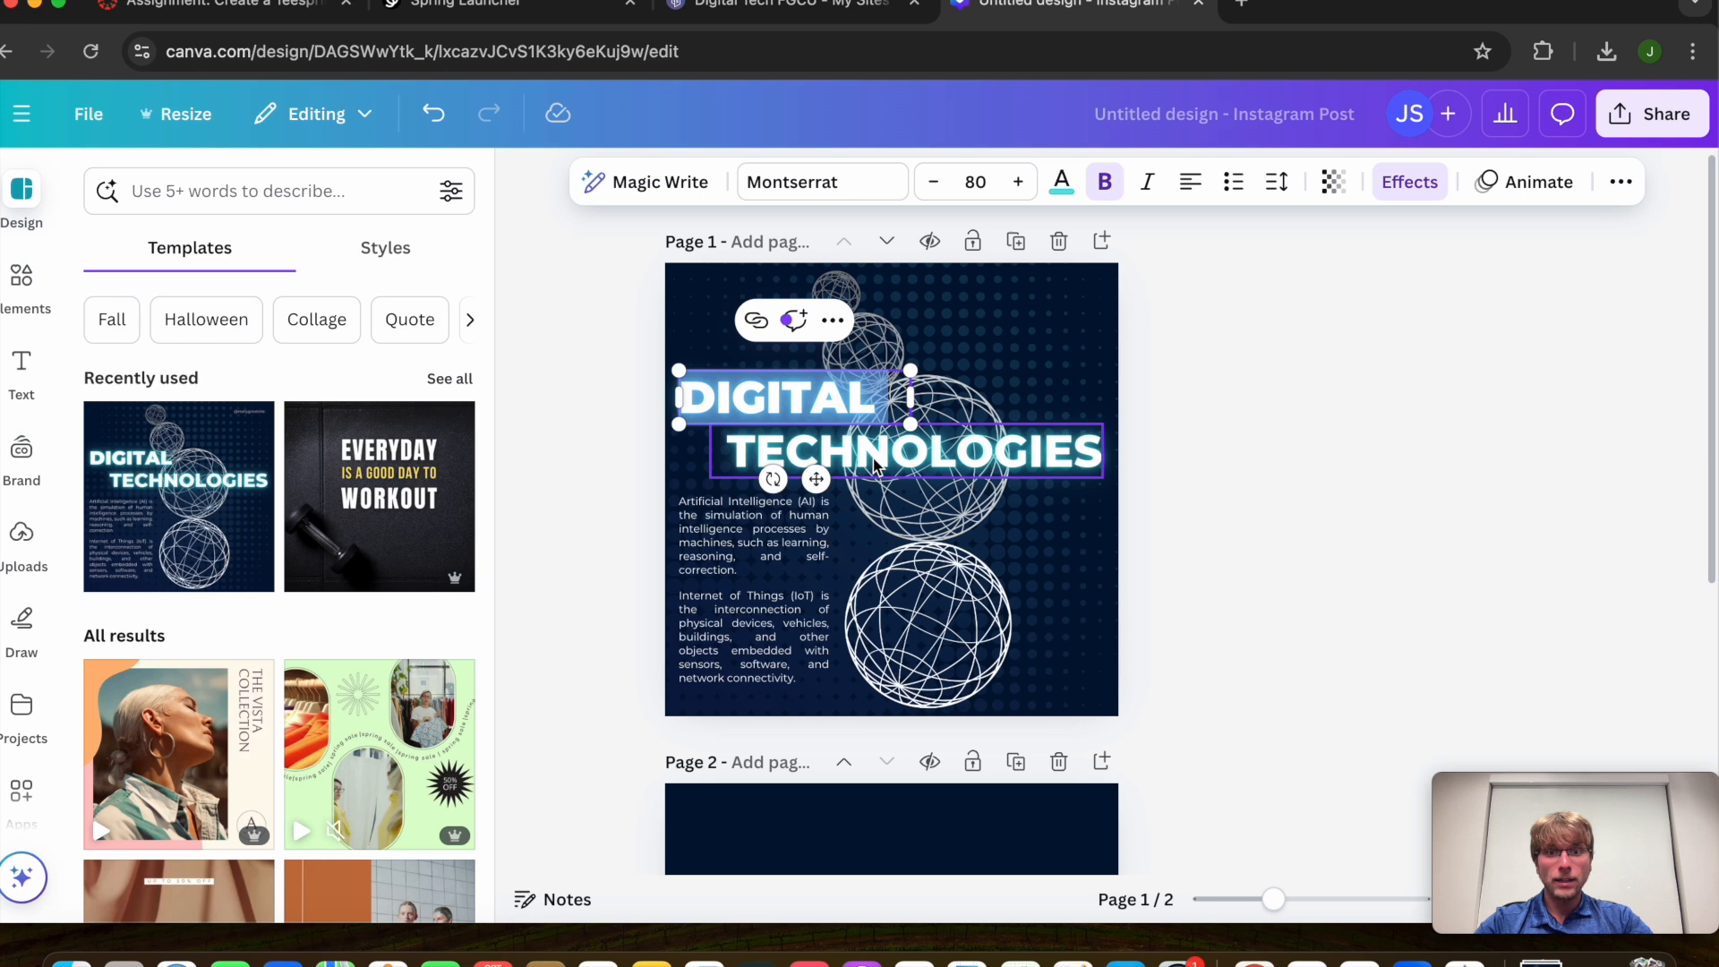
pyautogui.click(1179, 495)
pyautogui.click(1621, 116)
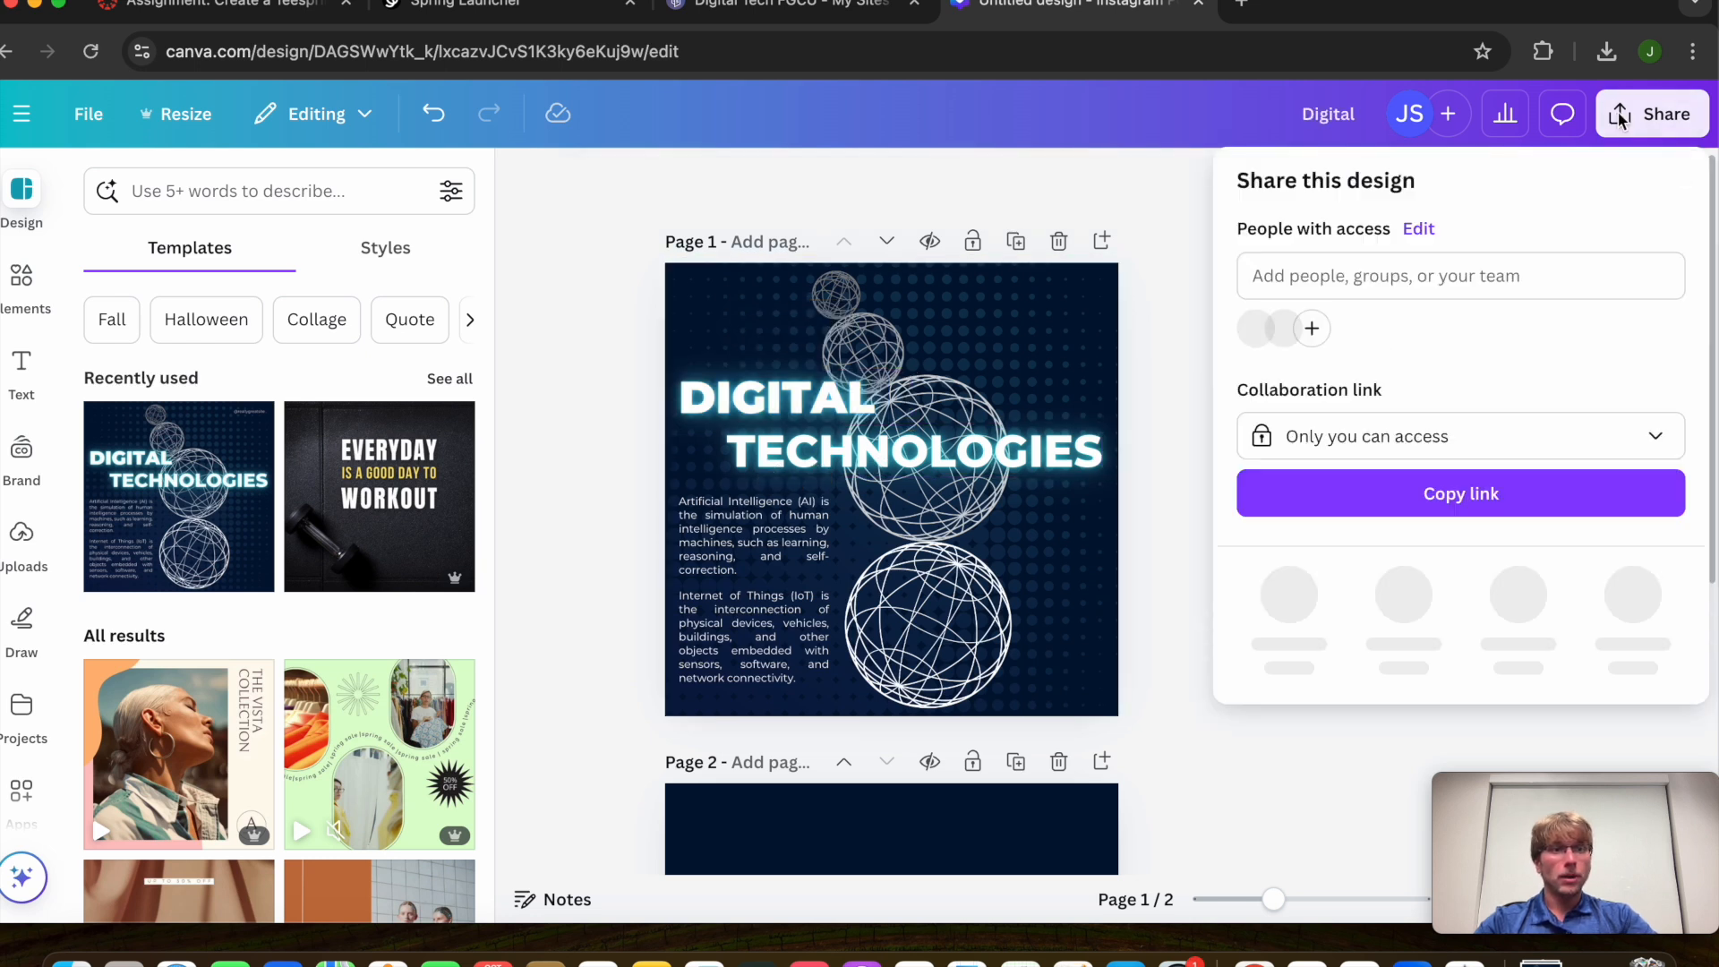
pyautogui.click(1288, 594)
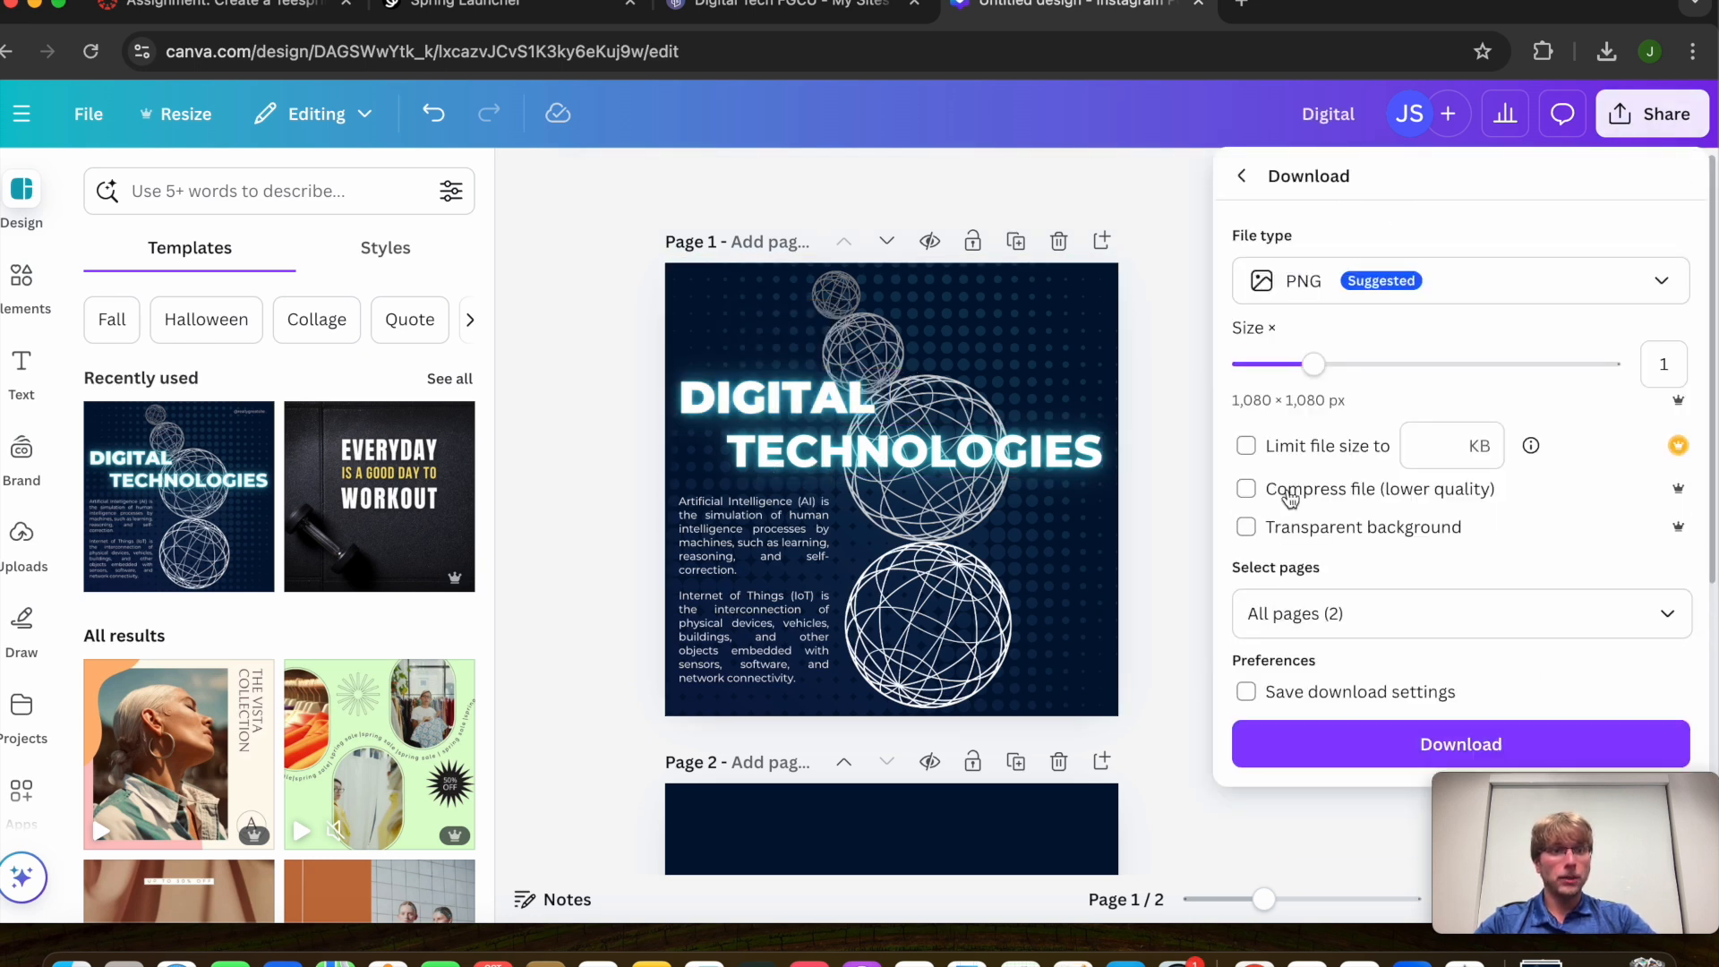
pyautogui.click(1373, 737)
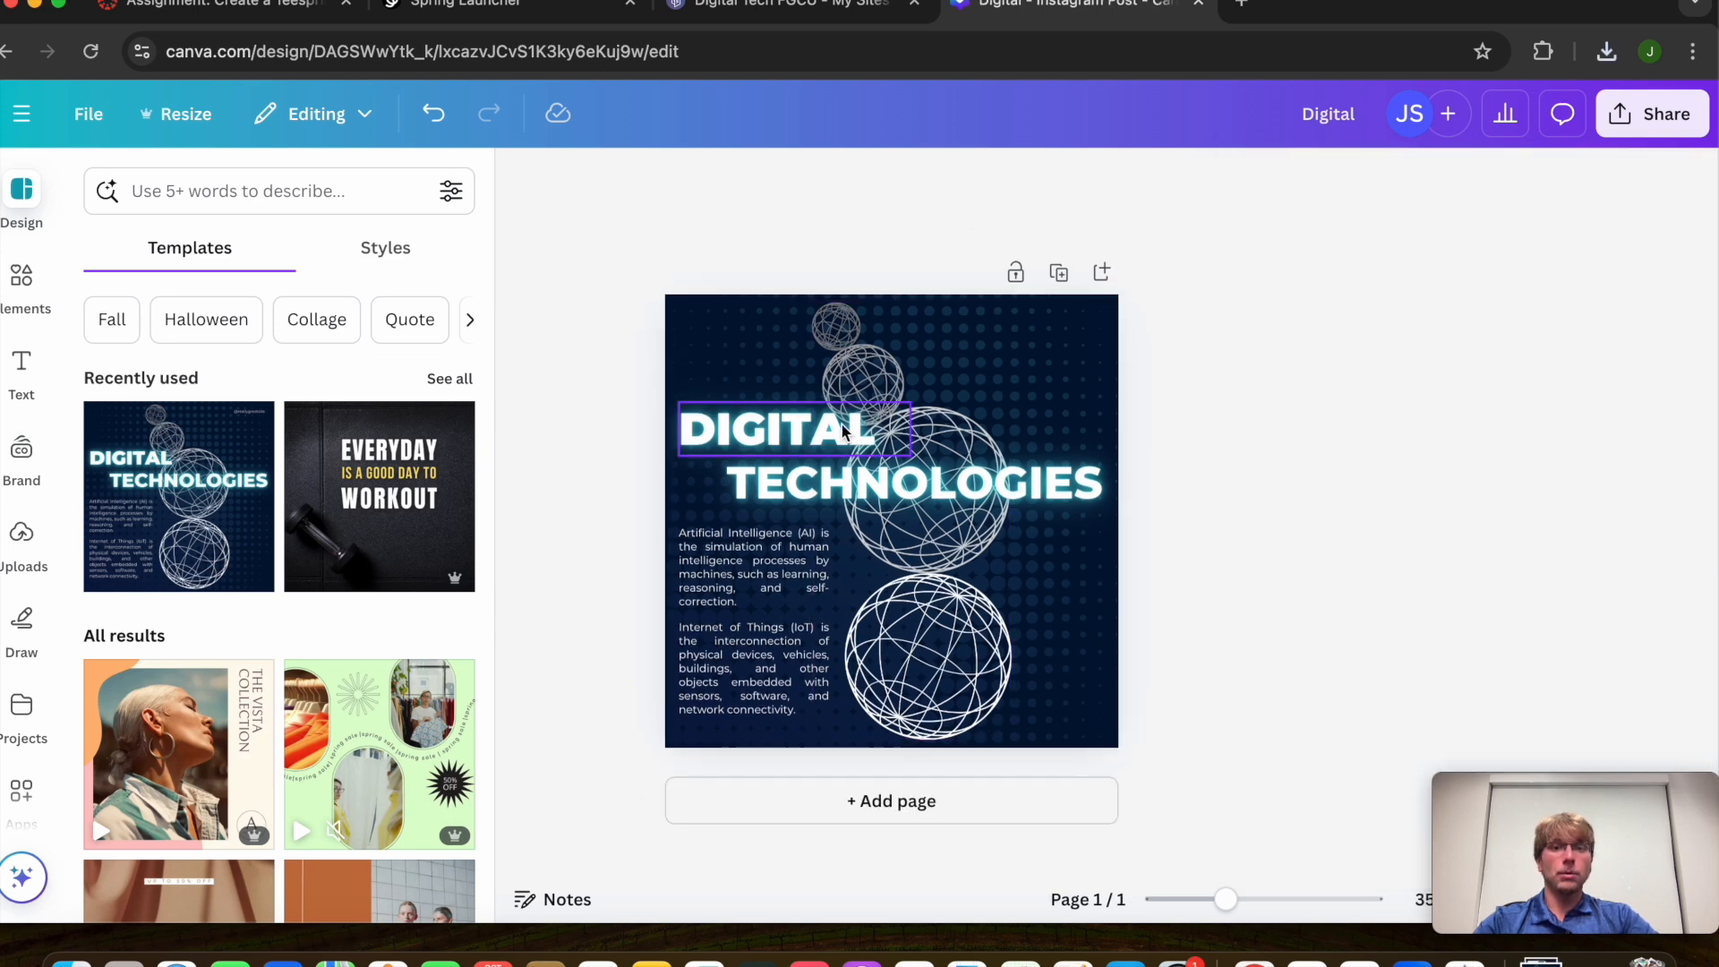
pyautogui.click(1606, 52)
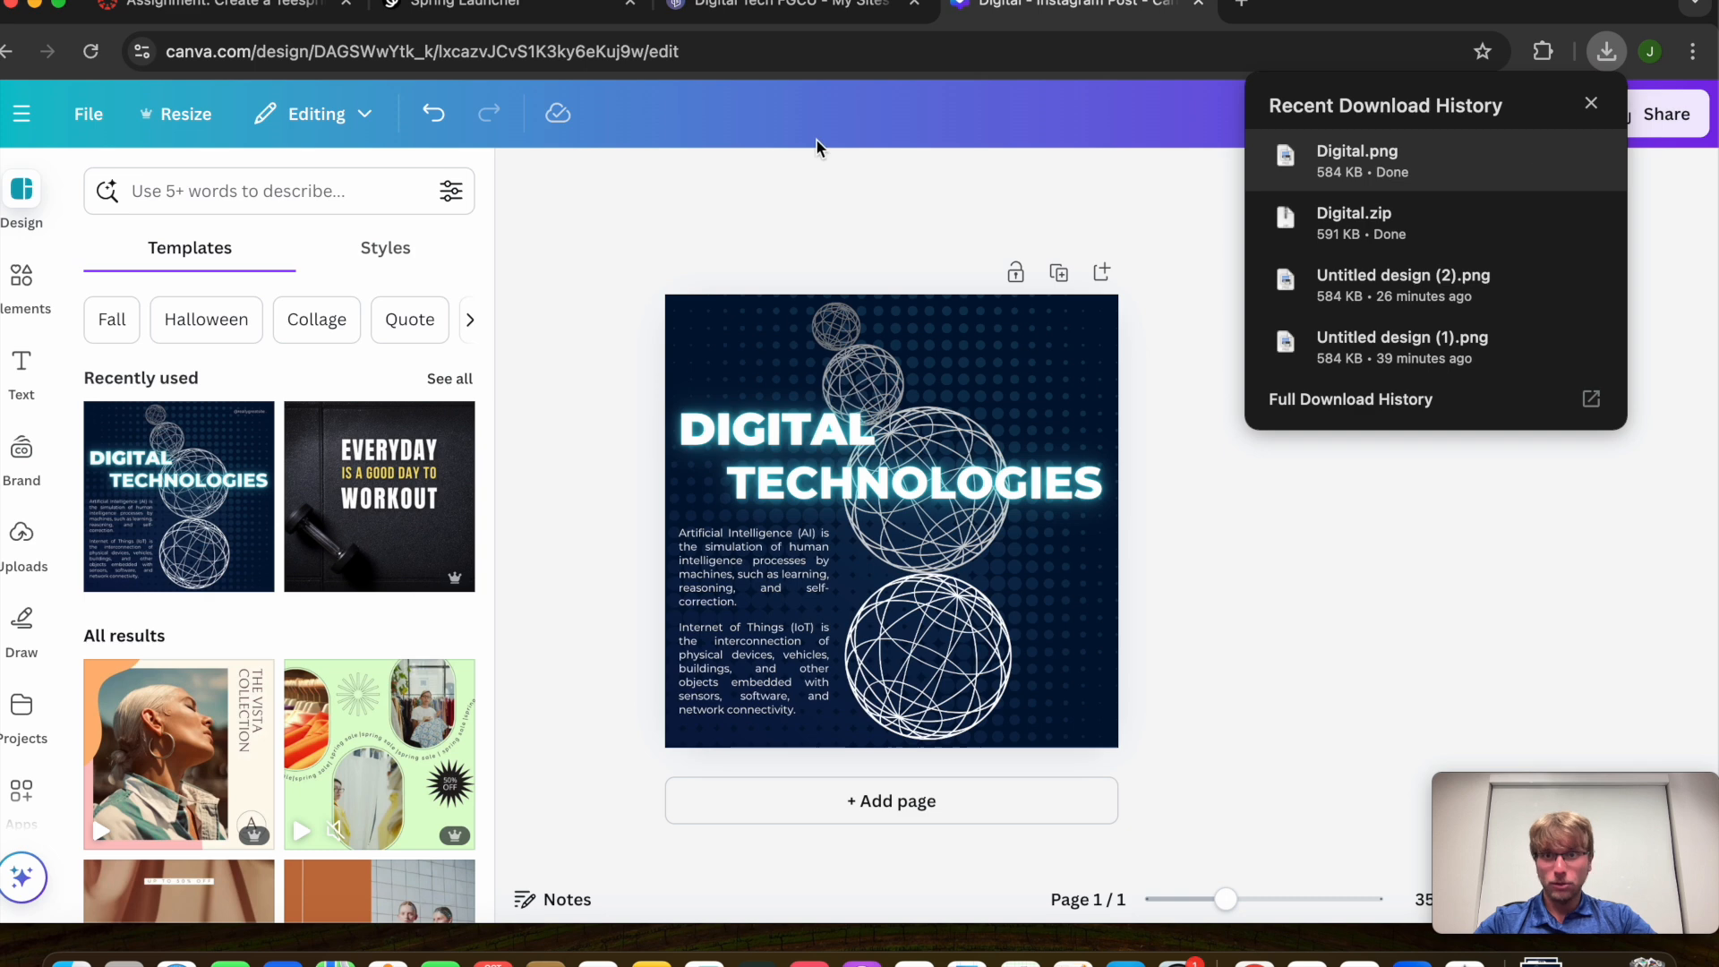
pyautogui.click(779, 5)
pyautogui.click(502, 7)
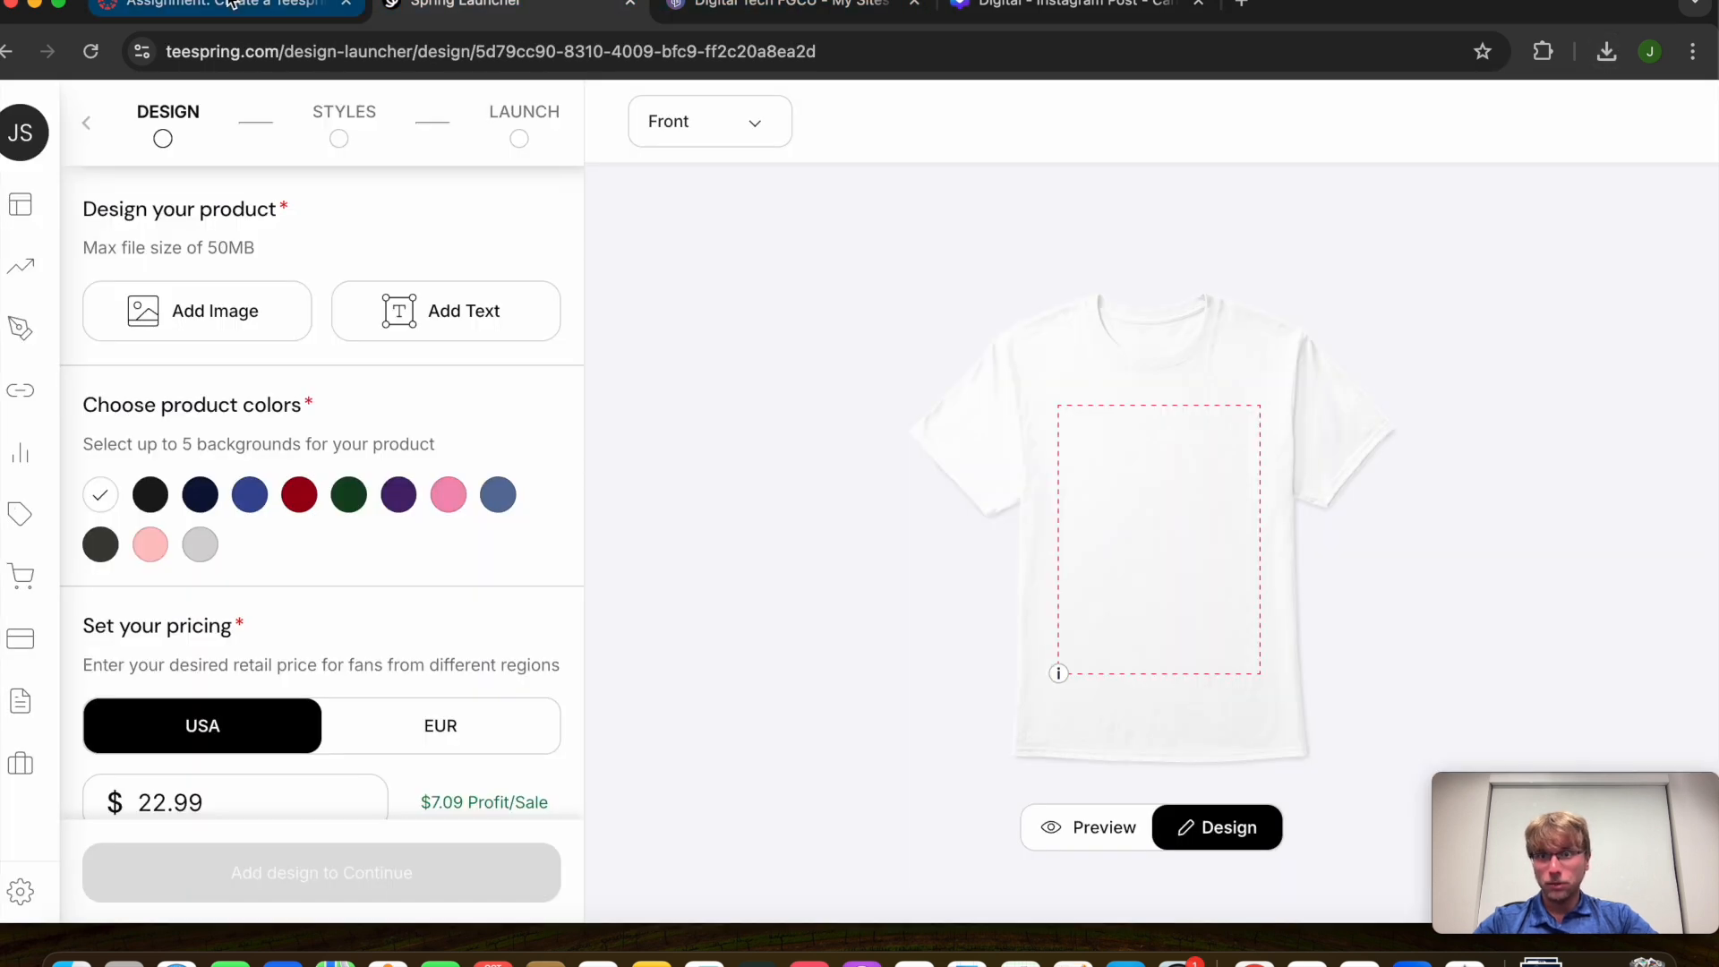
# Drag Digital.png onto the shirt's front print area and make the shirt navy
pyautogui.click(1605, 52)
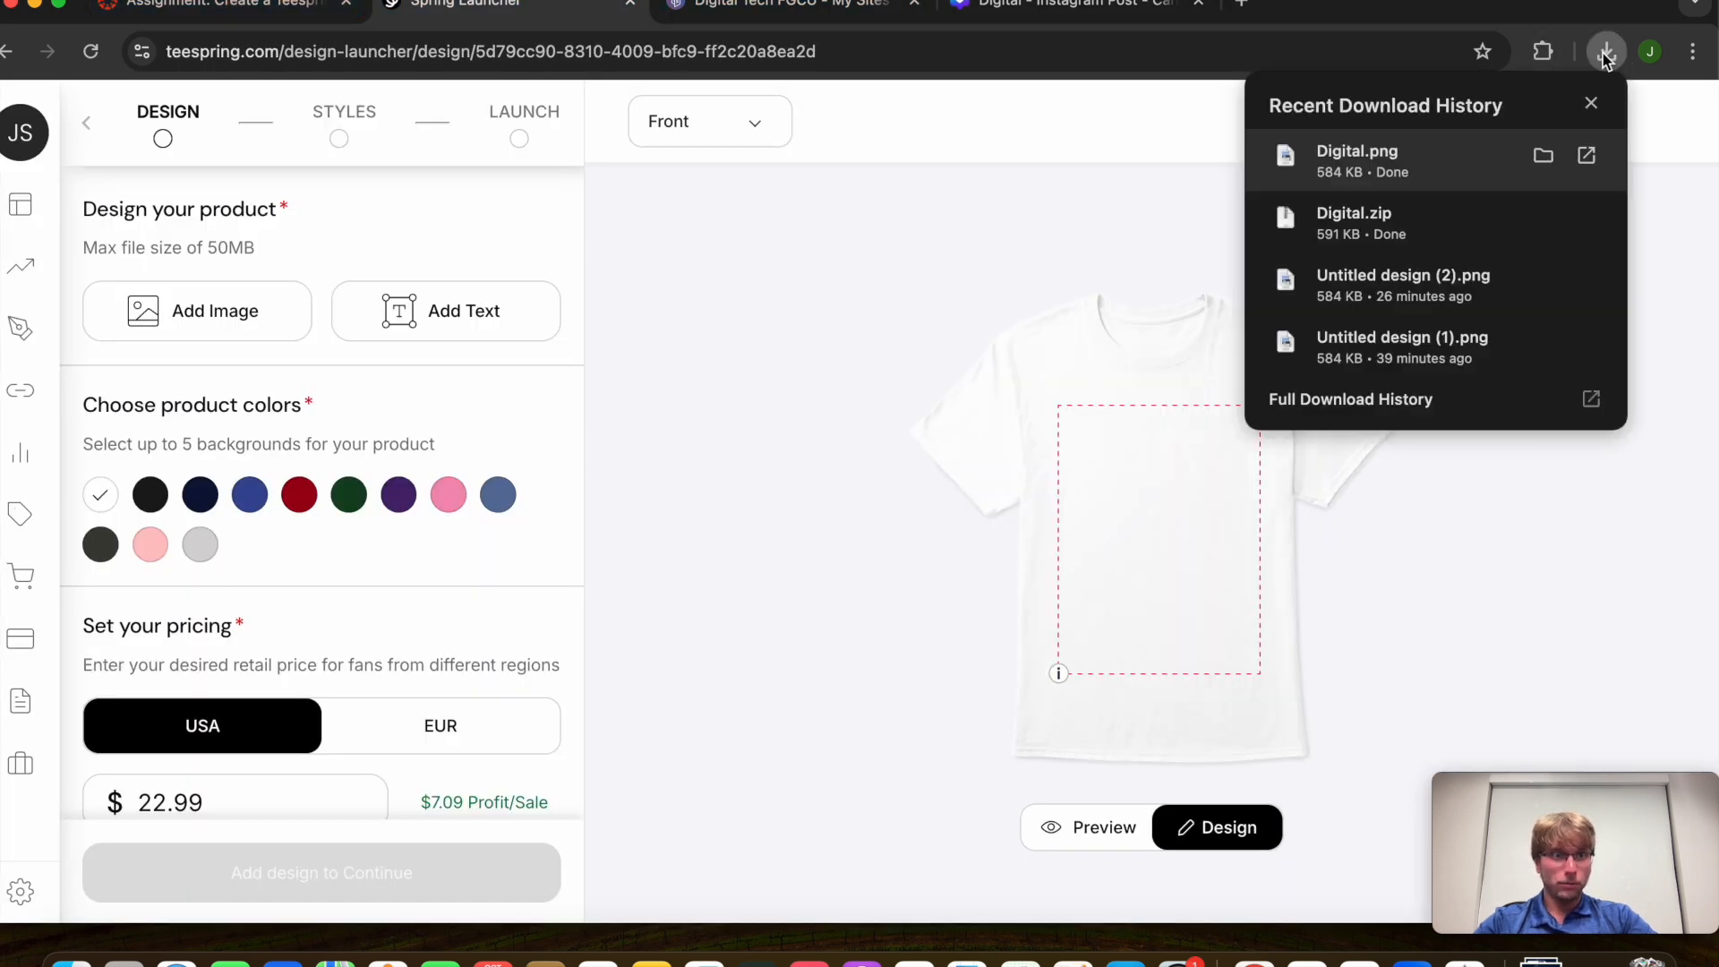
pyautogui.moveTo(1413, 147); pyautogui.dragTo(1132, 564)
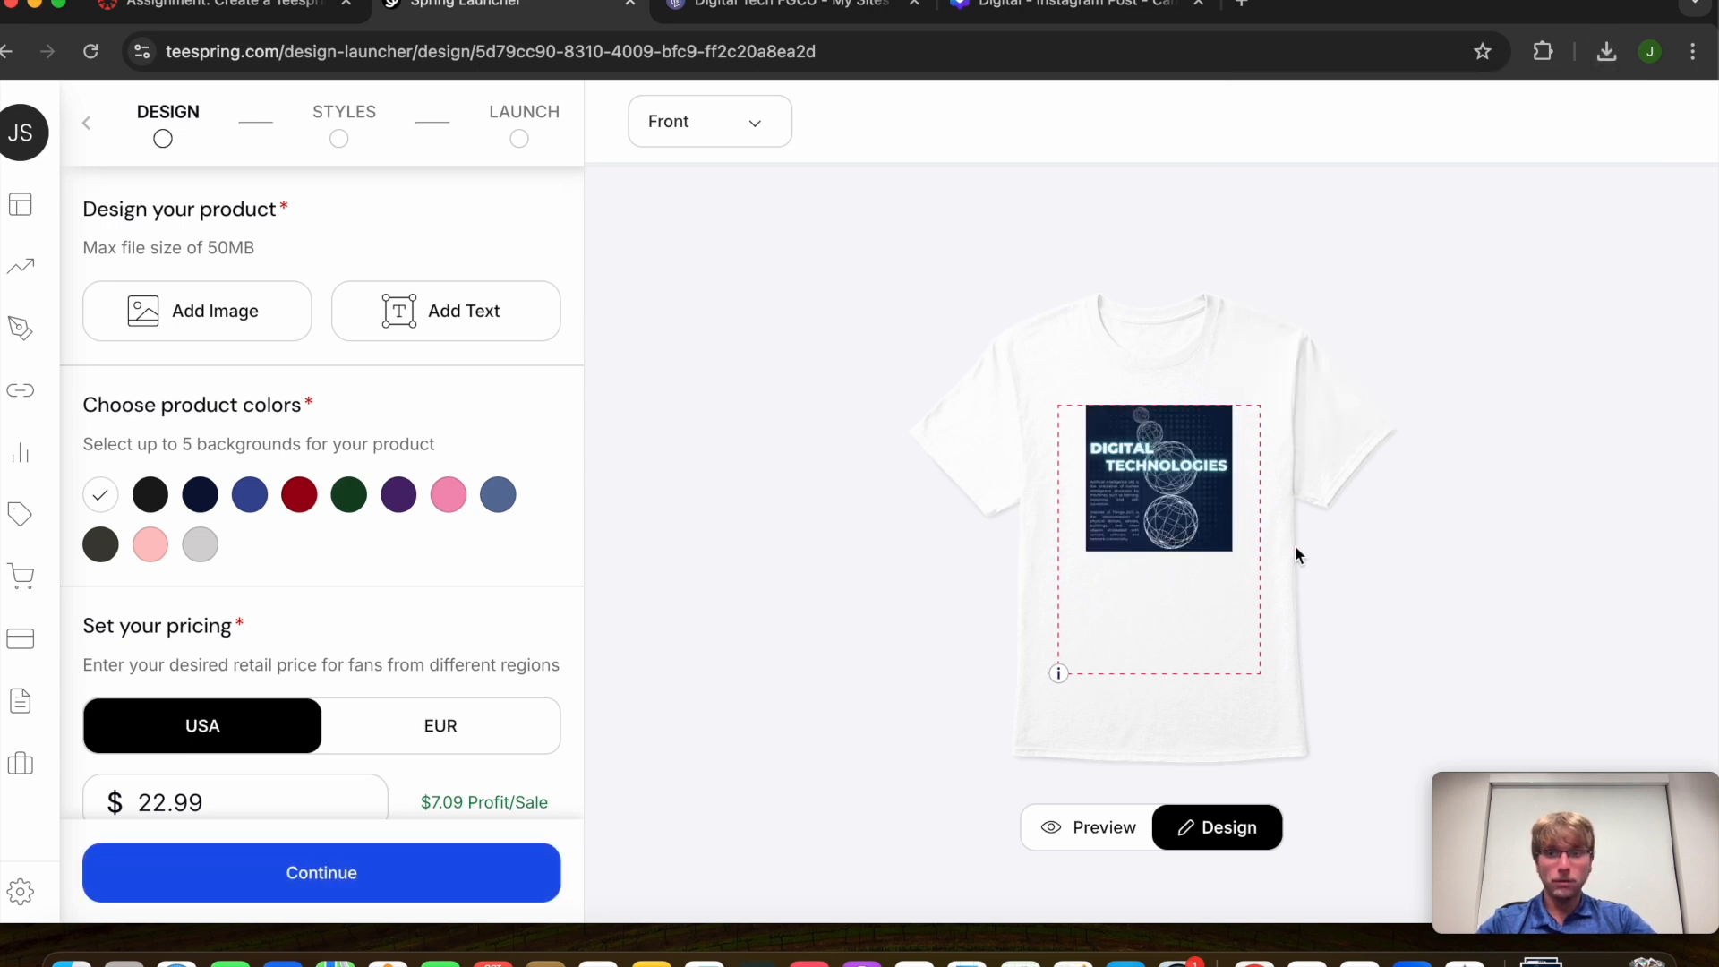
pyautogui.click(198, 490)
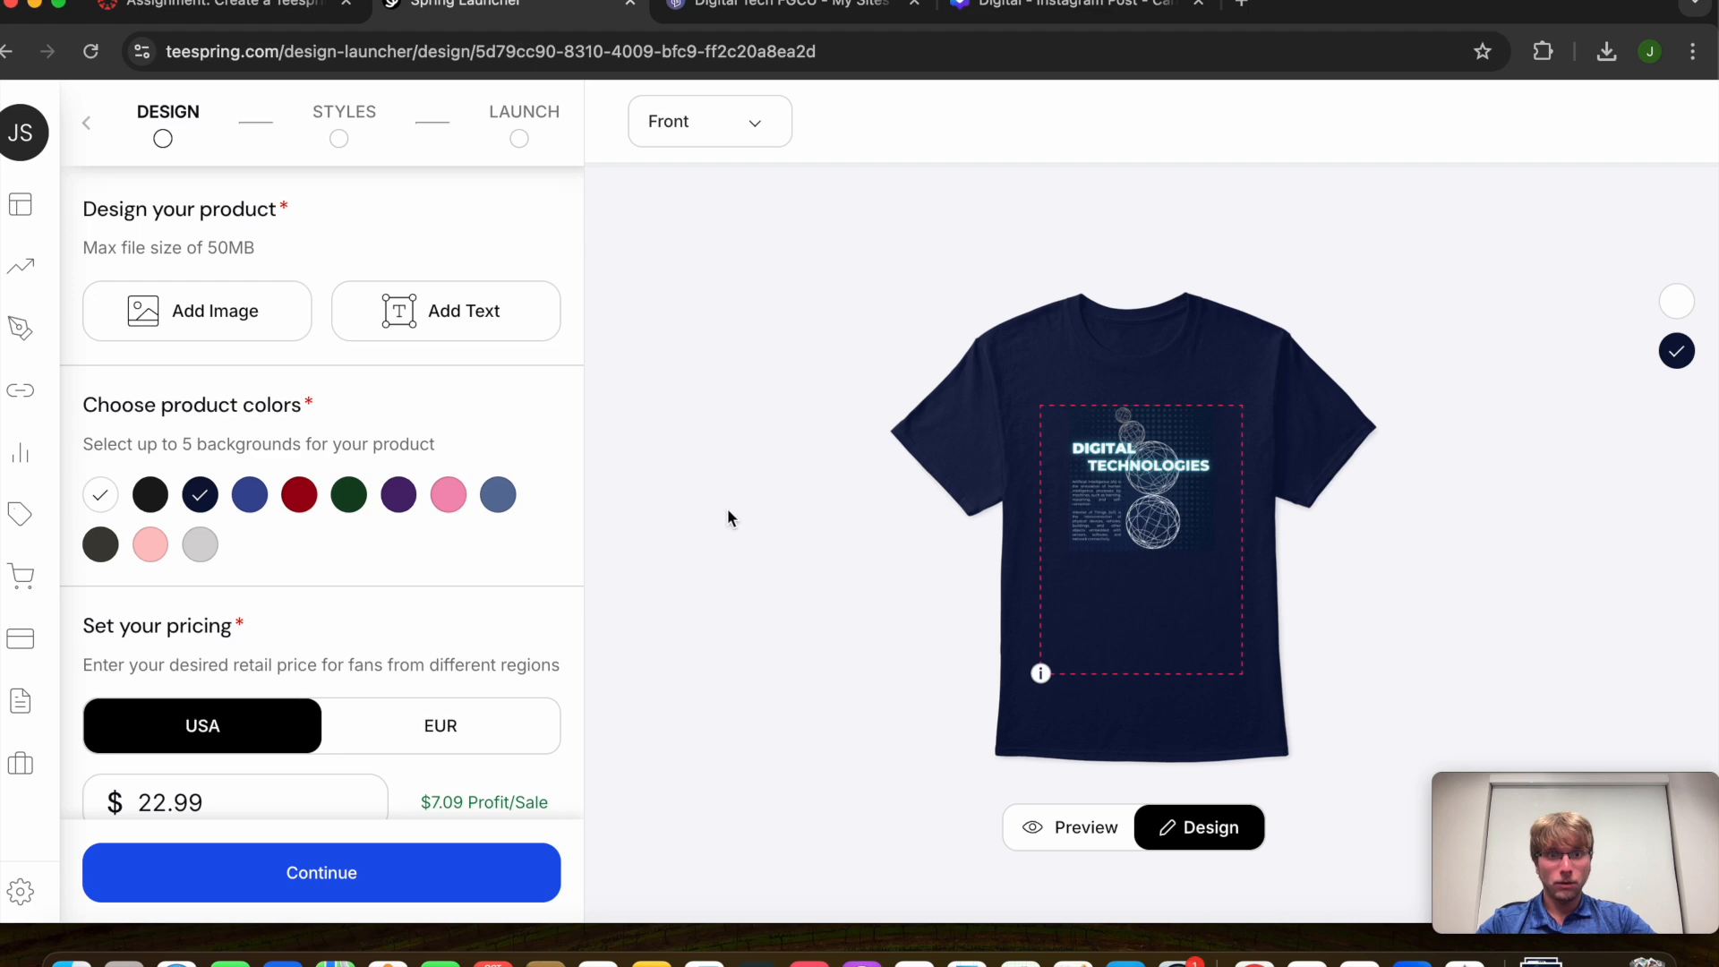
pyautogui.scroll(10, 1110, 502)
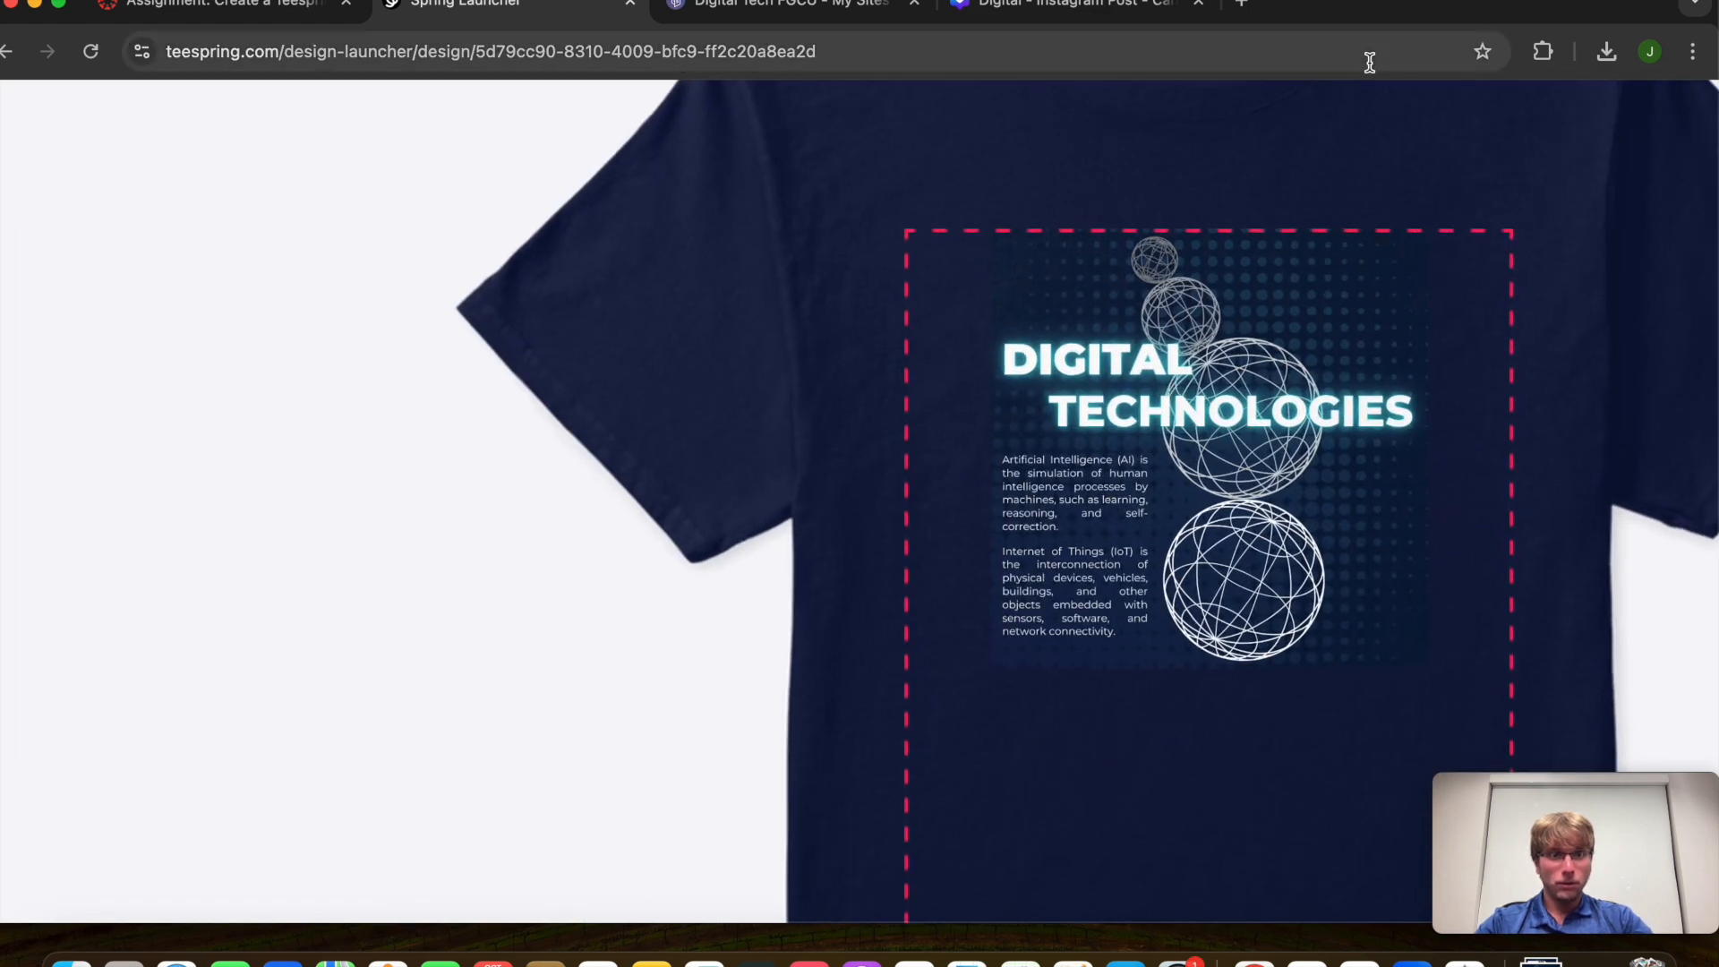
pyautogui.scroll(-10, 1347, 212)
pyautogui.scroll(-3, 385, 689)
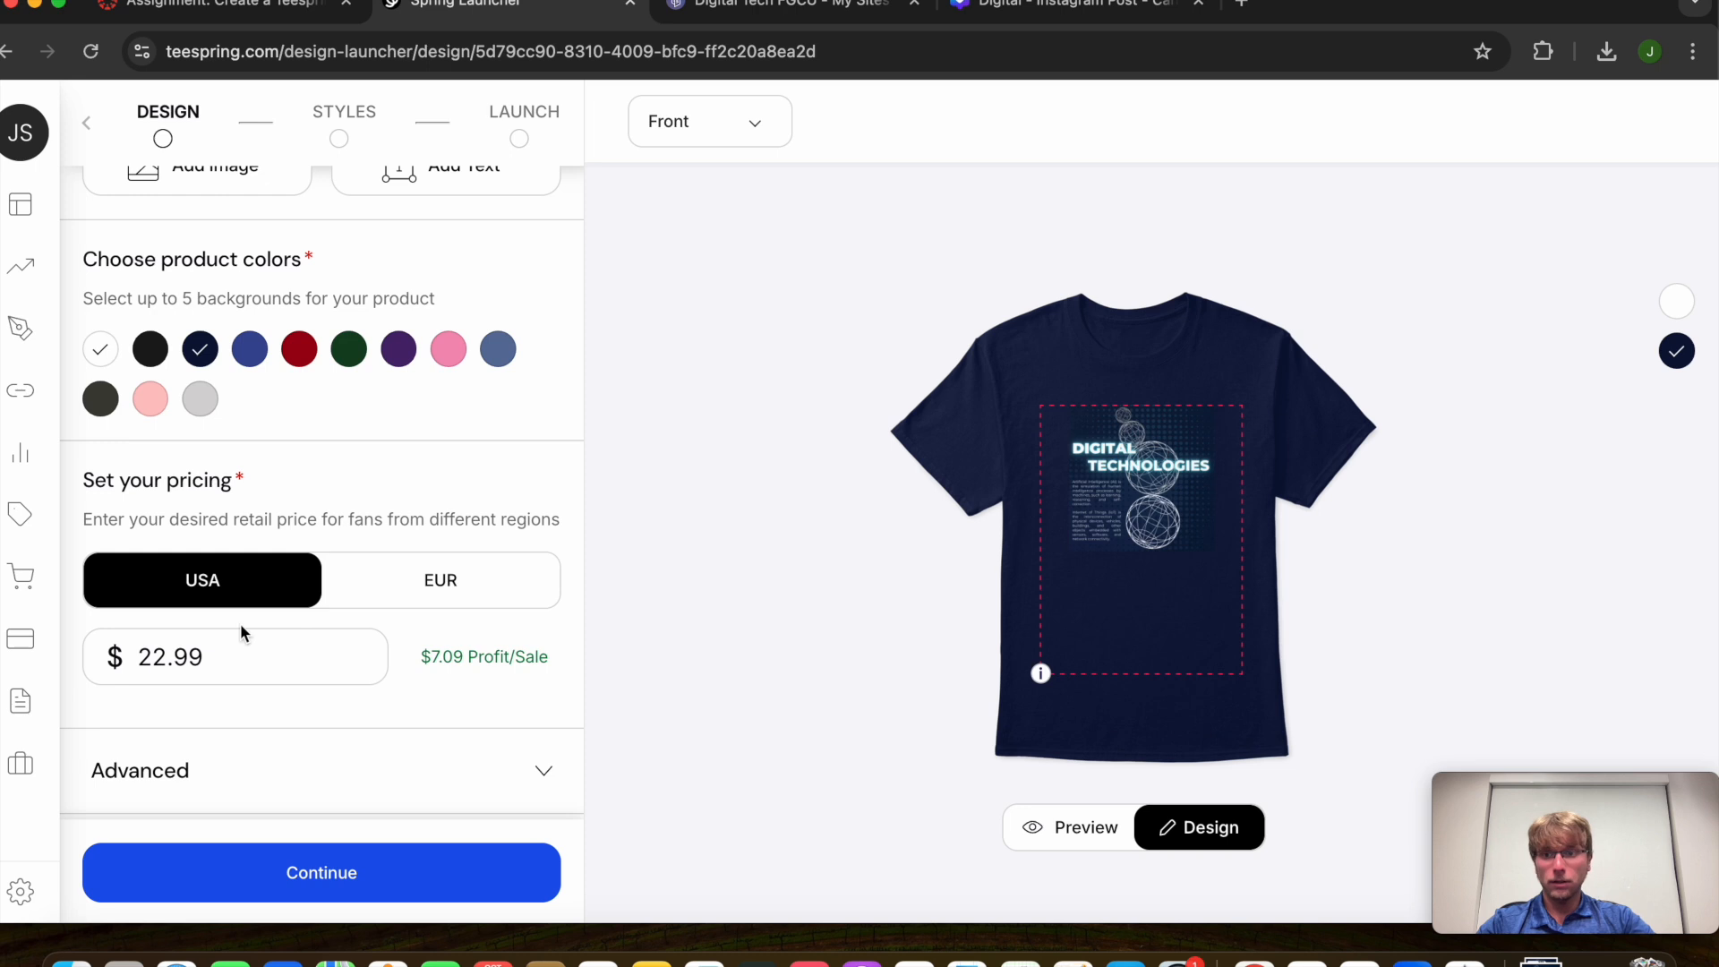
pyautogui.scroll(-1, 319, 666)
# Change the T-shirt's US retail price to $24.99
pyautogui.click(276, 637)
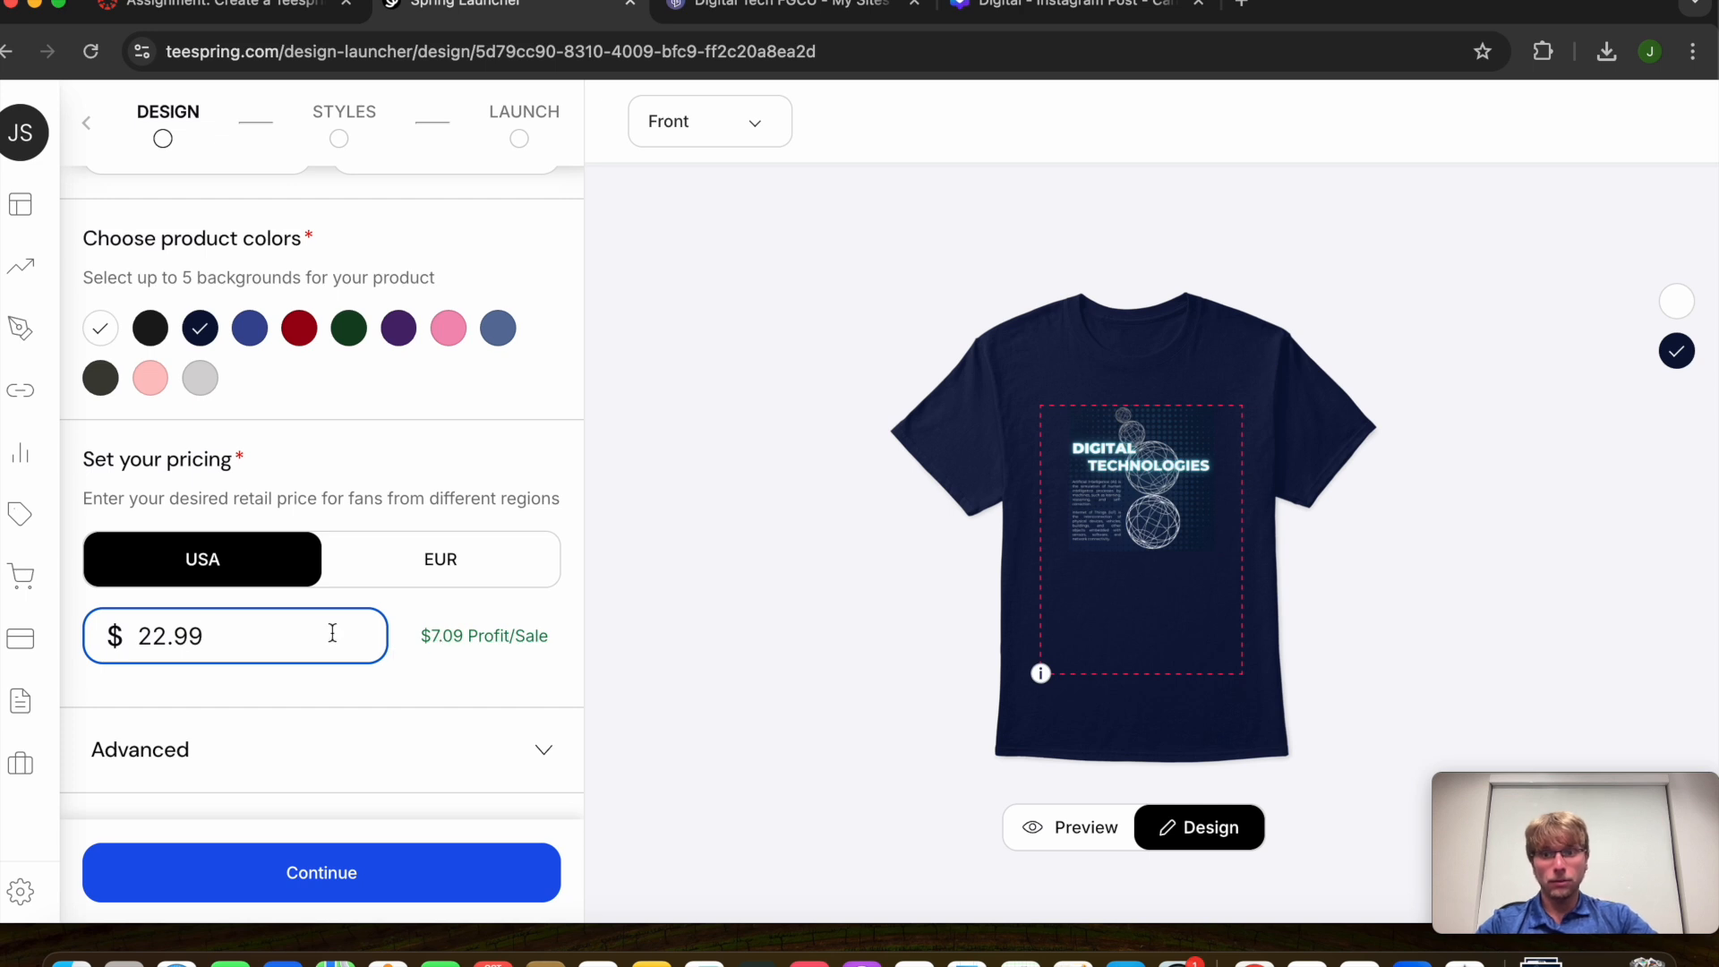
pyautogui.click(163, 636)
pyautogui.press('BackSpace')
pyautogui.write('4')
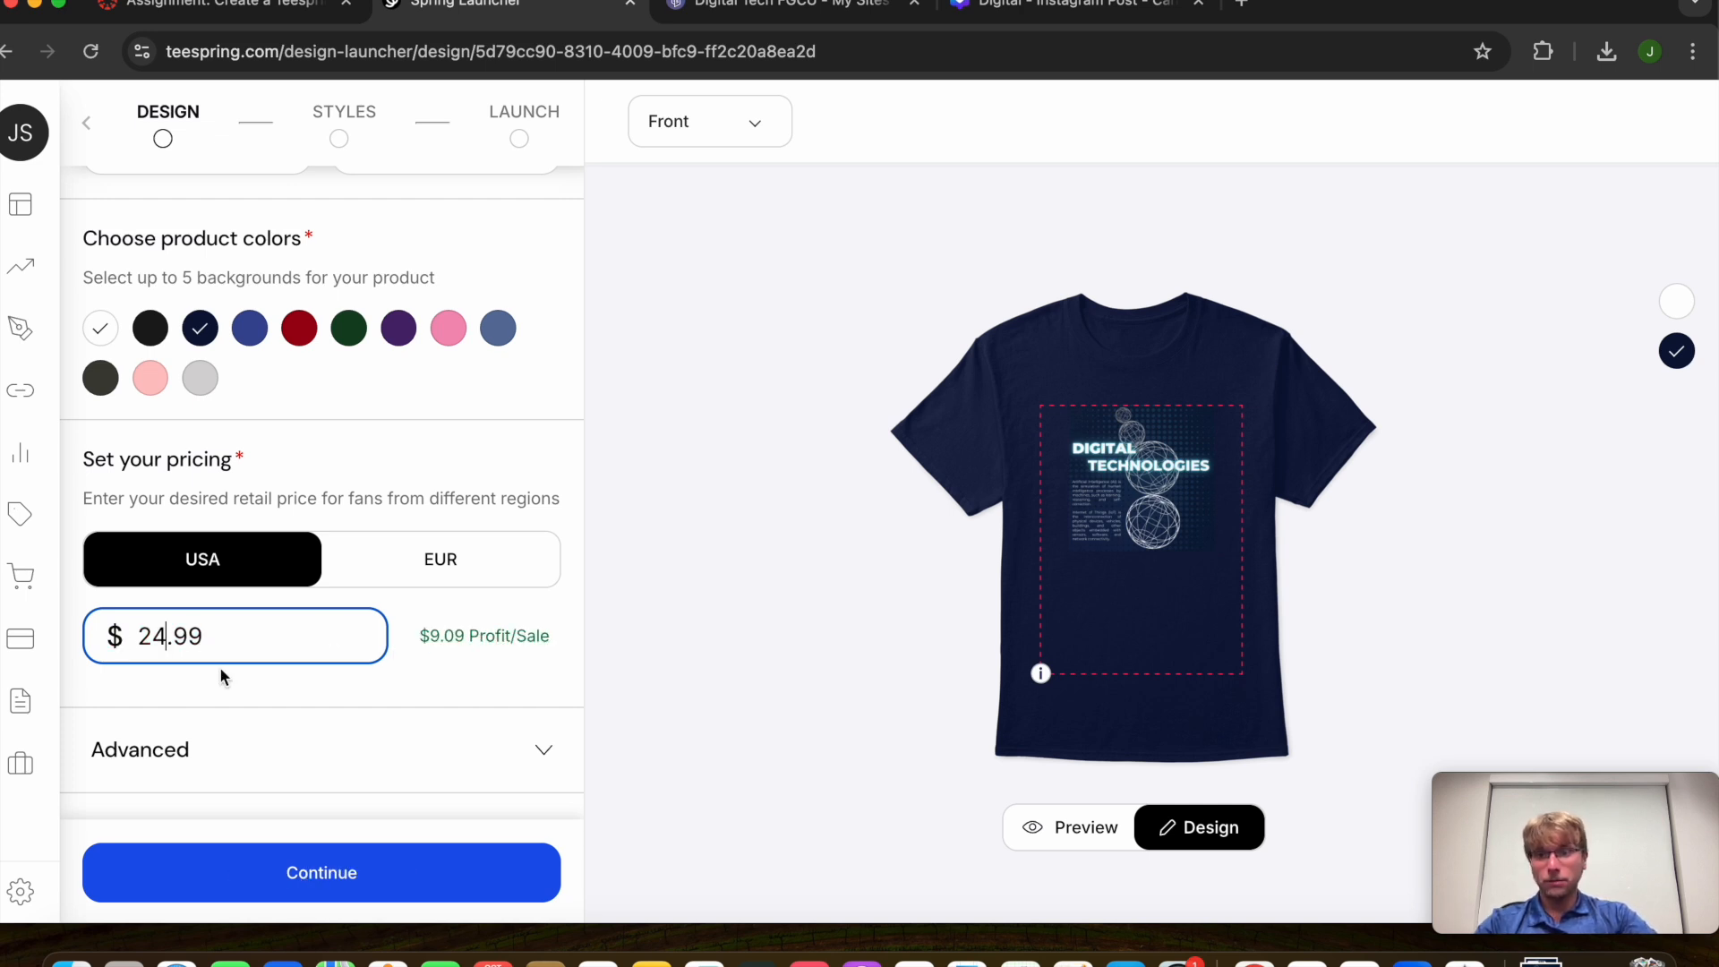
pyautogui.click(236, 682)
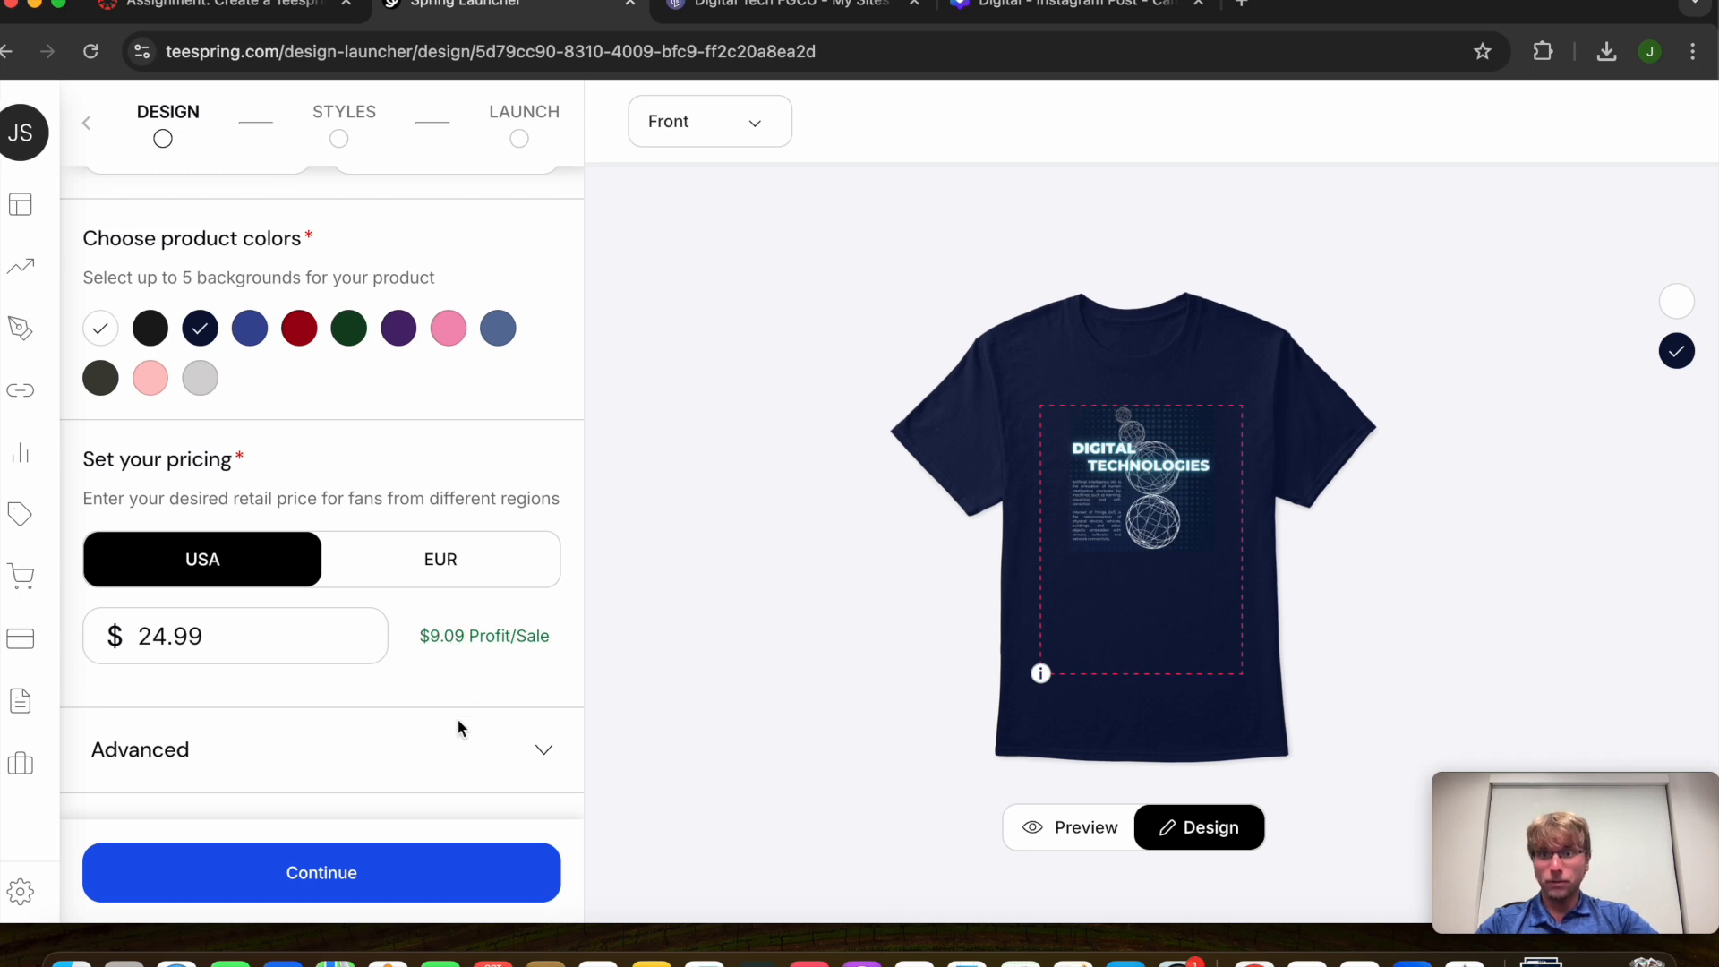
# Add a text element to the shirt design, then delete the unwanted text box
pyautogui.scroll(2, 459, 722)
pyautogui.scroll(-2, 456, 722)
pyautogui.scroll(2, 457, 722)
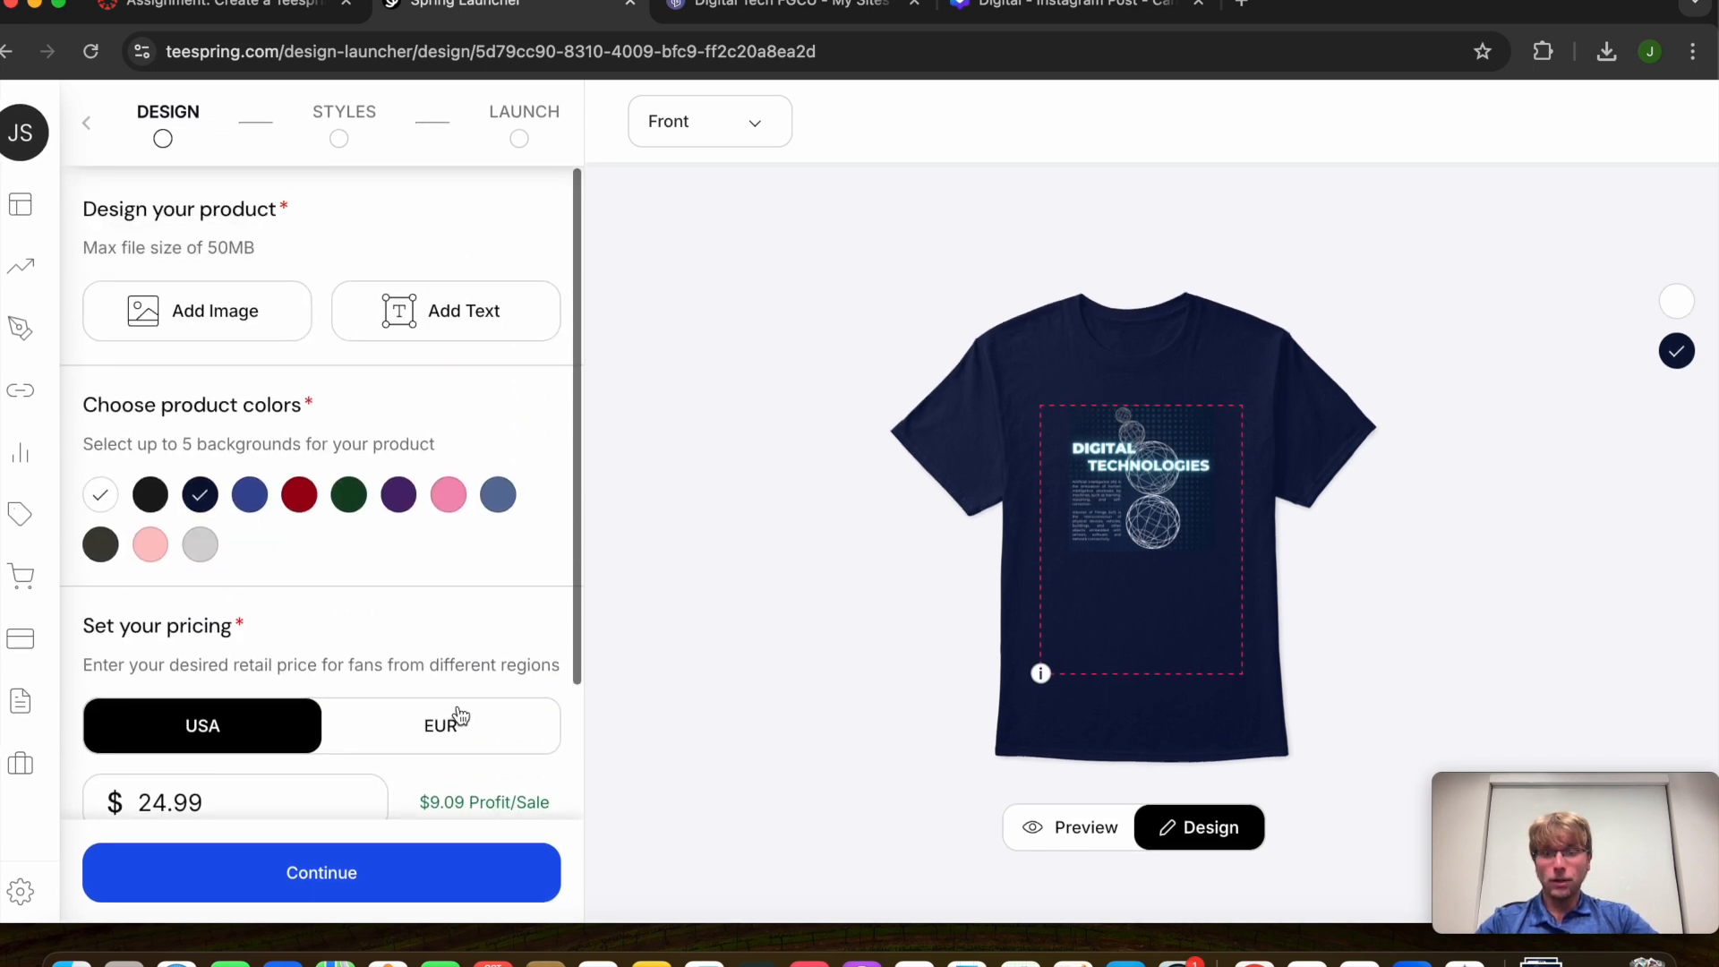
pyautogui.click(457, 320)
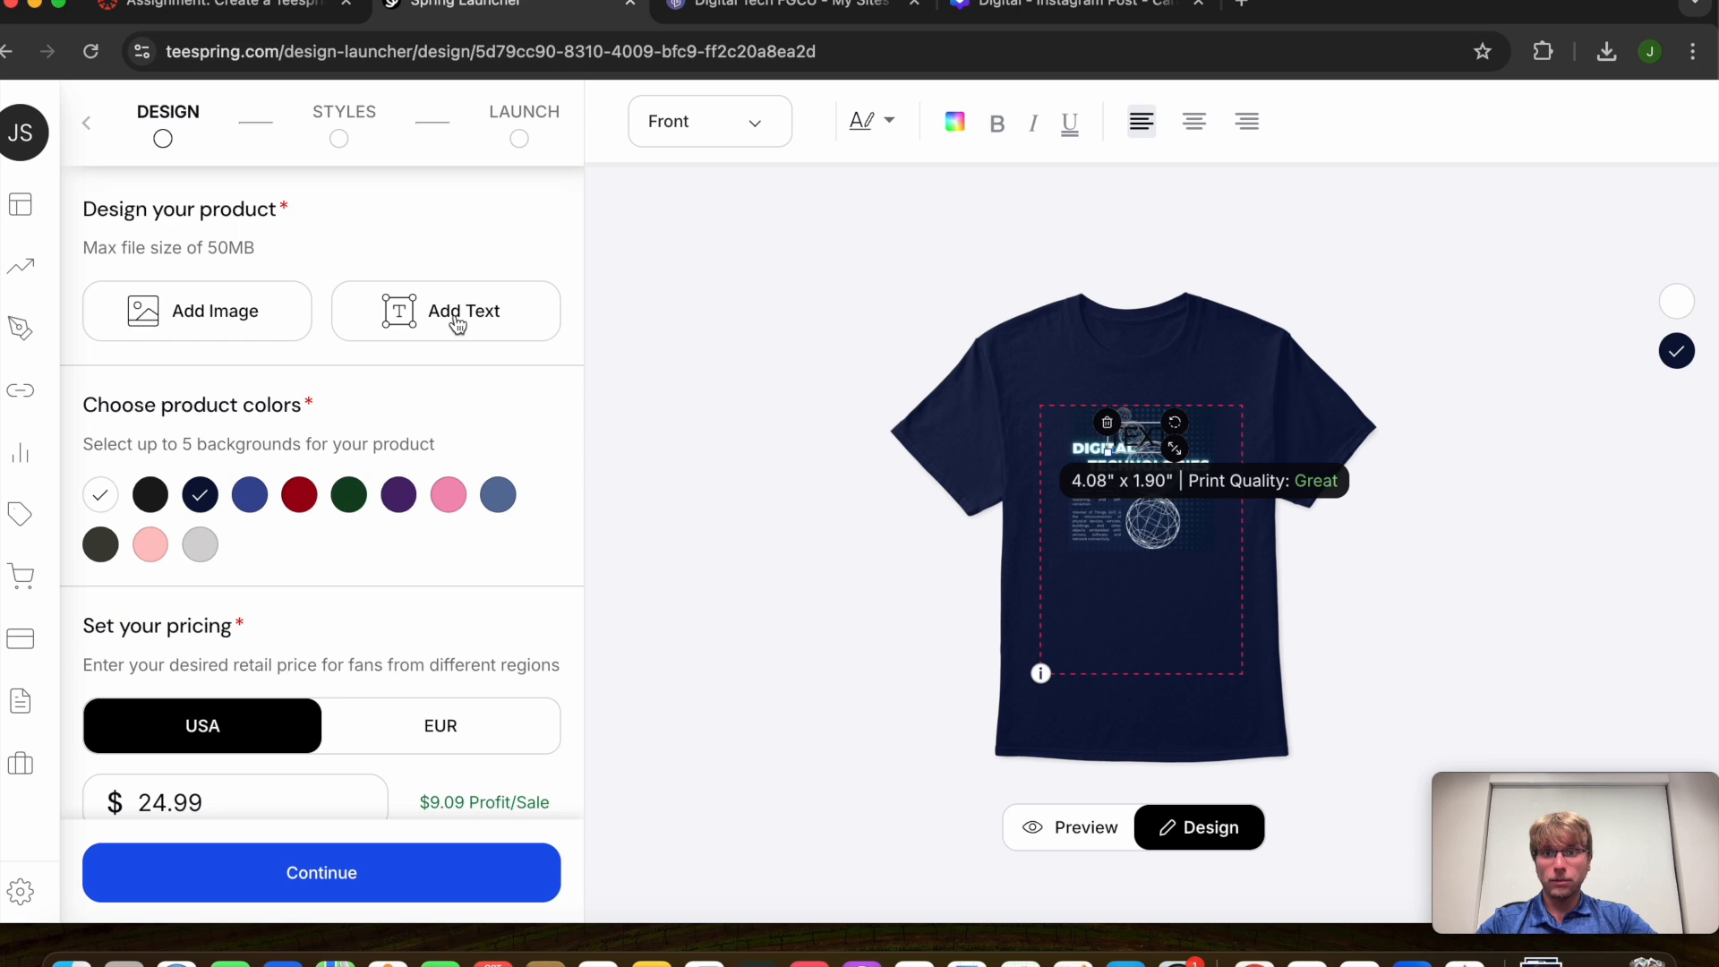
pyautogui.click(1109, 424)
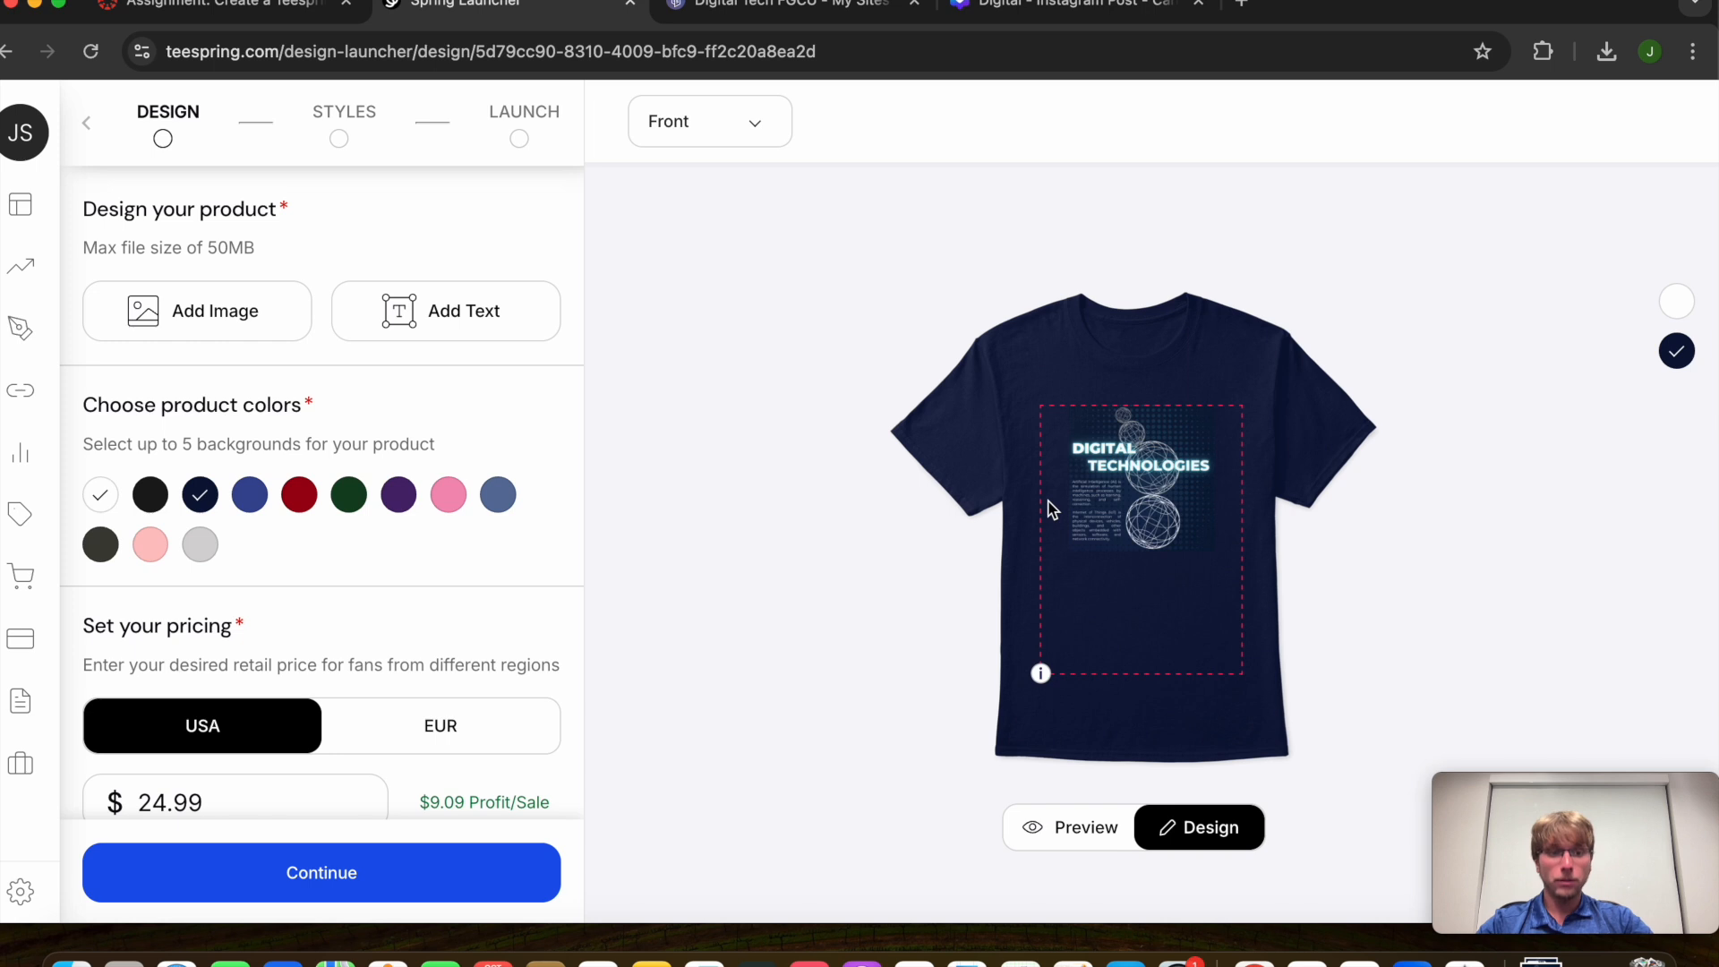
# Keep Navy as the featured colour after trying White, and continue to product styles
pyautogui.scroll(-3, 365, 515)
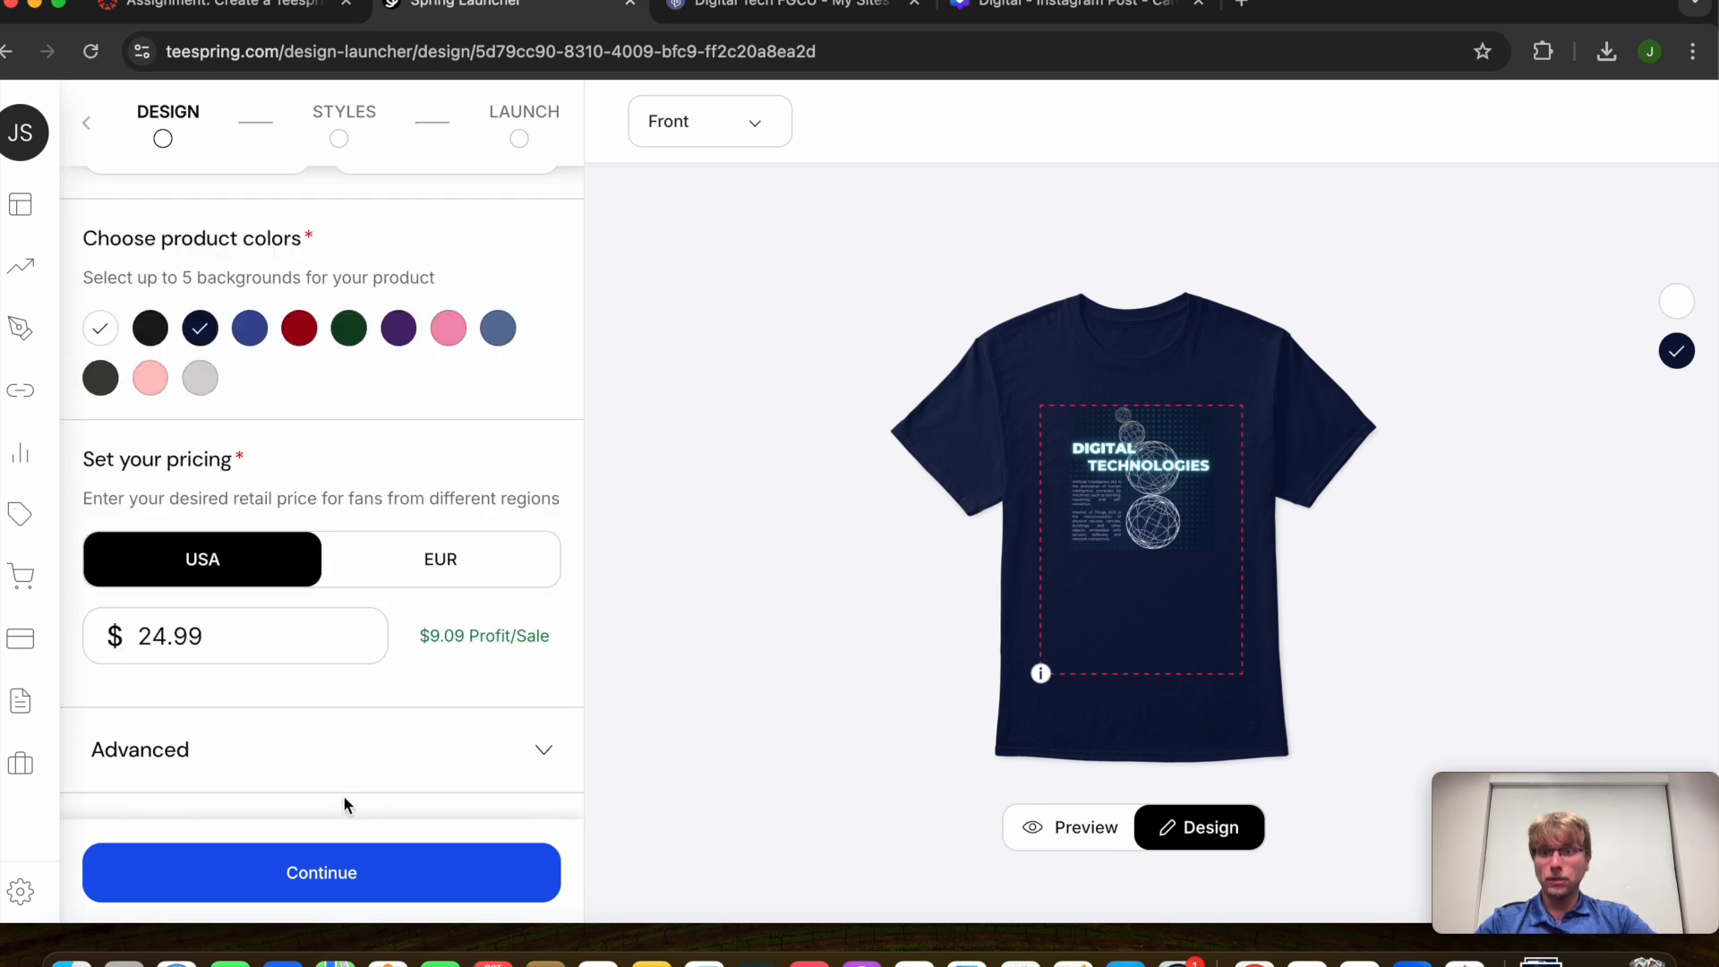
pyautogui.scroll(-8, 408, 770)
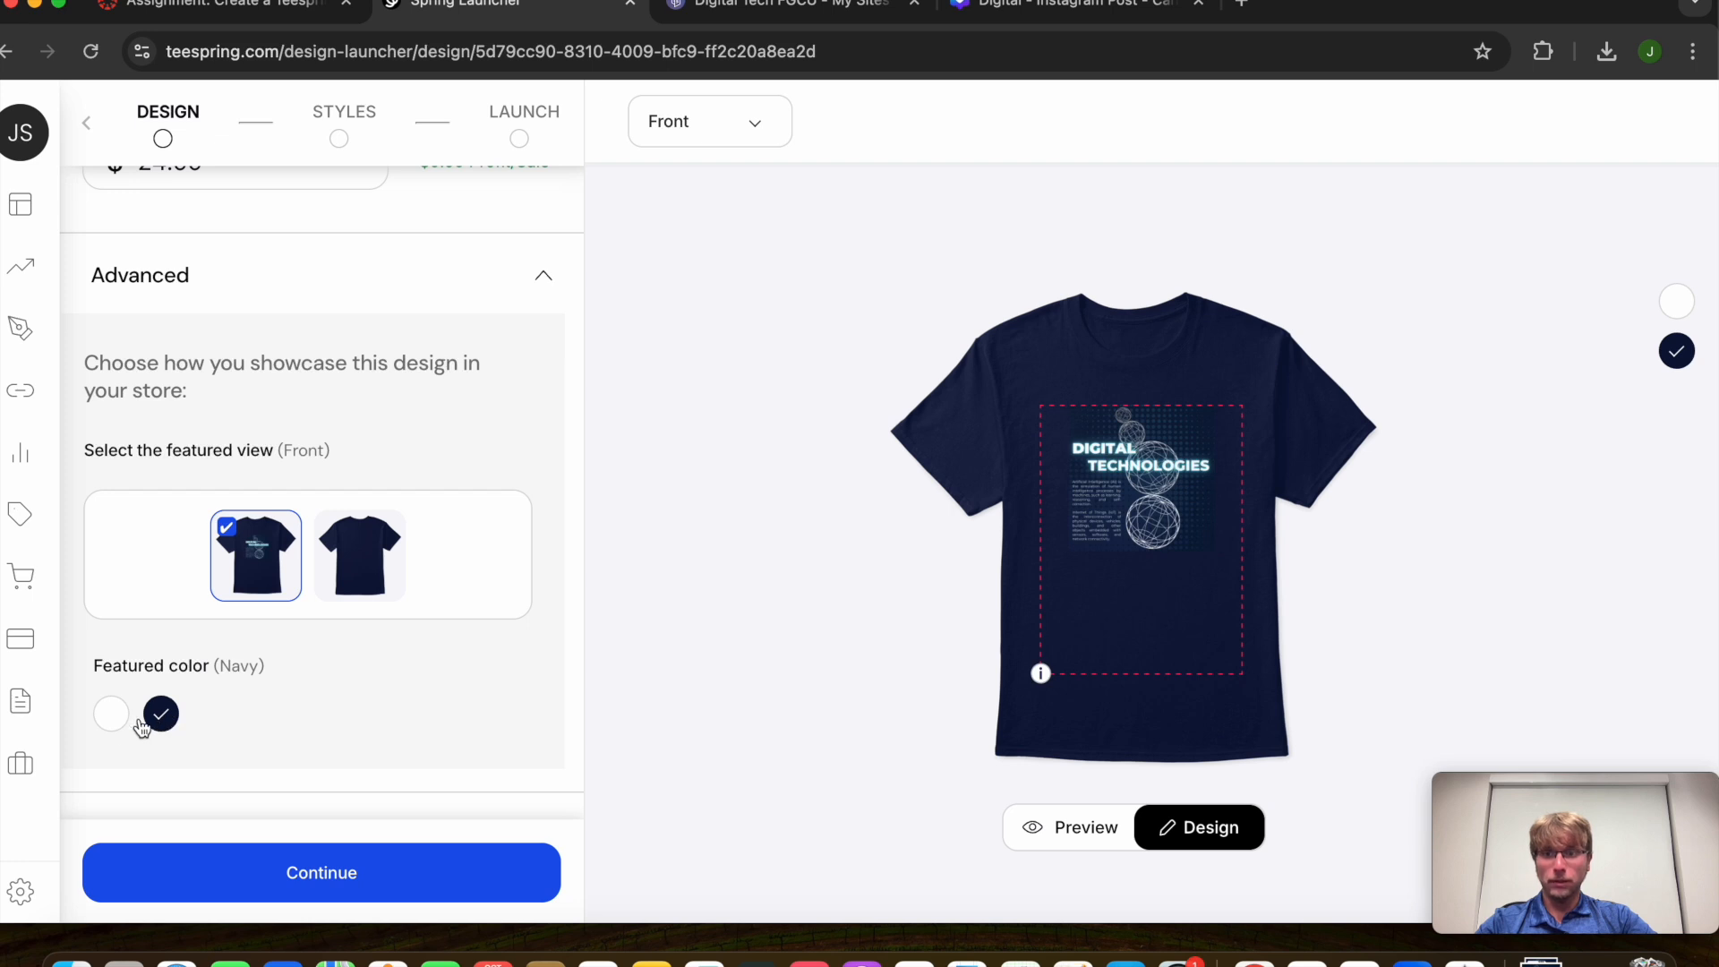
pyautogui.click(111, 716)
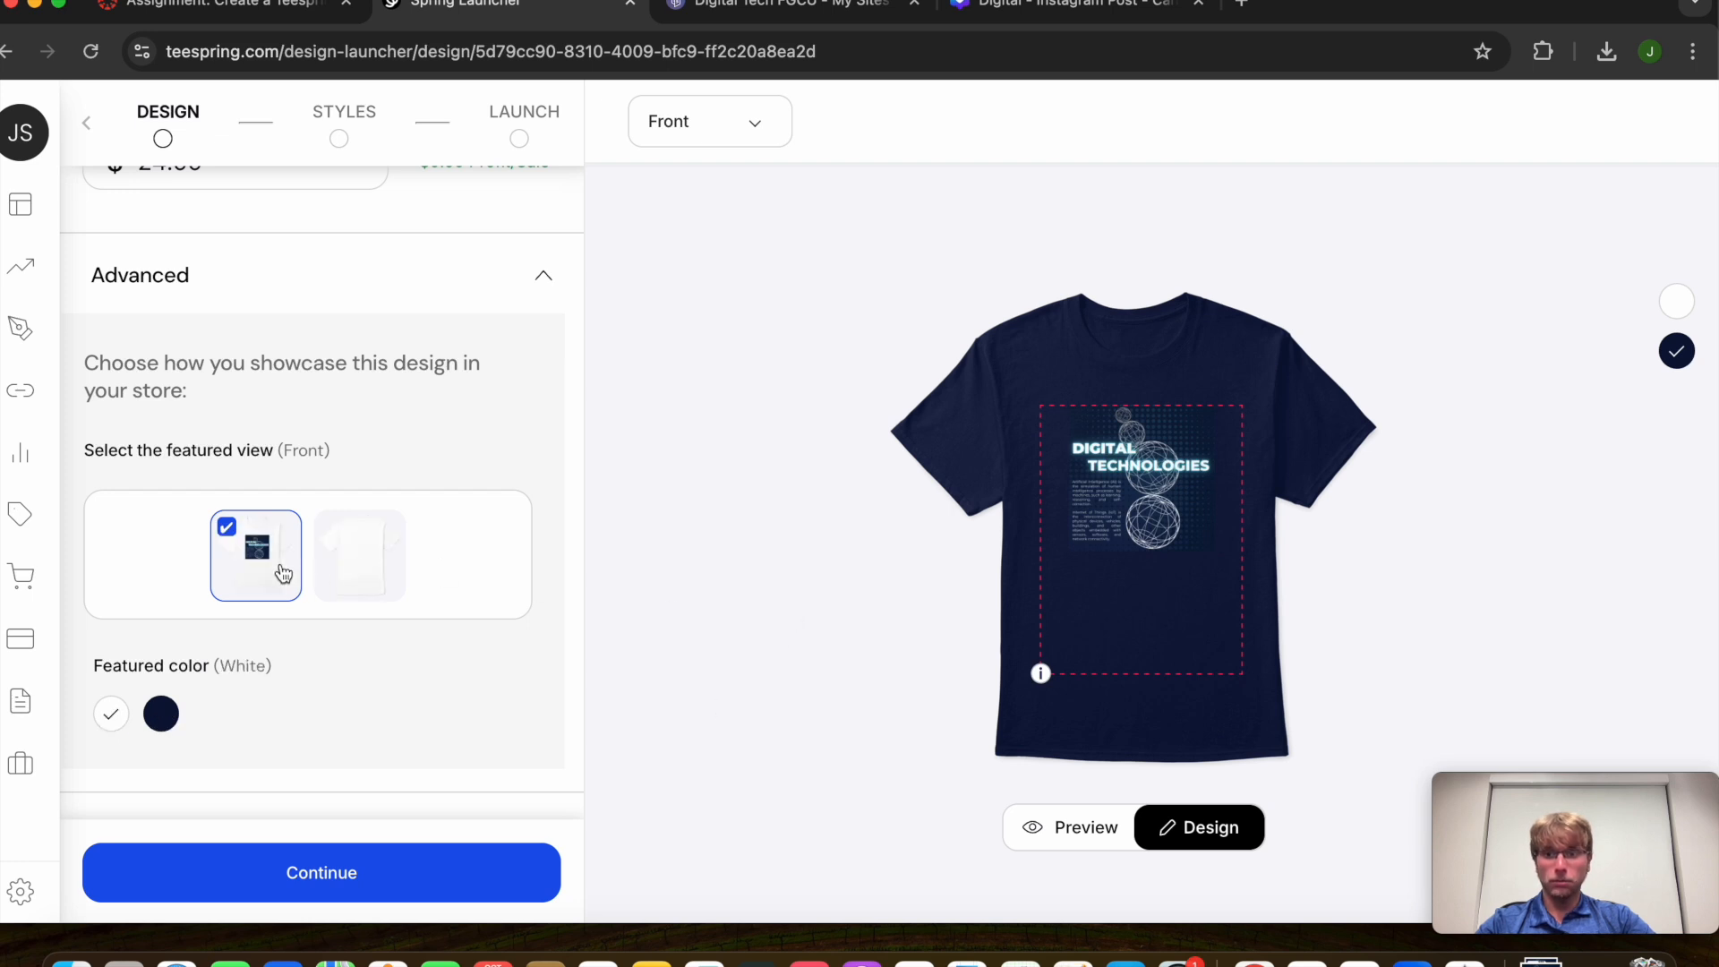
pyautogui.click(163, 714)
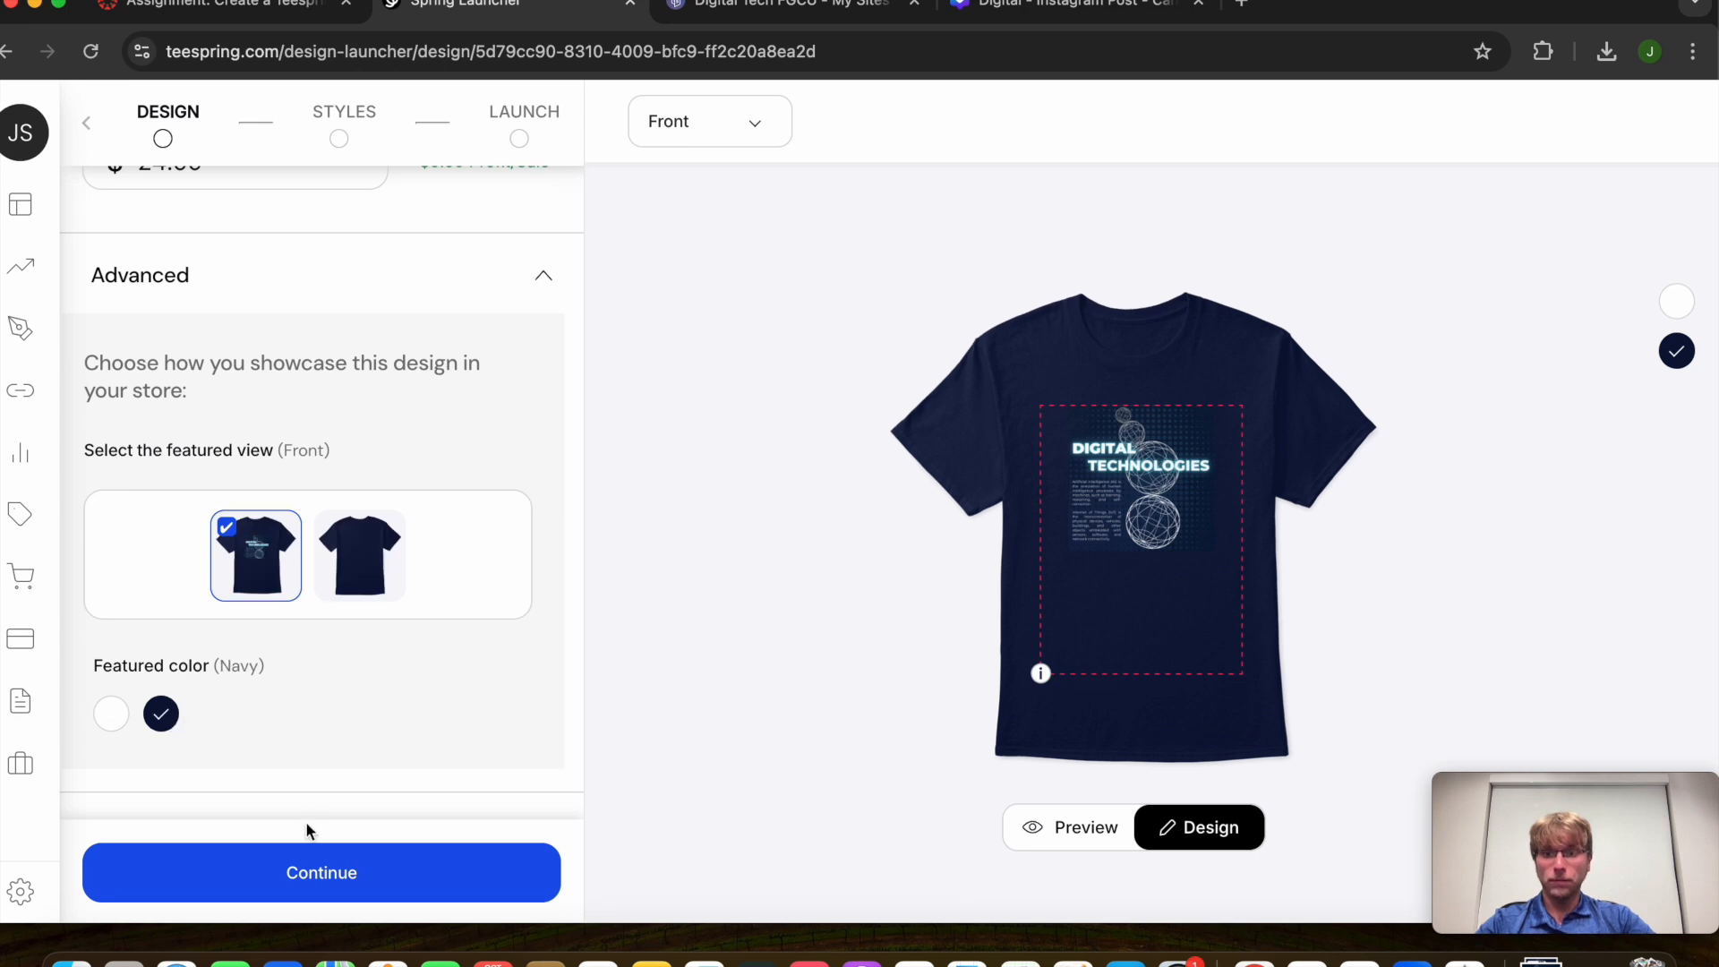
pyautogui.click(315, 869)
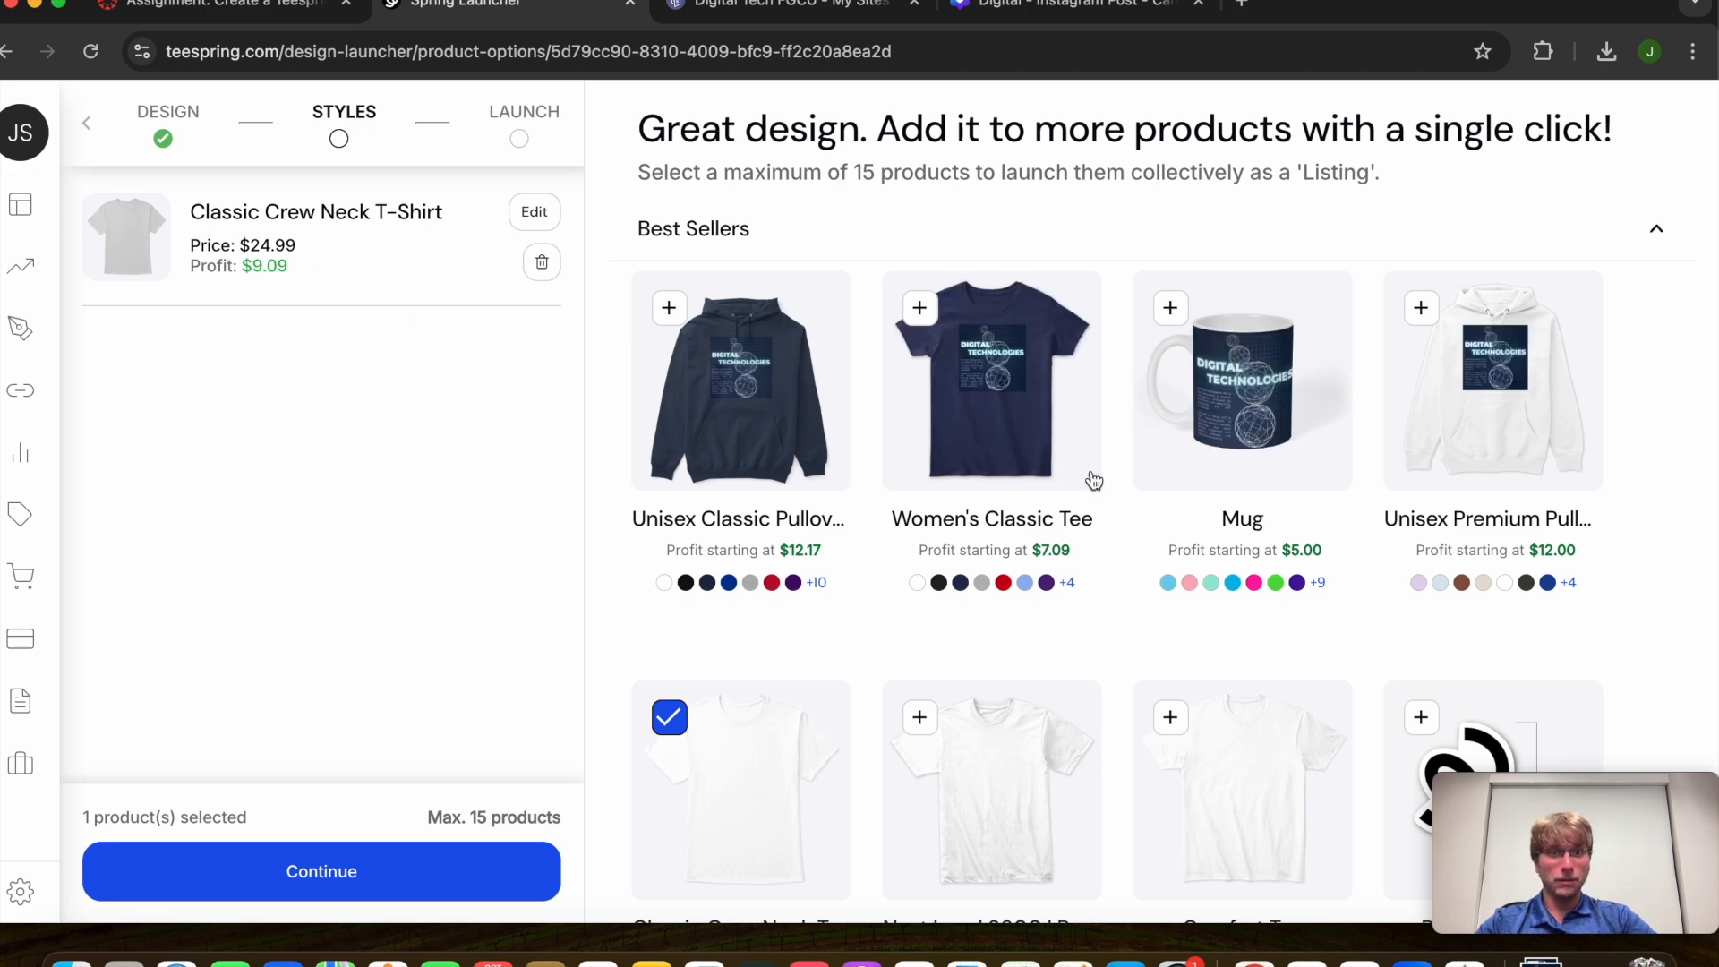
# Title the listing 'Digital Tech T-Shirt' and describe it as worth 10 extra credit points in class
pyautogui.scroll(-3, 1208, 682)
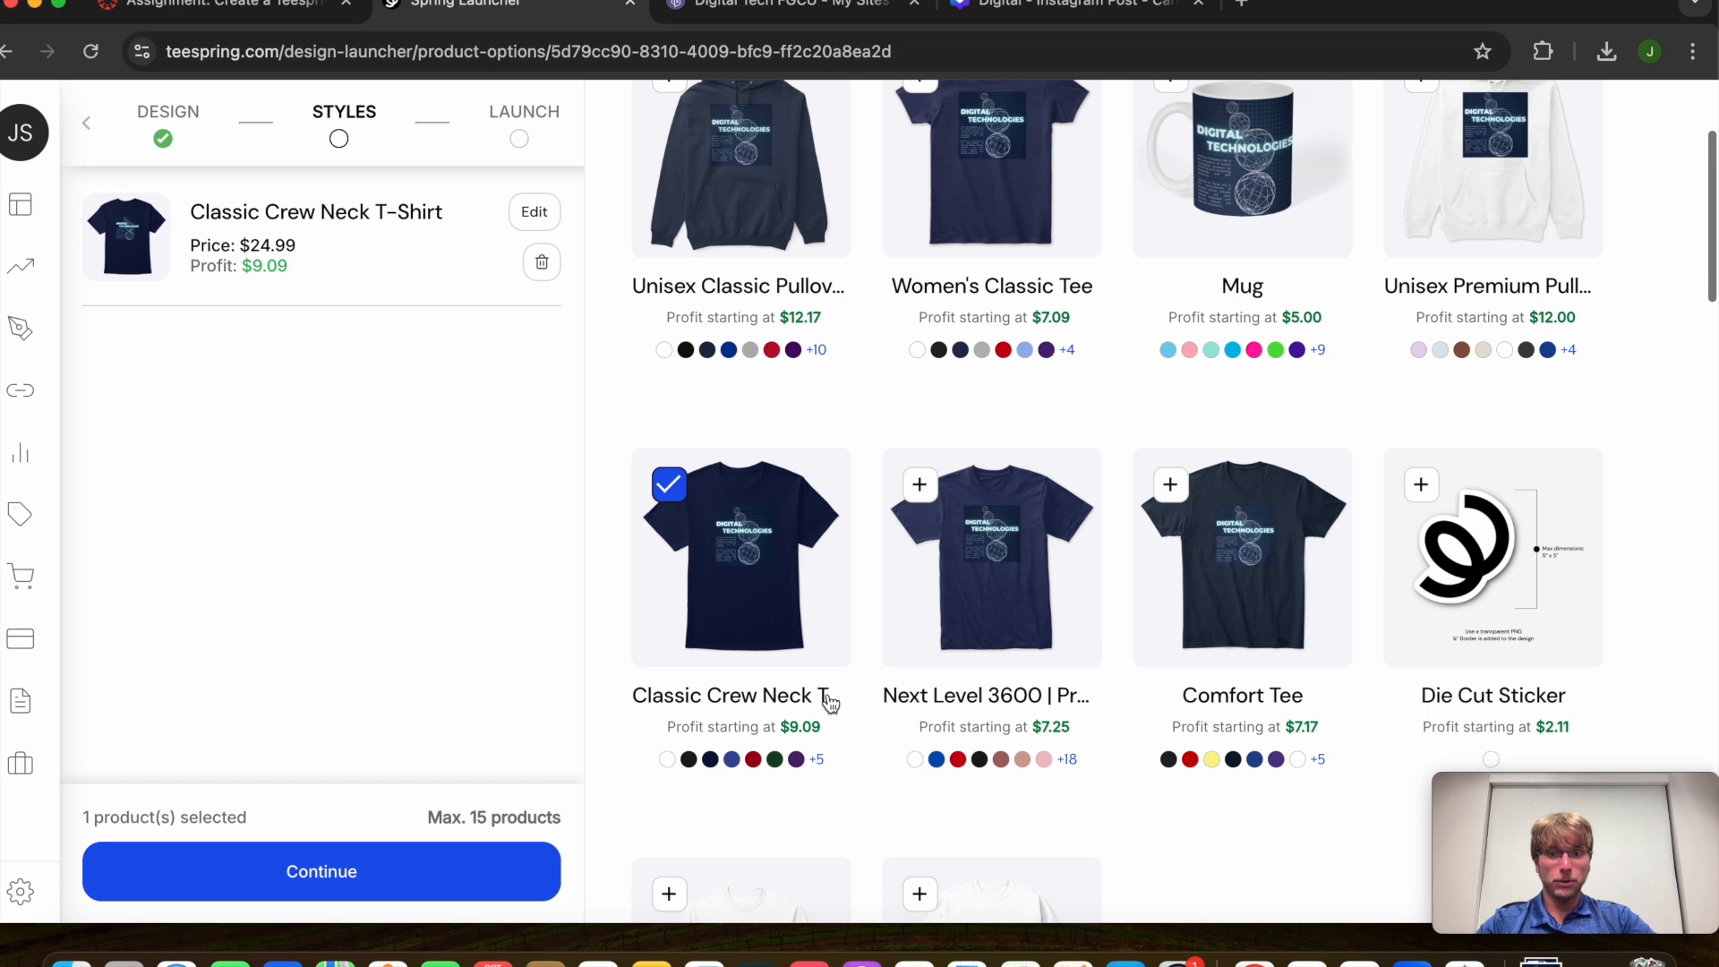
pyautogui.scroll(3, 824, 702)
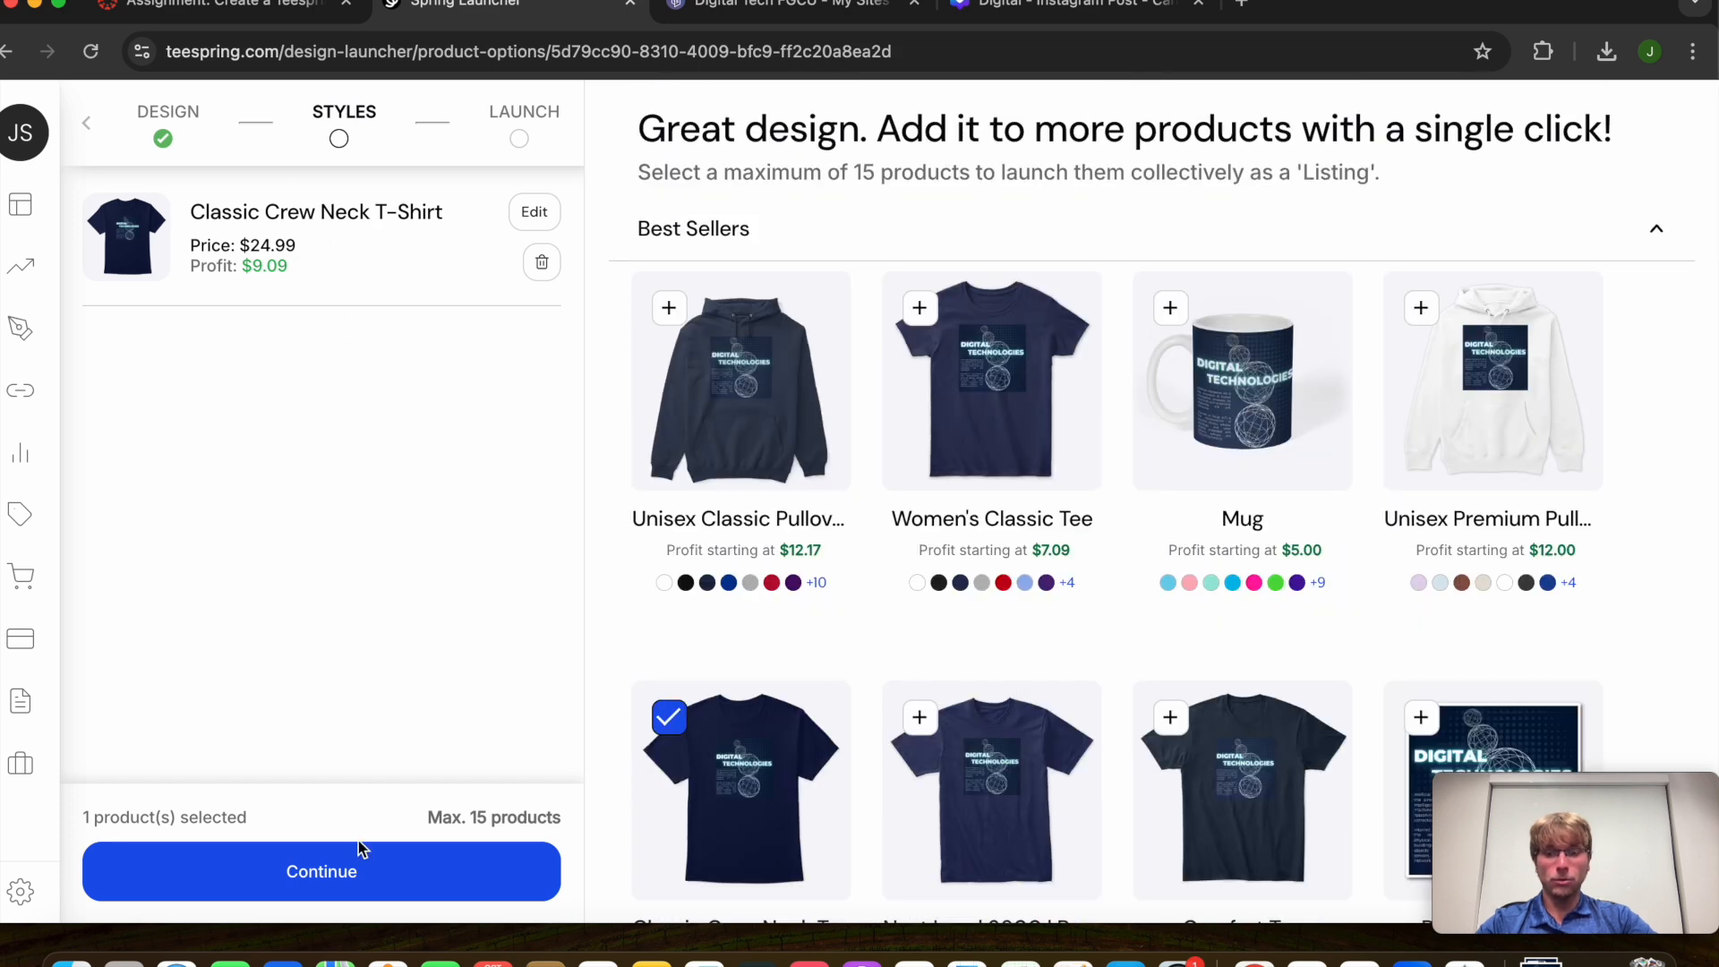
pyautogui.click(370, 869)
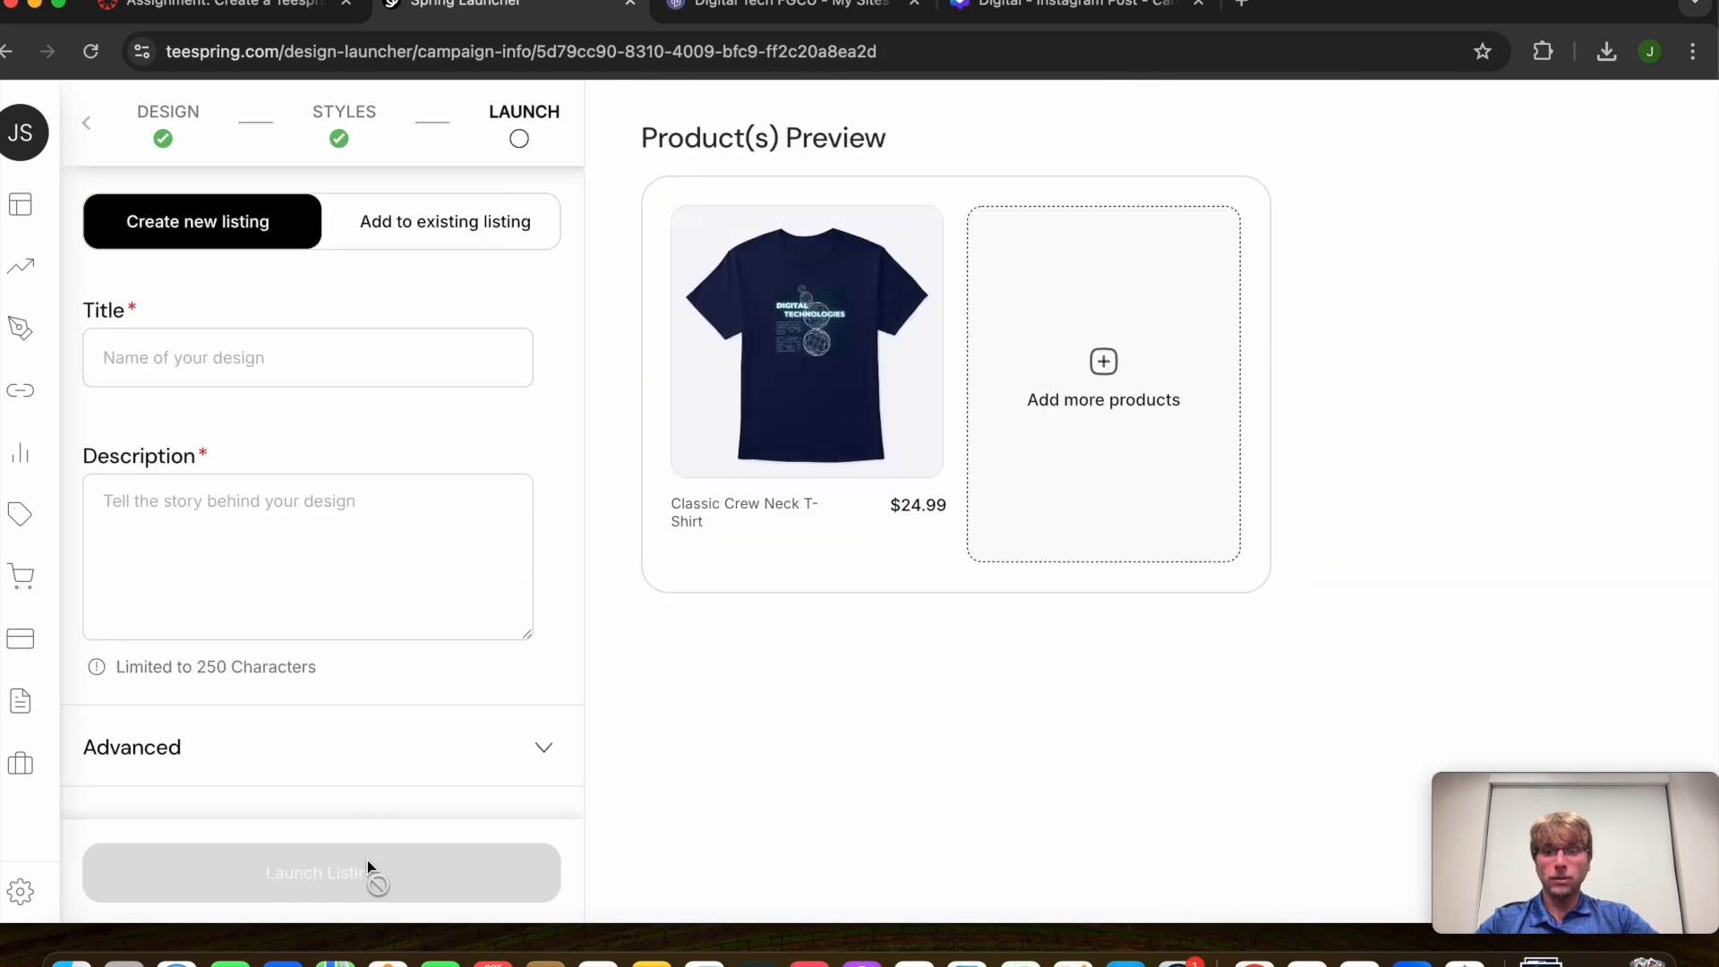
pyautogui.click(239, 345)
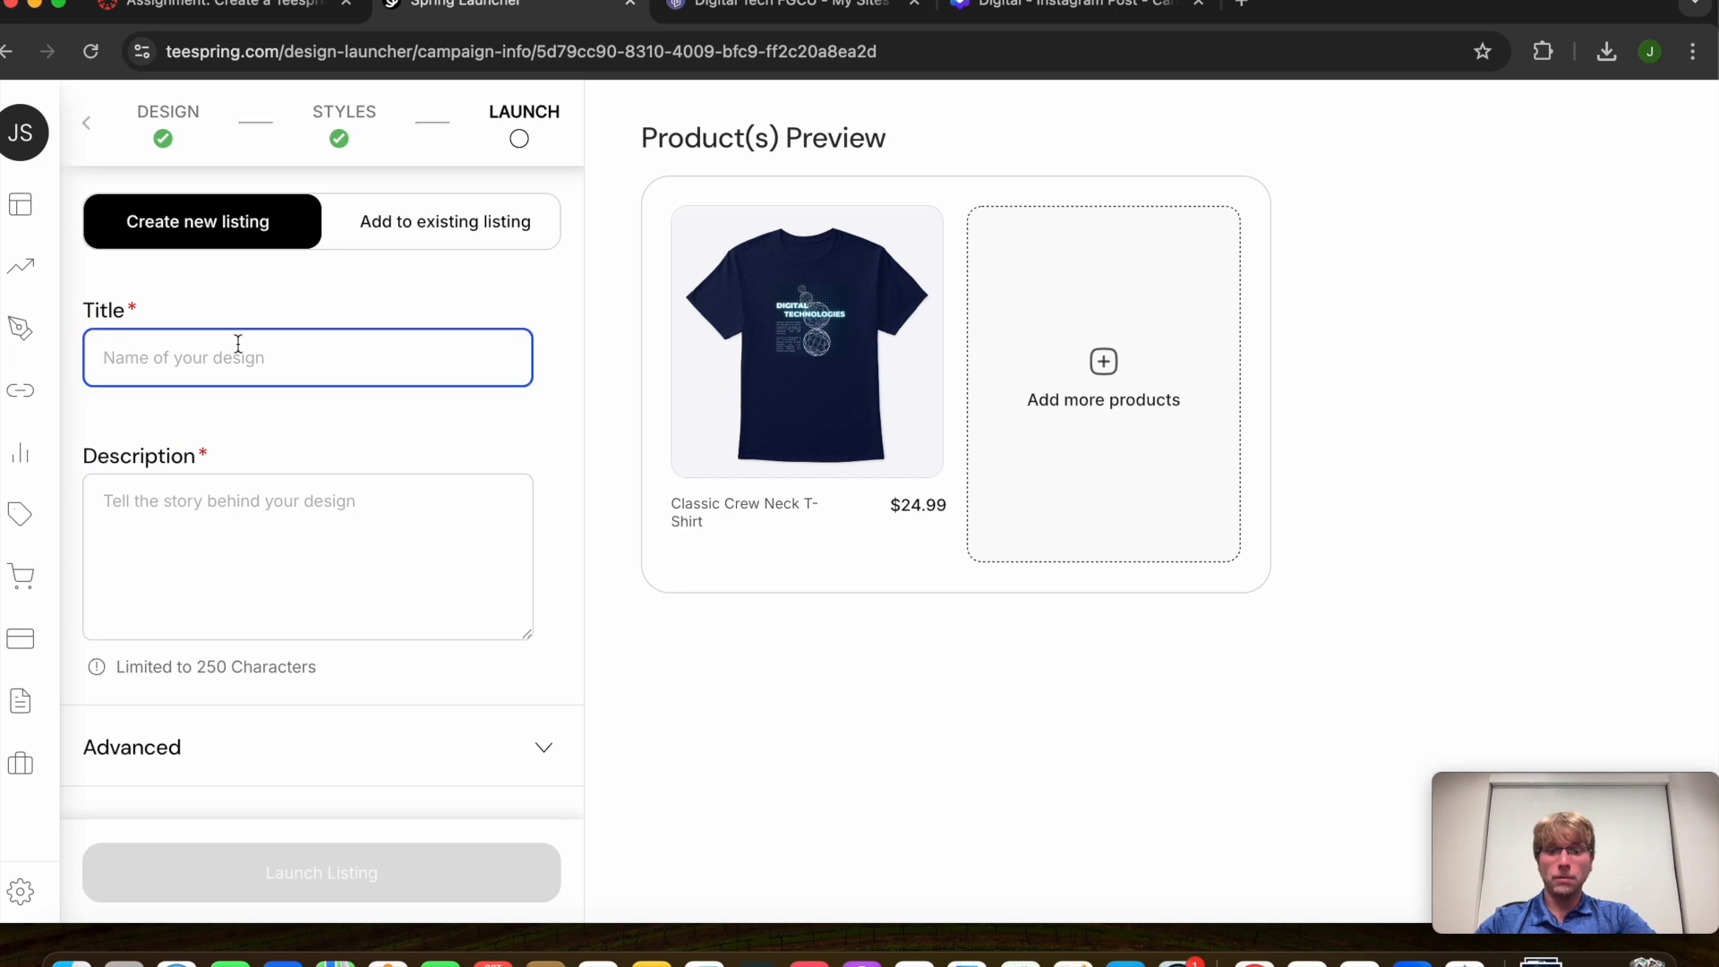
pyautogui.write('Digital Tech T-Shirt')
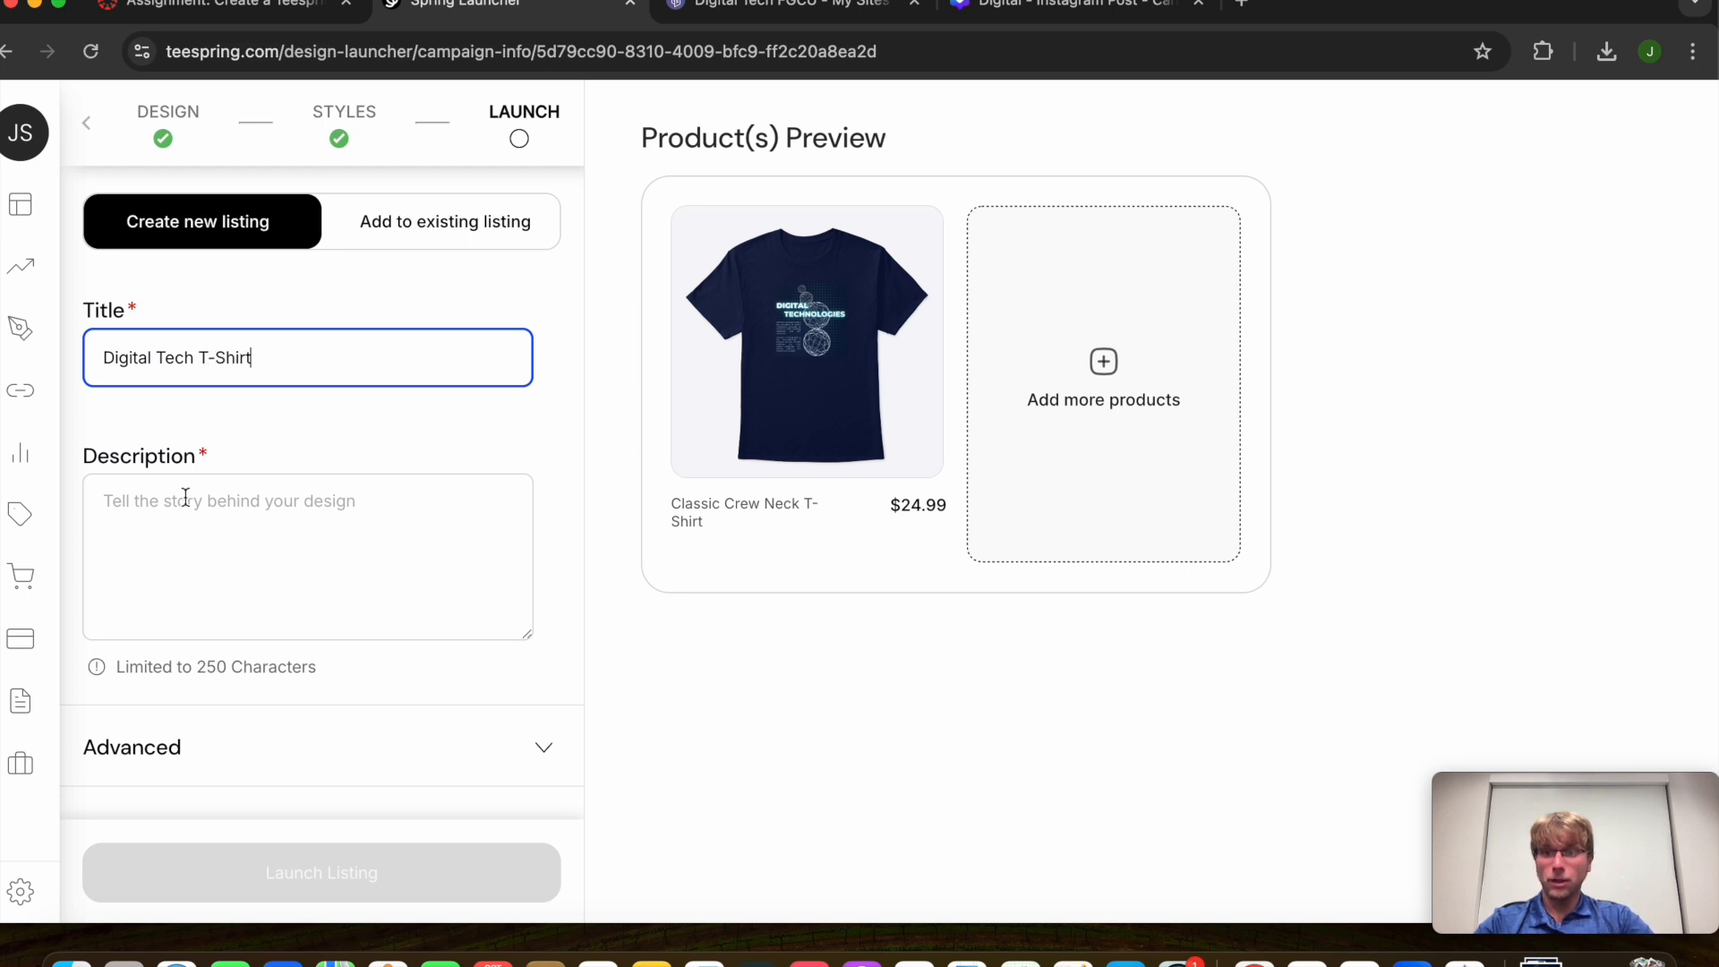
pyautogui.click(185, 497)
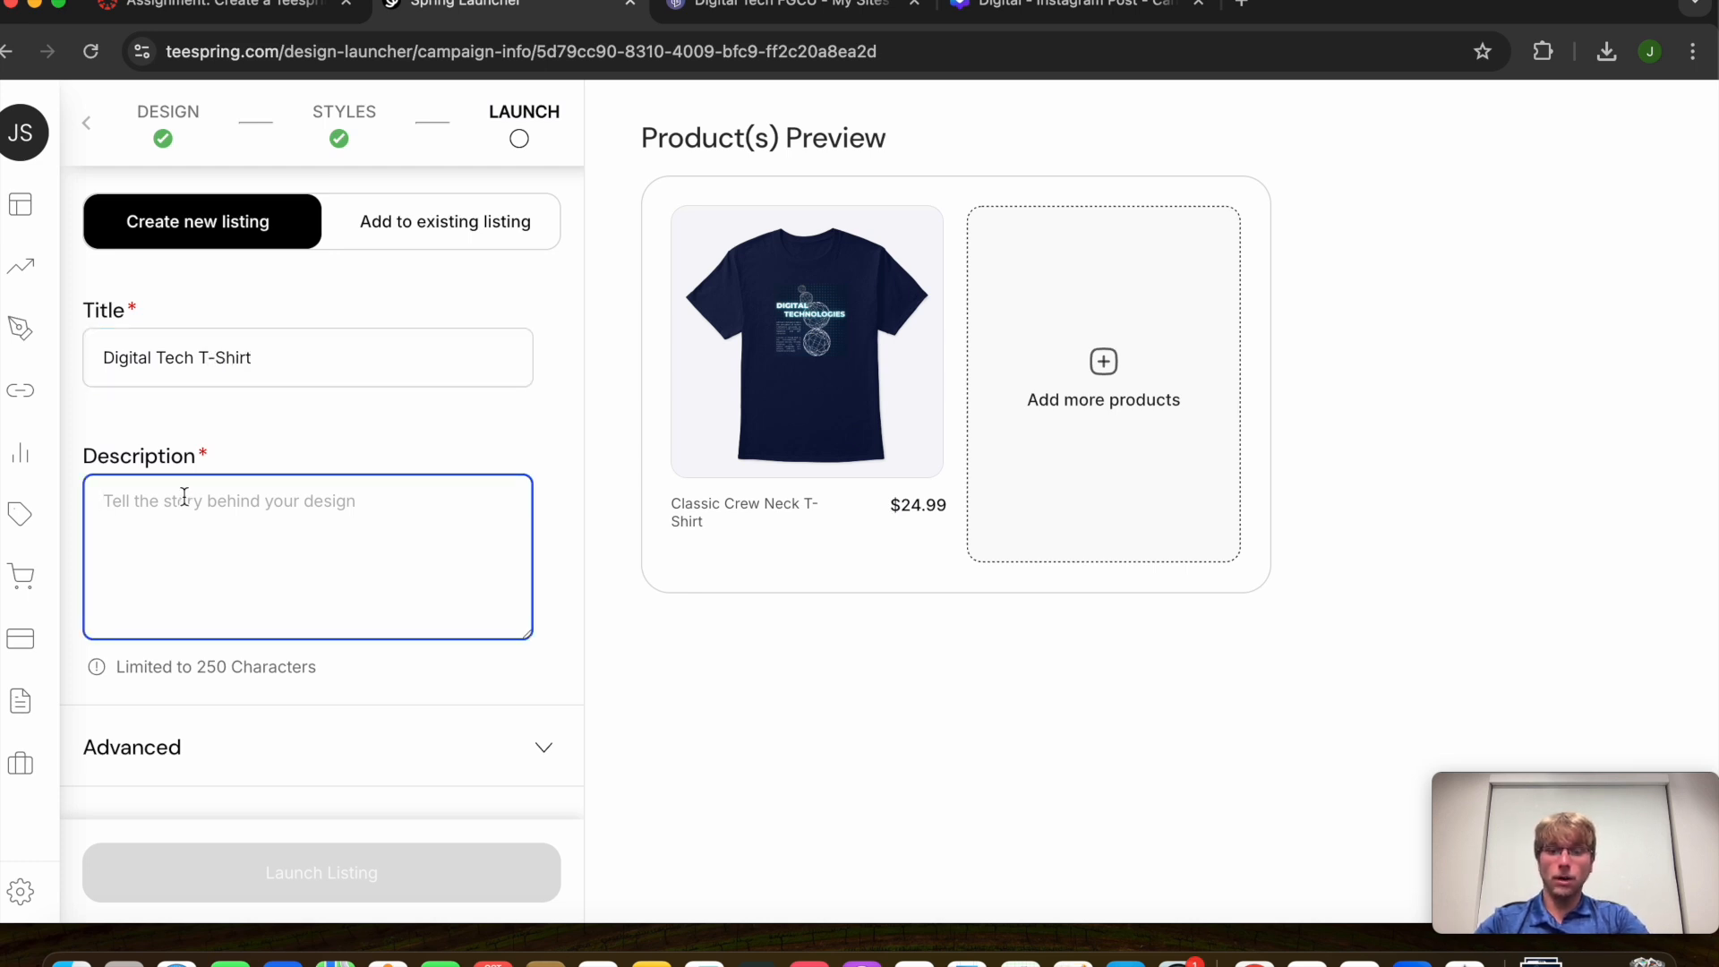
pyautogui.write('If')
pyautogui.write('W')
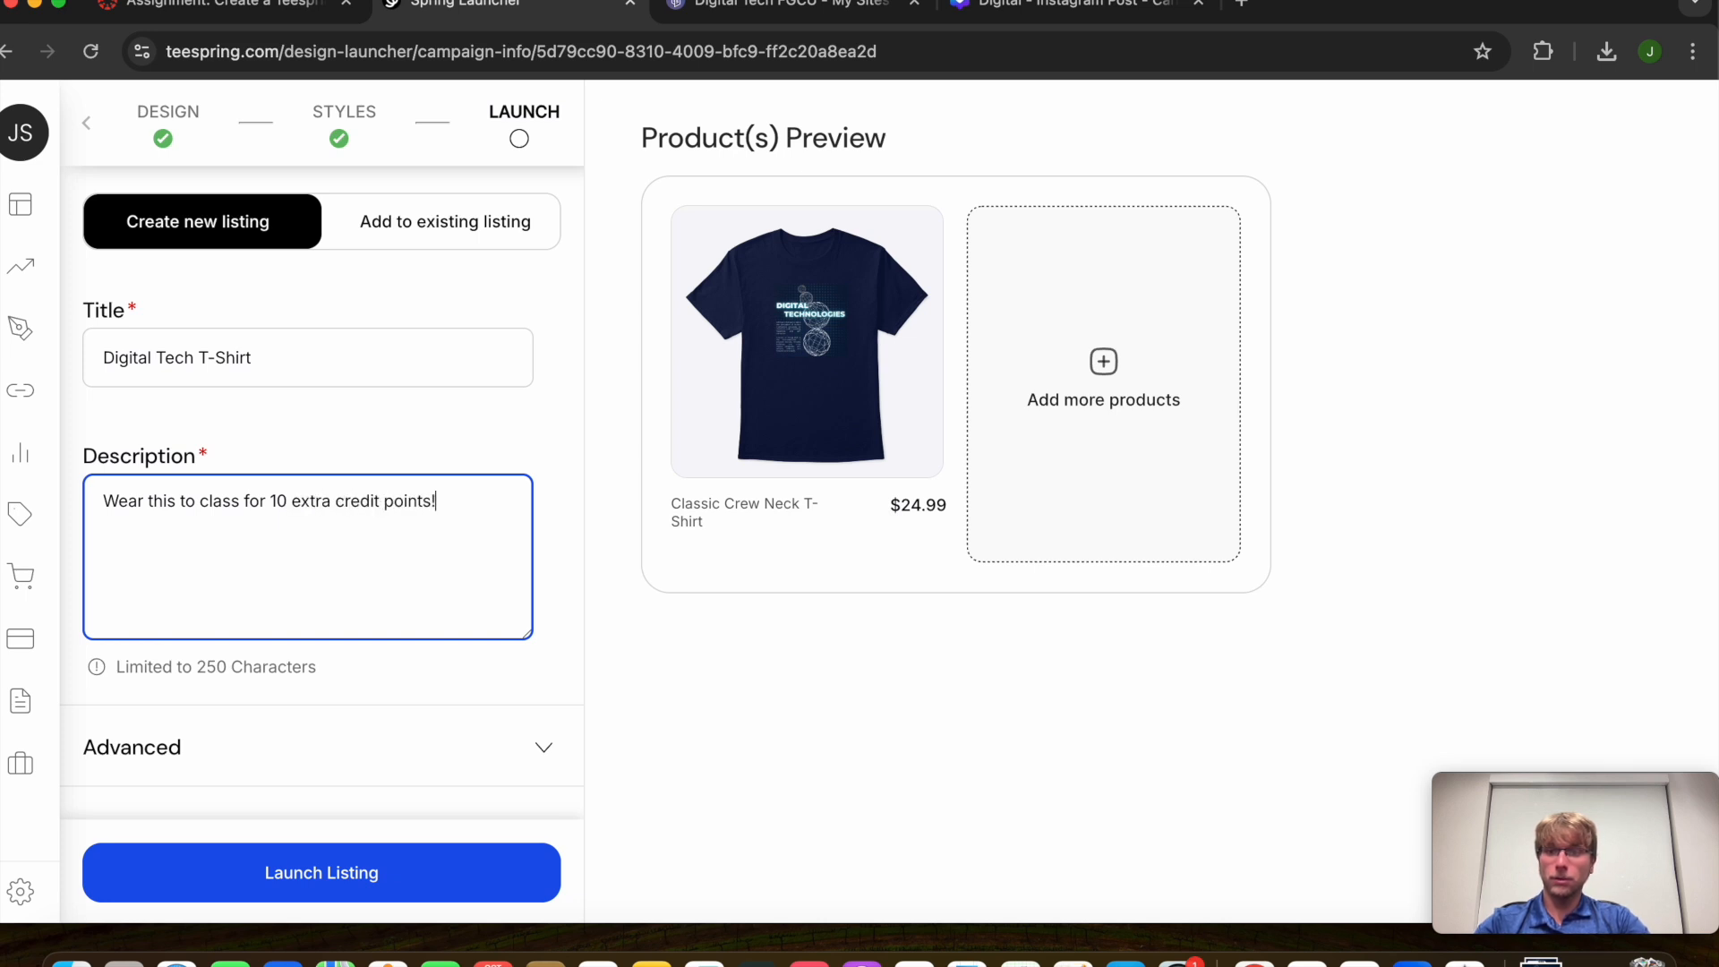
# Confirm the listing's visibility is Public under Advanced, then launch the listing
pyautogui.click(287, 729)
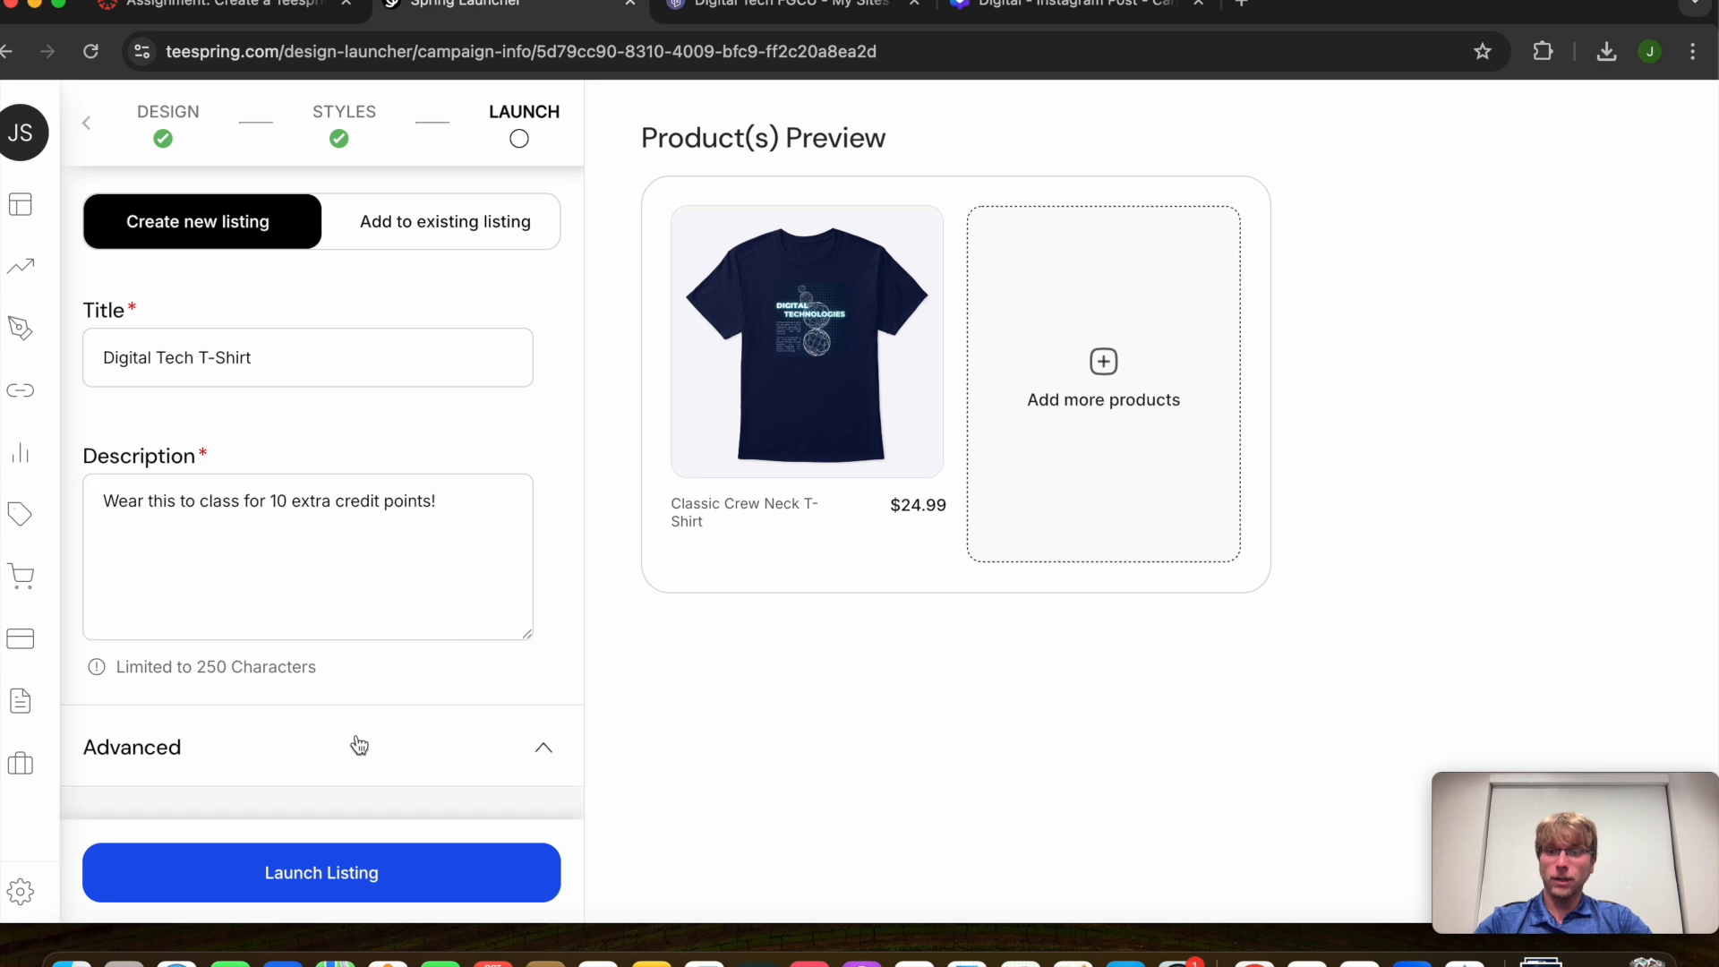
pyautogui.scroll(3, 362, 738)
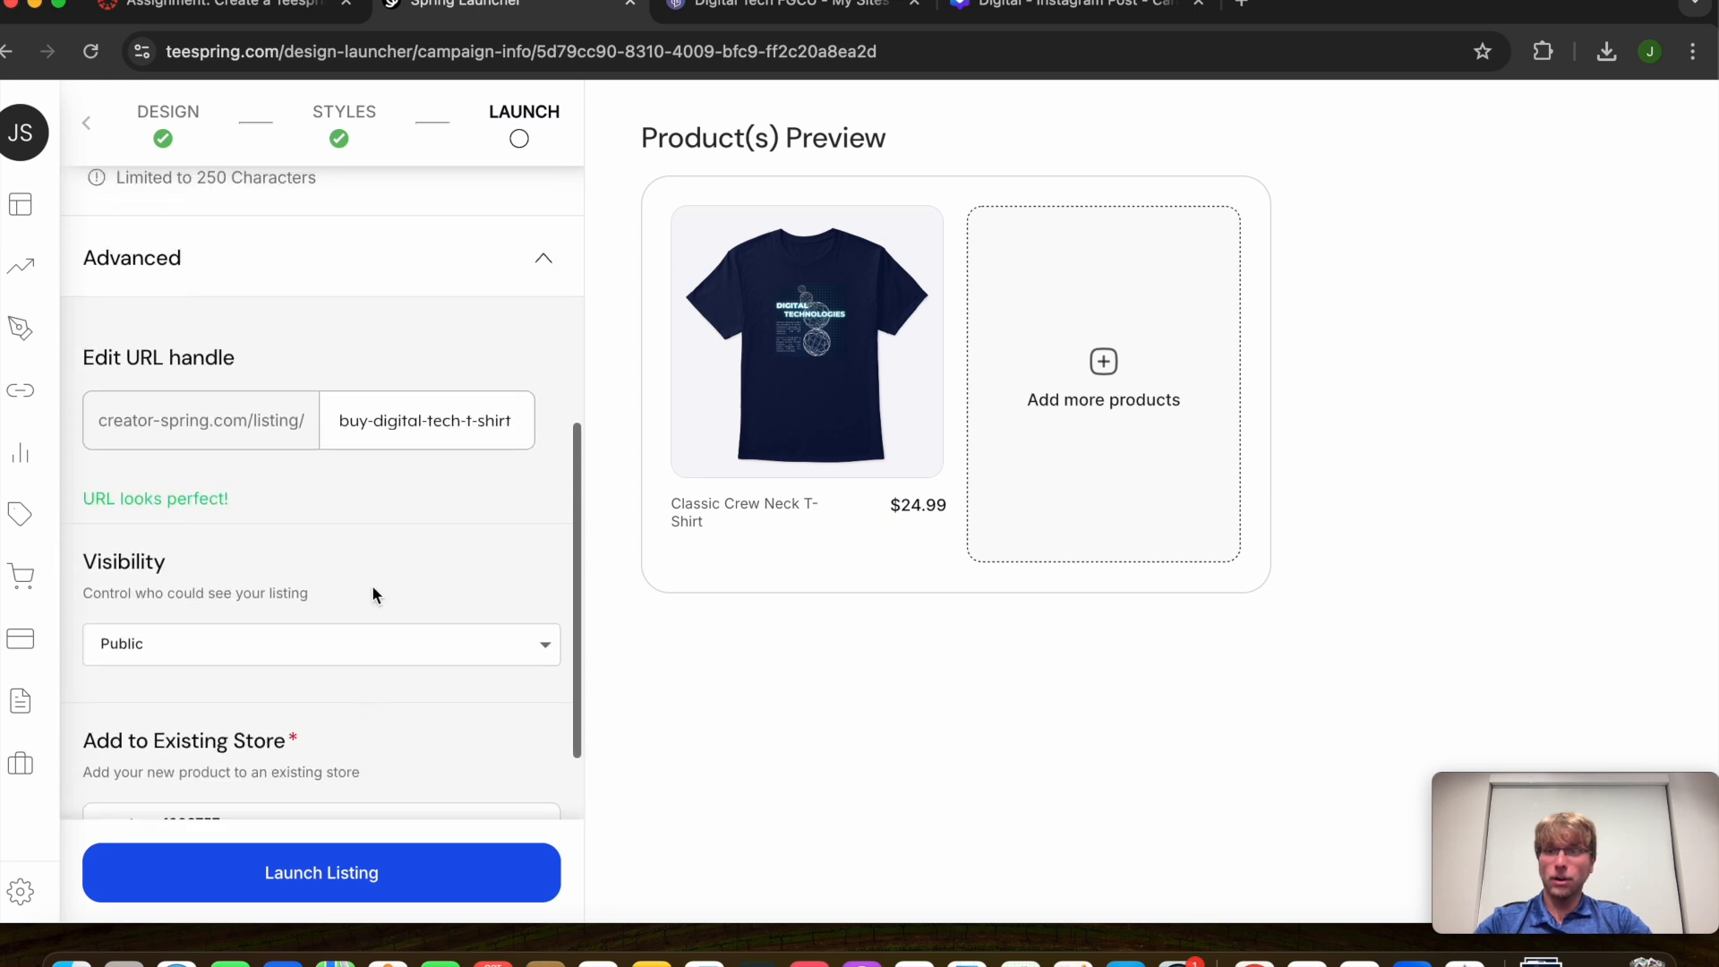
pyautogui.scroll(-2, 339, 591)
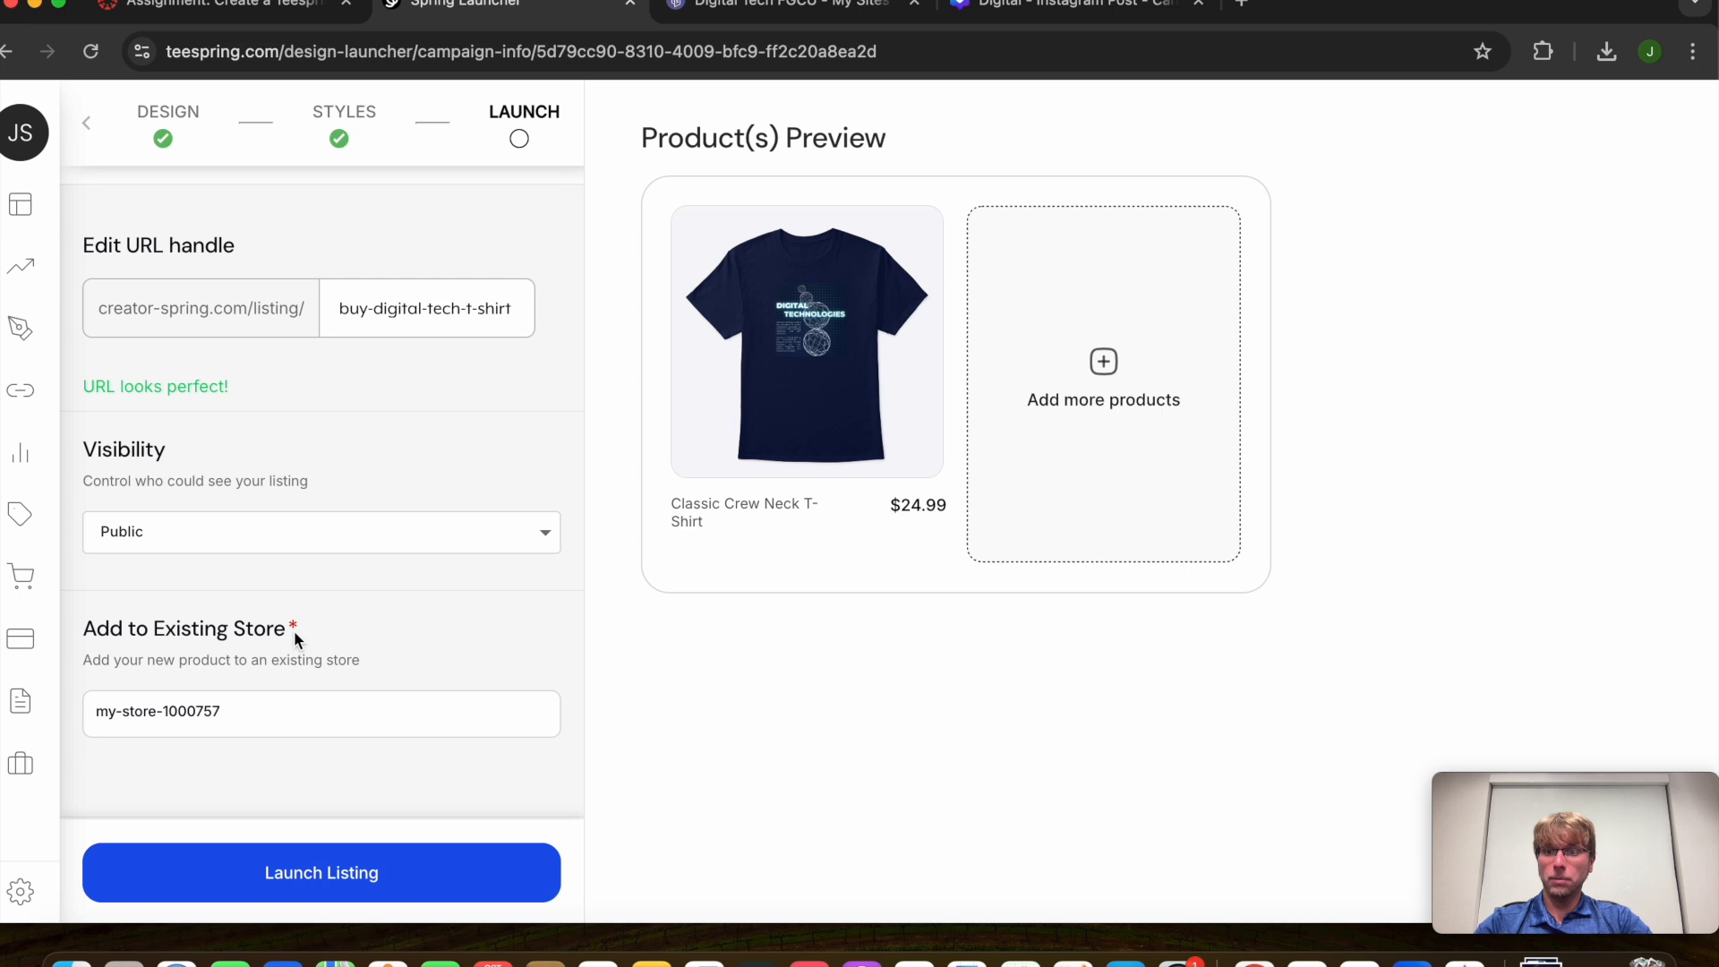
pyautogui.scroll(1, 317, 680)
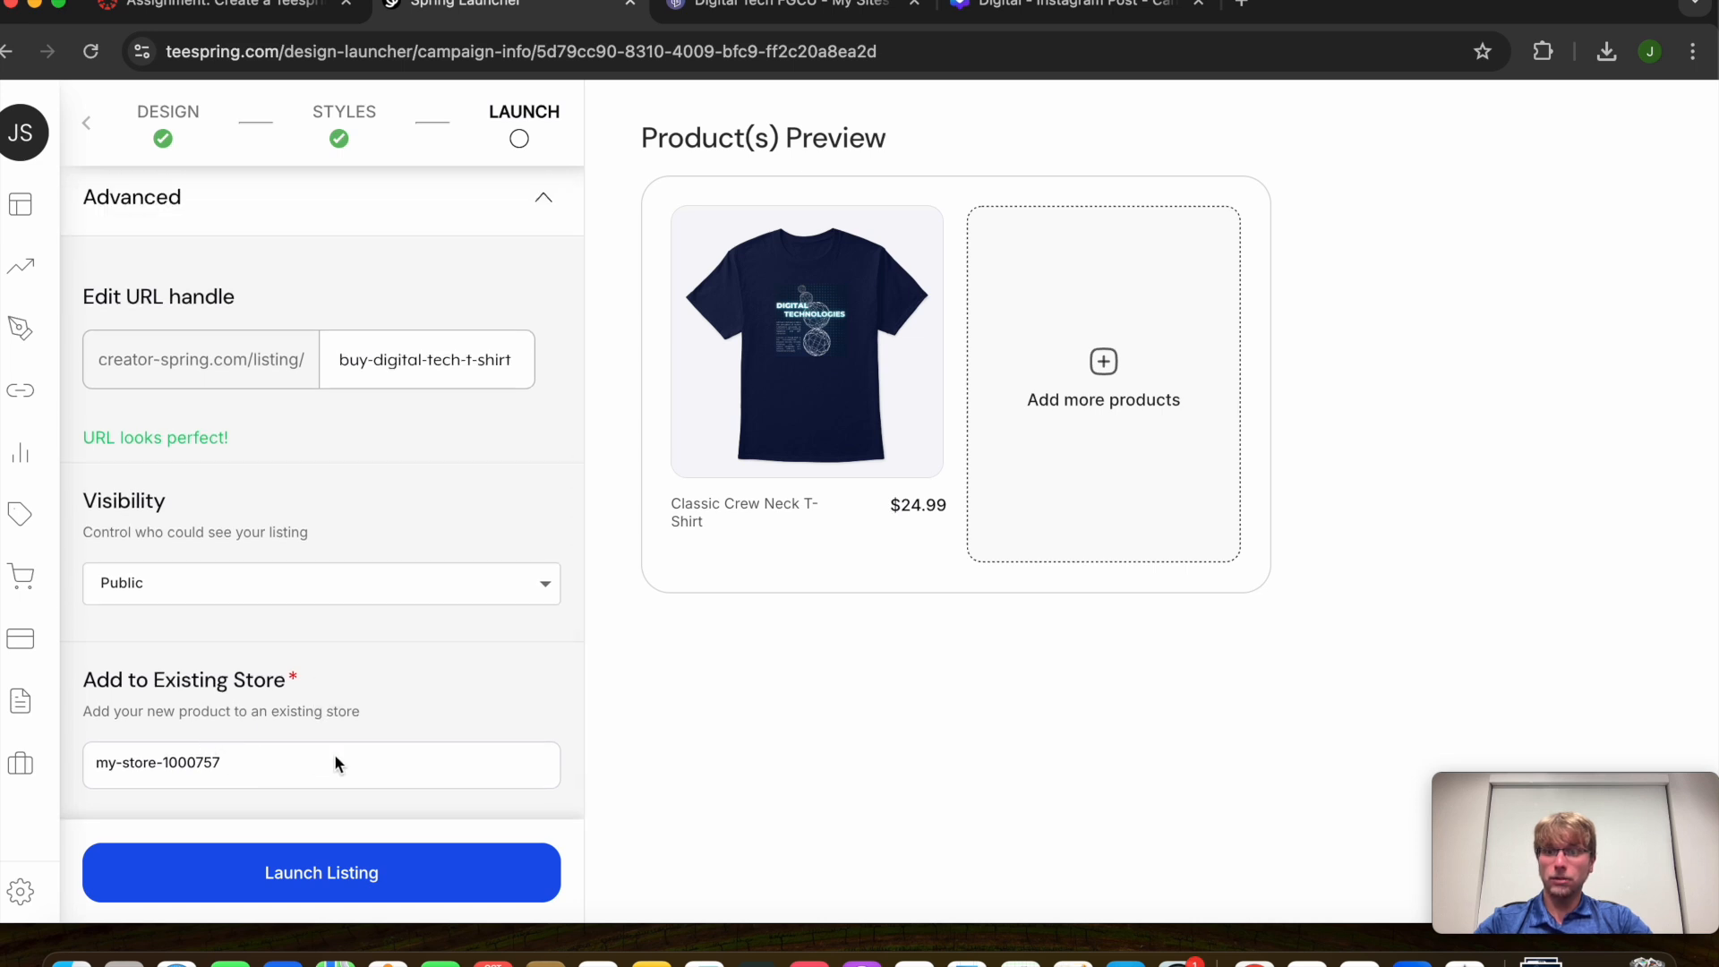
pyautogui.scroll(1, 335, 760)
pyautogui.scroll(8, 335, 760)
pyautogui.scroll(-10, 336, 760)
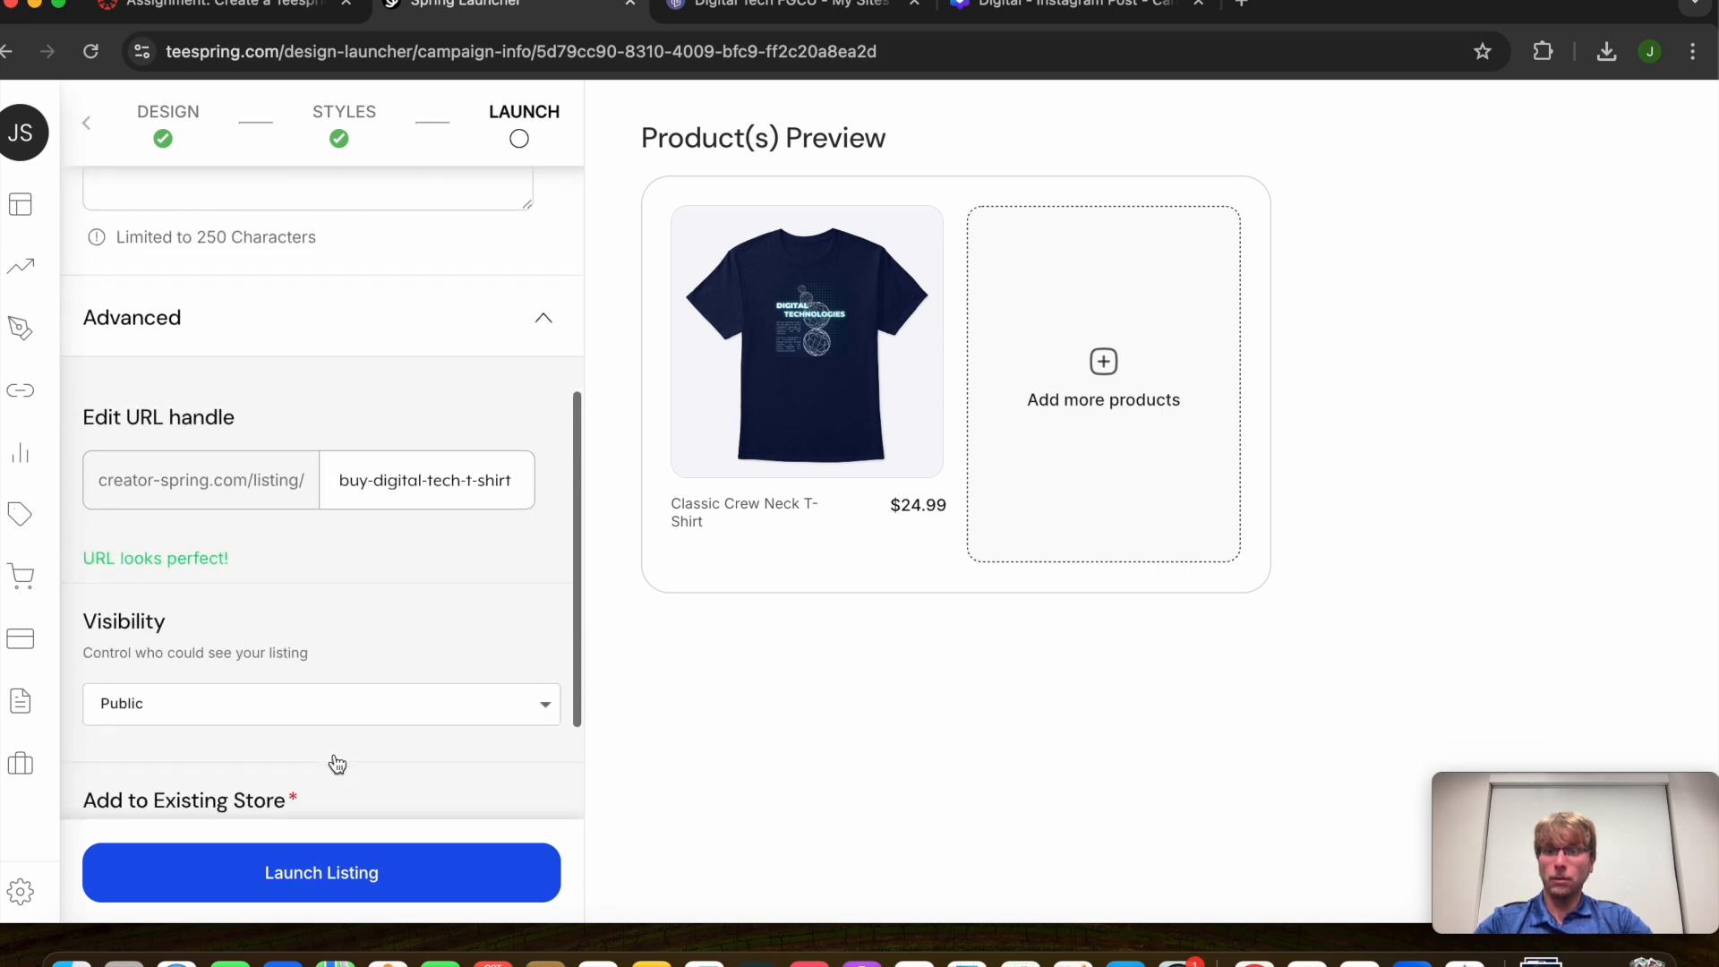
pyautogui.scroll(12, 308, 661)
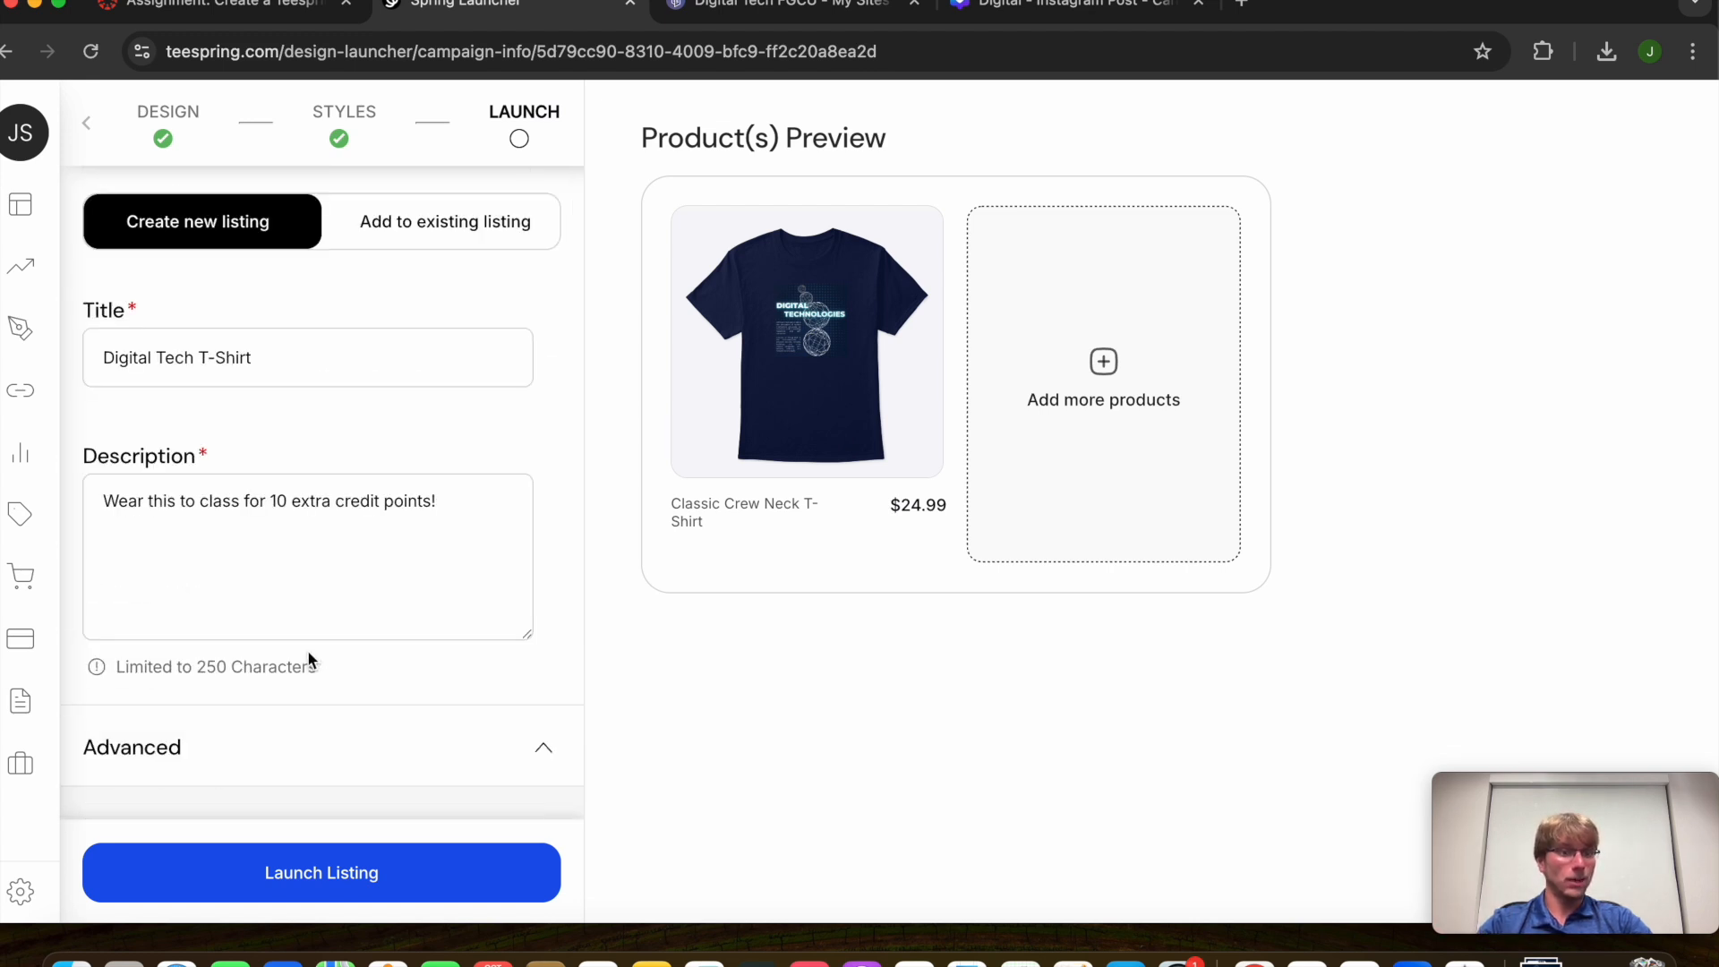
pyautogui.scroll(-10, 371, 736)
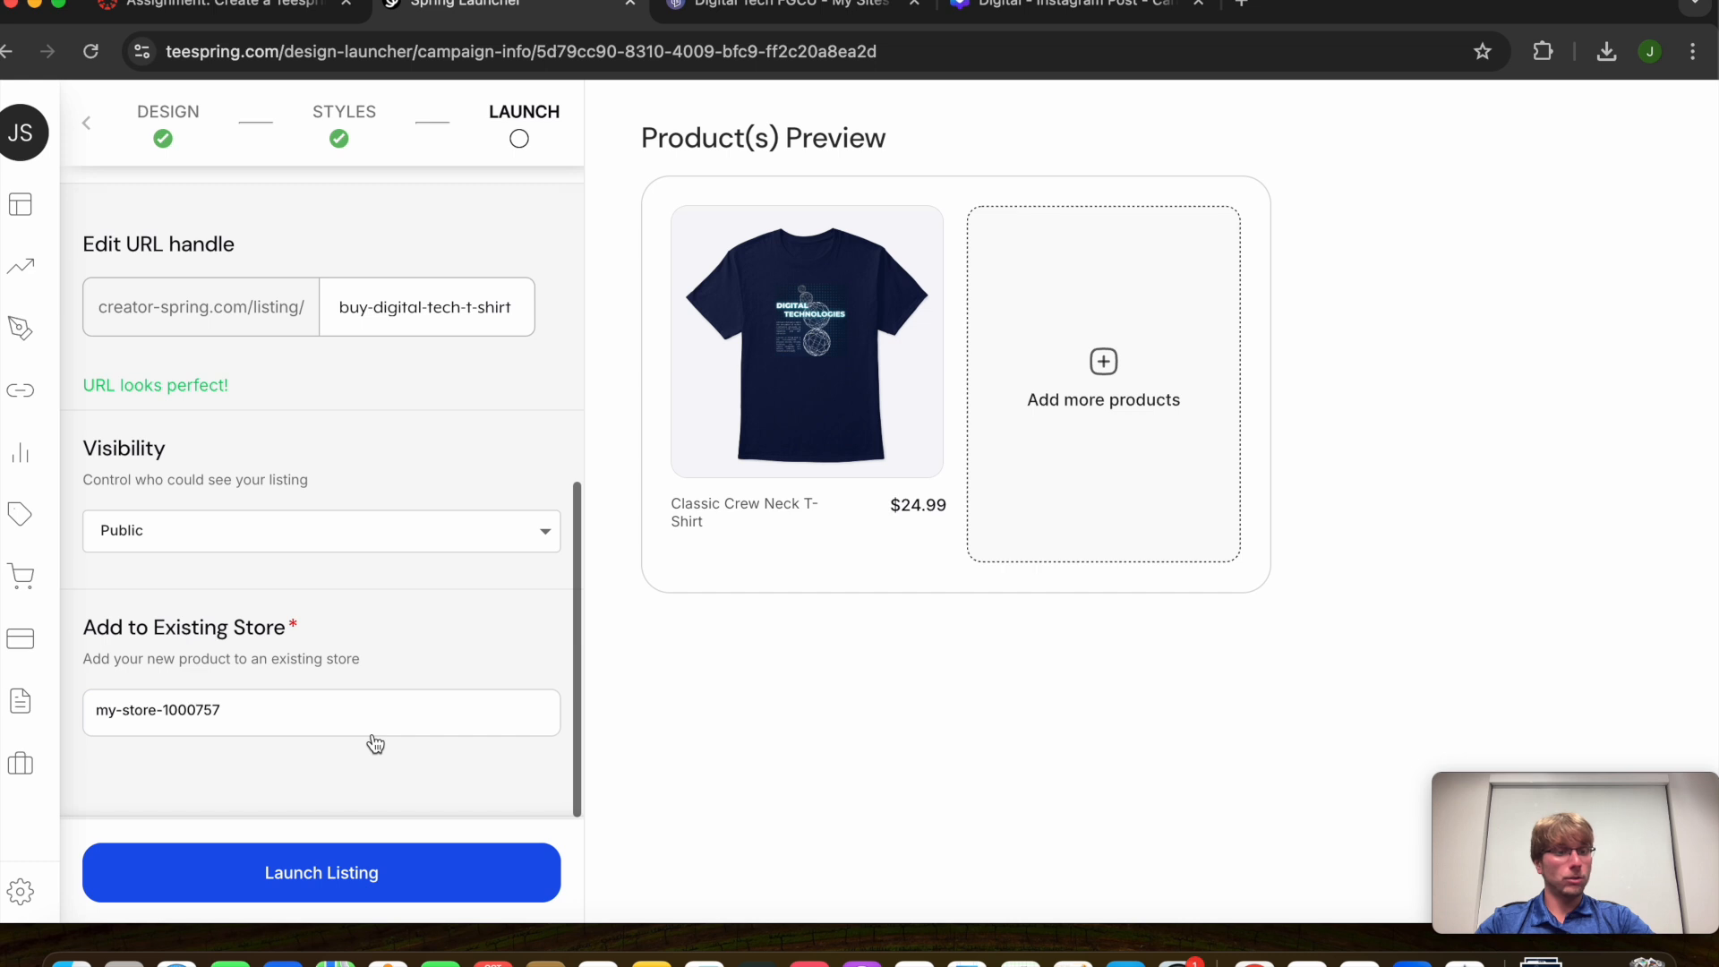
pyautogui.click(380, 869)
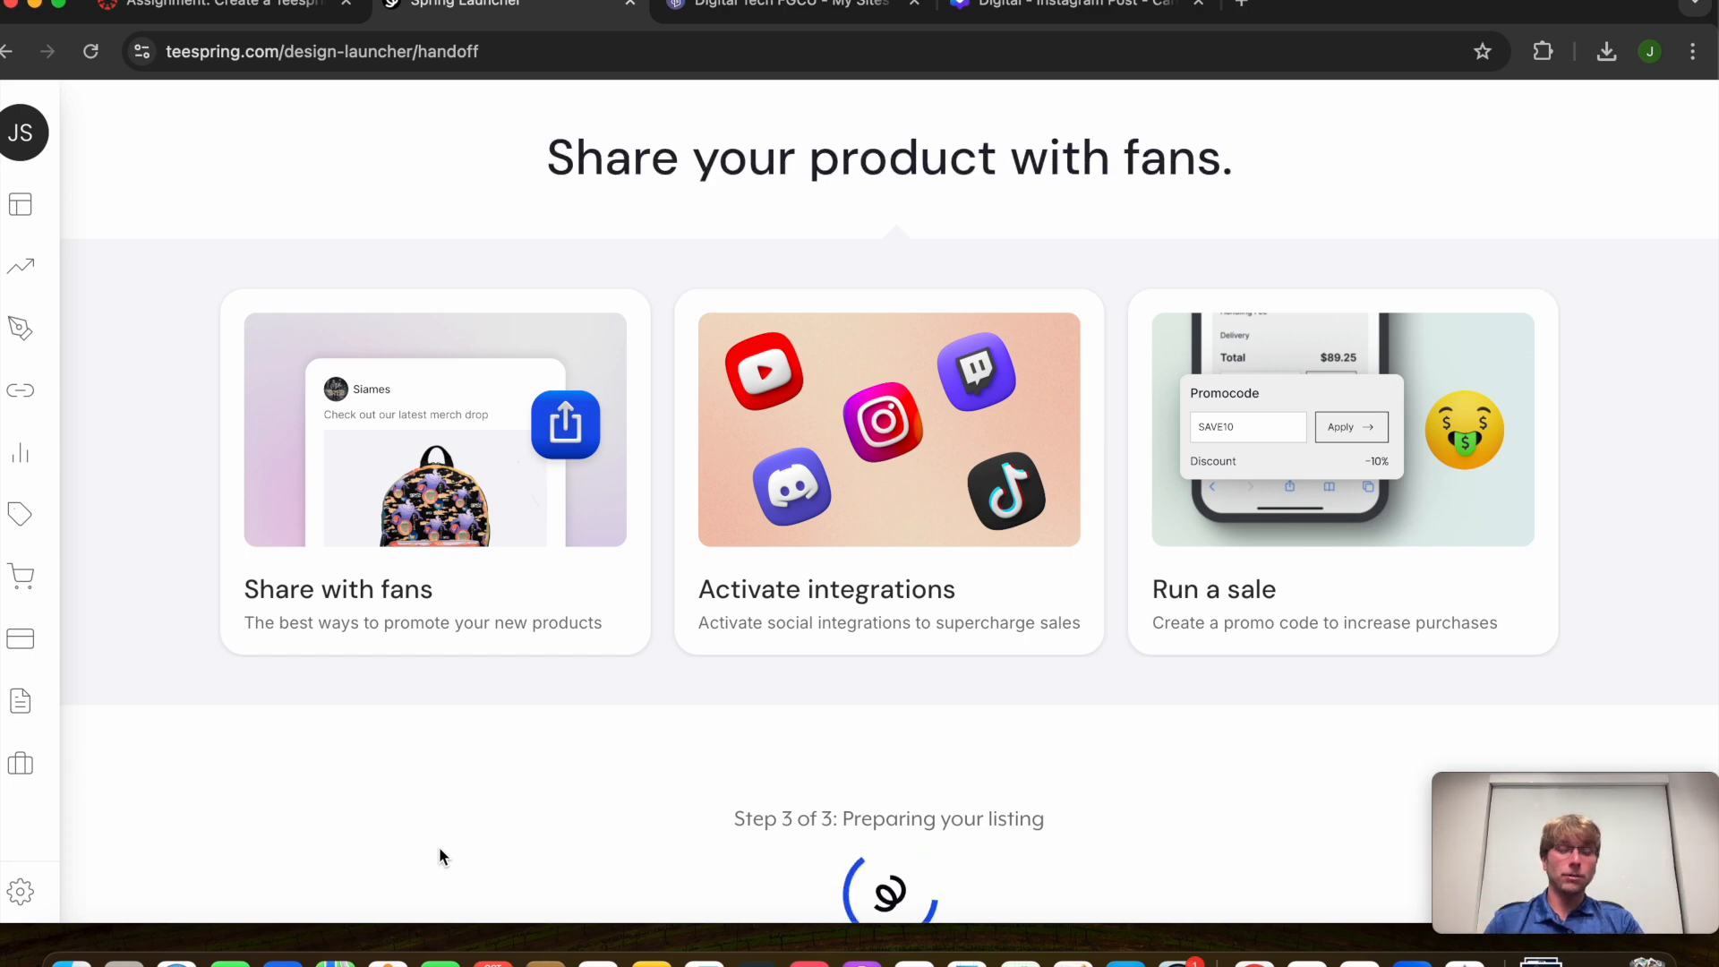
# Copy the live Digital Tech T-Shirt listing's share URL
pyautogui.scroll(-2, 538, 828)
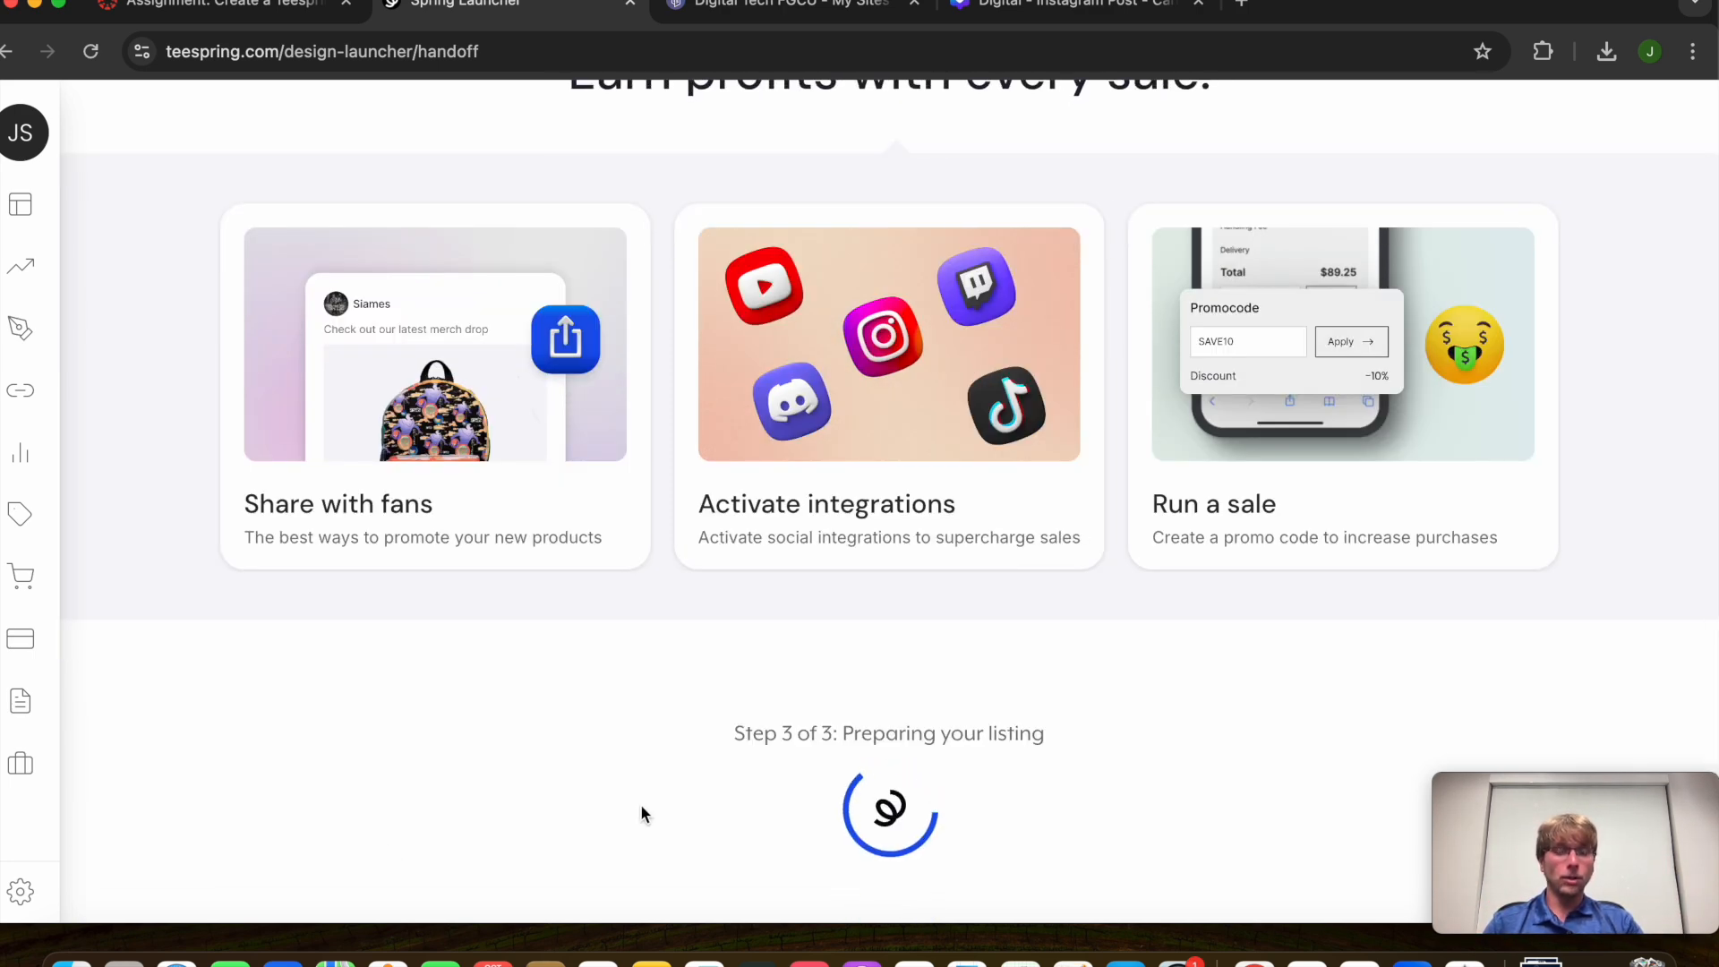
pyautogui.scroll(-1, 641, 806)
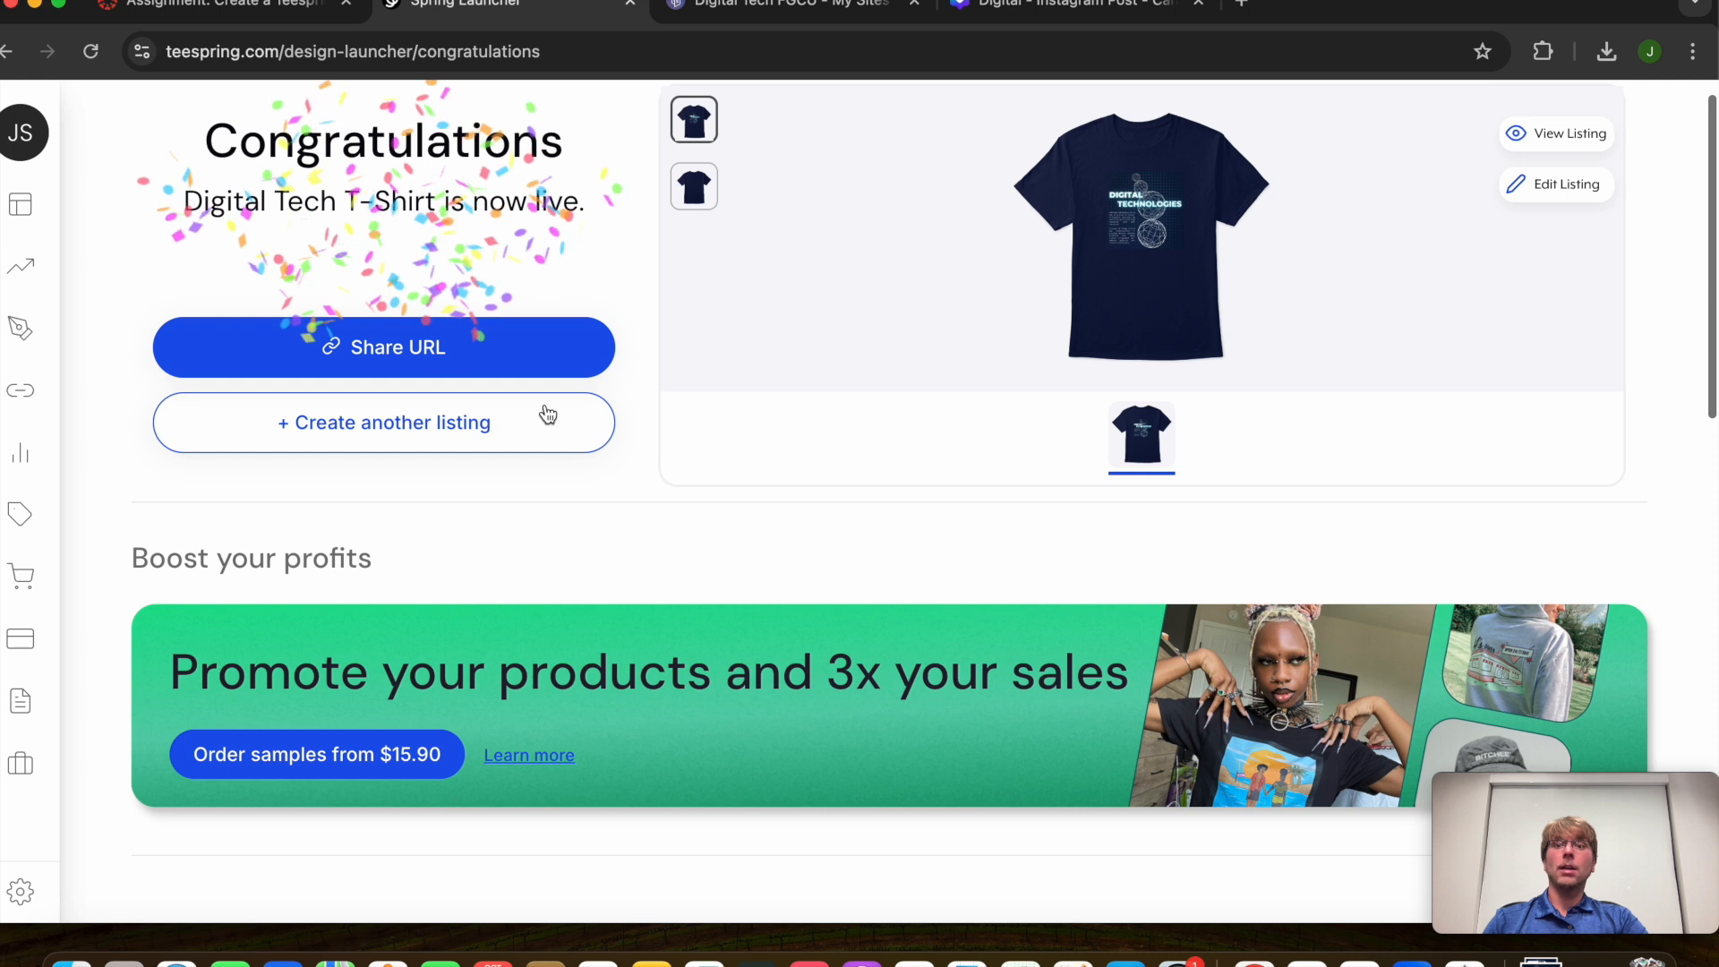
pyautogui.click(480, 348)
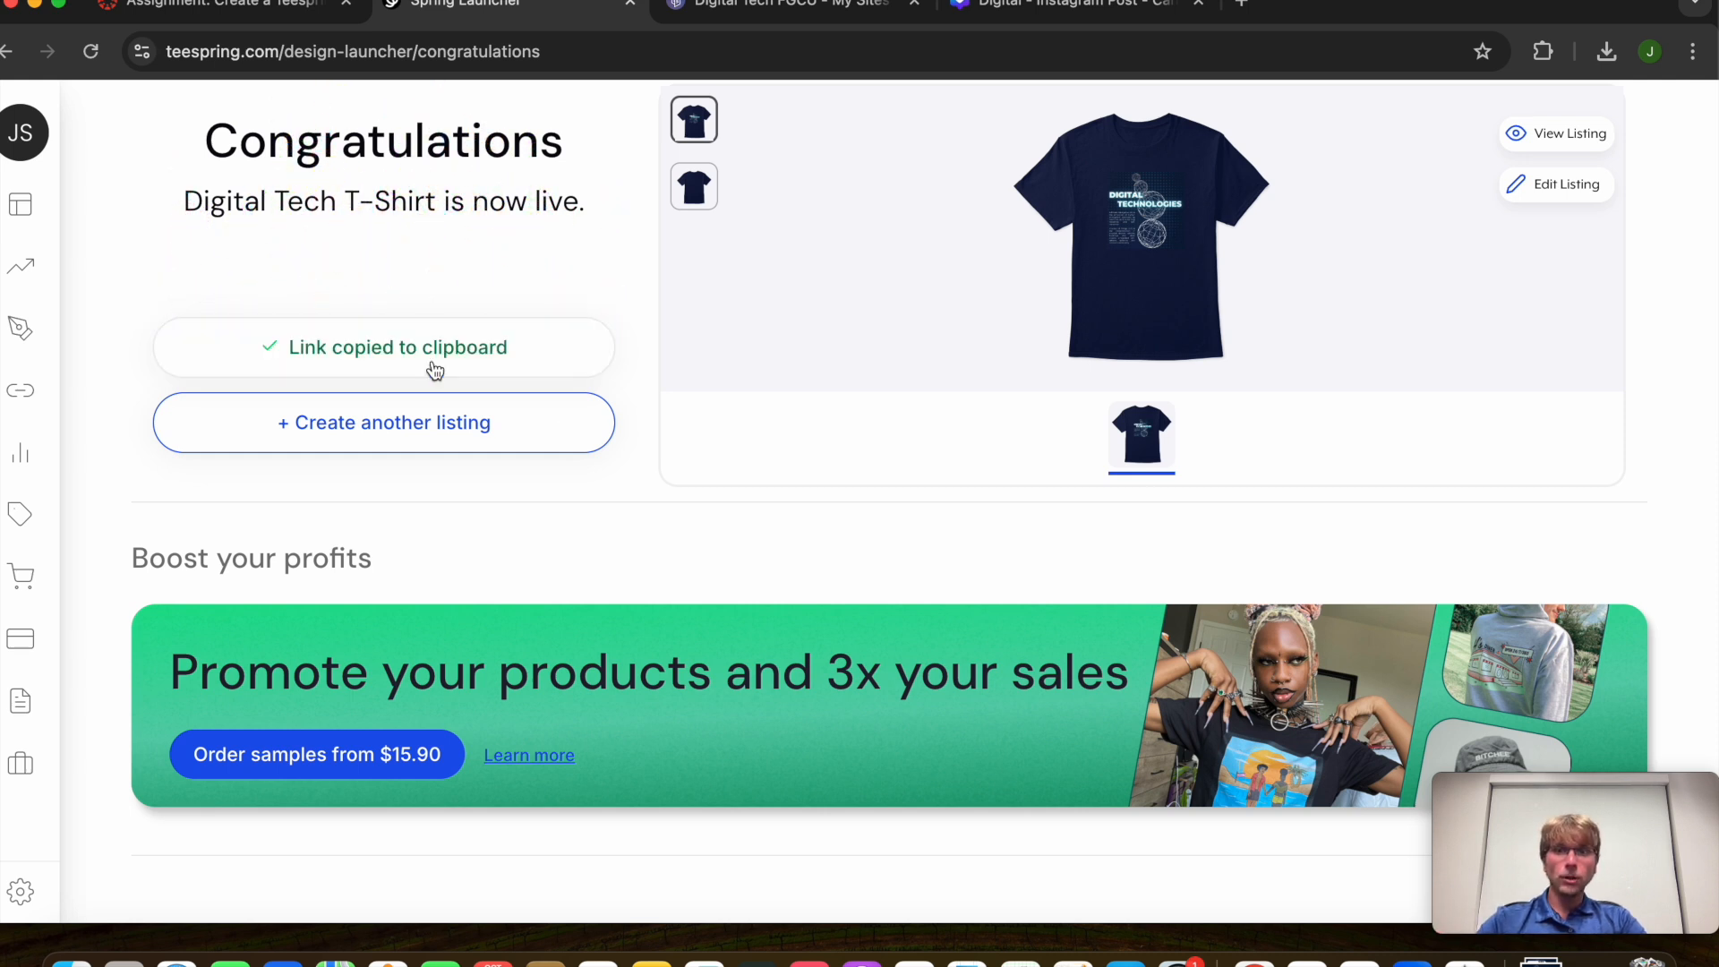
# Load the copied link in a new tab and scroll through the navy $24.99 product page
pyautogui.click(1242, 3)
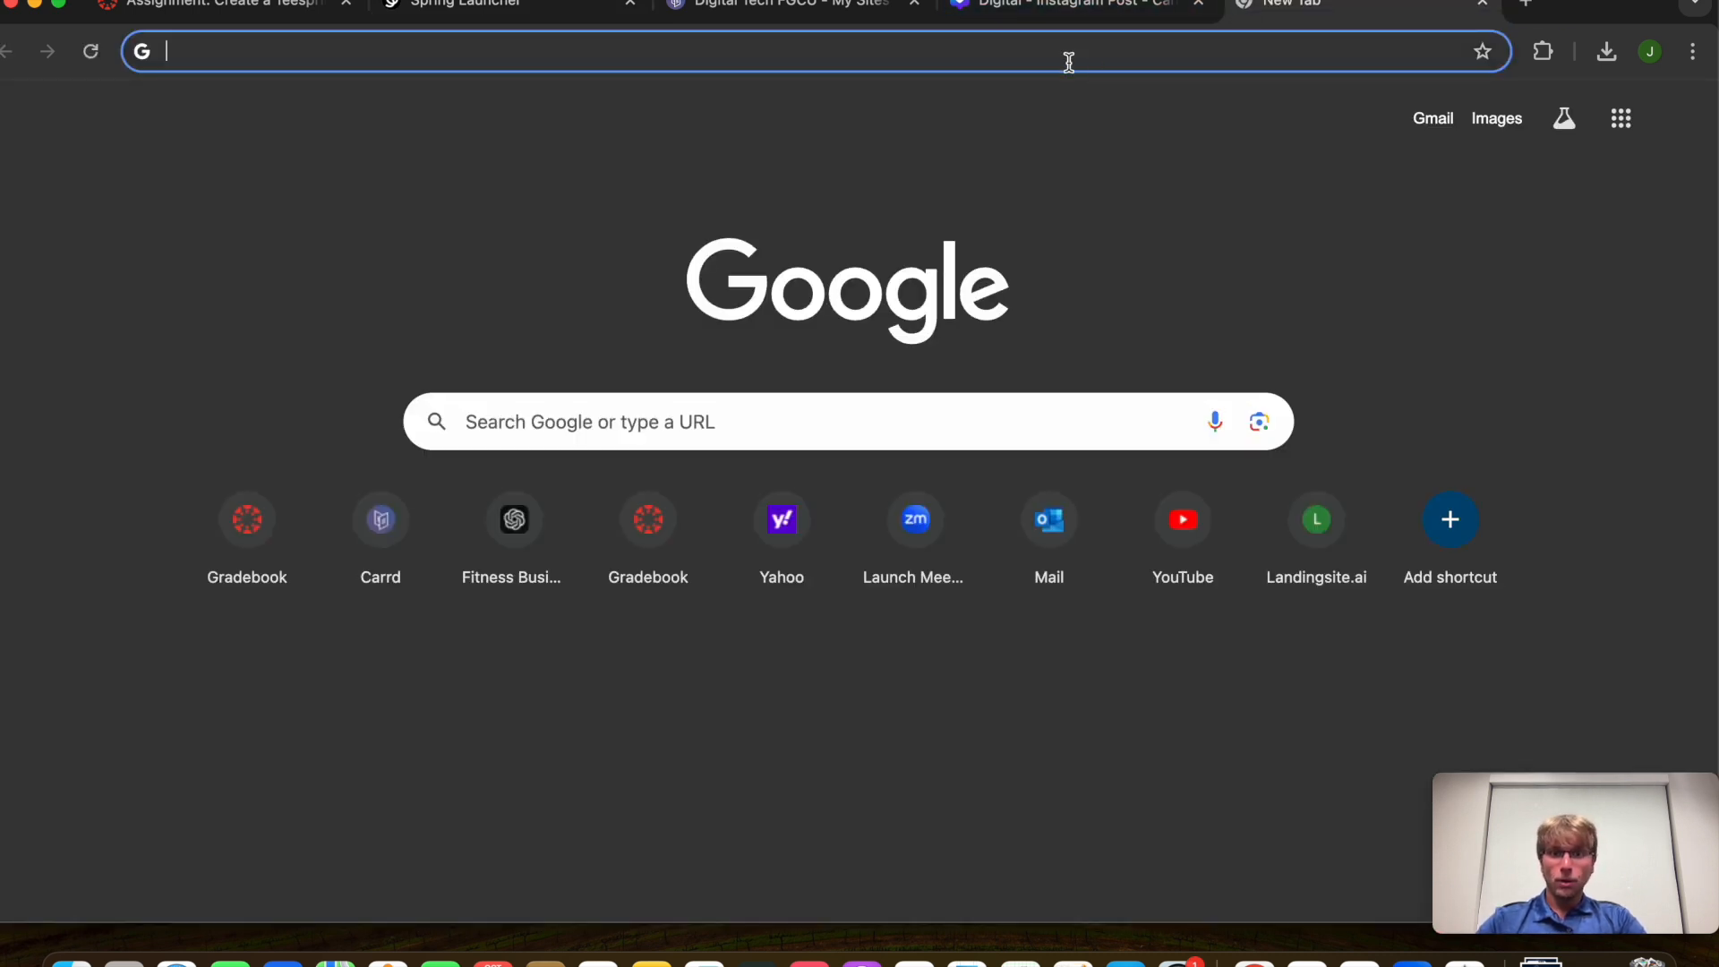
pyautogui.press('super+v')
pyautogui.press('Return')
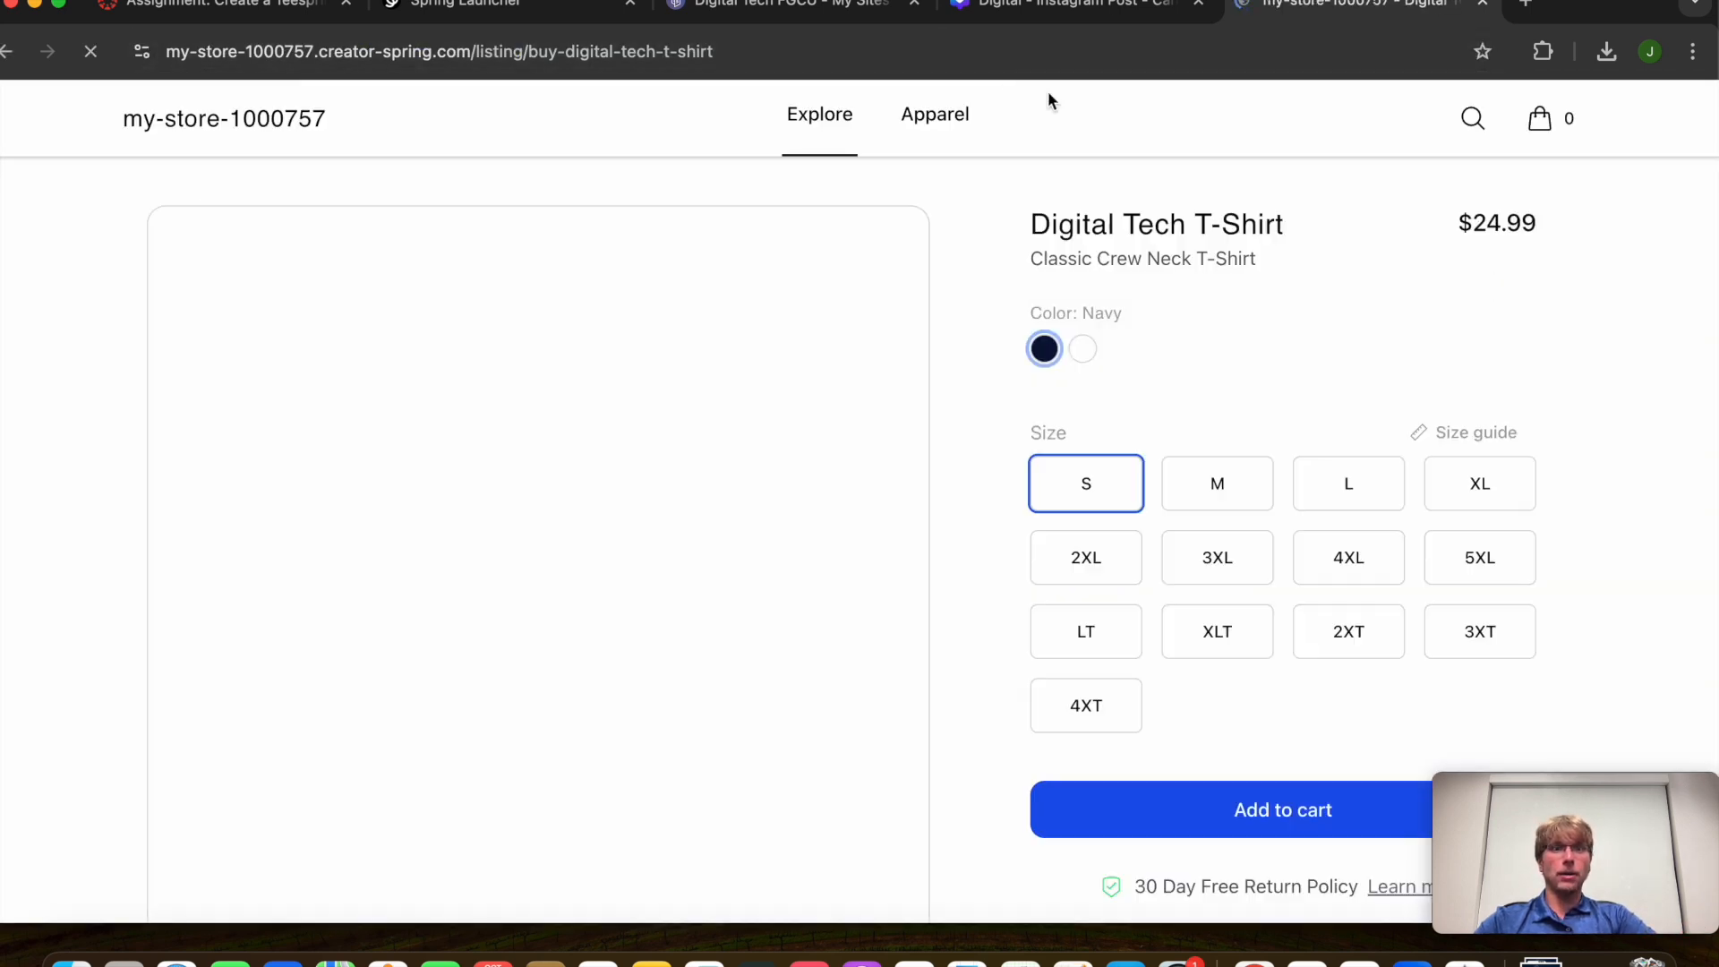
pyautogui.scroll(-2, 1120, 703)
pyautogui.scroll(2, 1204, 445)
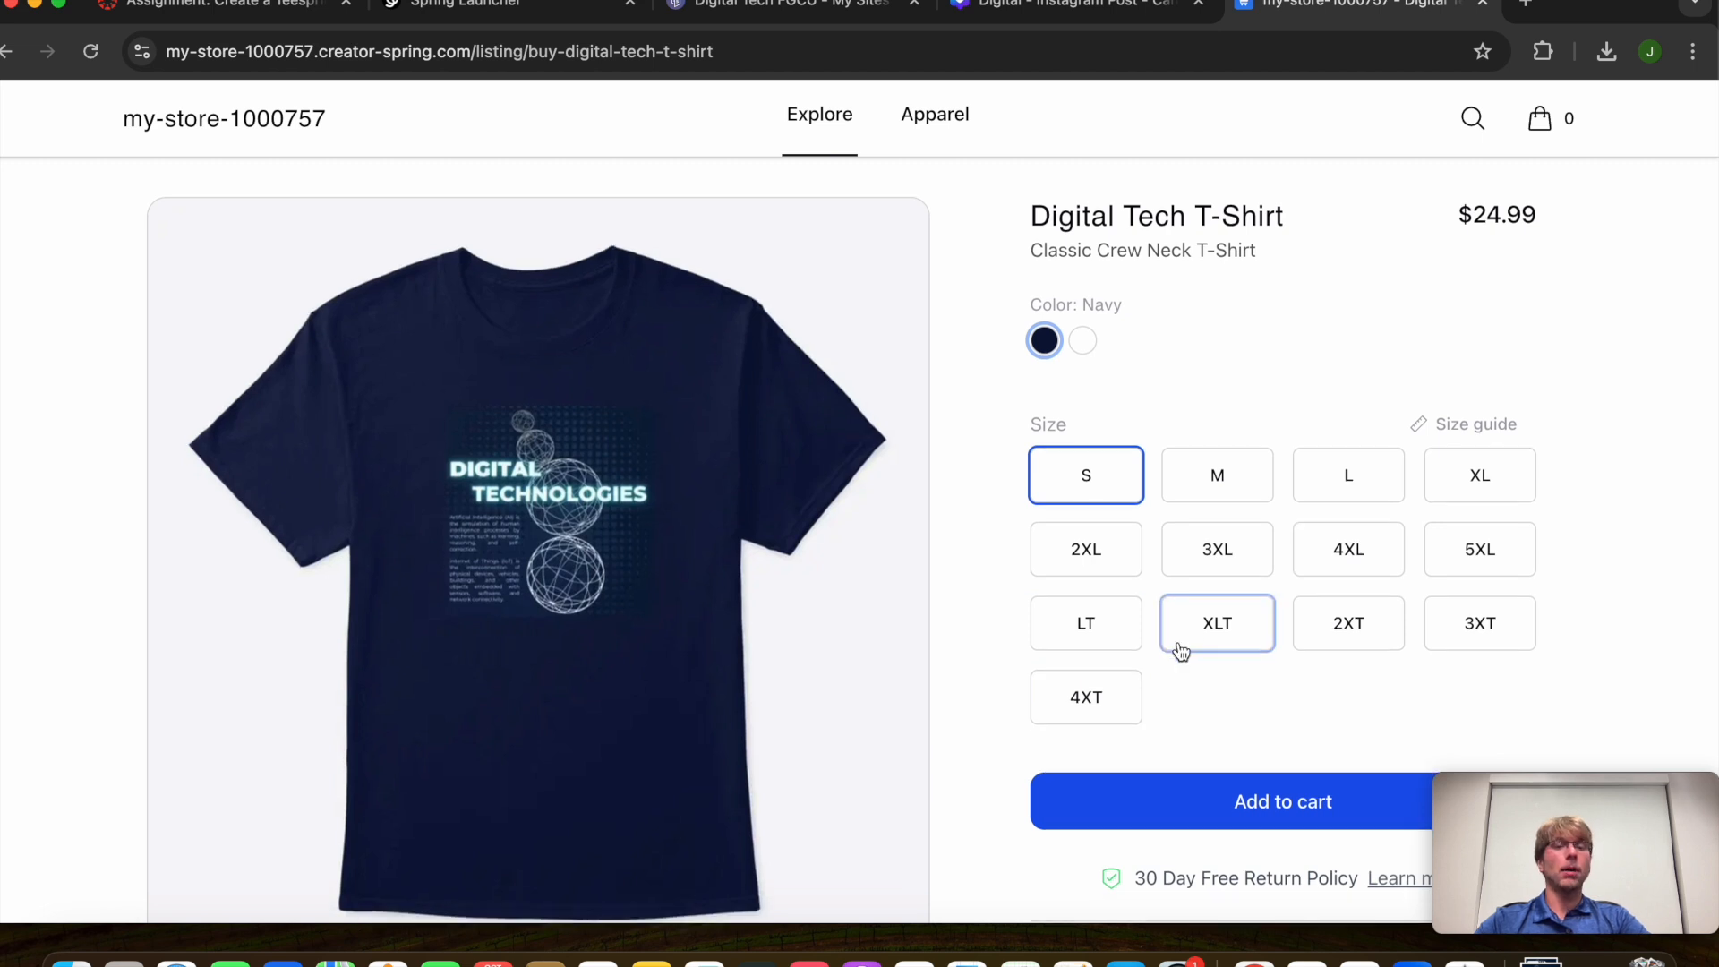
pyautogui.scroll(-5, 1178, 644)
pyautogui.scroll(-4, 1178, 648)
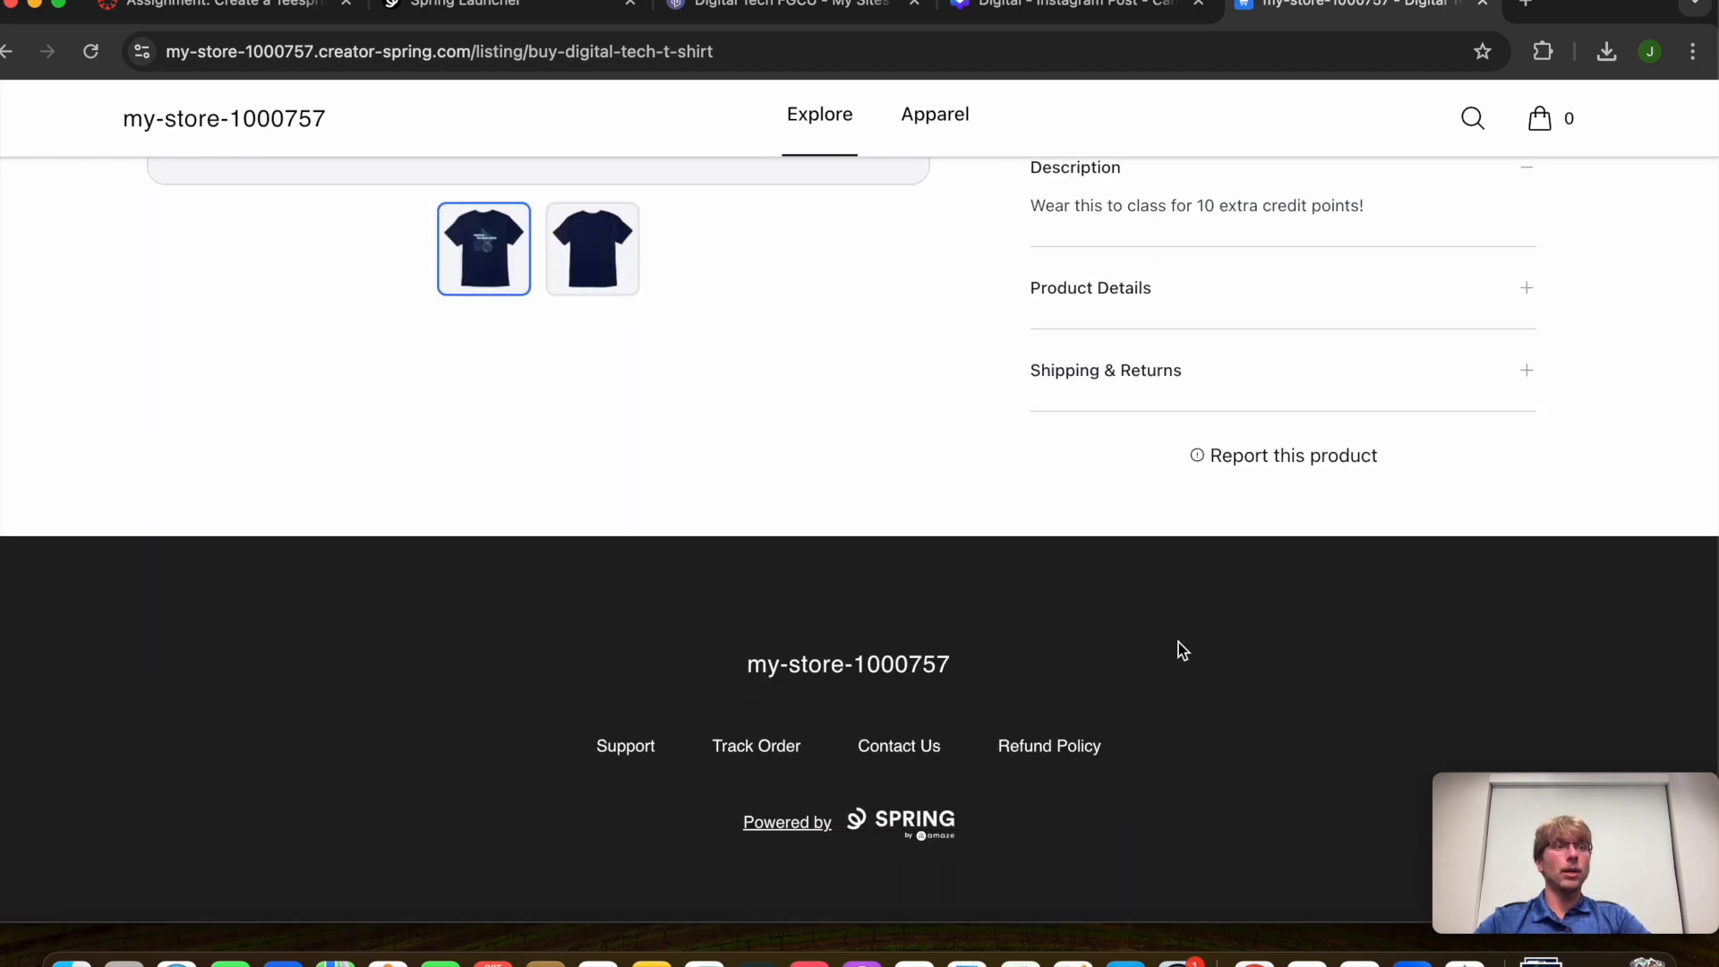
pyautogui.scroll(9, 1179, 648)
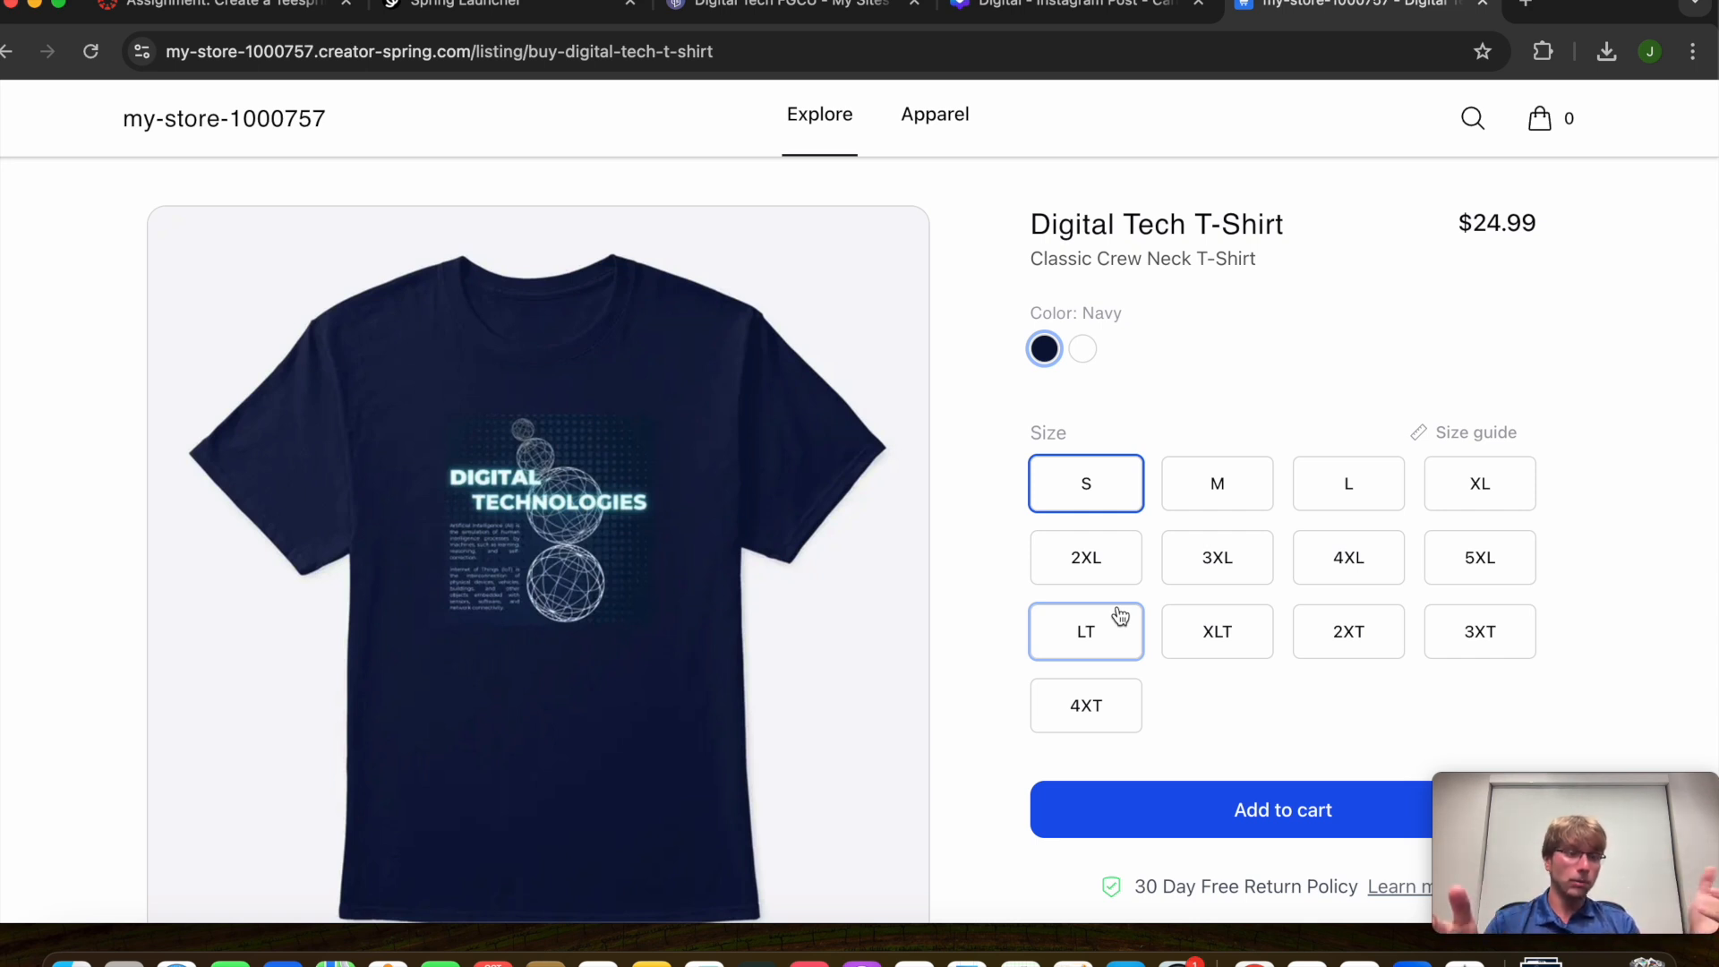
pyautogui.click(1011, 10)
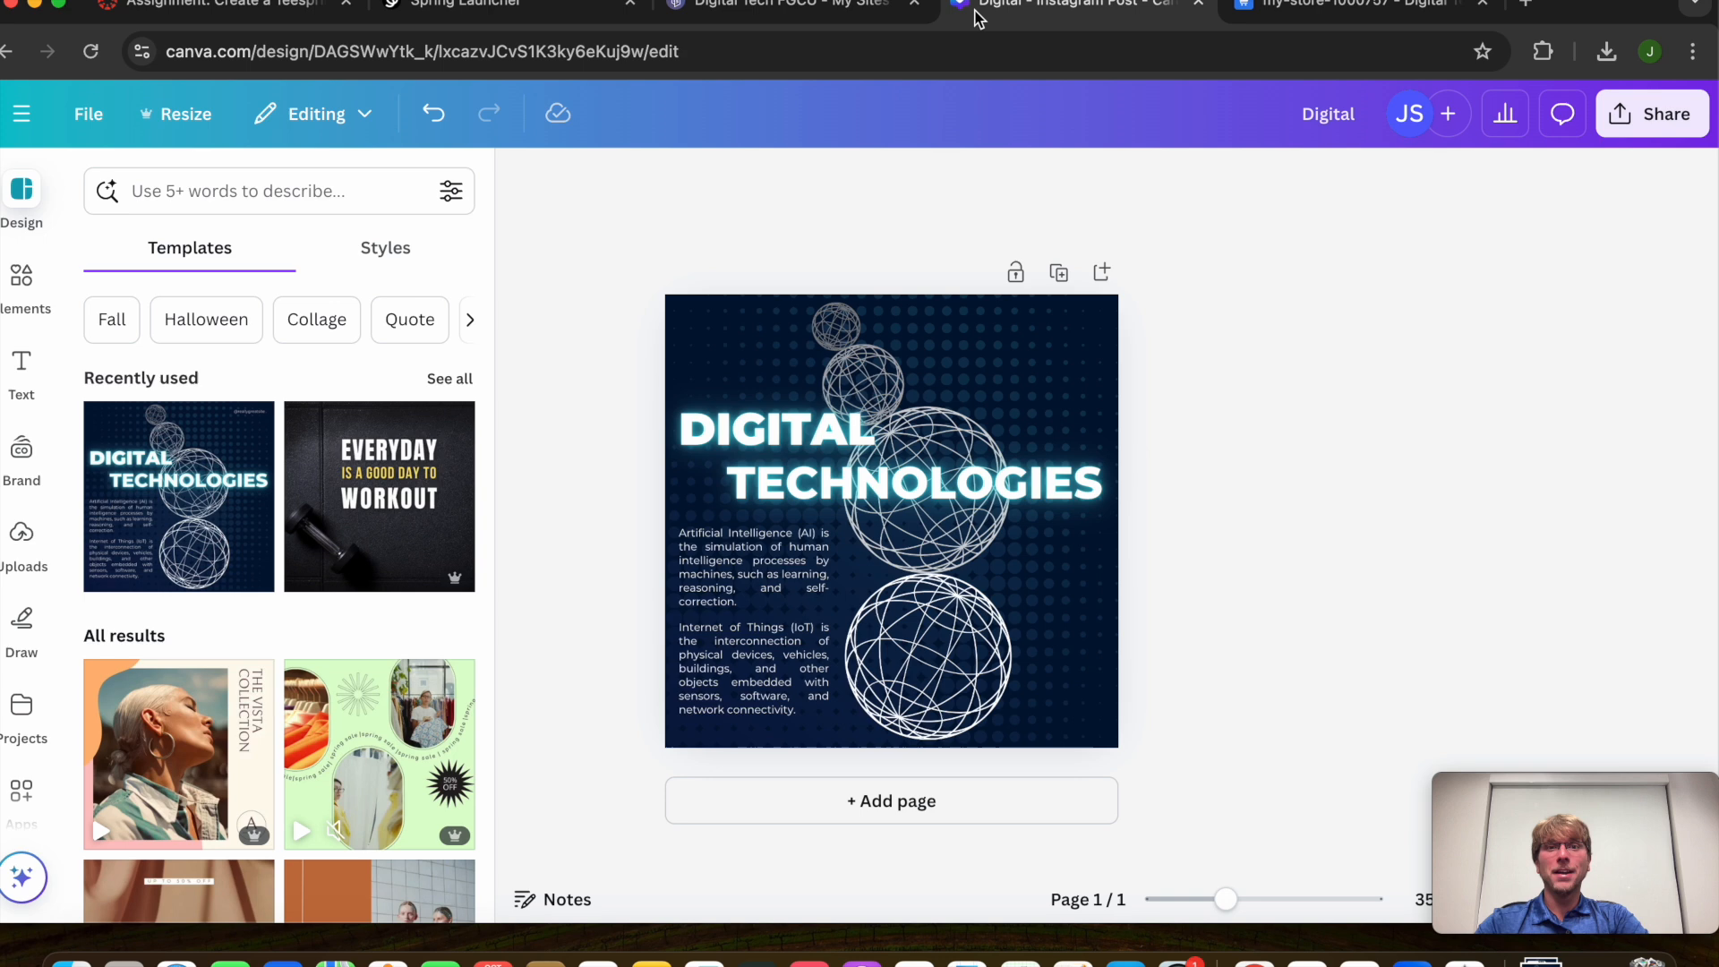
pyautogui.click(788, 11)
pyautogui.click(492, 13)
pyautogui.click(727, 16)
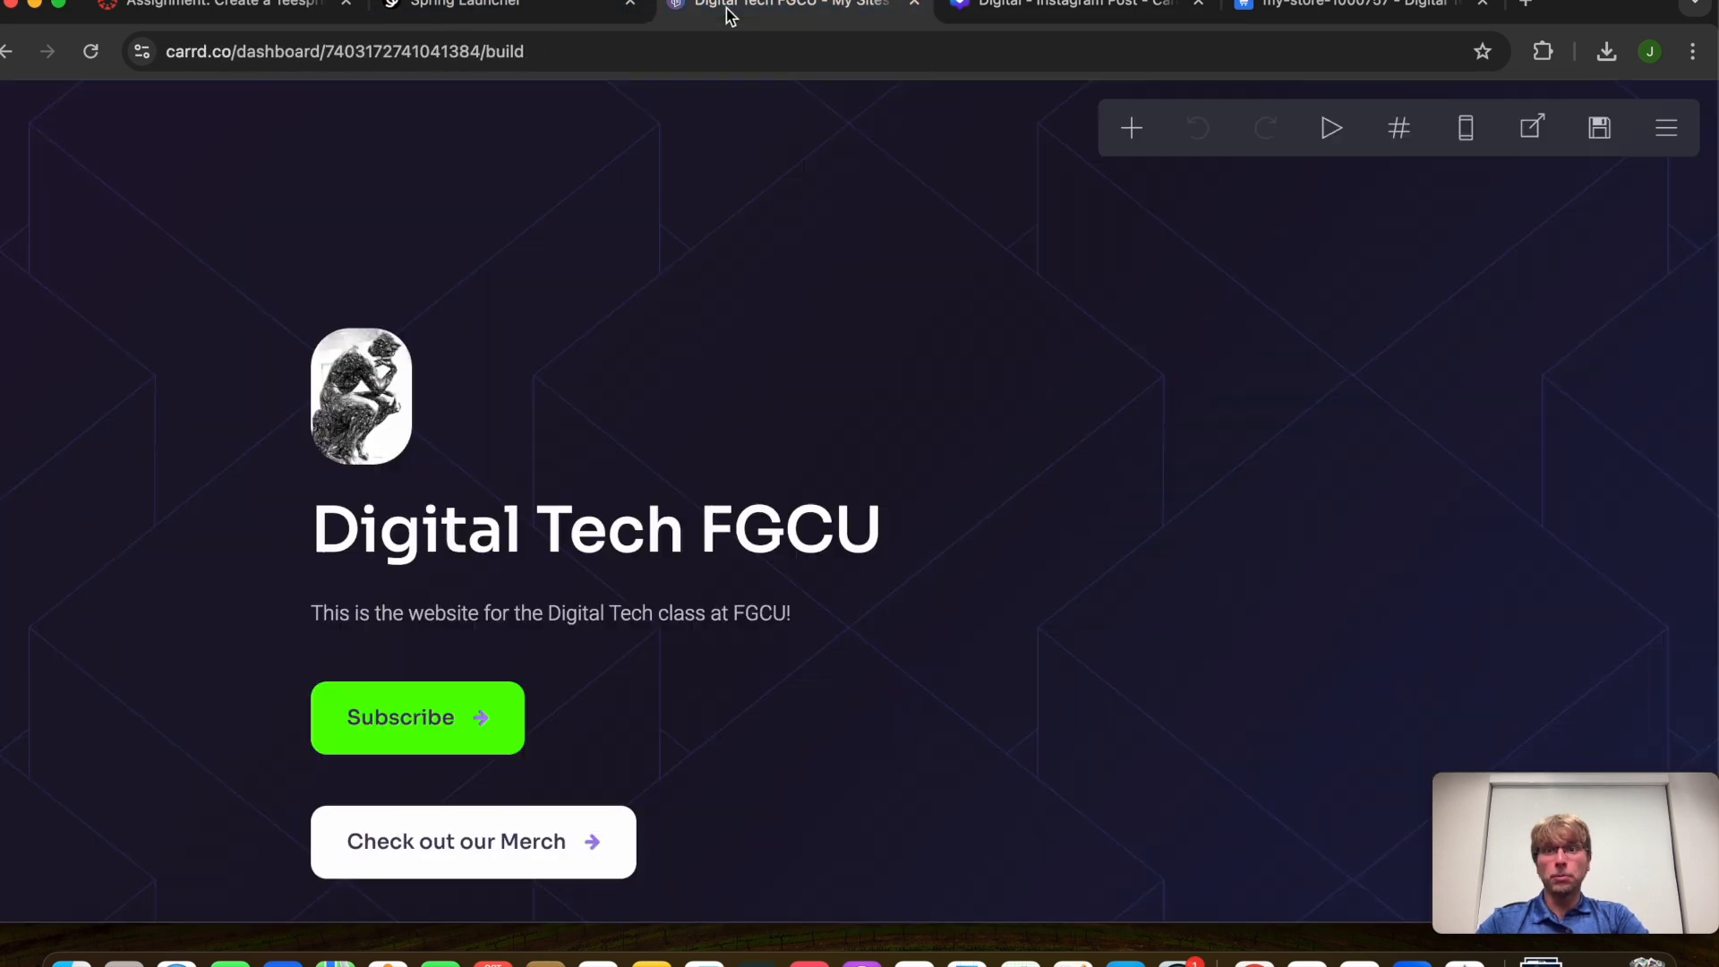
pyautogui.click(475, 15)
pyautogui.click(278, 13)
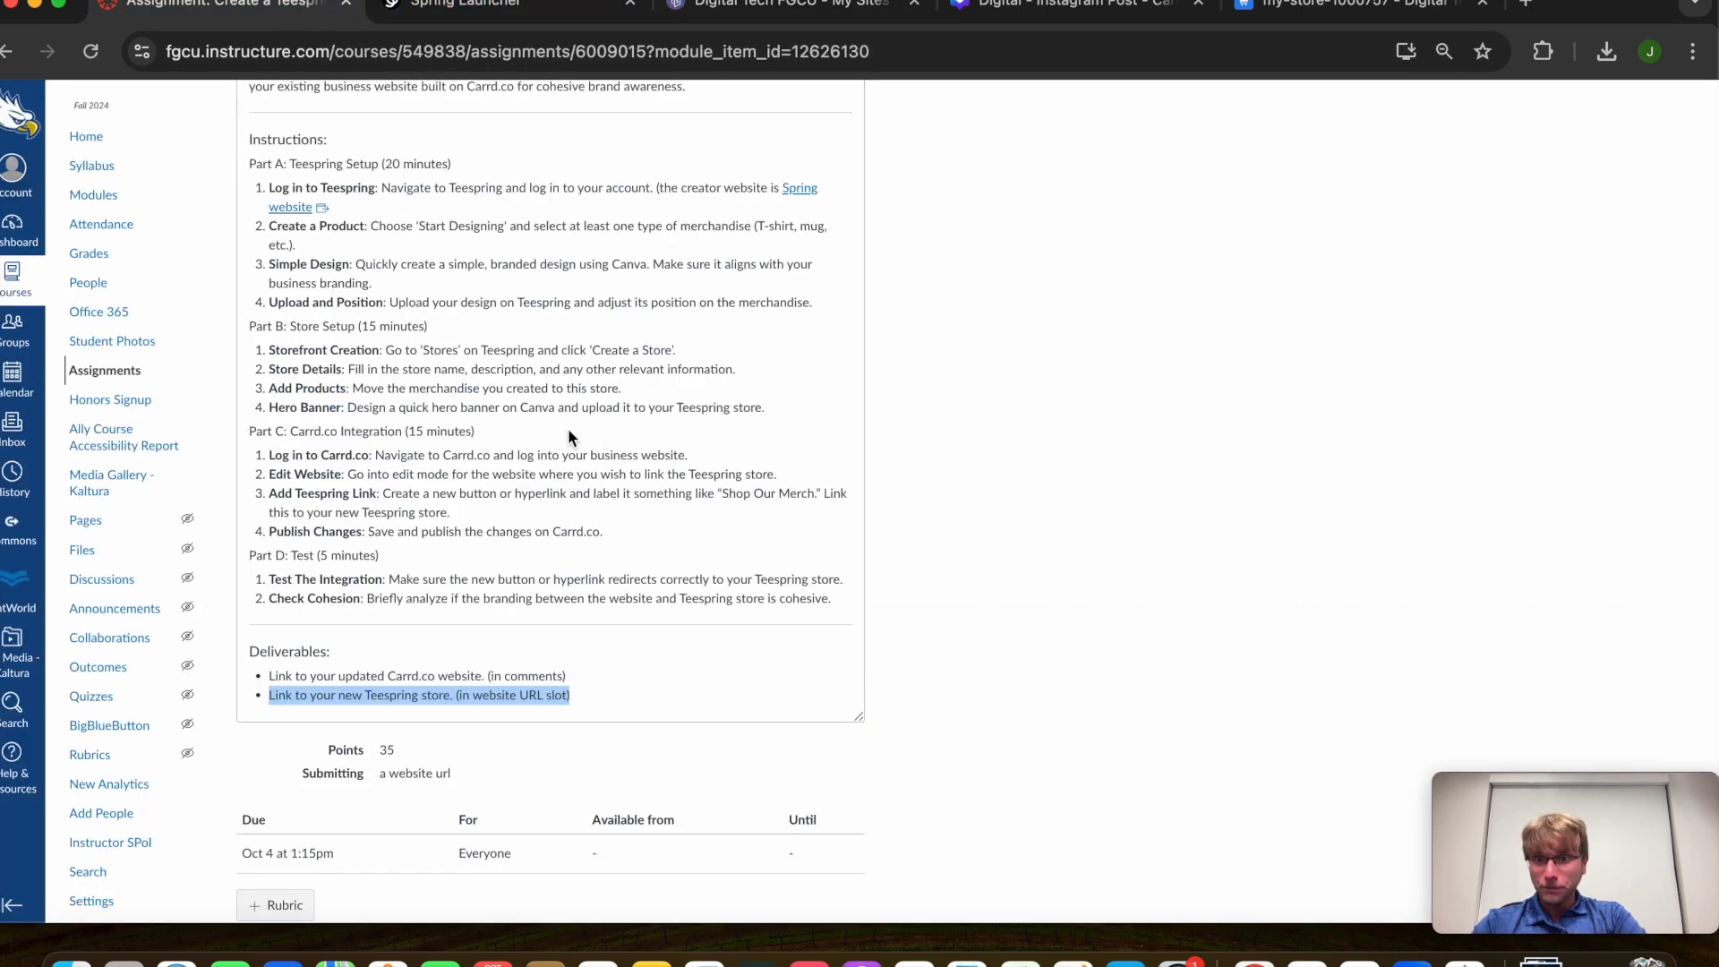
pyautogui.click(577, 499)
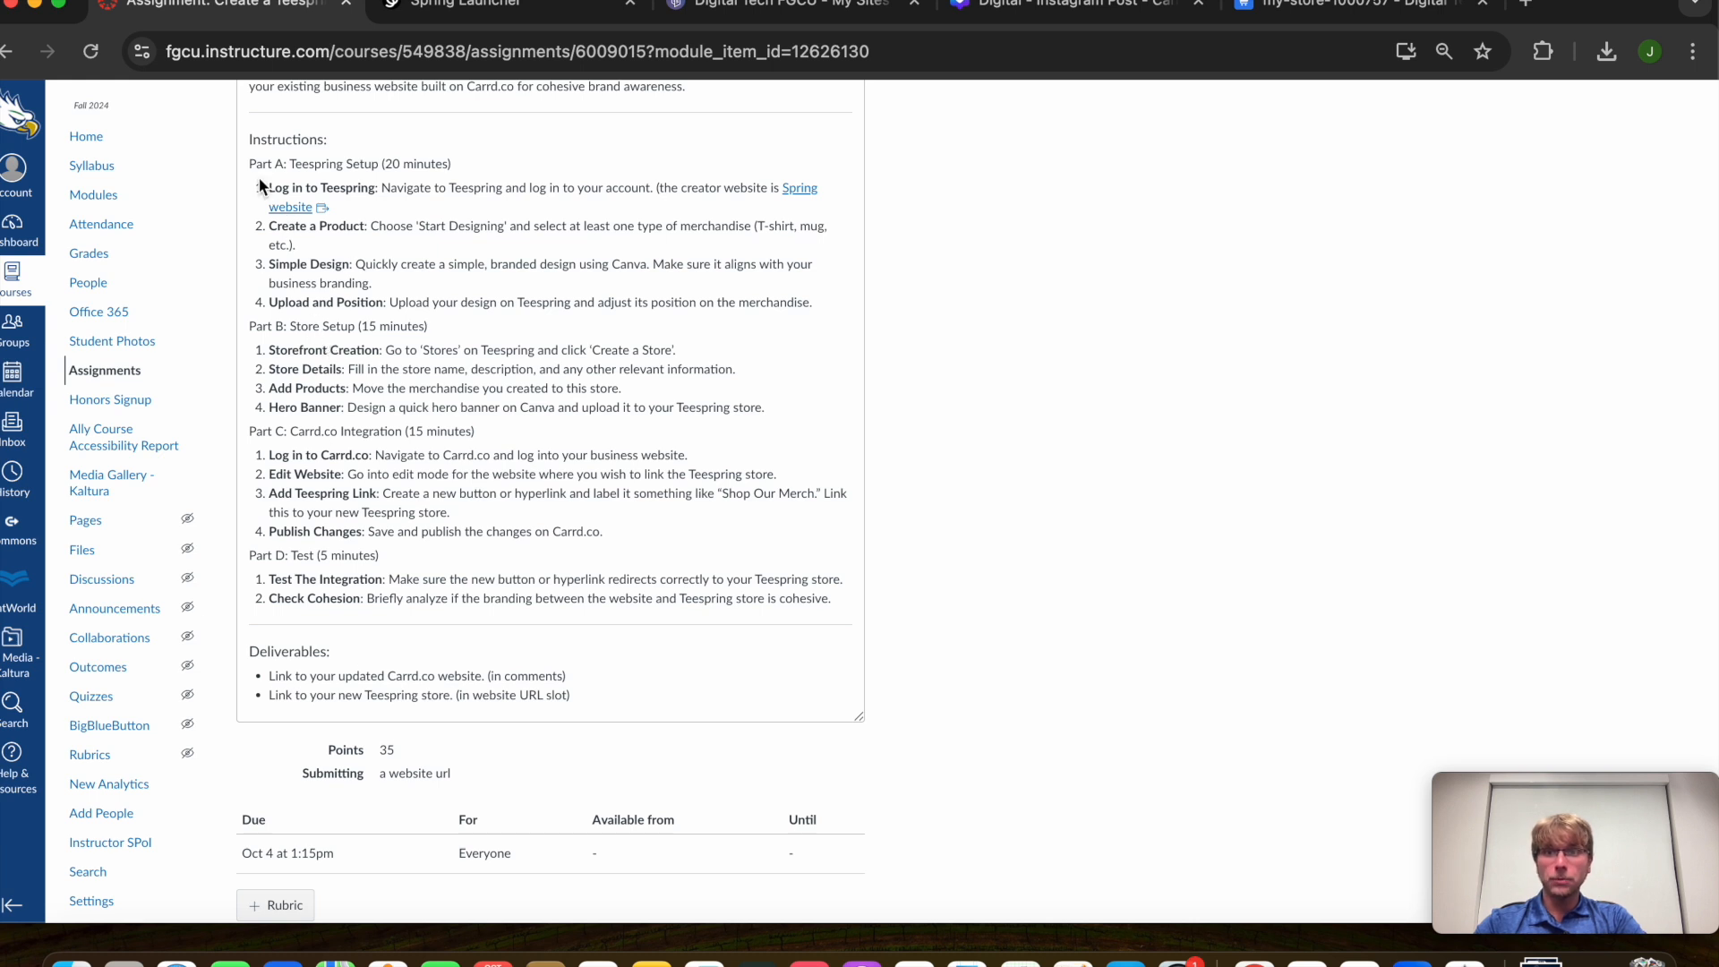
pyautogui.moveTo(248, 167); pyautogui.dragTo(832, 314)
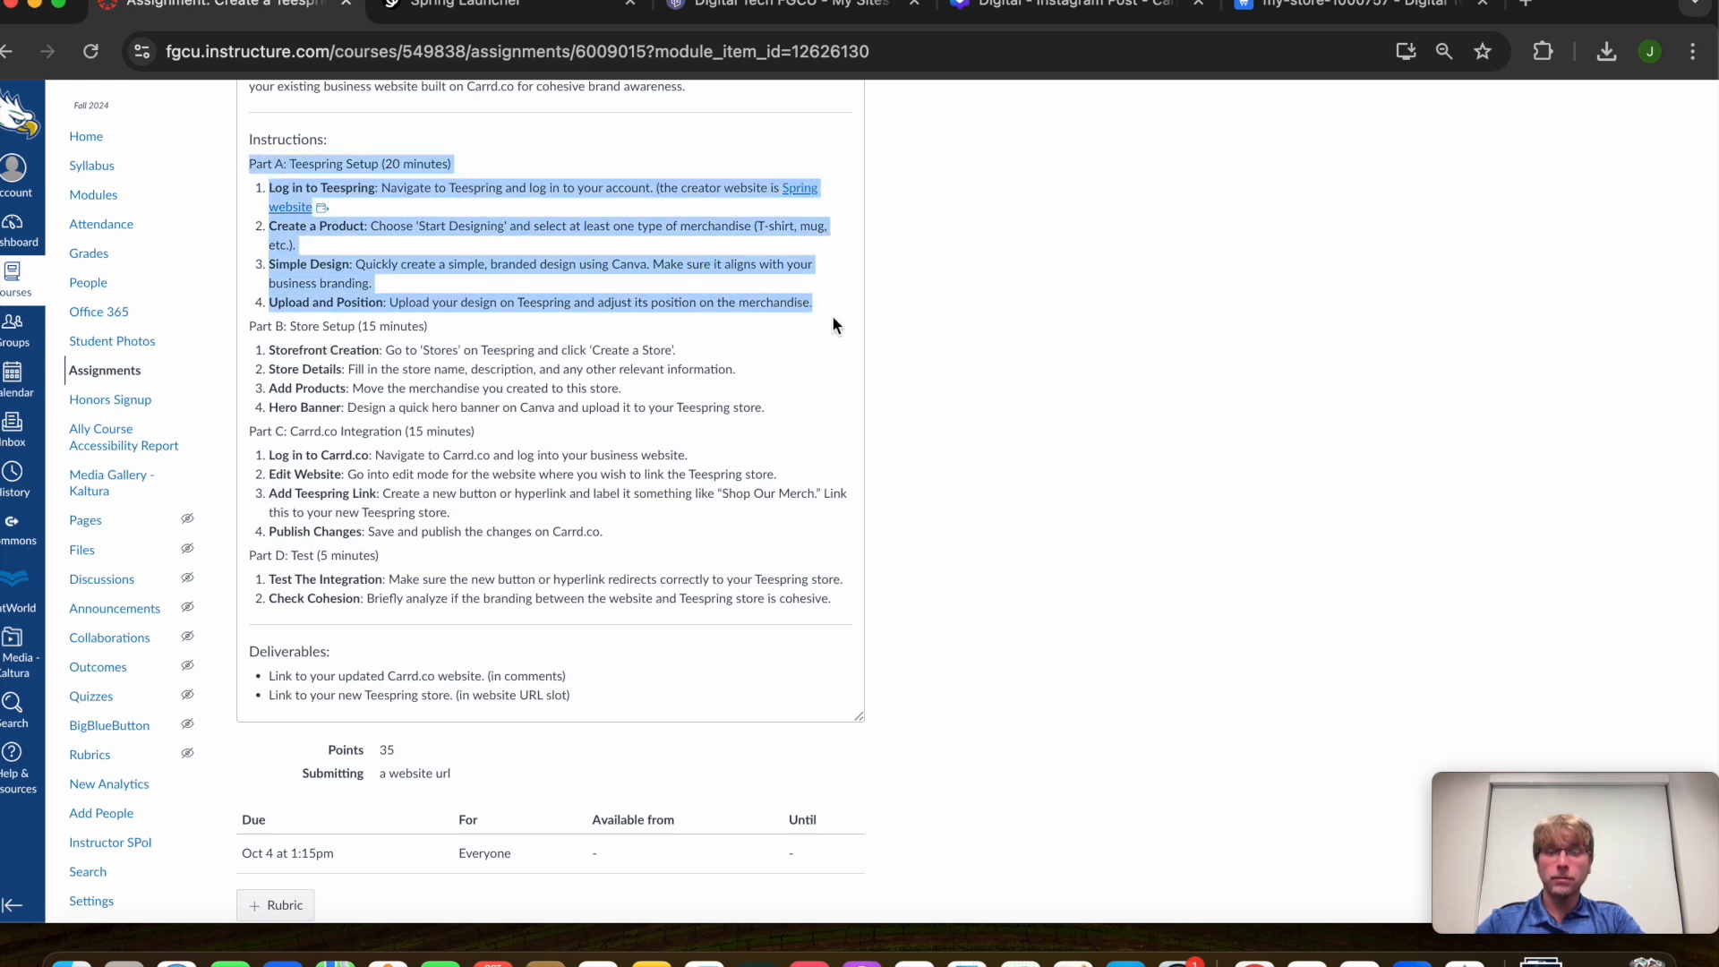
pyautogui.click(868, 298)
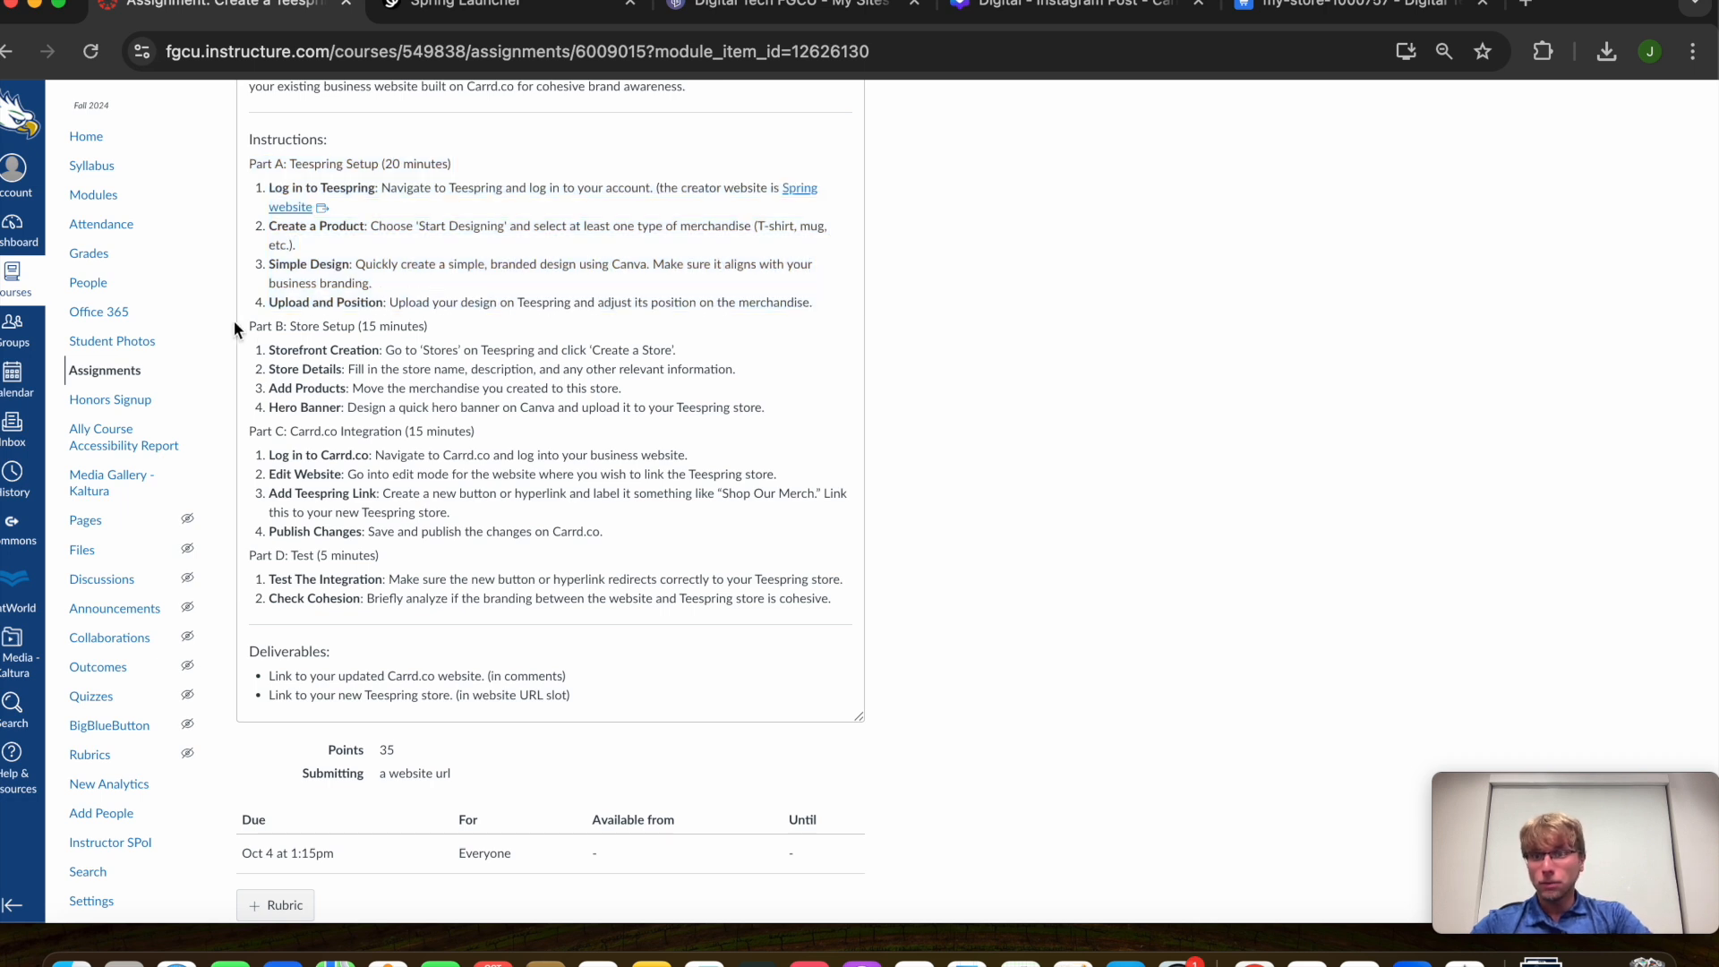
pyautogui.moveTo(248, 324); pyautogui.dragTo(810, 411)
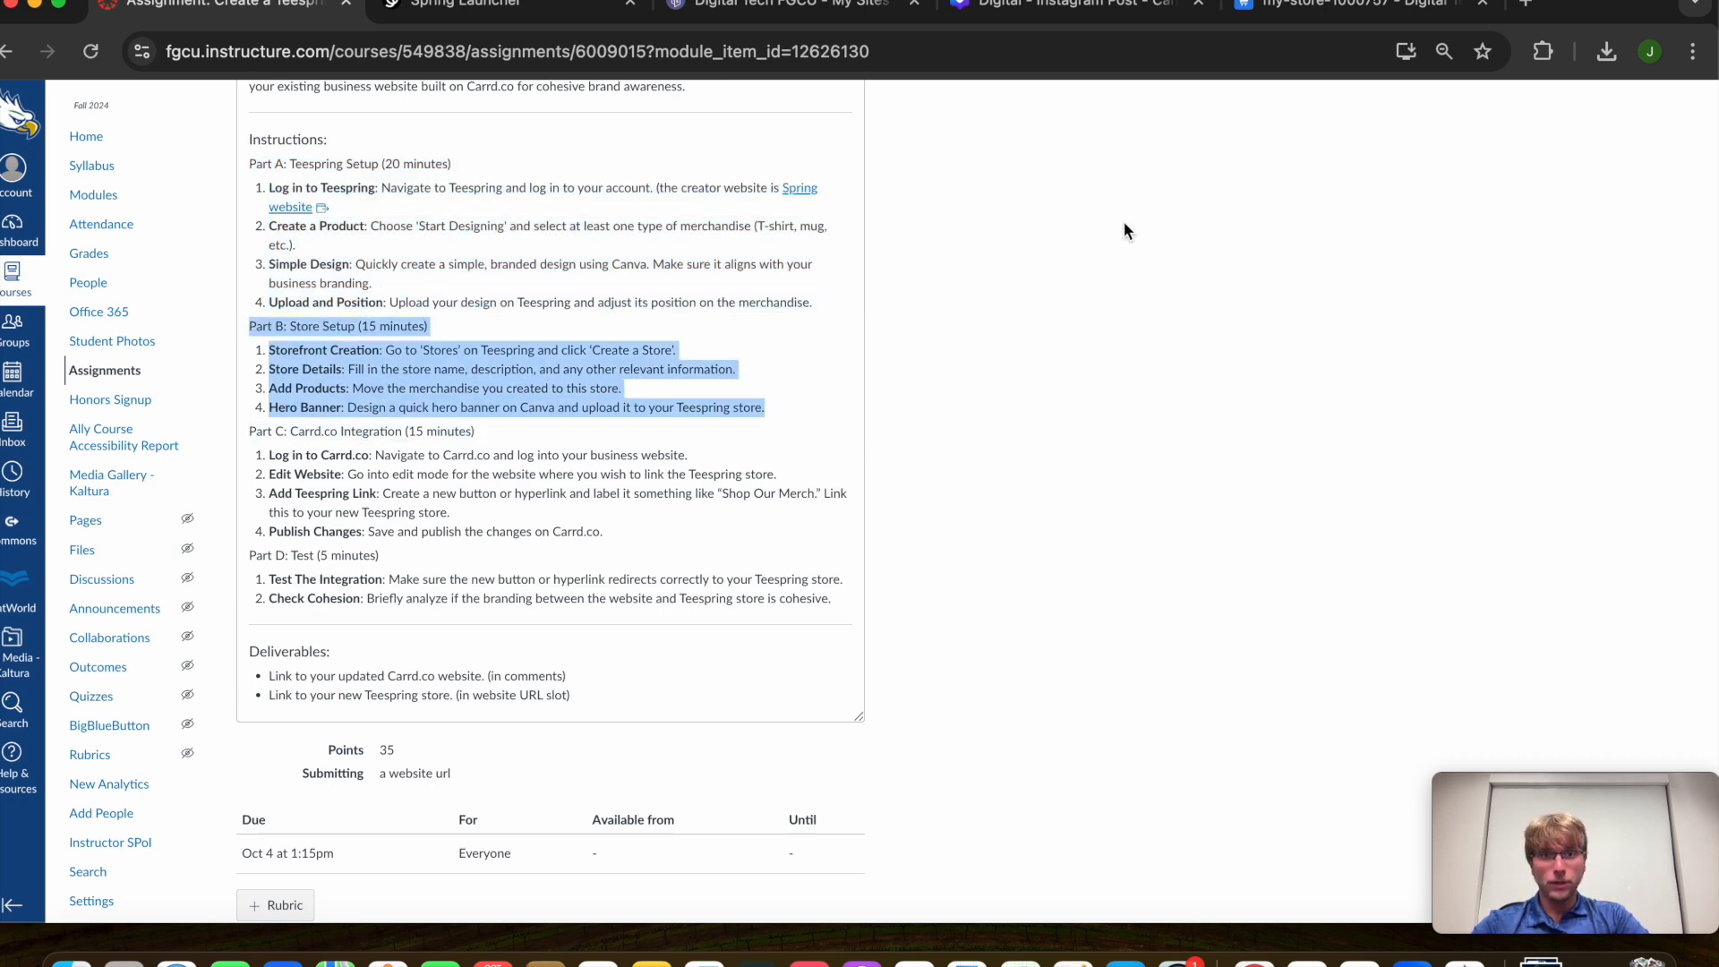
pyautogui.click(1343, 8)
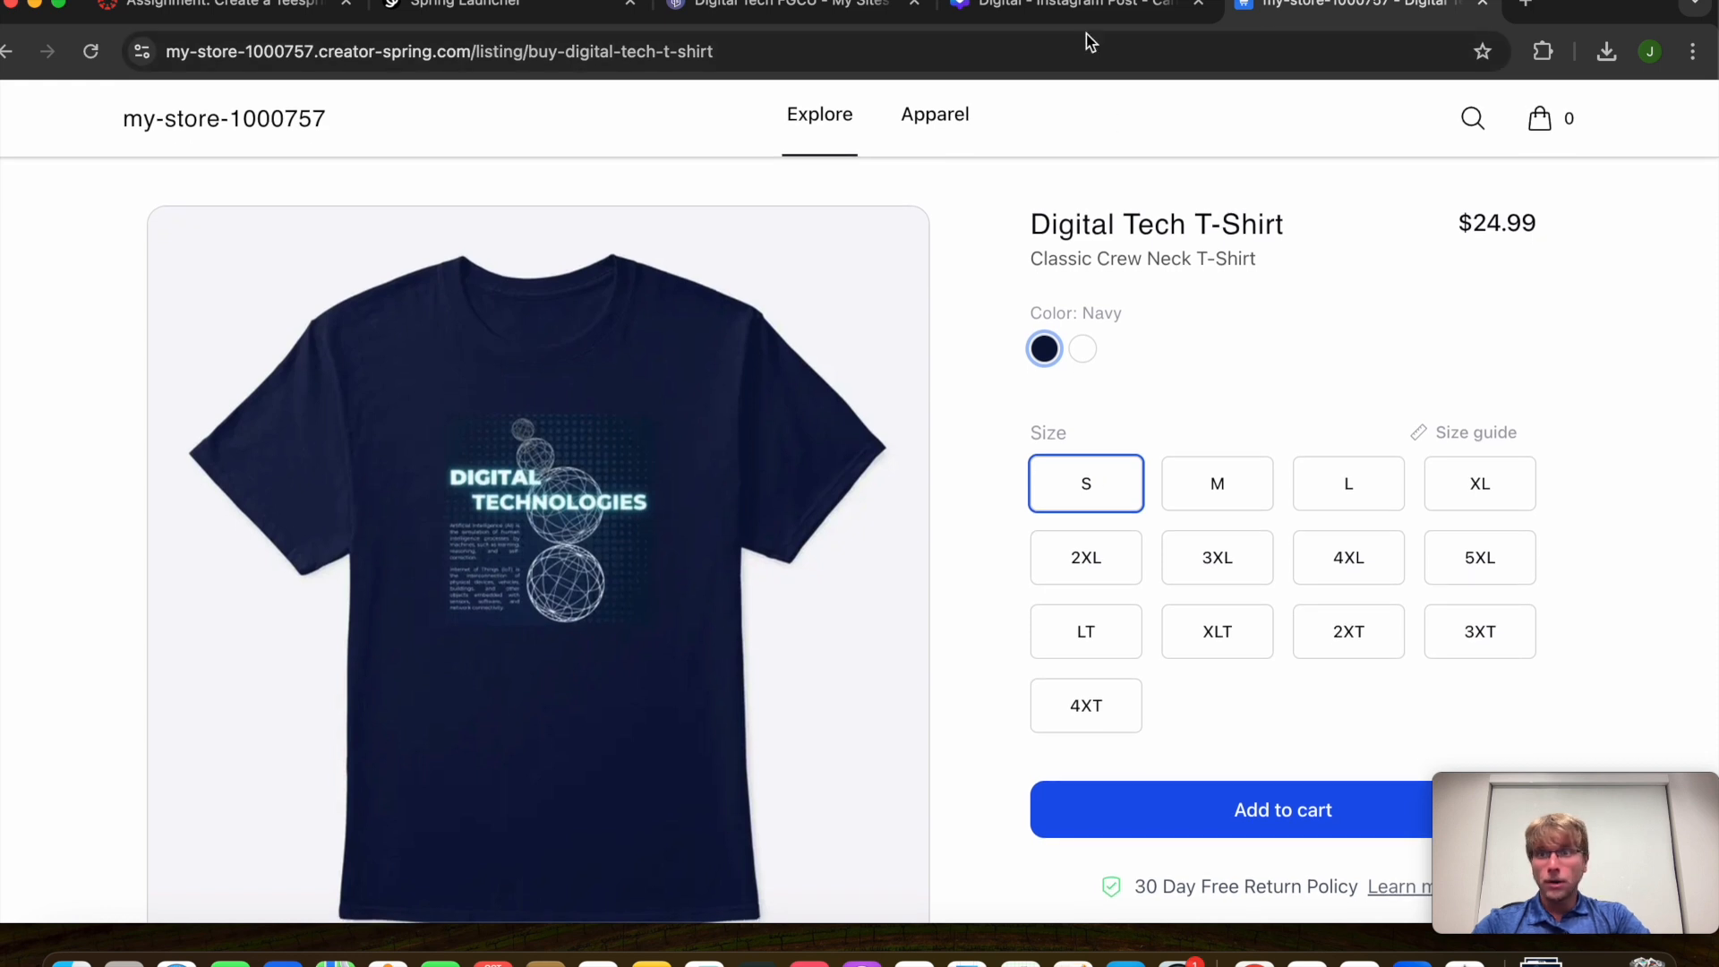
# View the my-store-1000757 home page featuring the Digital Tech T-Shirt
pyautogui.click(250, 131)
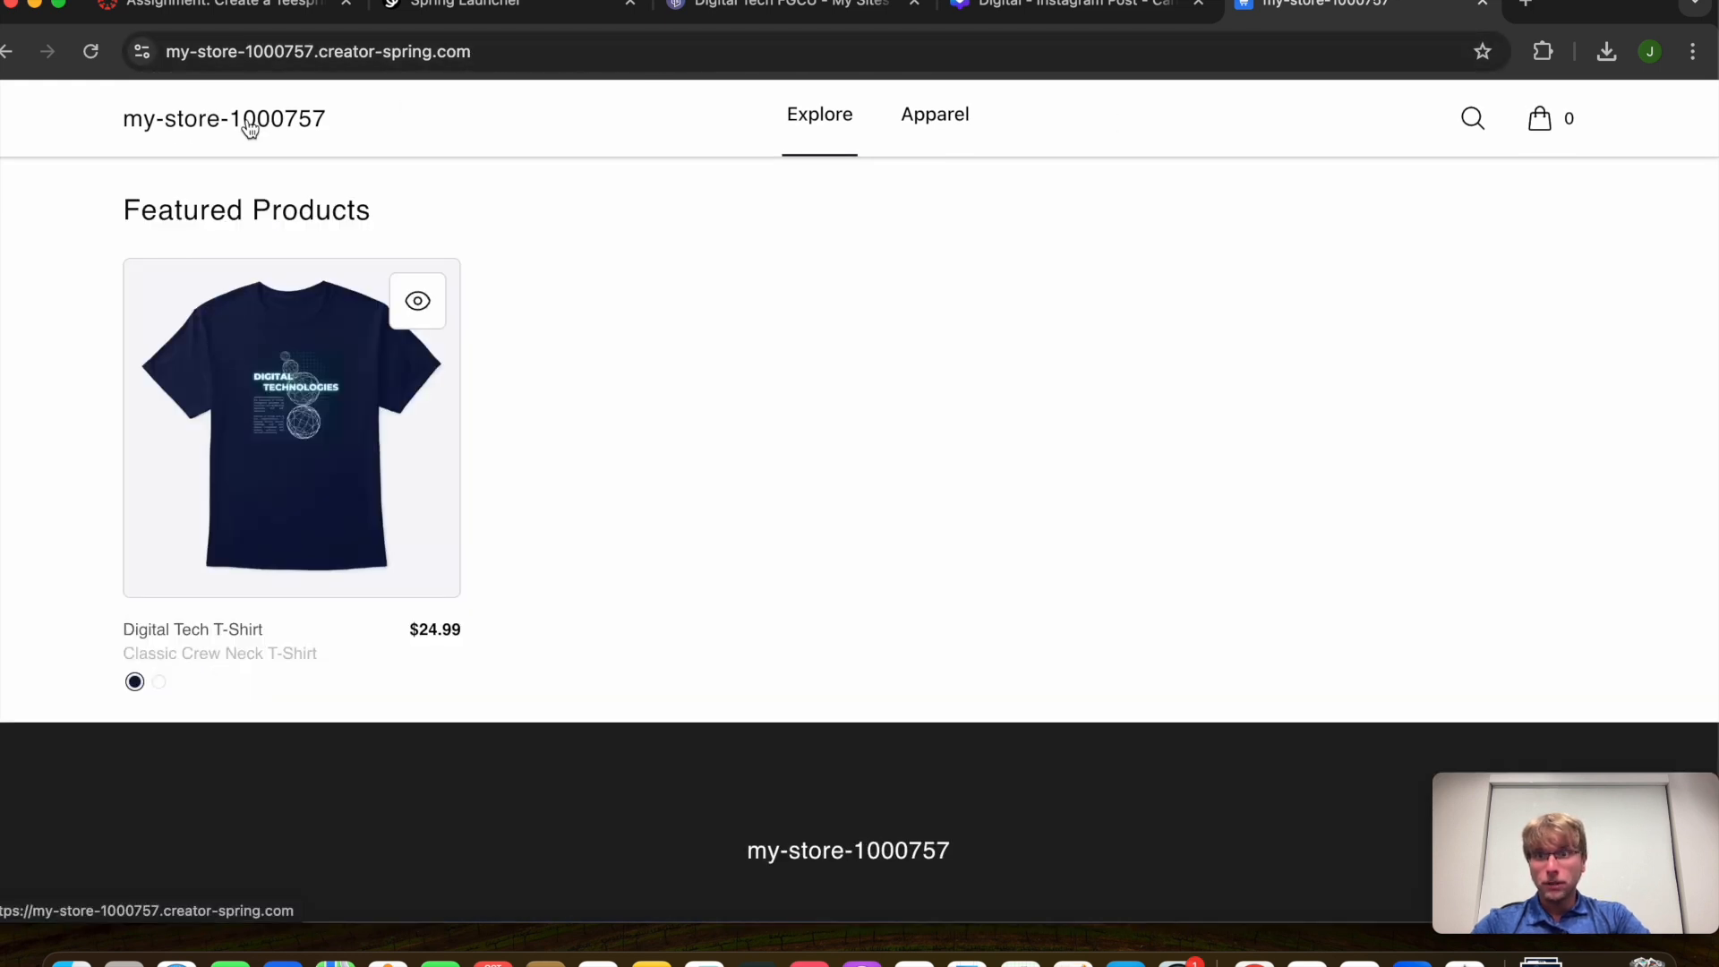
pyautogui.scroll(-3, 385, 264)
pyautogui.scroll(3, 376, 367)
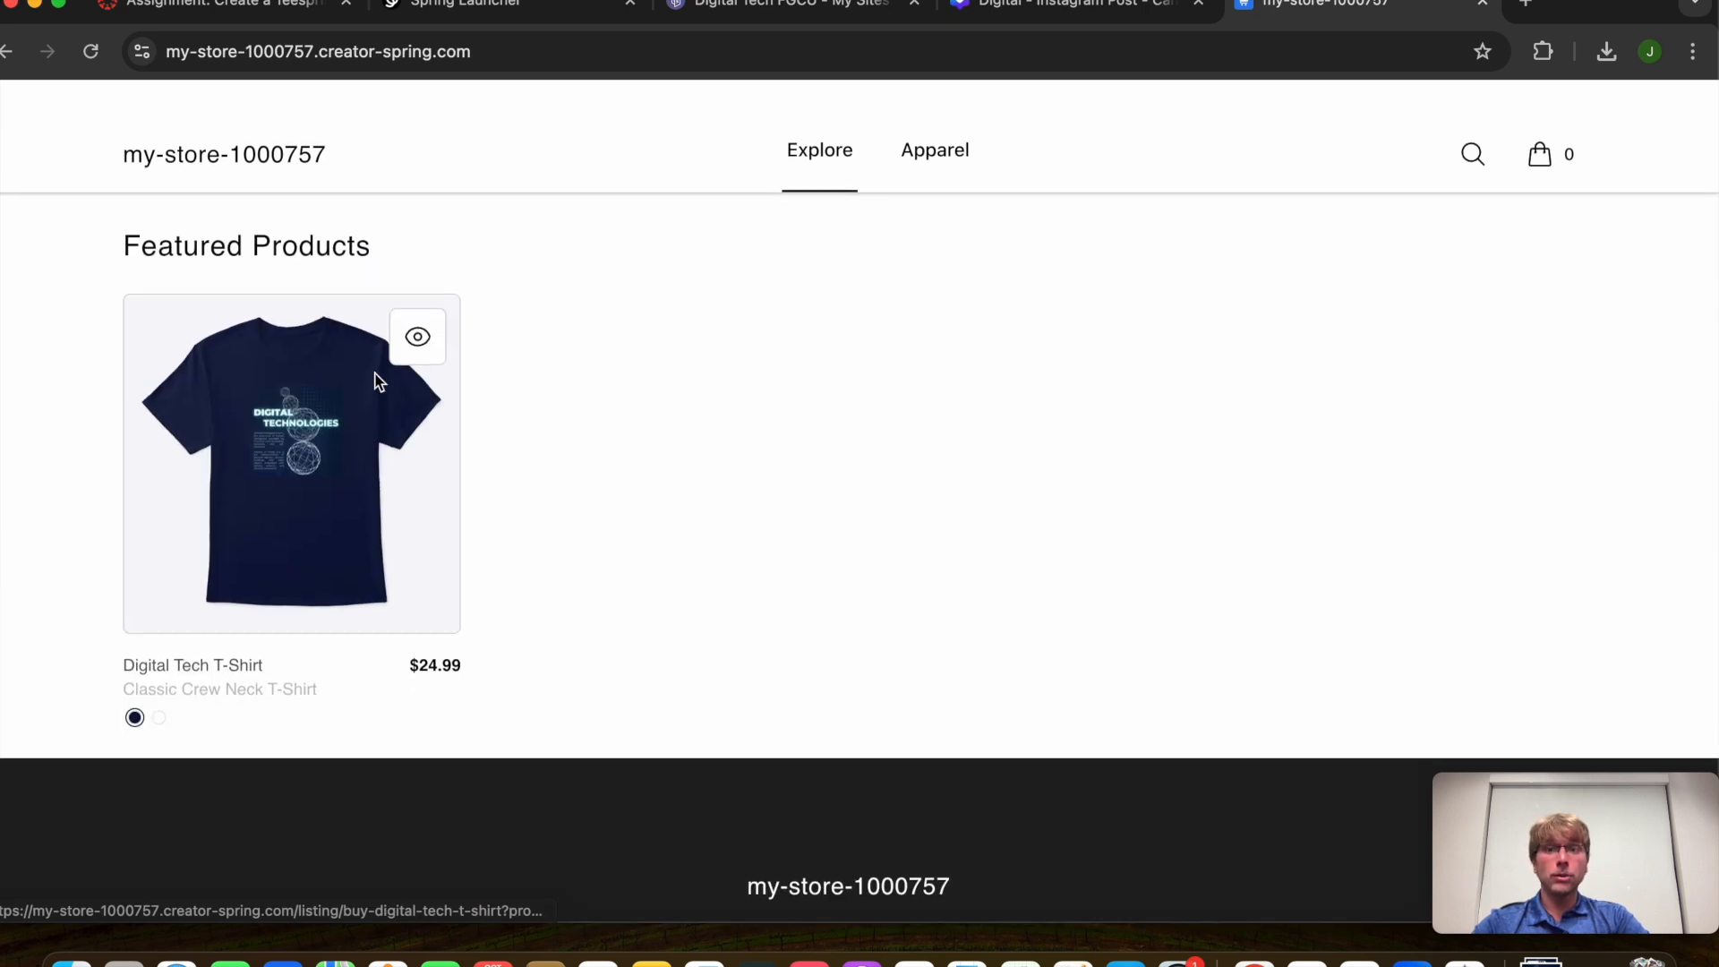
pyautogui.scroll(-3, 519, 606)
pyautogui.scroll(3, 518, 606)
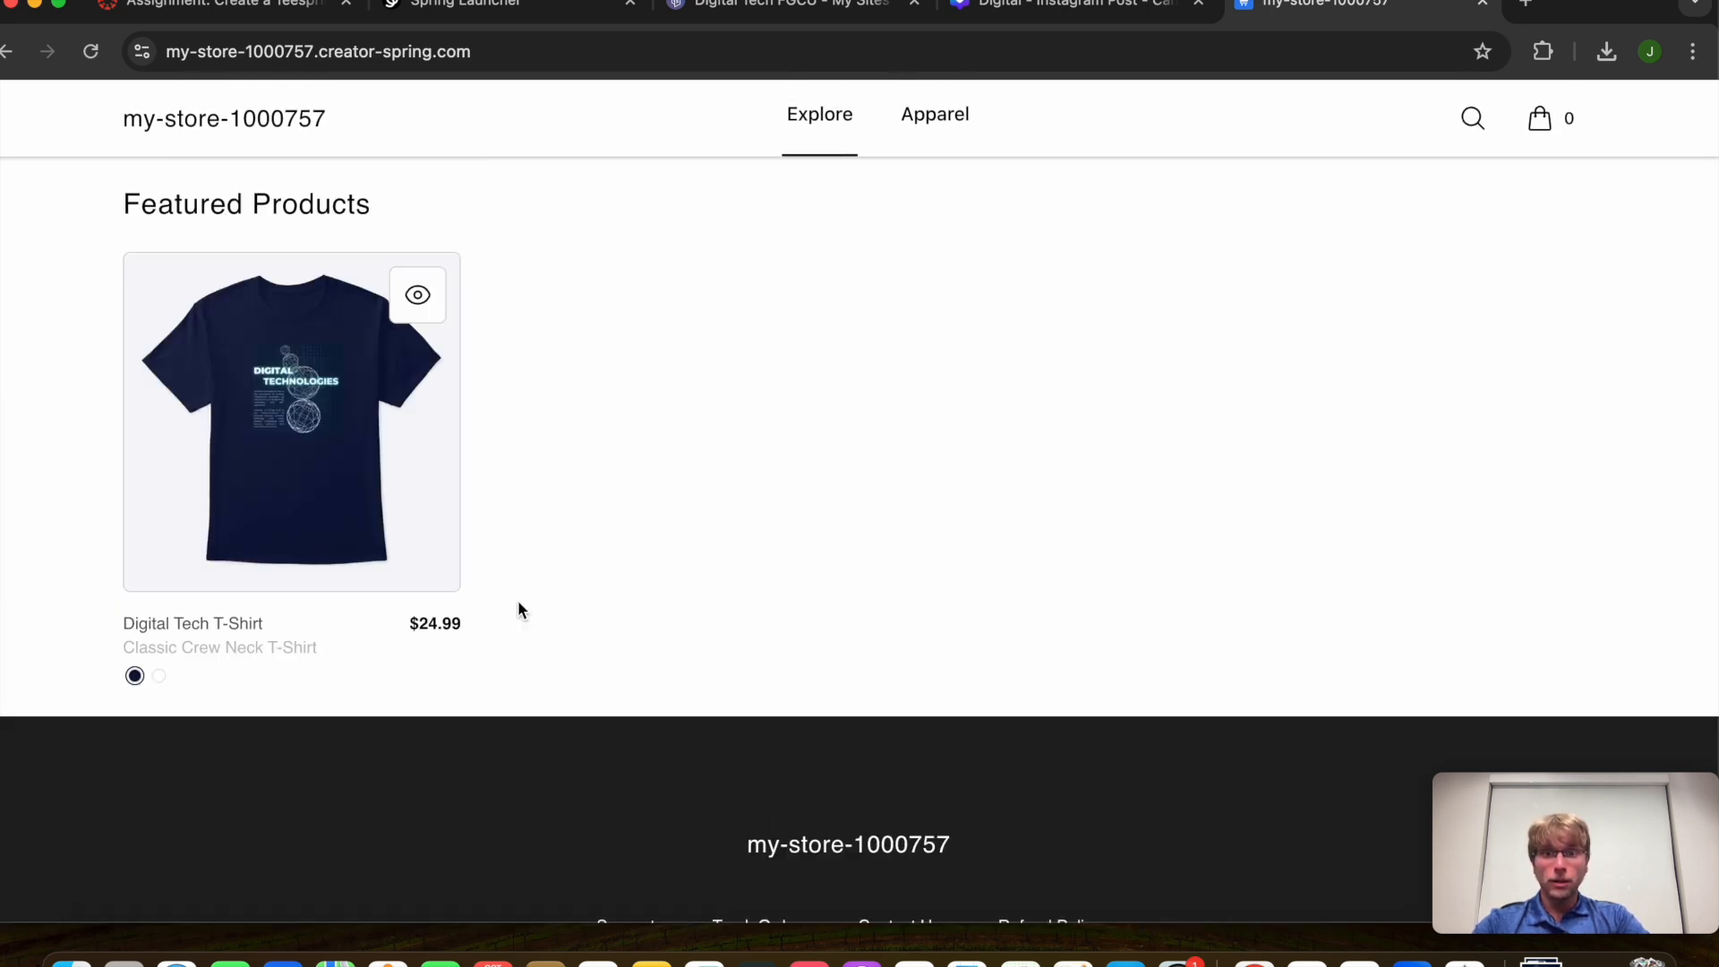
pyautogui.scroll(-4, 441, 595)
pyautogui.scroll(2, 443, 591)
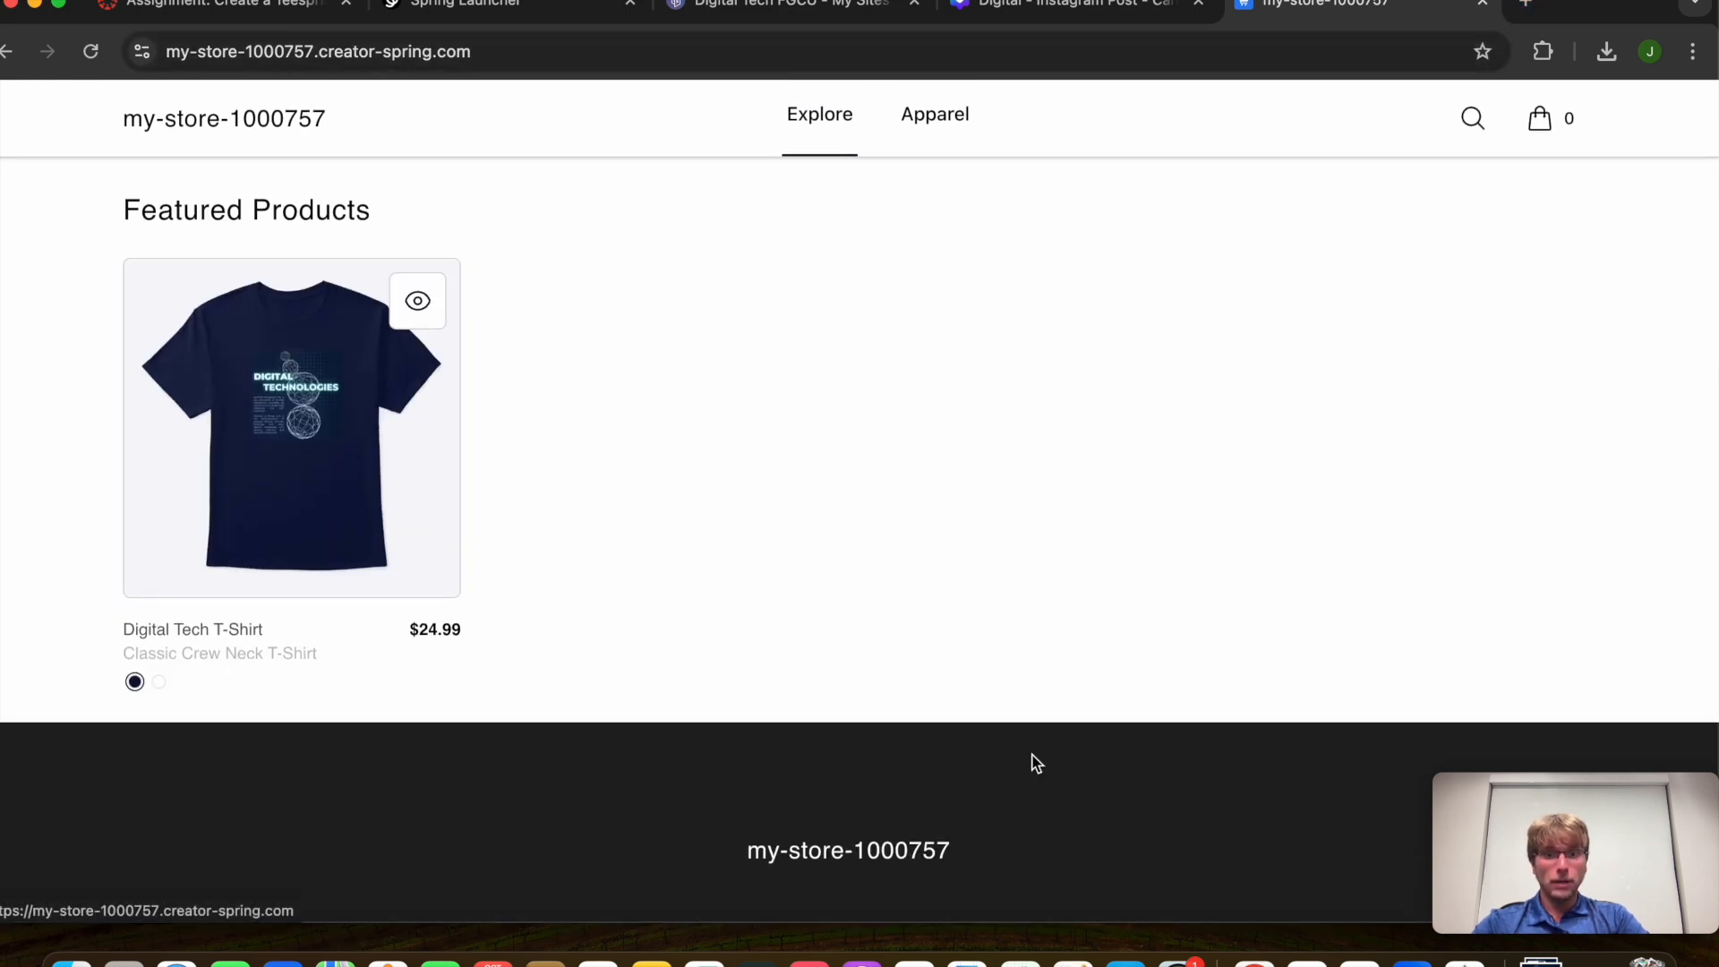
# Open a blank browser tab and return to the Canvas assignment instructions
pyautogui.click(1529, 8)
pyautogui.click(1131, 23)
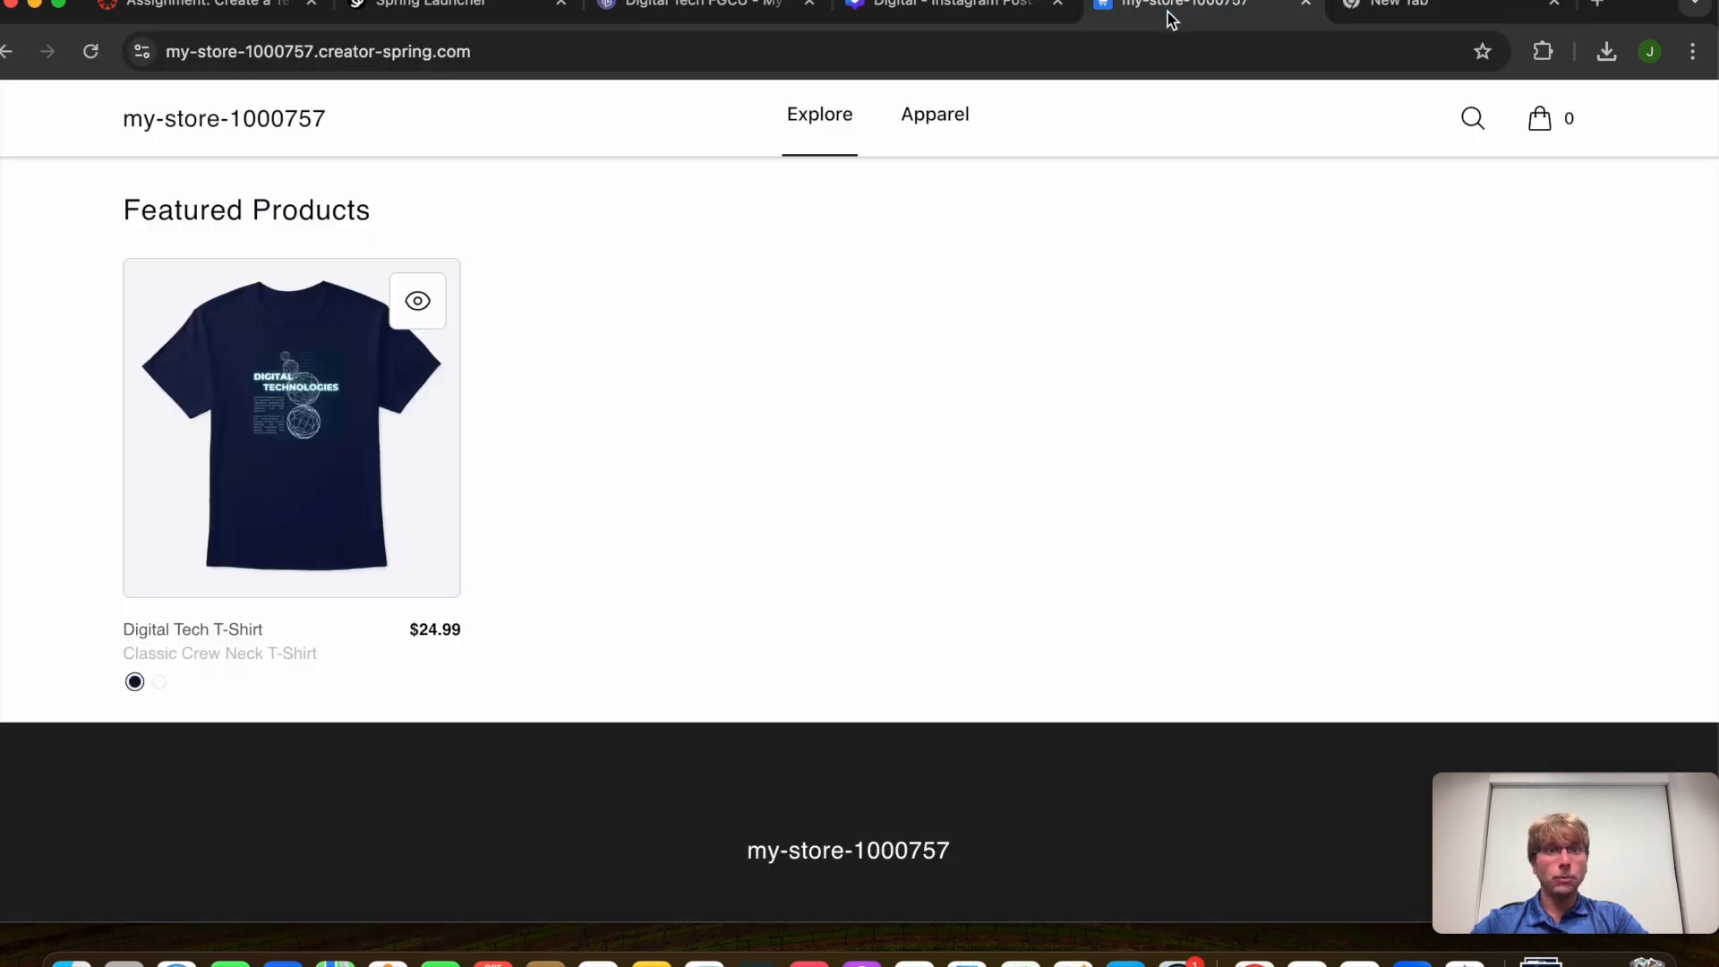
pyautogui.click(1406, 11)
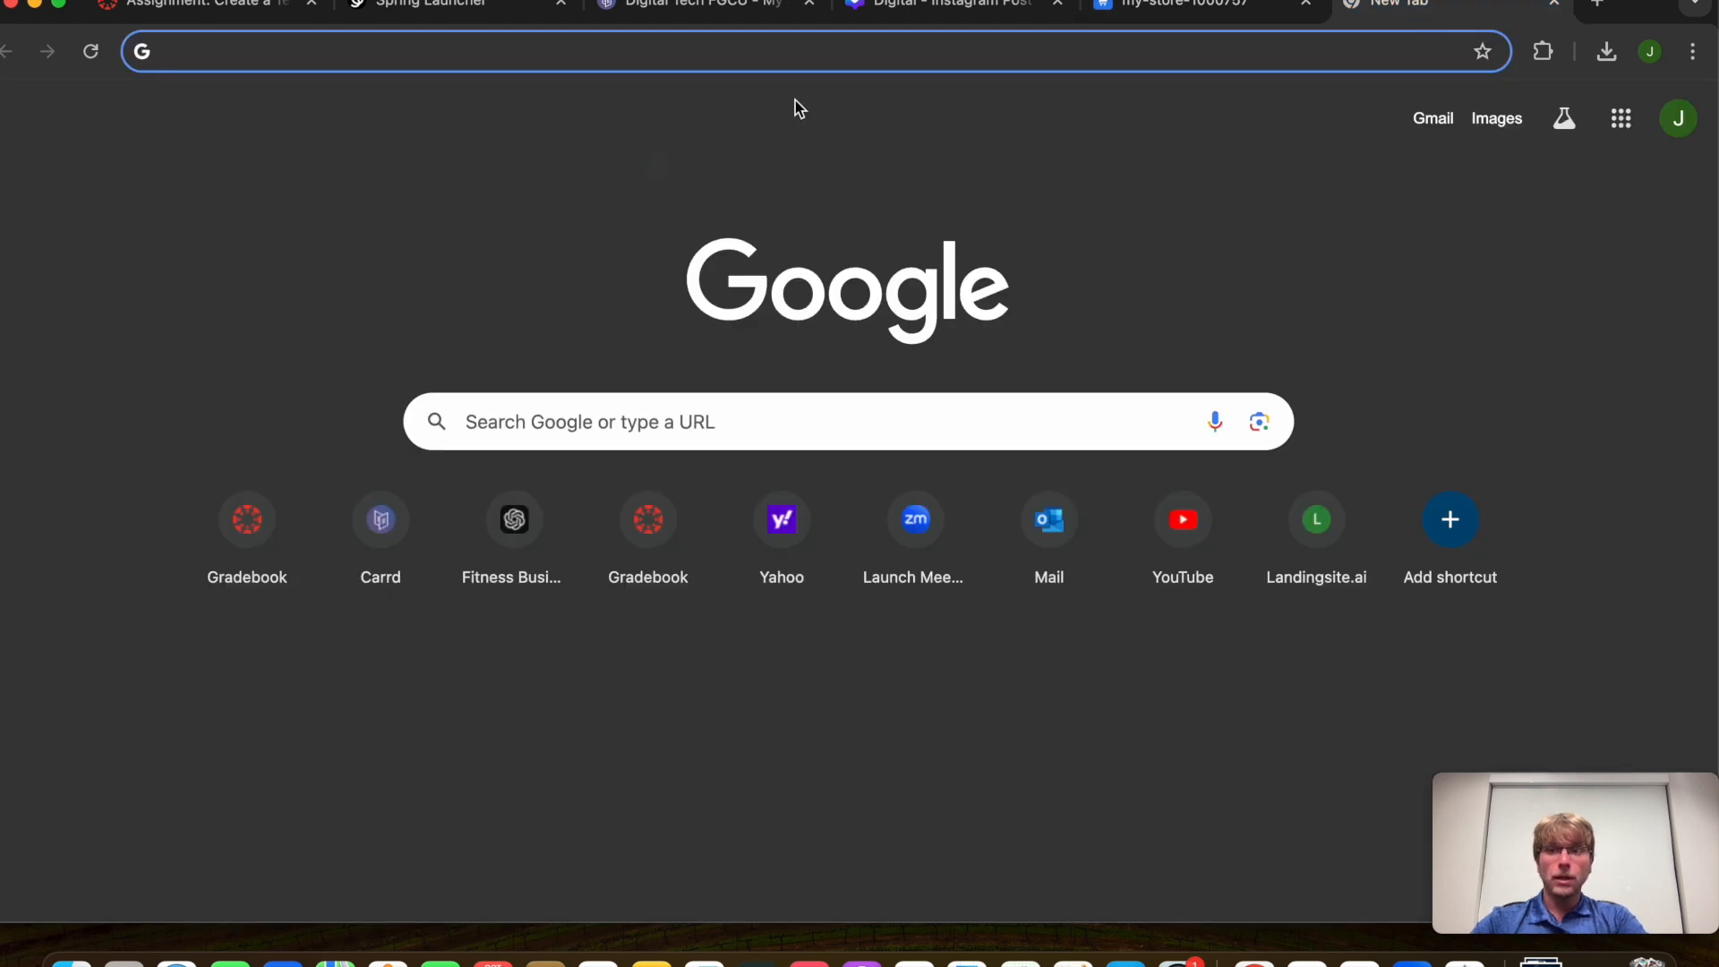
pyautogui.click(231, 4)
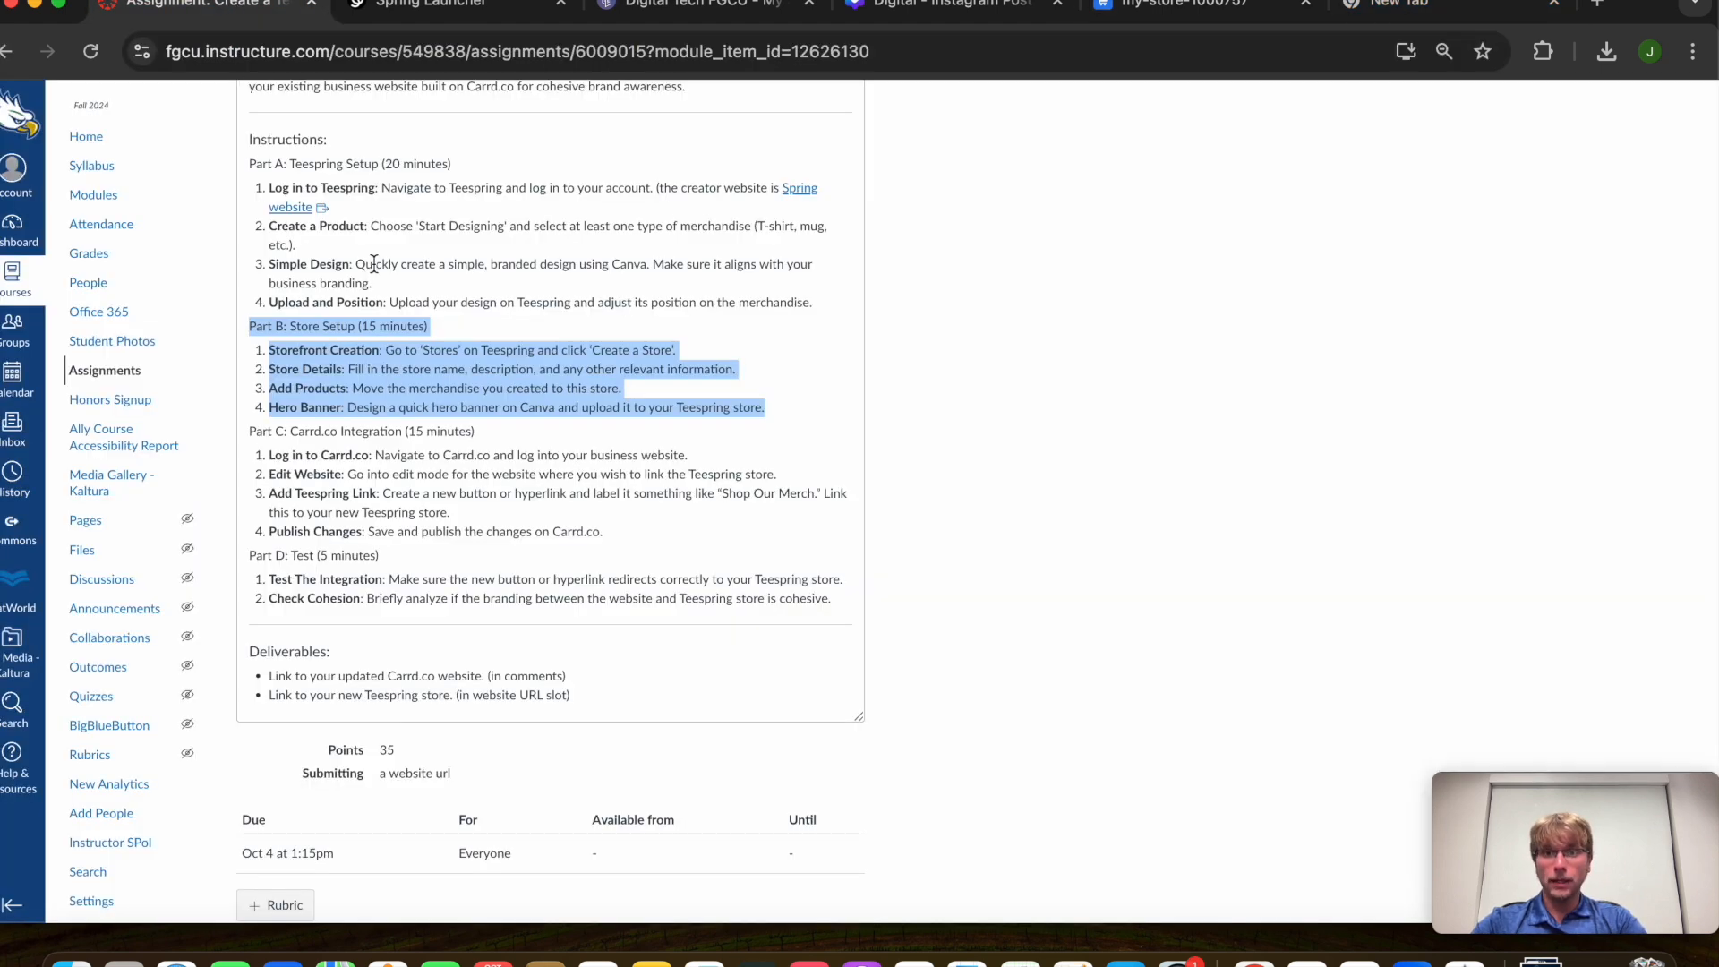
# Go from the Spring creator website to the Stores page of the dashboard
pyautogui.click(292, 213)
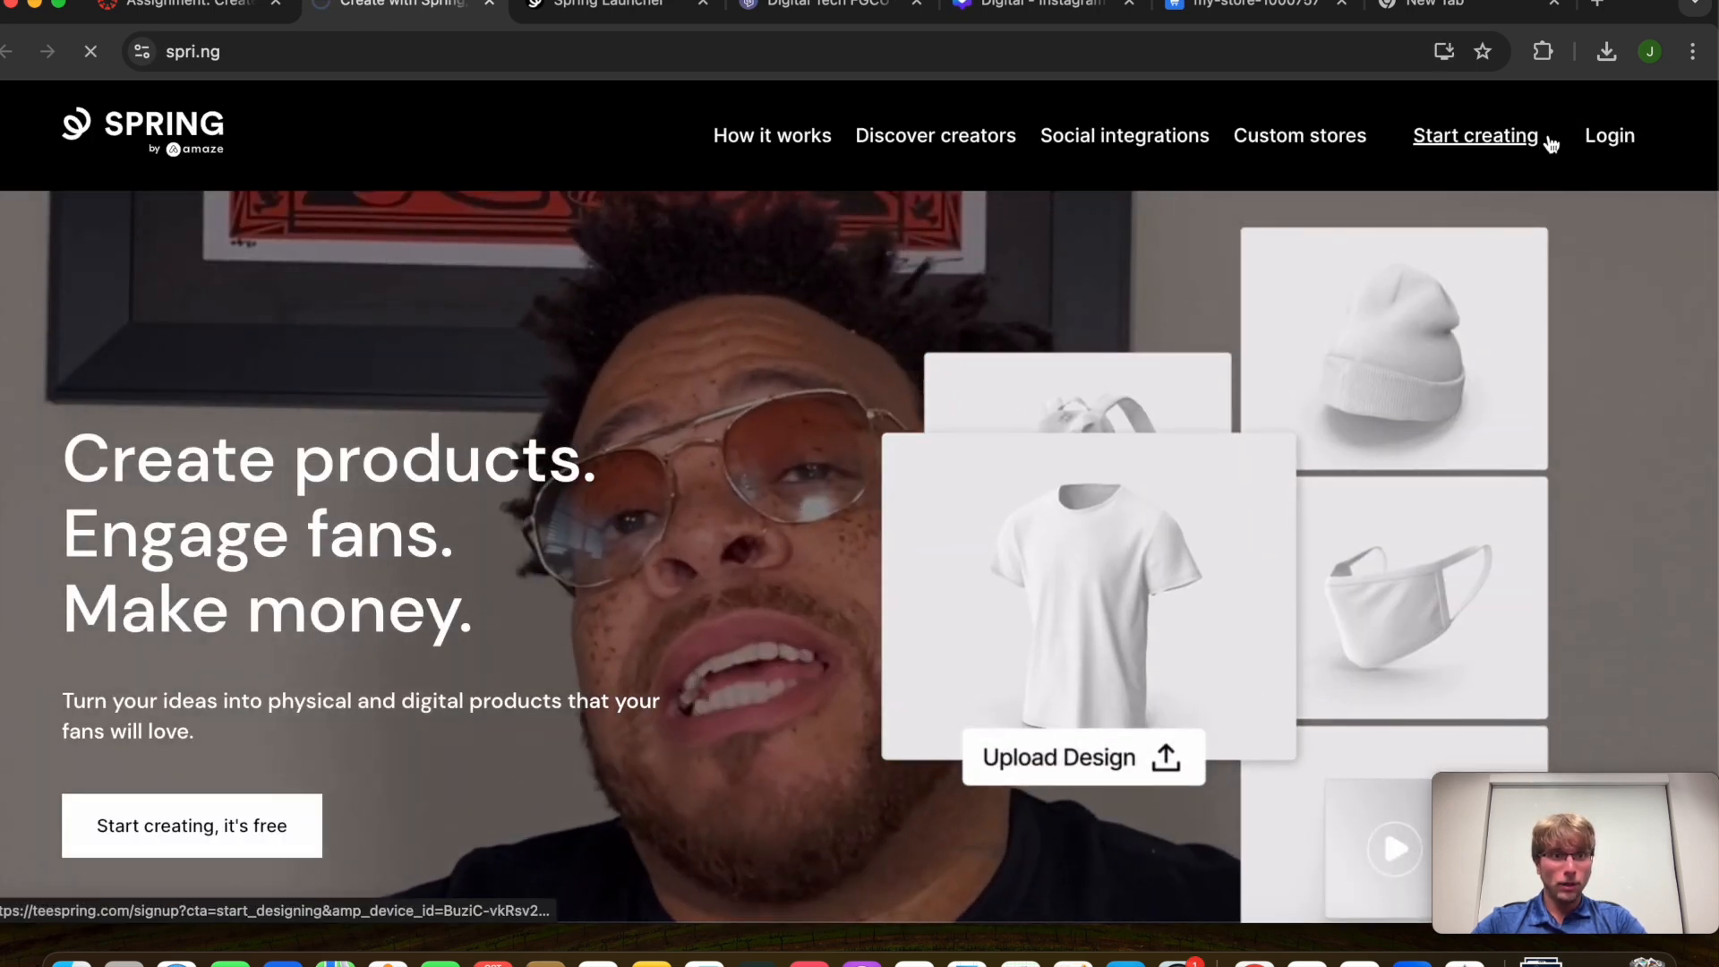
pyautogui.click(1546, 141)
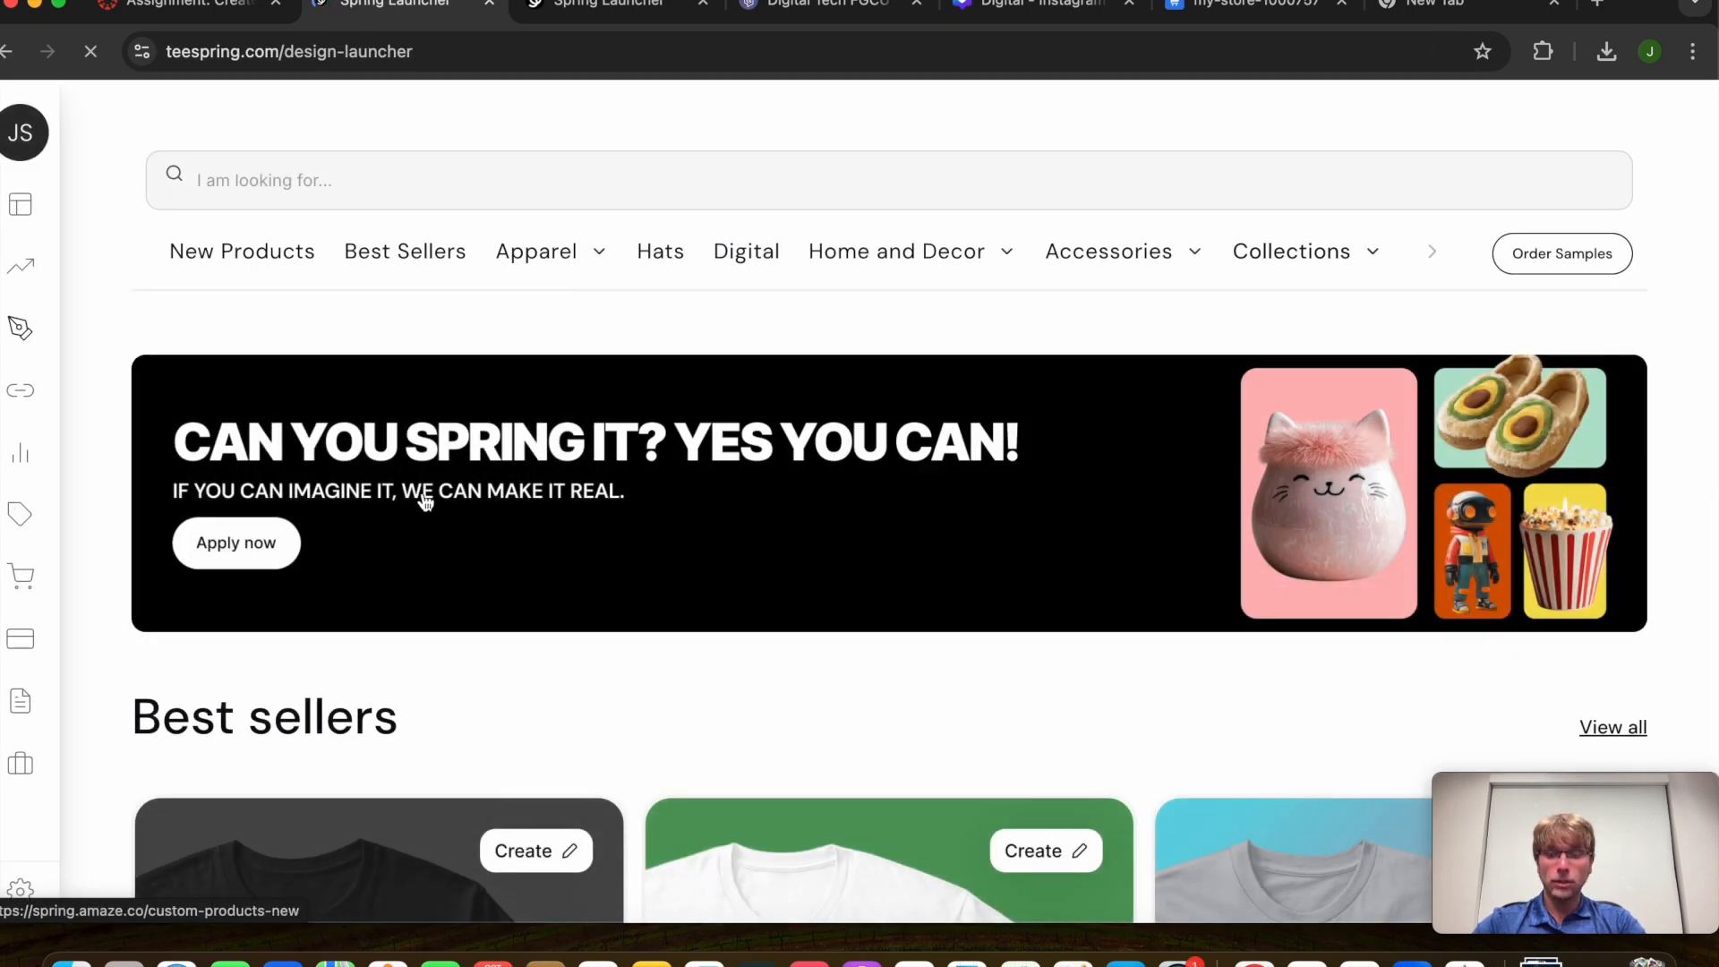
pyautogui.moveTo(36, 371)
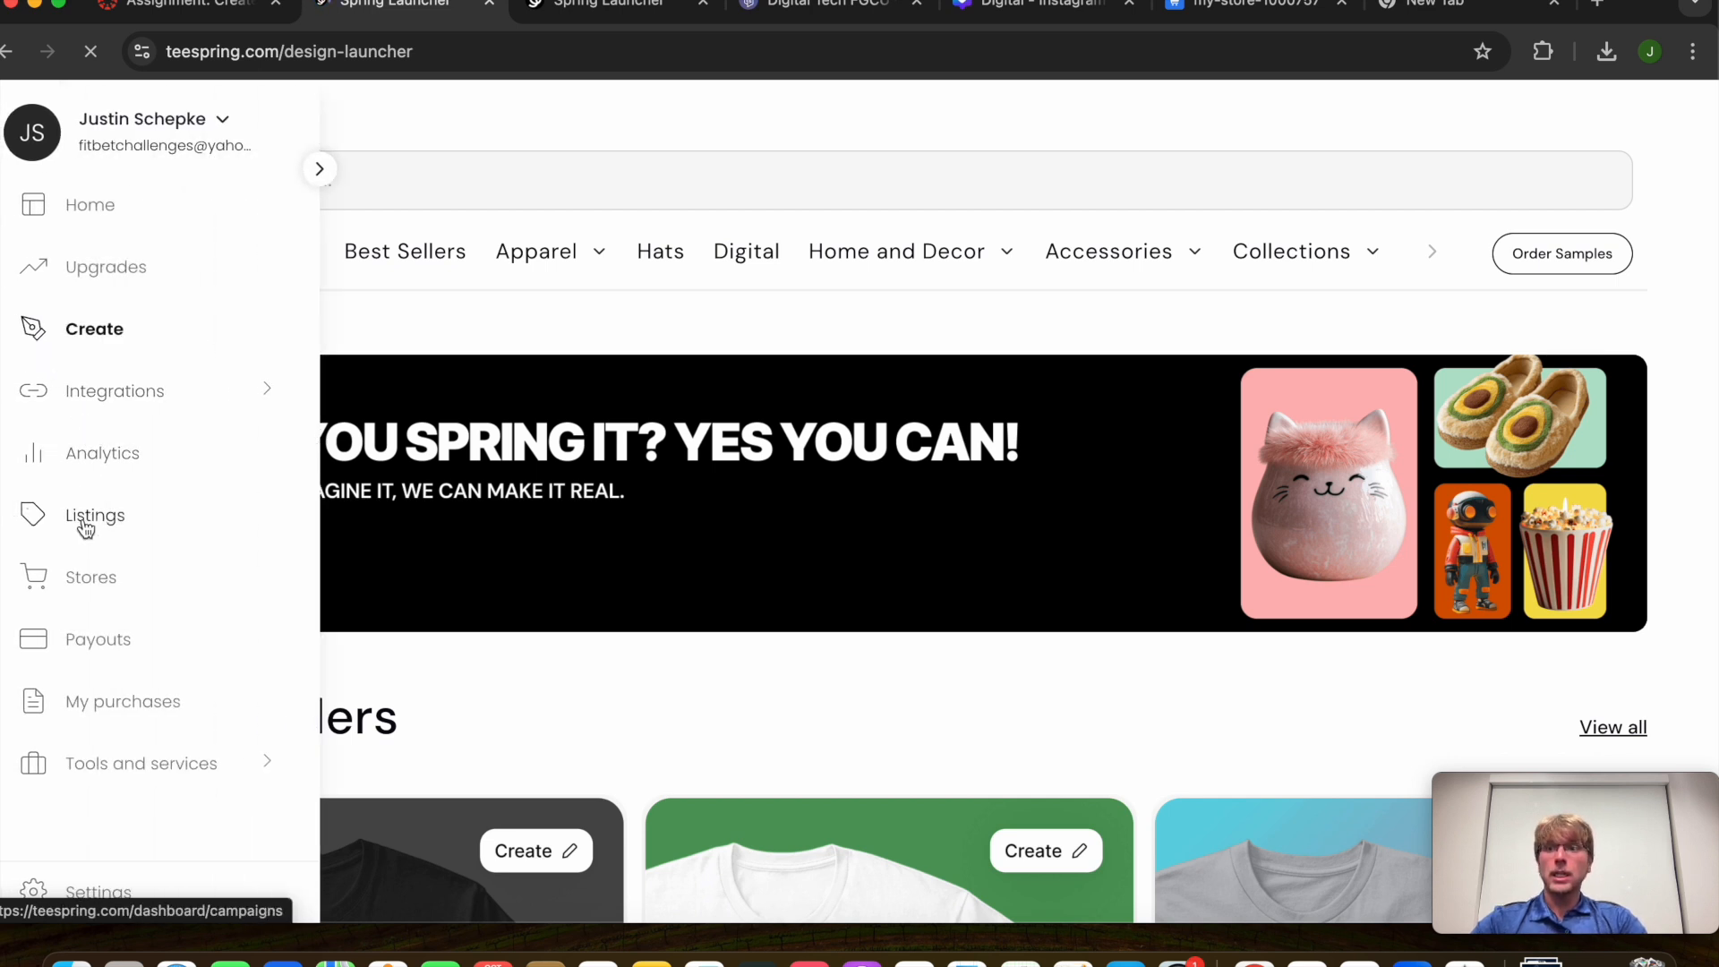
pyautogui.click(99, 578)
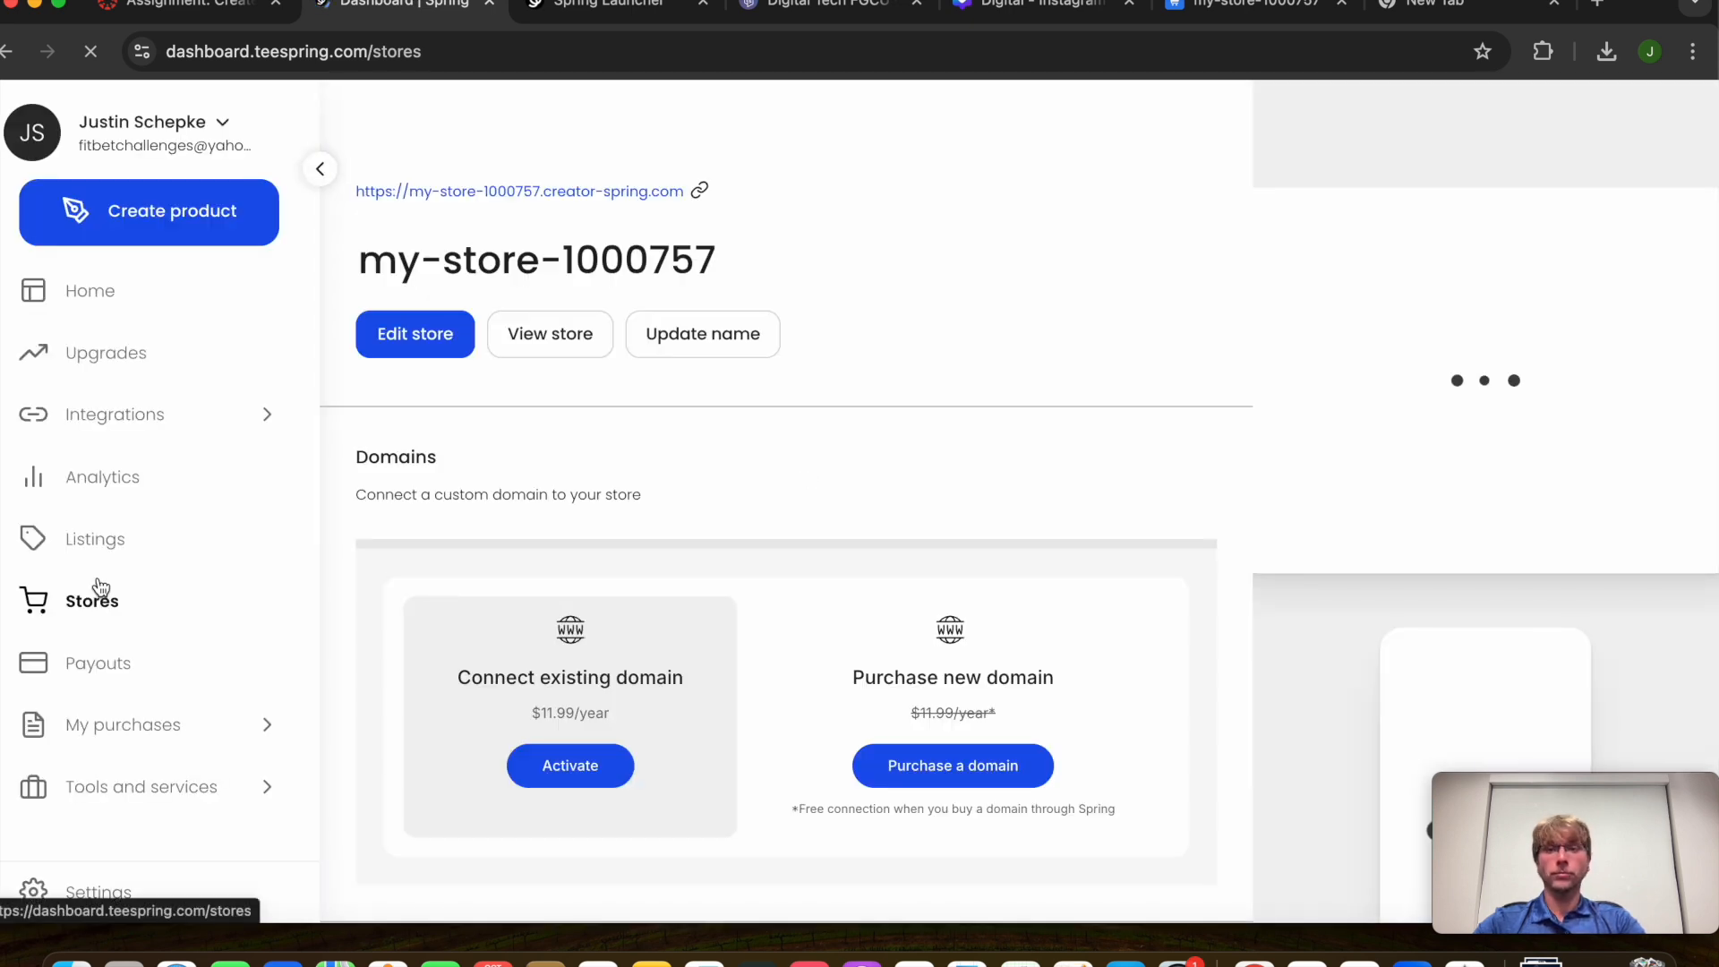
# Rename the store from my-store-1000757 to 'Digital Tech Store' and save
pyautogui.click(779, 271)
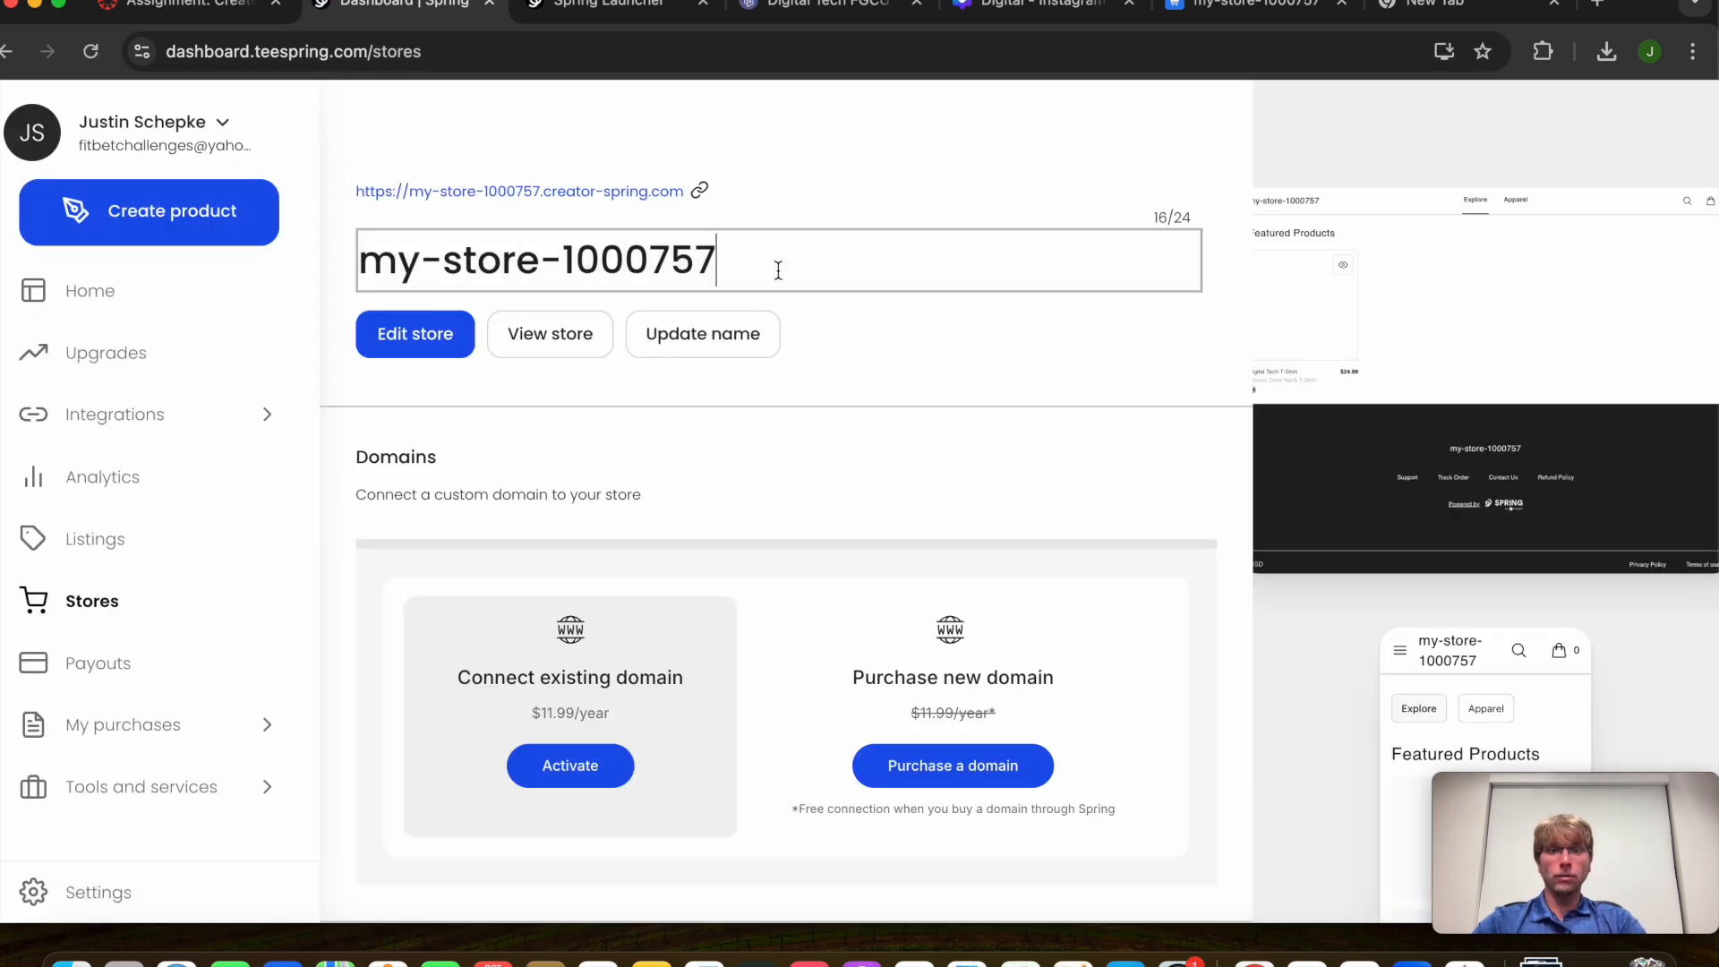
pyautogui.press('super+a')
pyautogui.press('BackSpace')
pyautogui.write('Fgc')
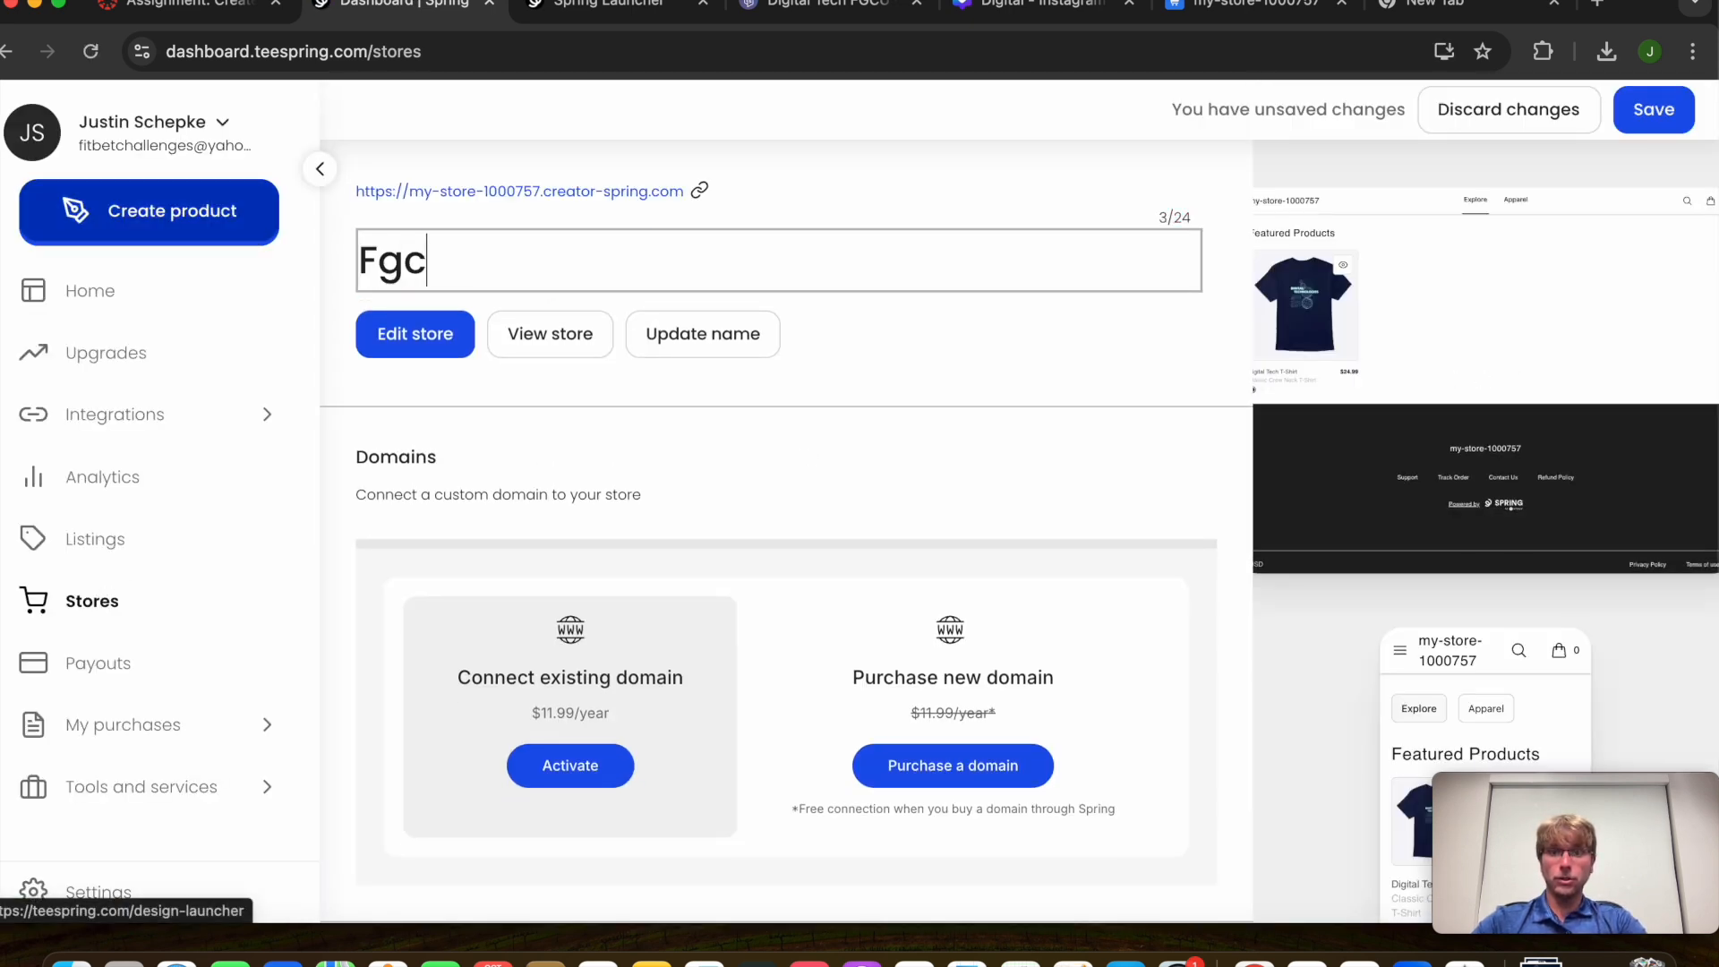
pyautogui.press('BackSpace')
pyautogui.press('BackSpace')
pyautogui.press('BackSpace')
pyautogui.write('Digital t')
pyautogui.press('BackSpace')
pyautogui.write('Tech Store')
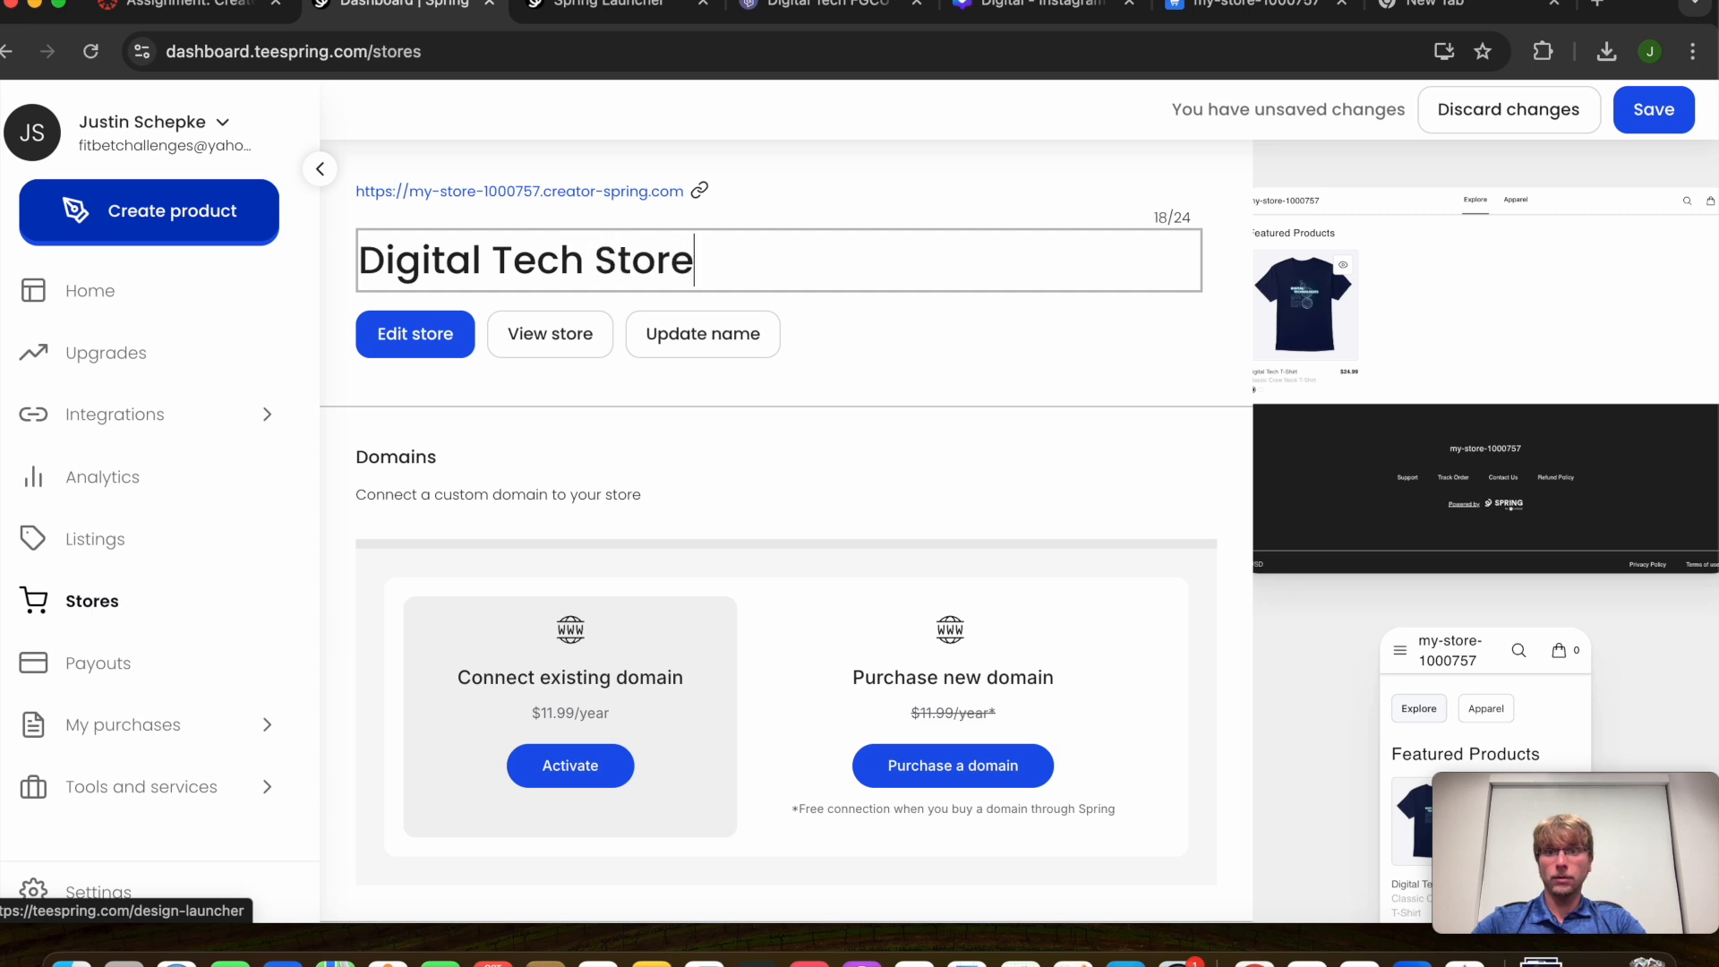
pyautogui.press('Return')
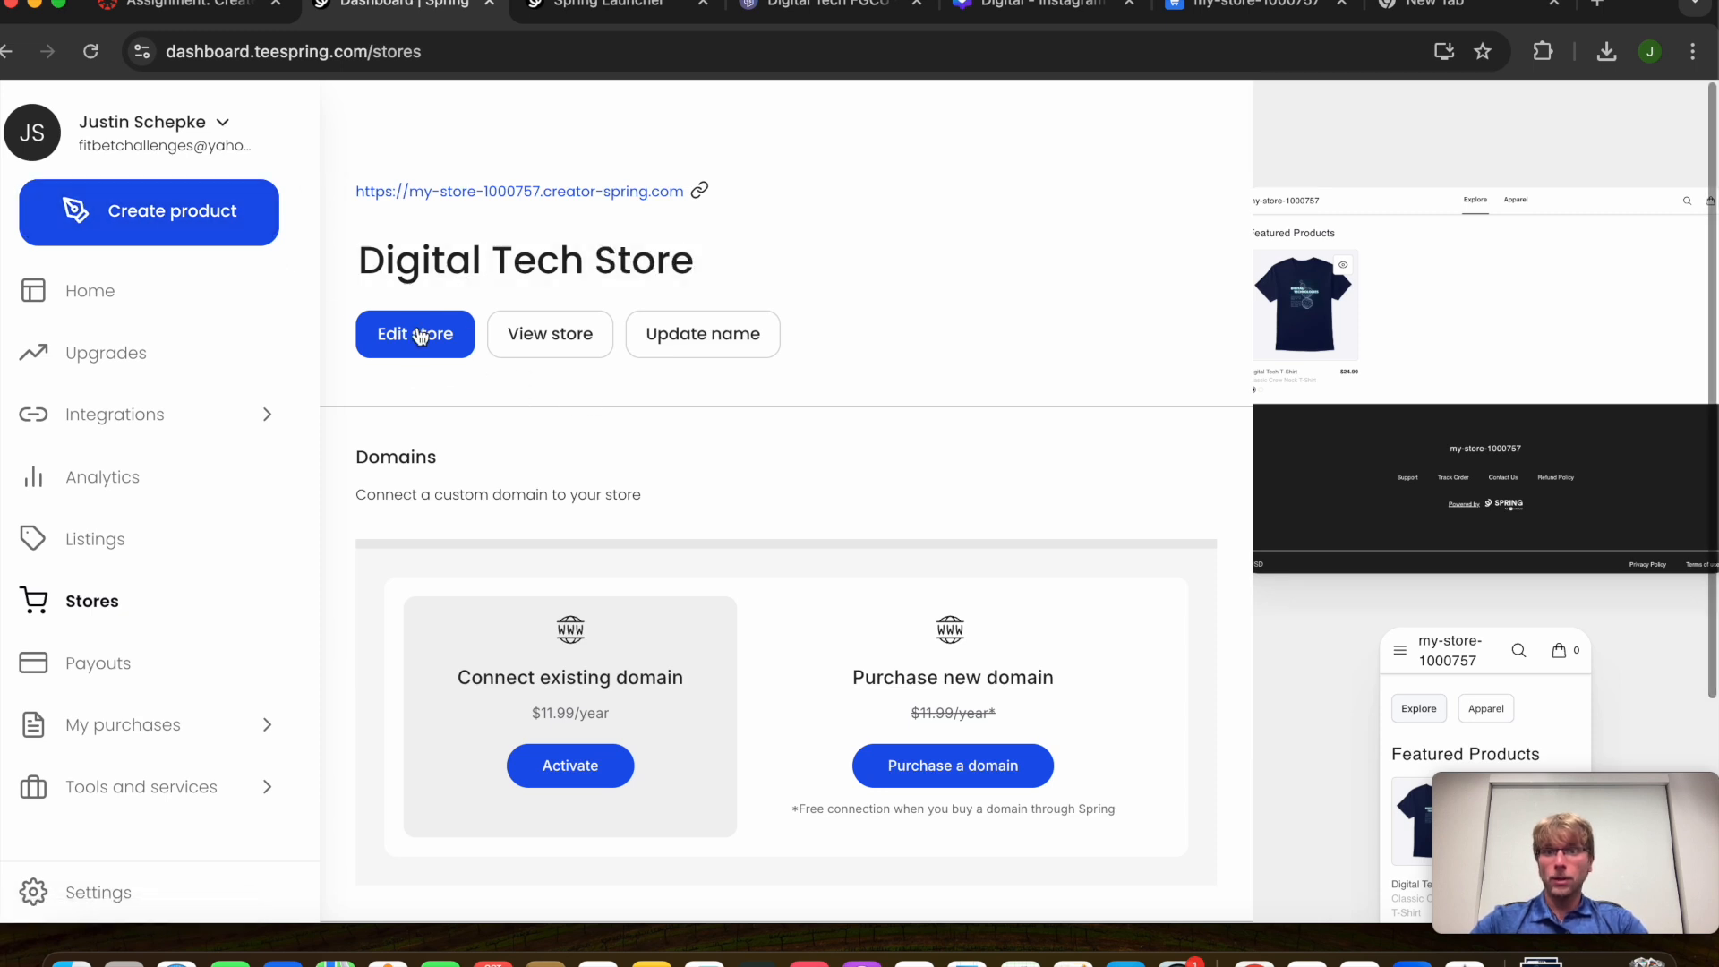
pyautogui.click(427, 336)
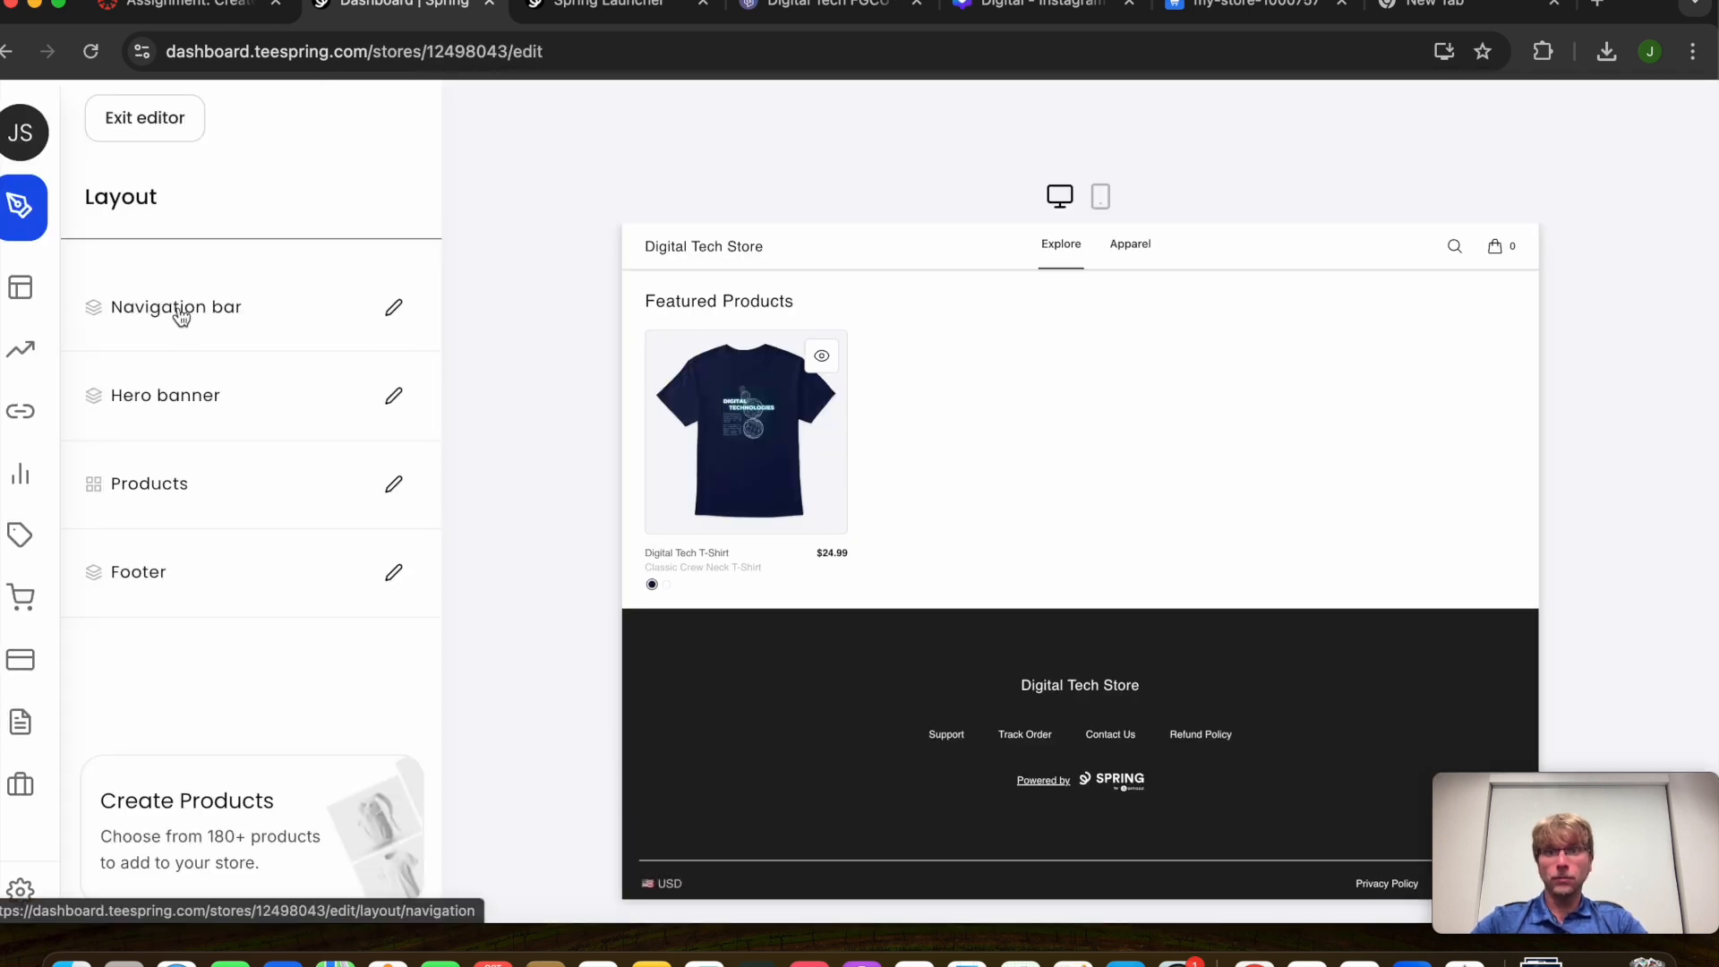
# Upload Digital.png as the navigation bar logo
pyautogui.click(171, 305)
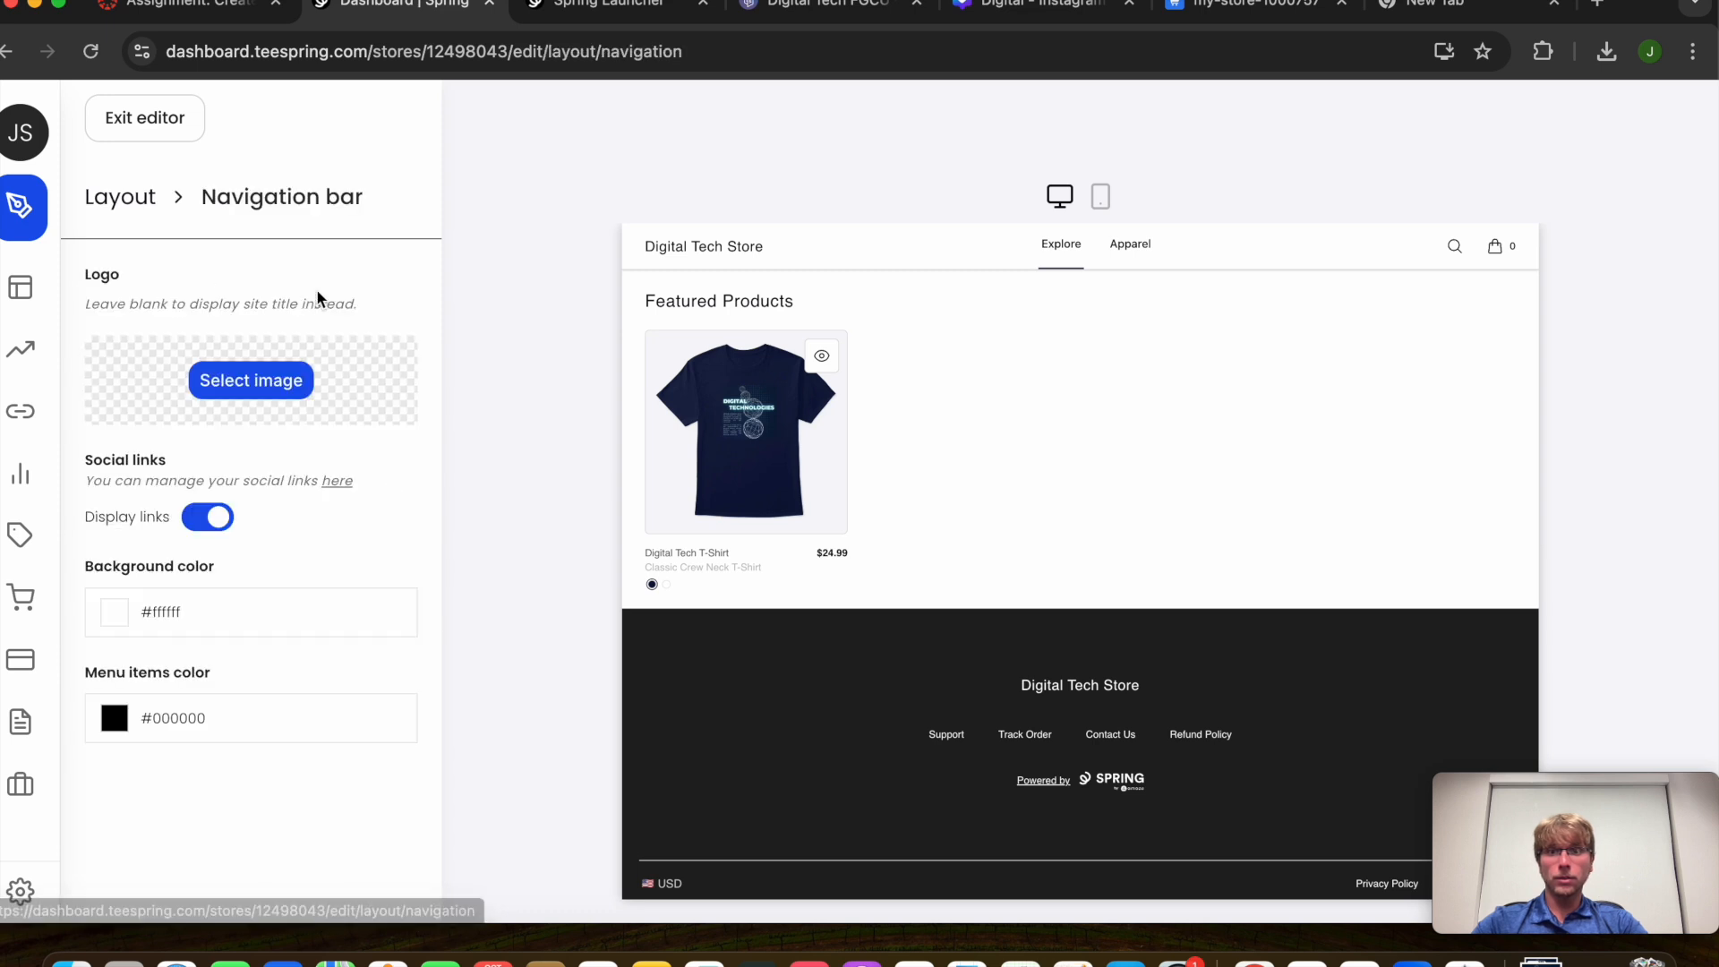
pyautogui.click(263, 385)
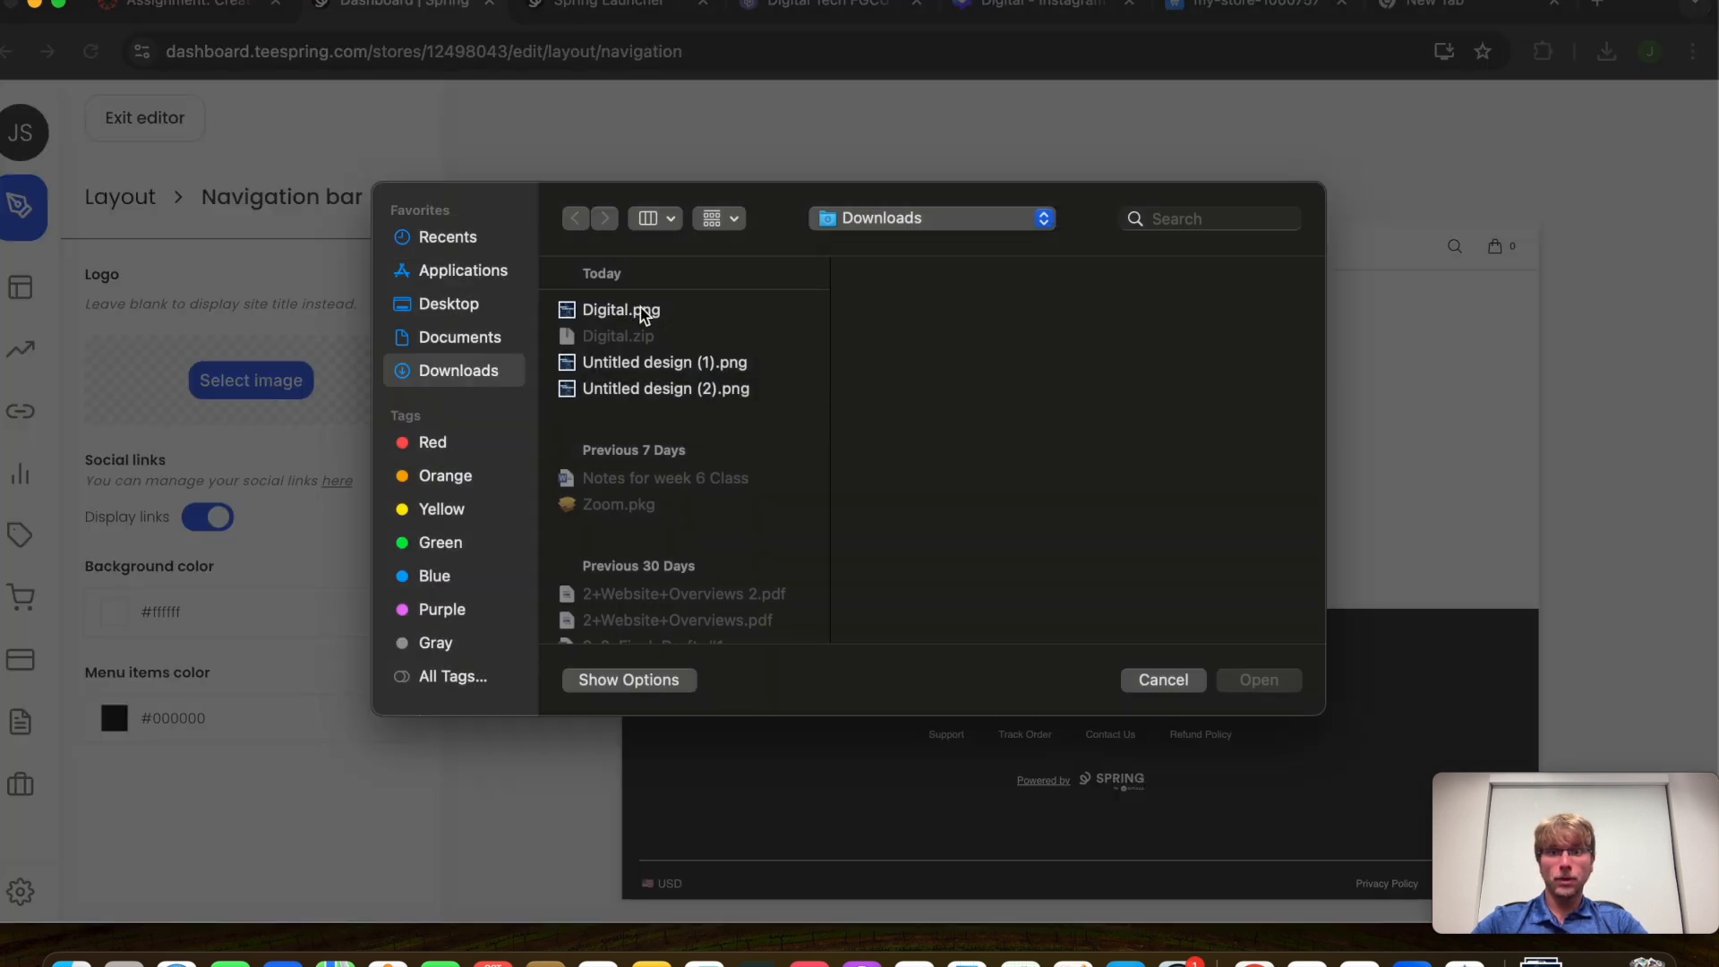
pyautogui.click(1164, 680)
pyautogui.click(143, 202)
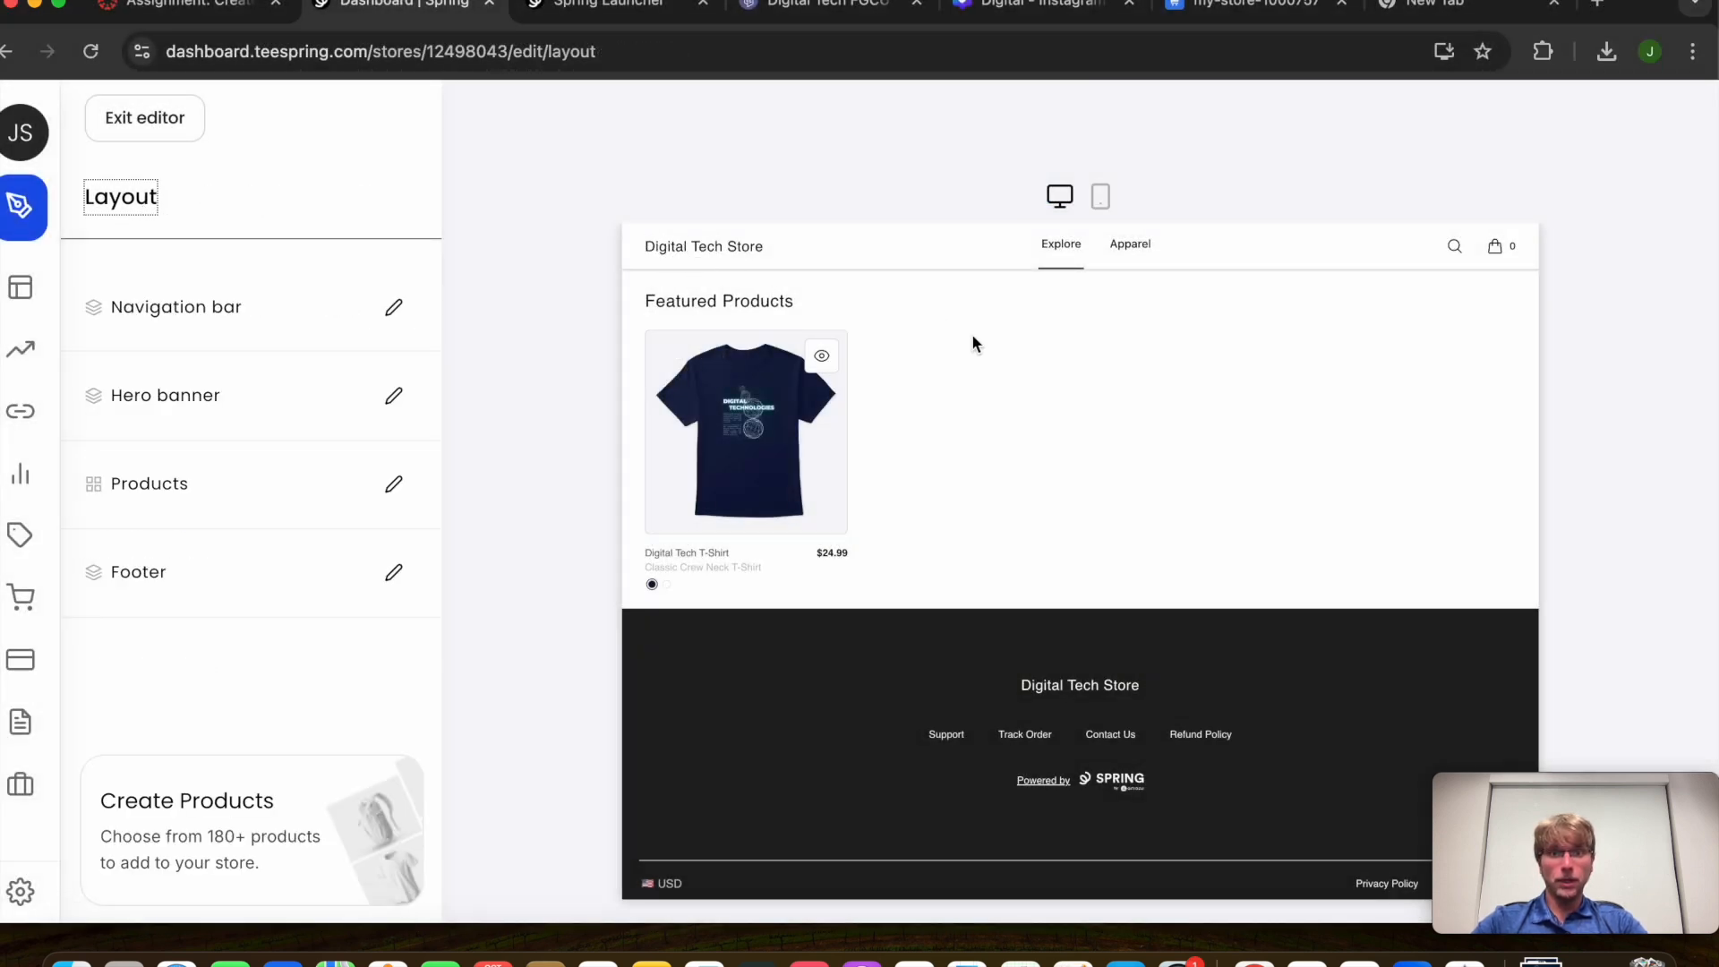
pyautogui.click(191, 311)
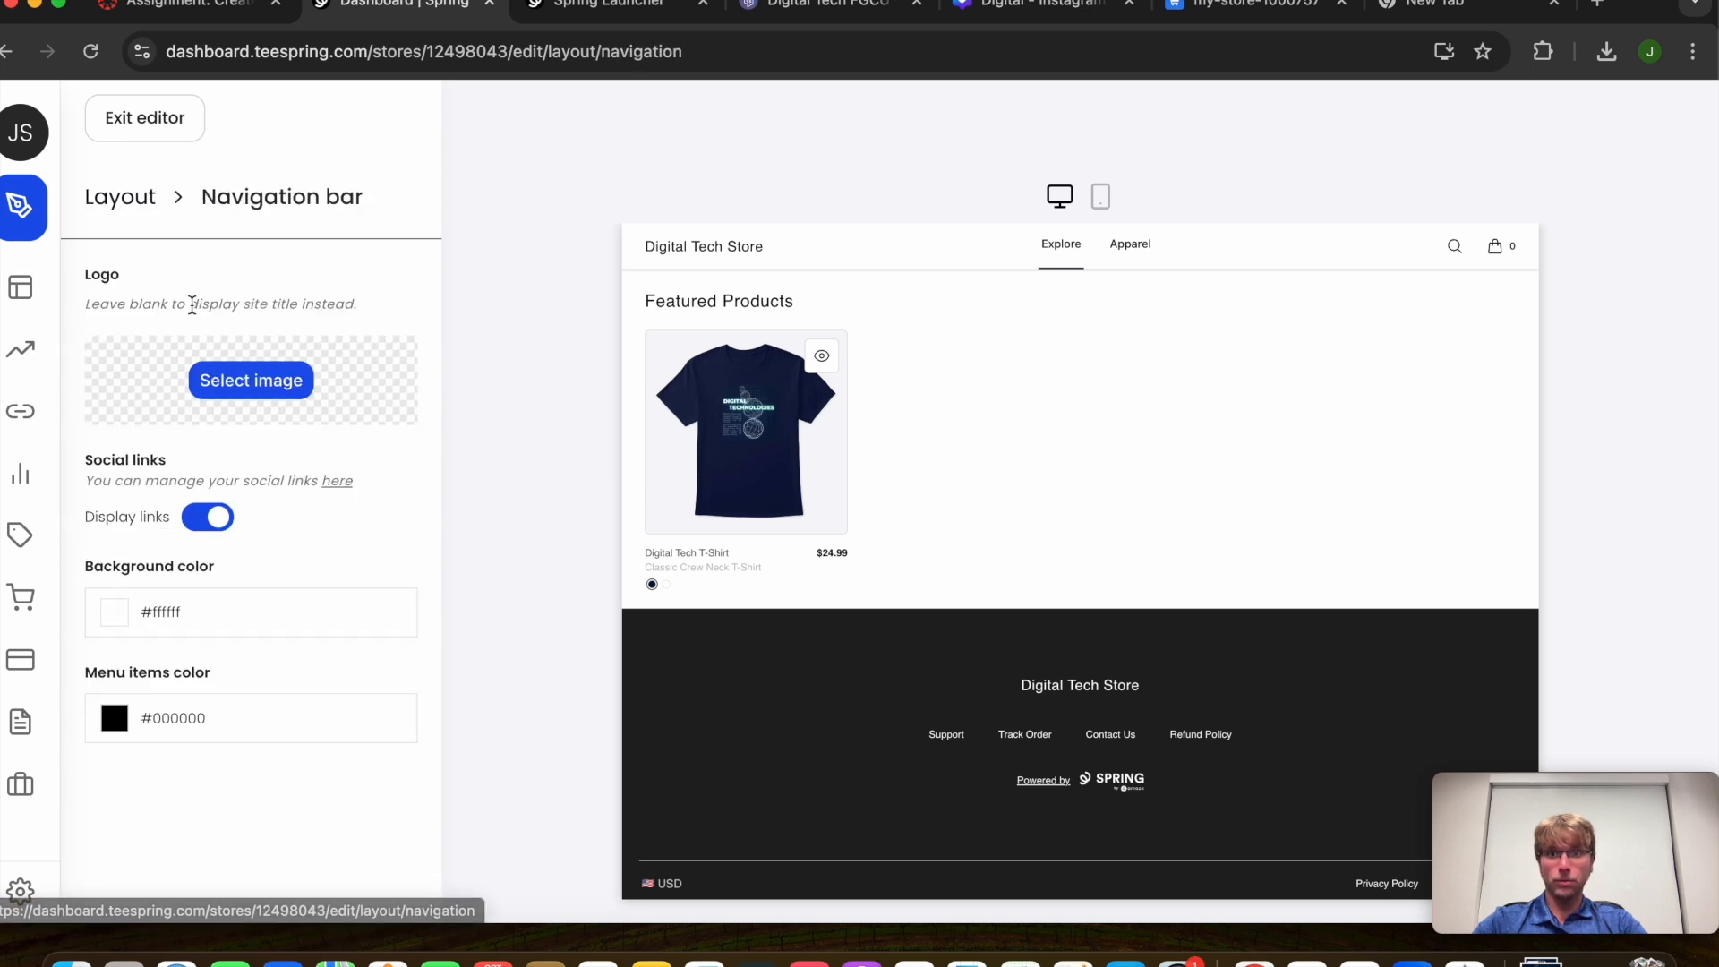
pyautogui.click(237, 381)
pyautogui.doubleClick(663, 315)
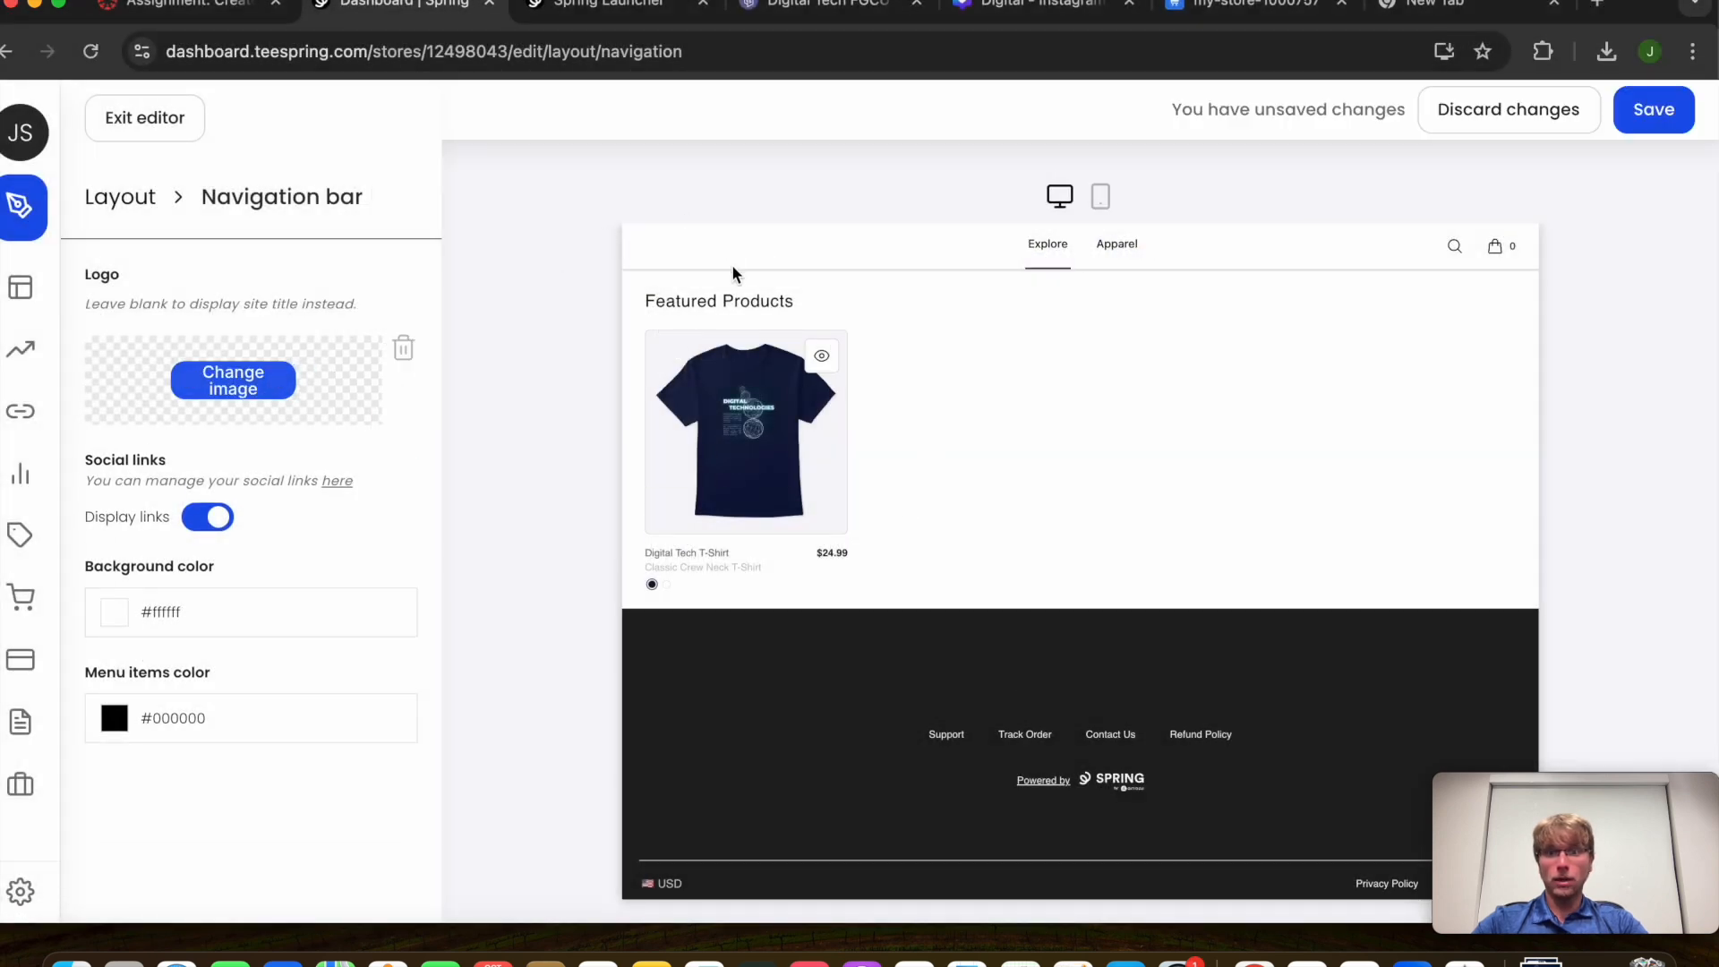
# Set the navigation bar background colour to light blue (#6cd4ff)
pyautogui.click(184, 610)
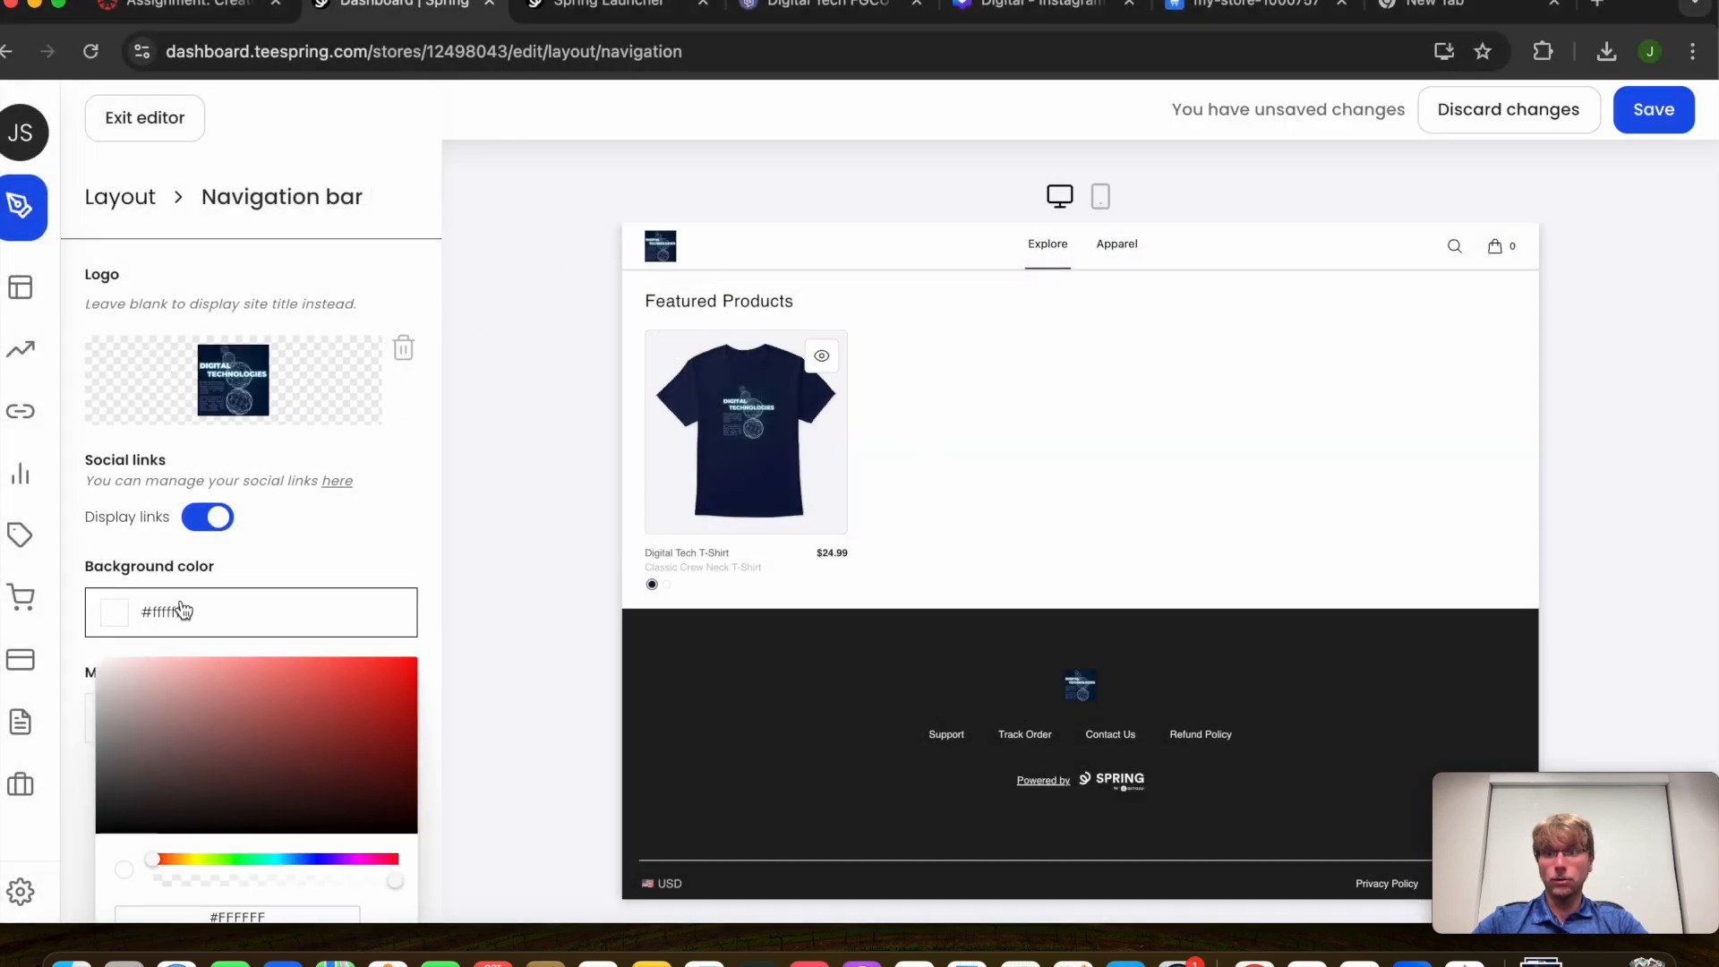
pyautogui.click(291, 859)
pyautogui.moveTo(303, 660)
pyautogui.mouseDown()
pyautogui.moveTo(326, 657)
pyautogui.moveTo(288, 658)
pyautogui.mouseUp()
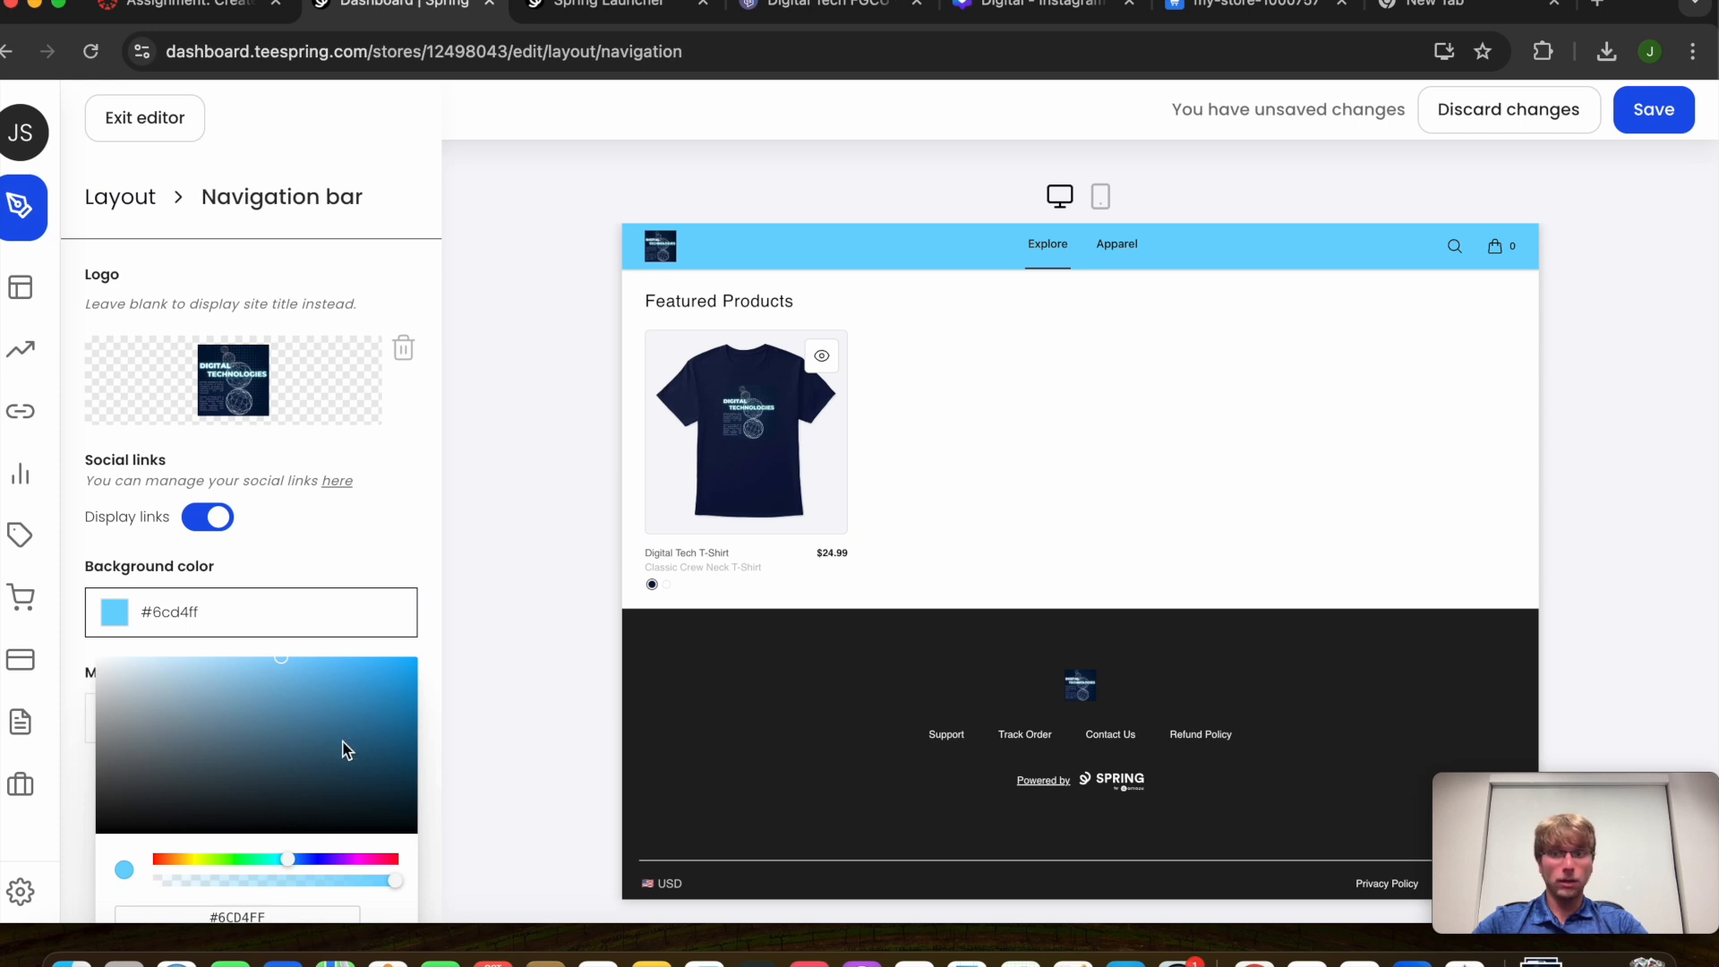
pyautogui.click(380, 583)
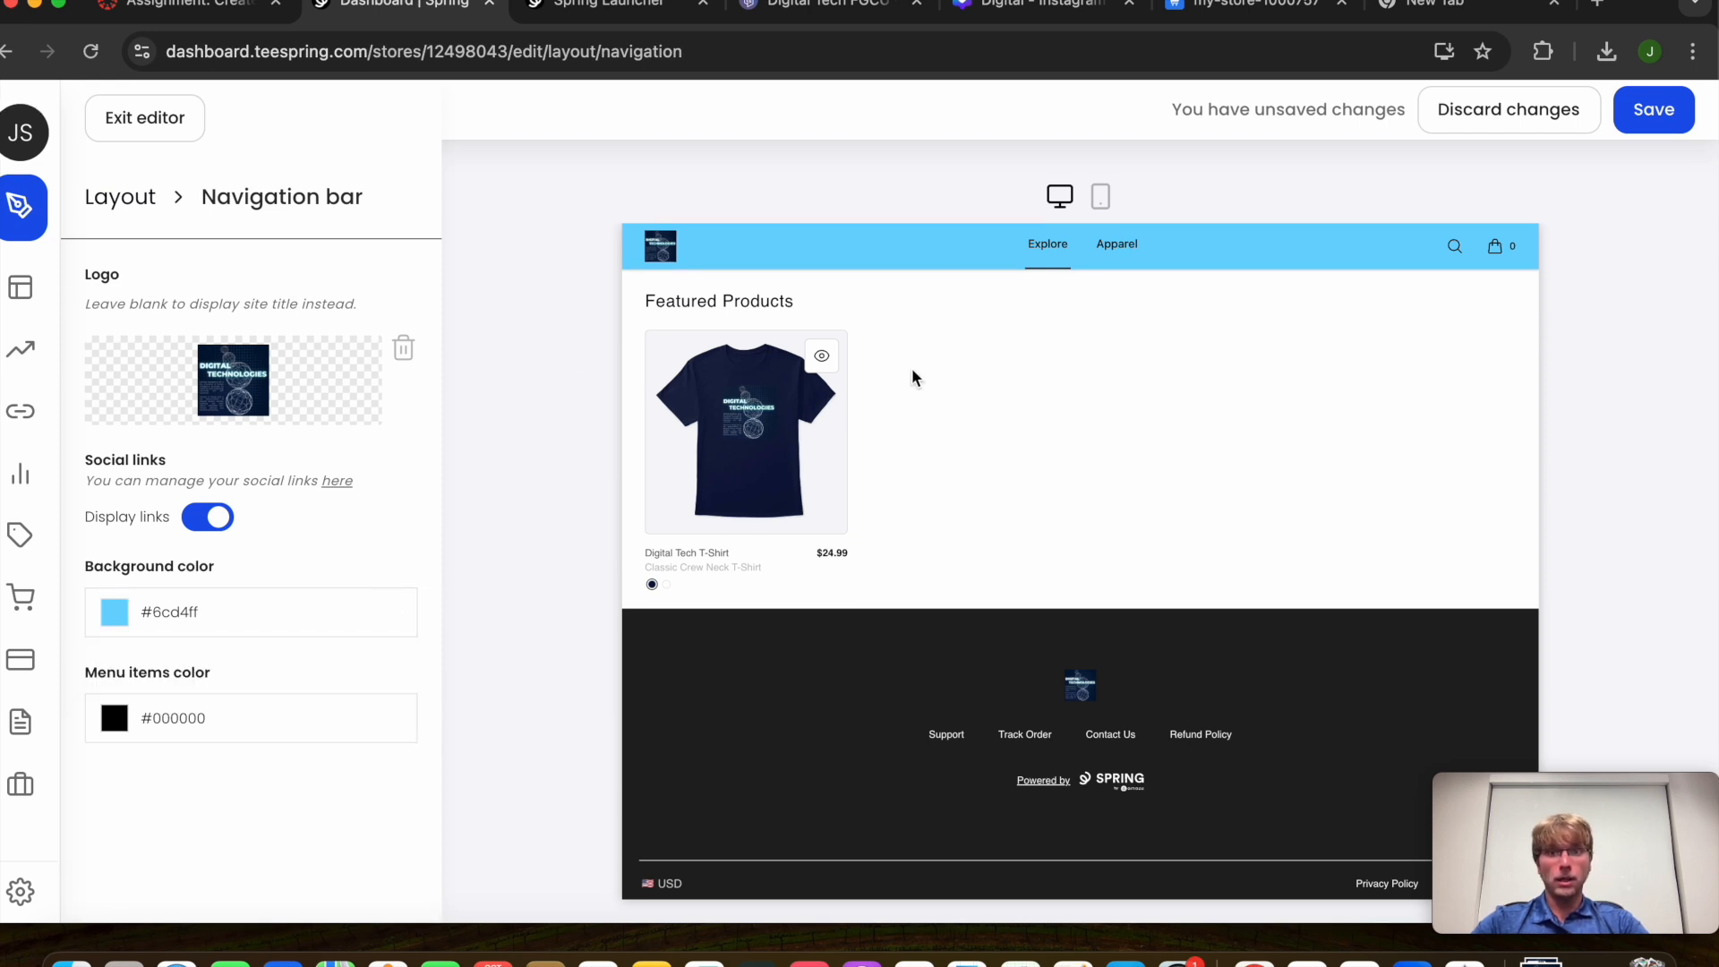
pyautogui.click(145, 197)
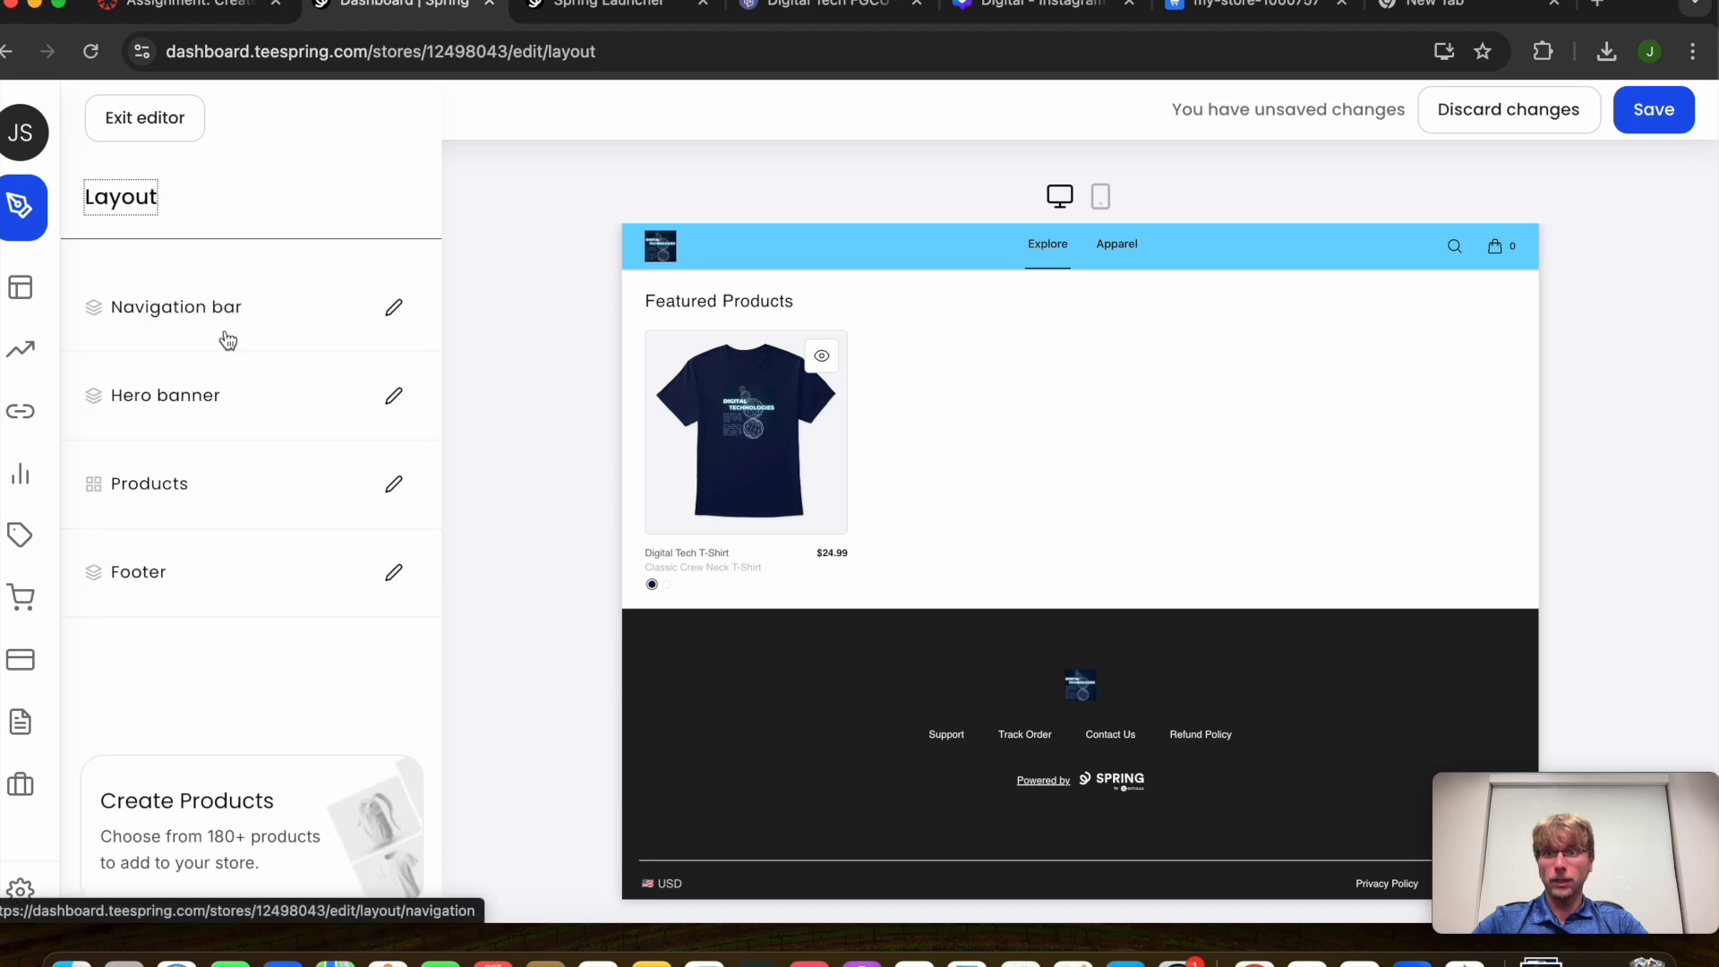
# Set Digital.png as the hero banner's background image
pyautogui.click(184, 397)
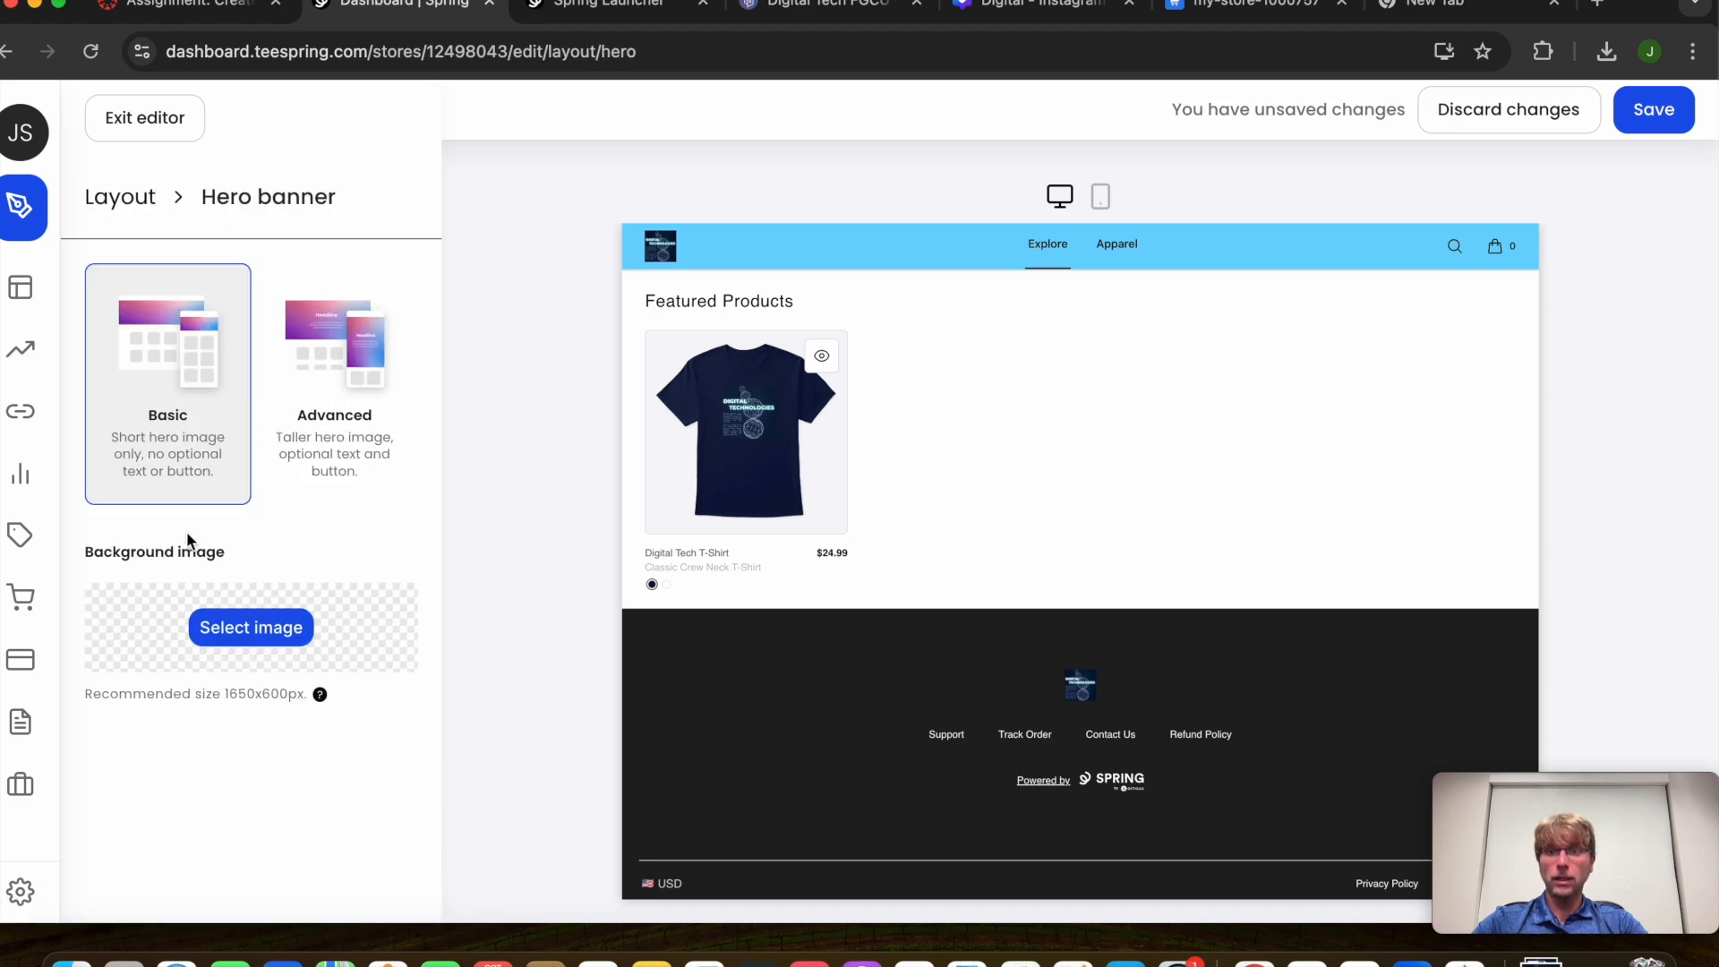
pyautogui.click(240, 624)
pyautogui.doubleClick(622, 310)
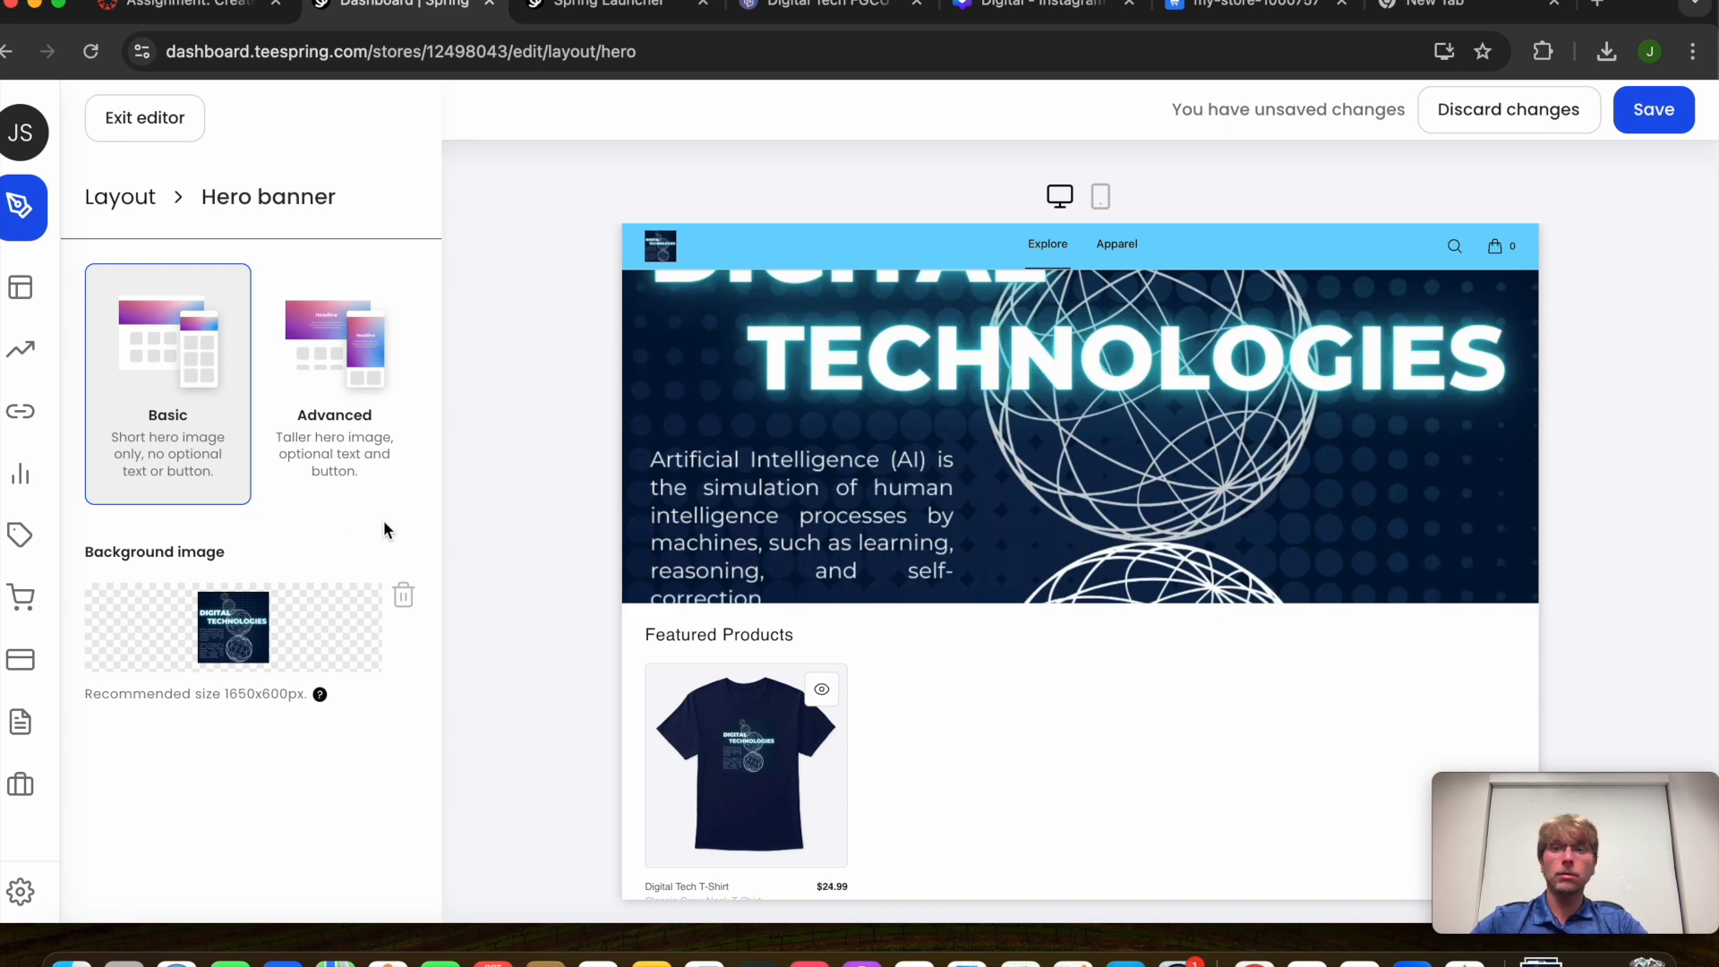
pyautogui.click(152, 204)
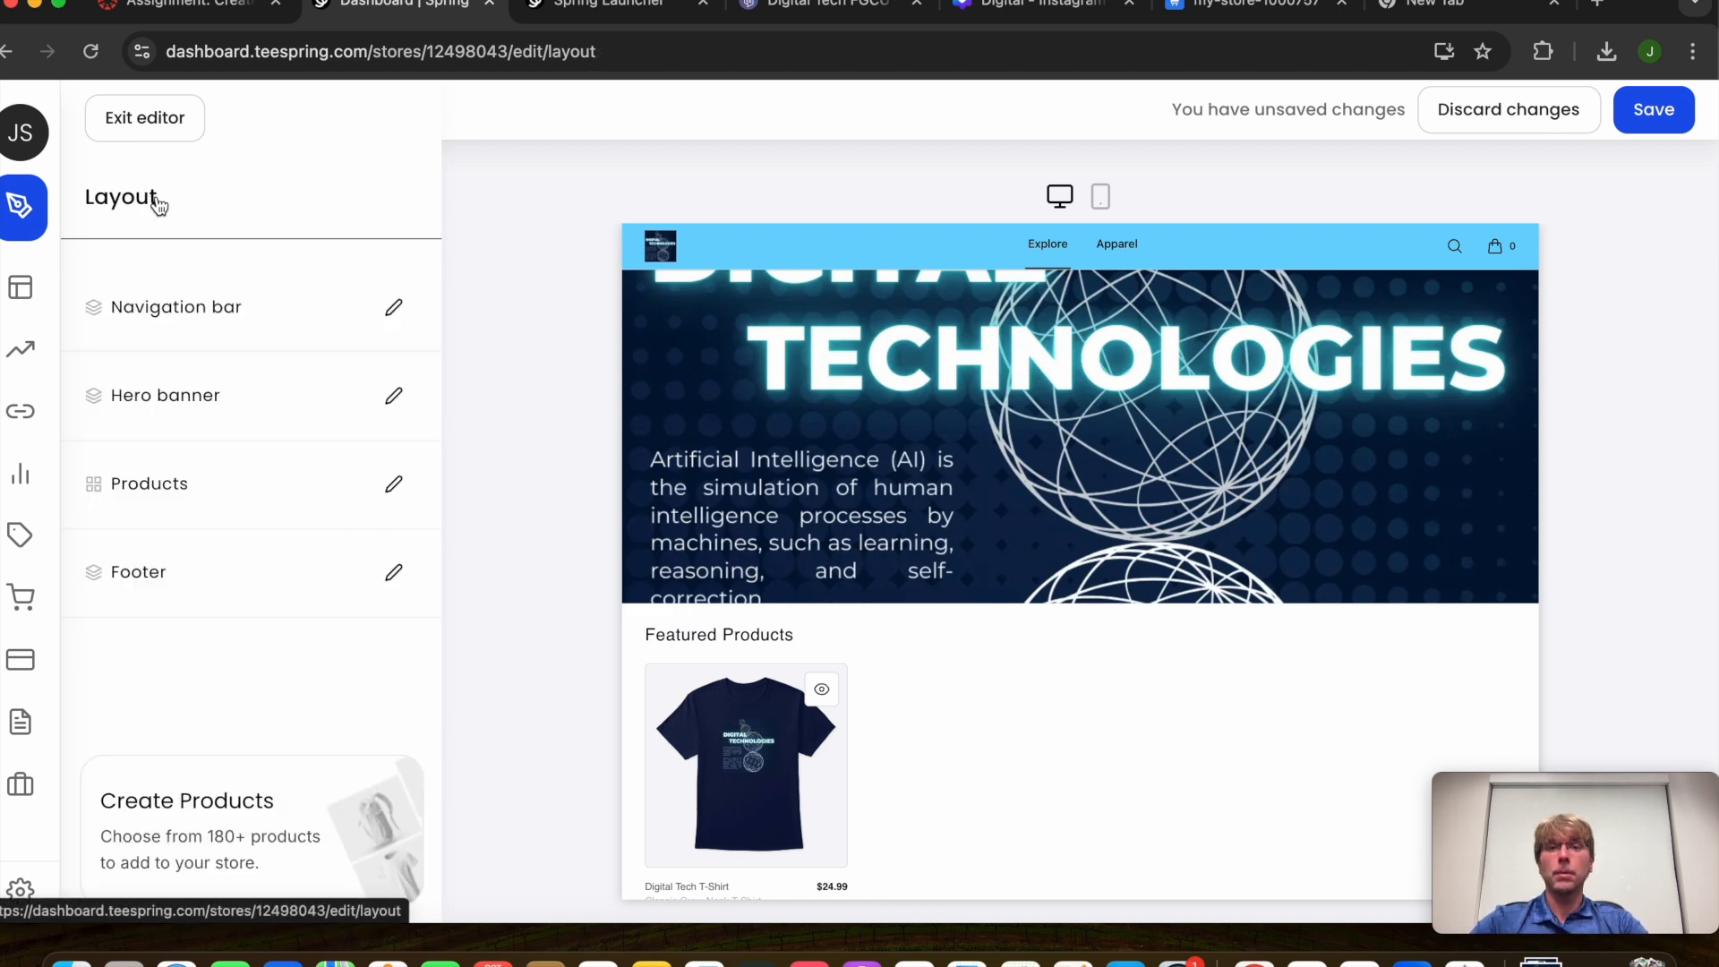
# Check the store preview's Apparel page and home page
pyautogui.scroll(-2, 953, 562)
pyautogui.scroll(-3, 953, 561)
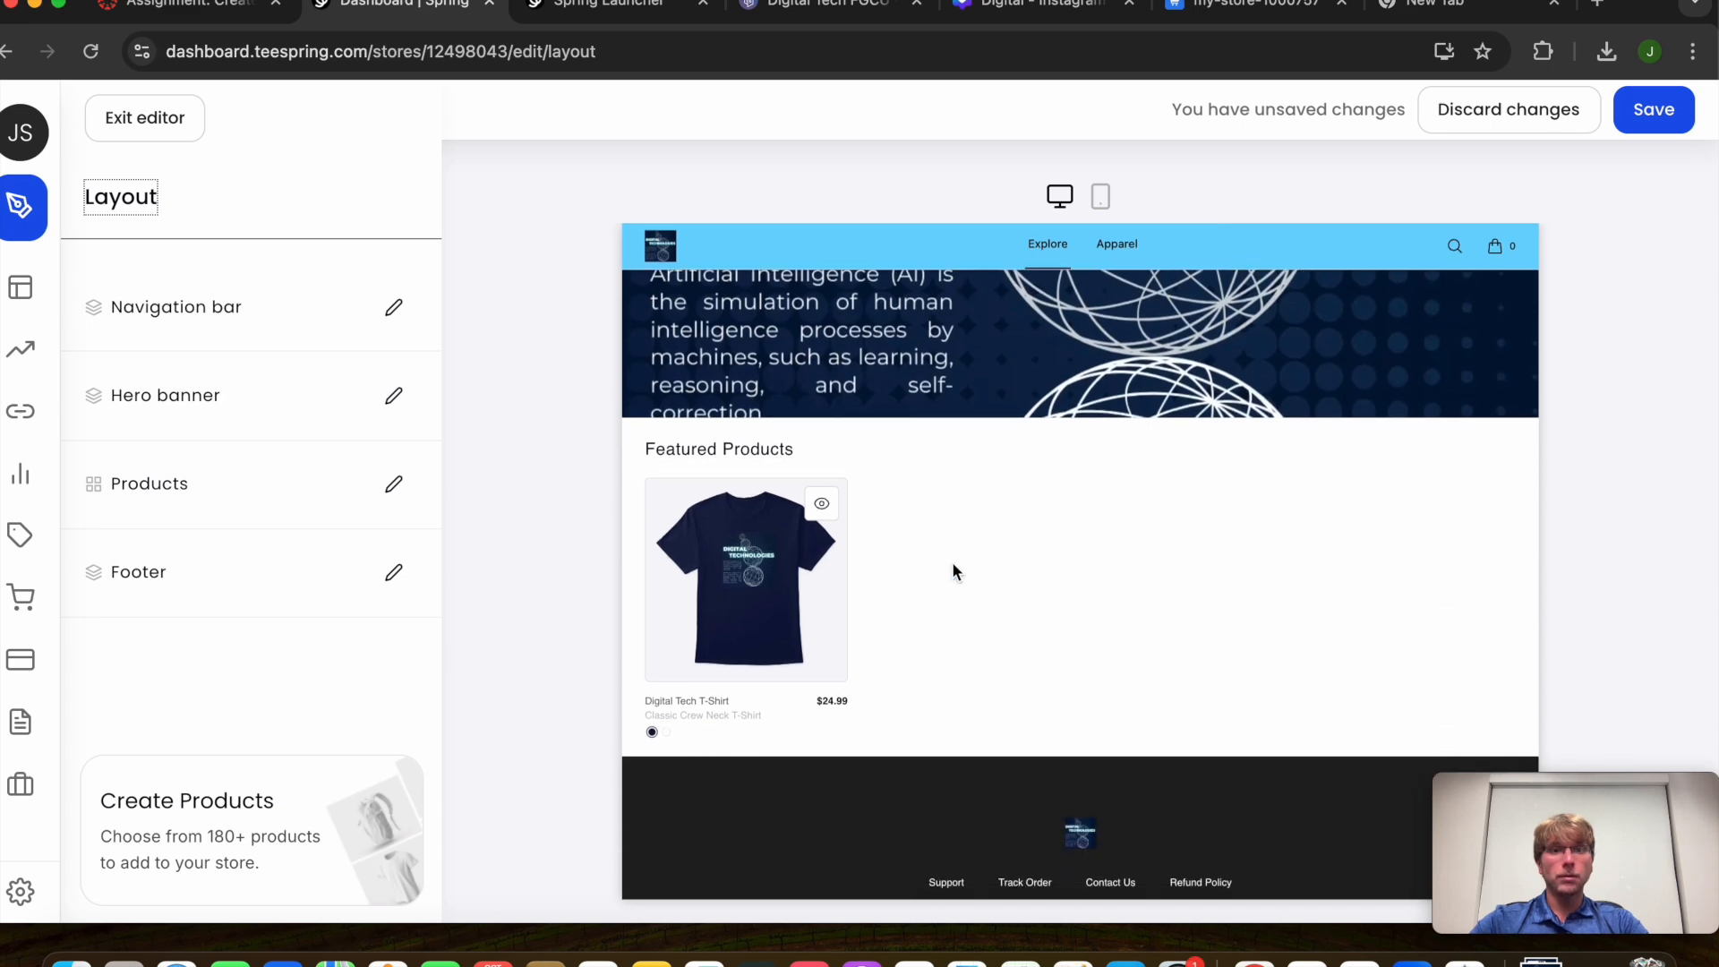
pyautogui.scroll(4, 985, 529)
pyautogui.scroll(1, 1124, 338)
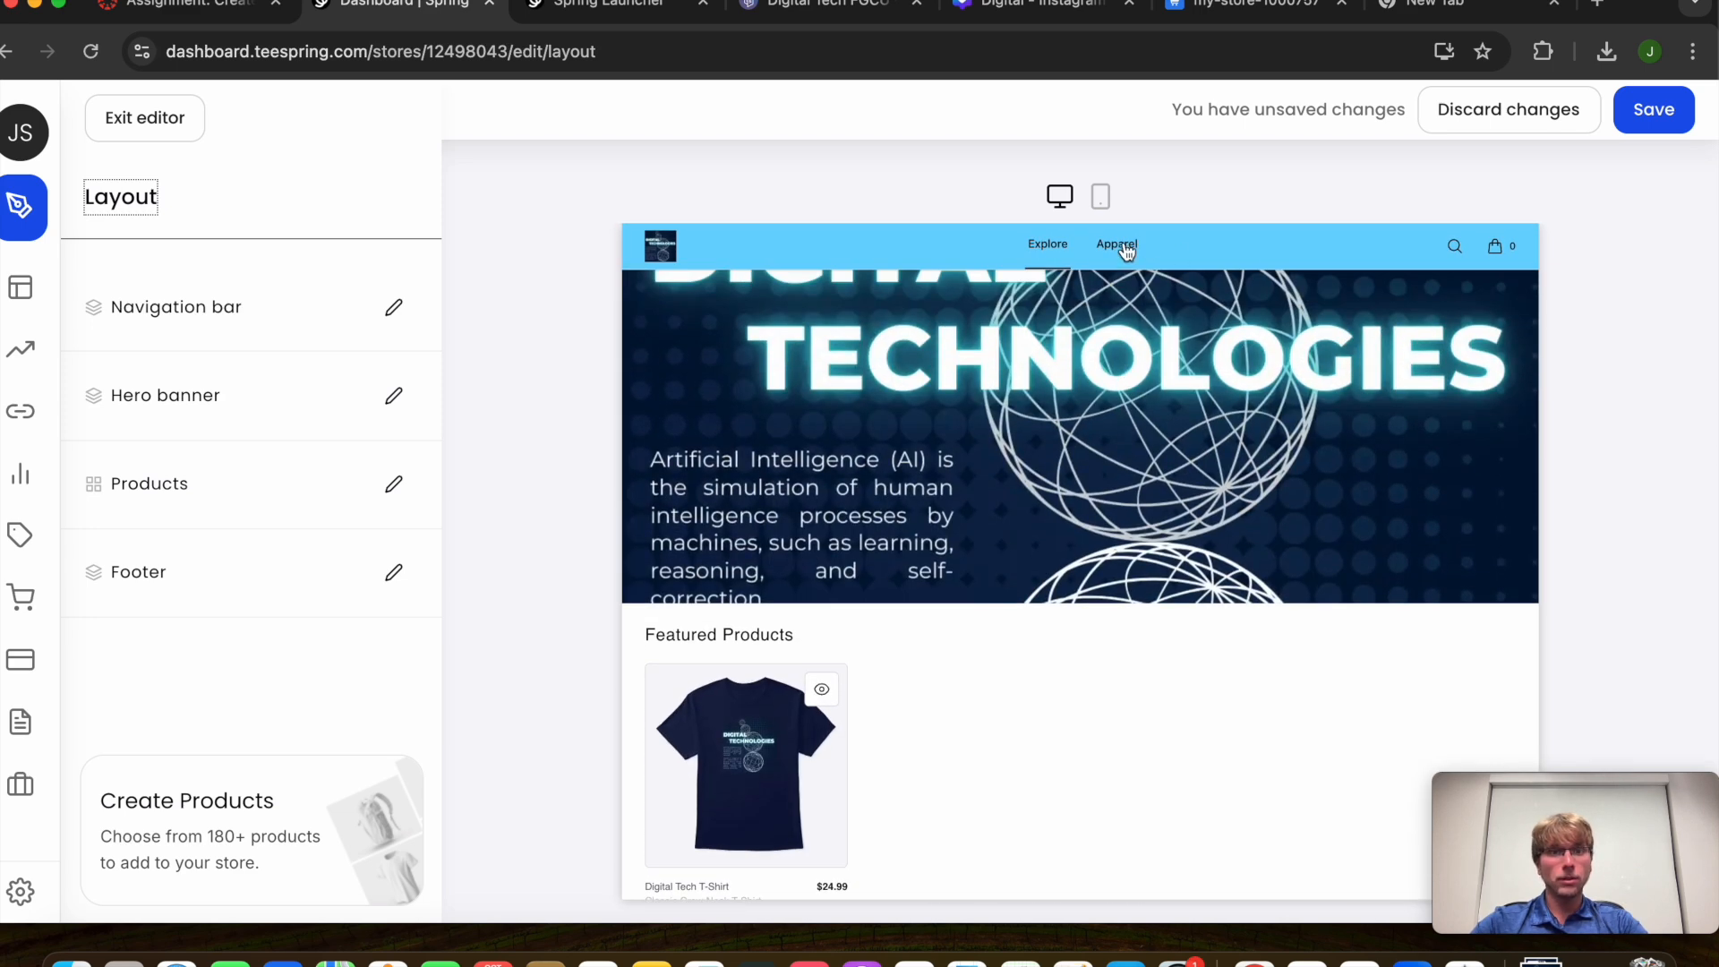
pyautogui.click(1116, 245)
pyautogui.click(1050, 258)
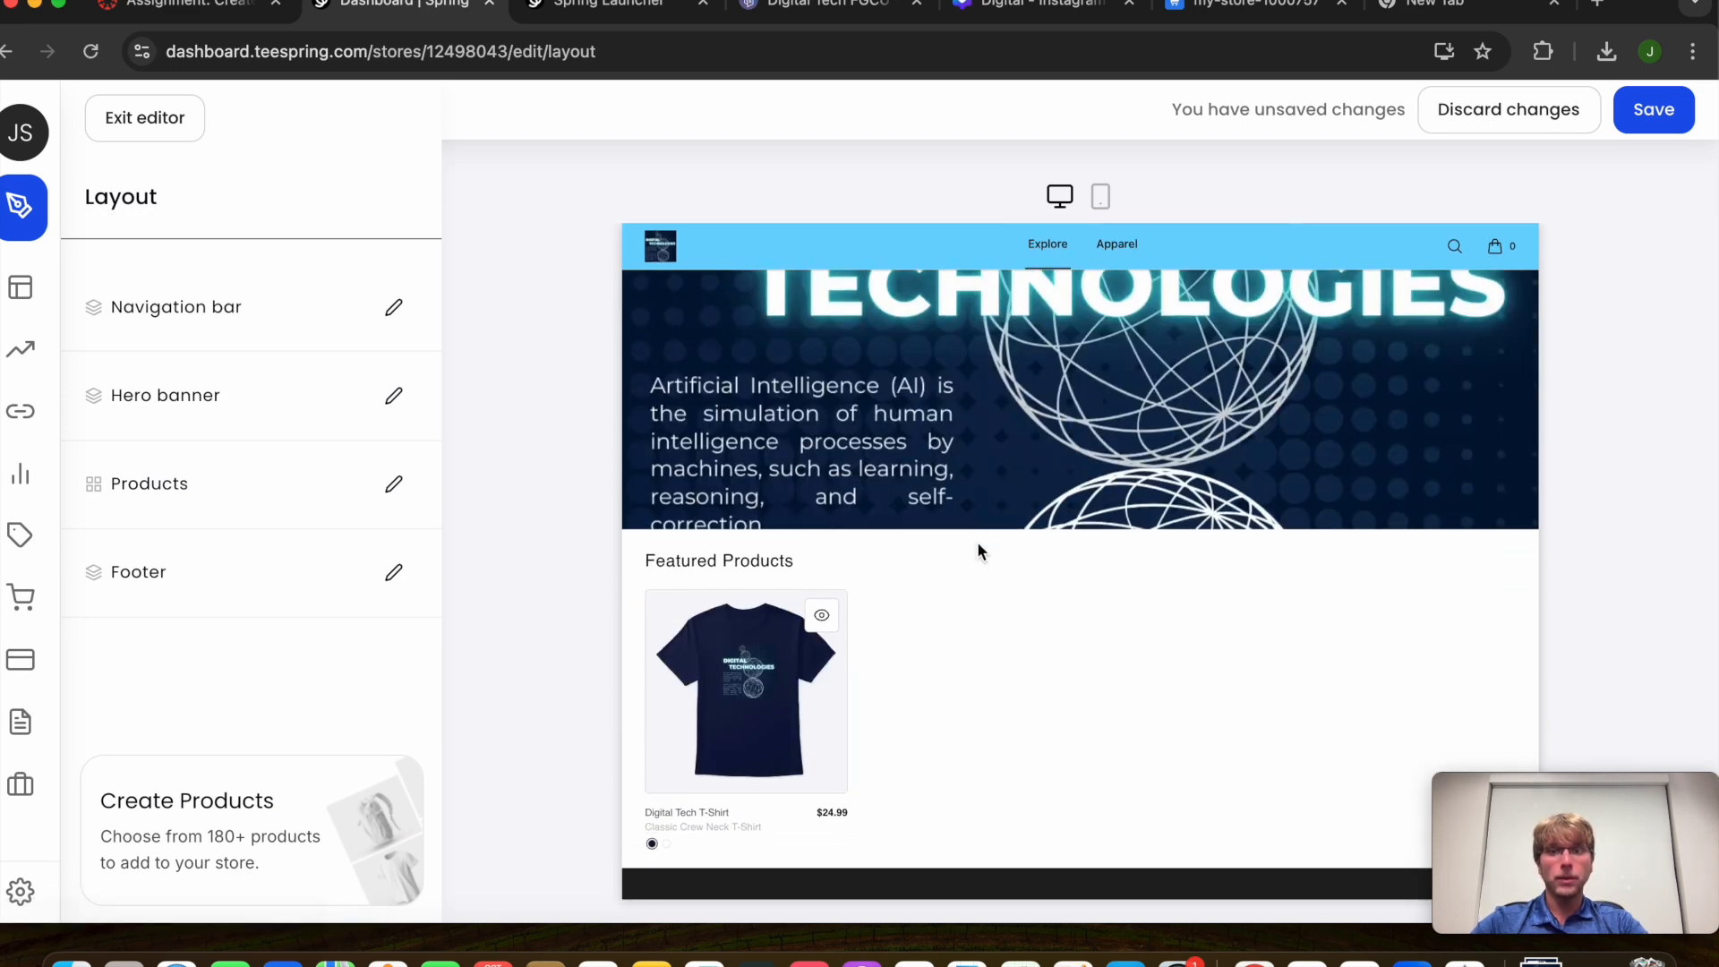
pyautogui.scroll(-3, 976, 540)
# Type 'Digital' into the footer's about text, correcting the misspelling via suggestion
pyautogui.click(199, 562)
pyautogui.click(221, 428)
pyautogui.write('F')
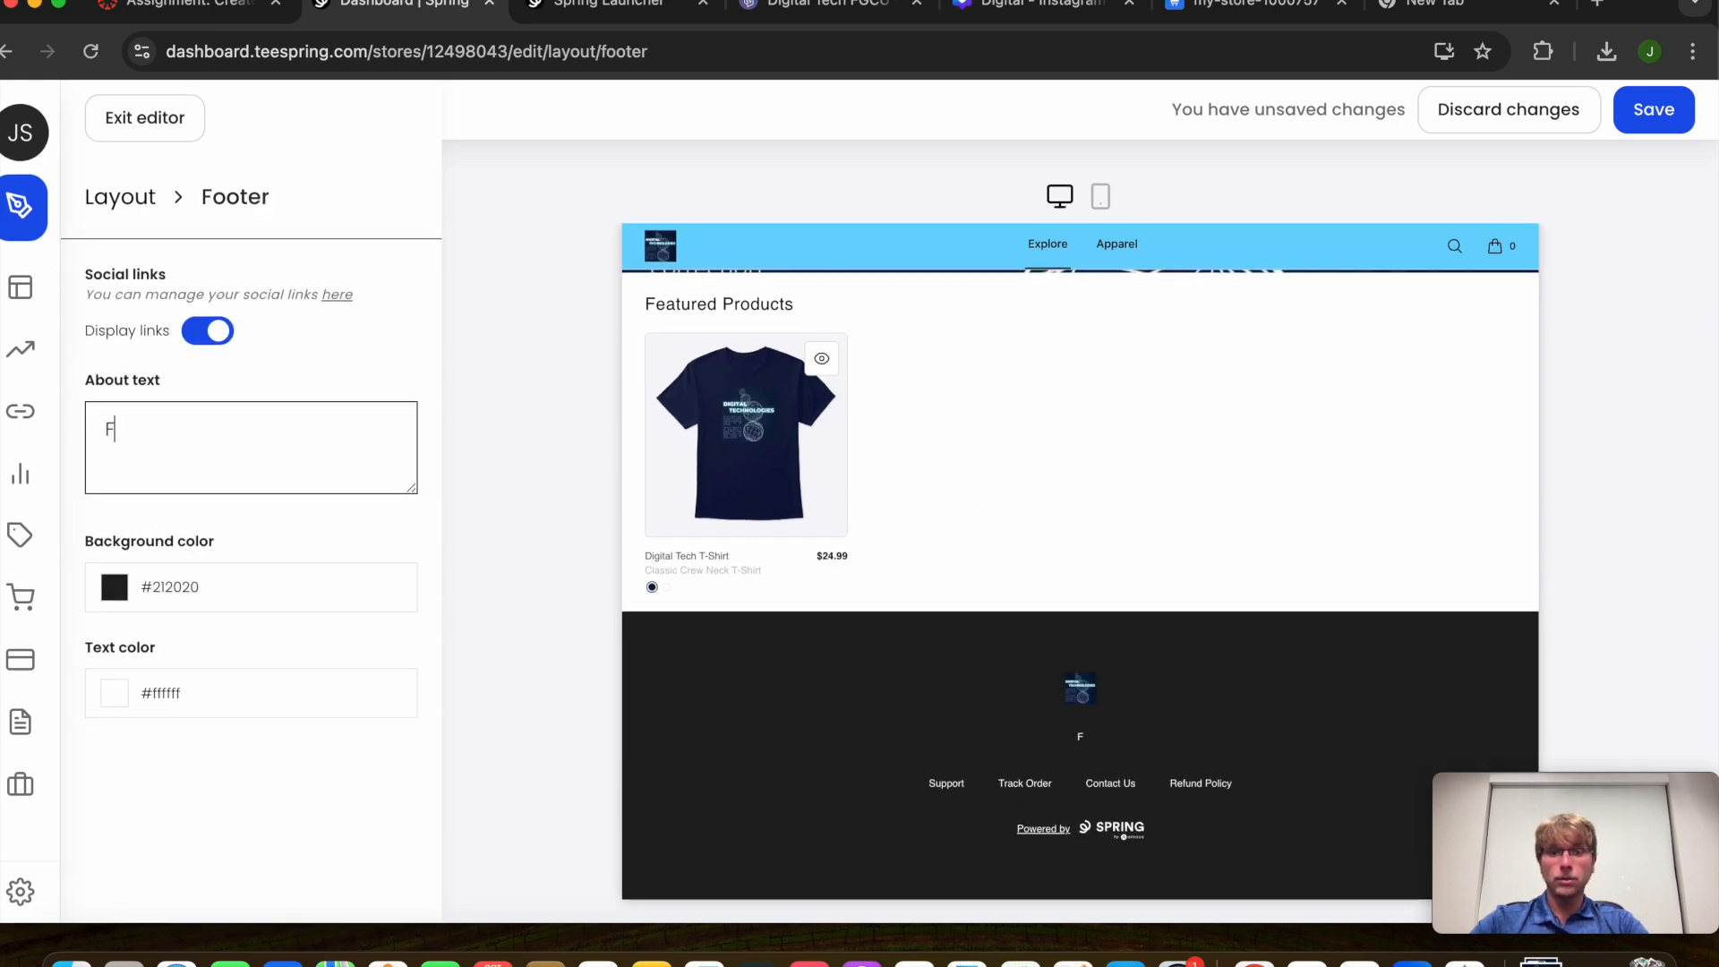
pyautogui.press('BackSpace')
pyautogui.write('Digitial')
pyautogui.press('BackSpace')
pyautogui.press('BackSpace')
pyautogui.press('BackSpace')
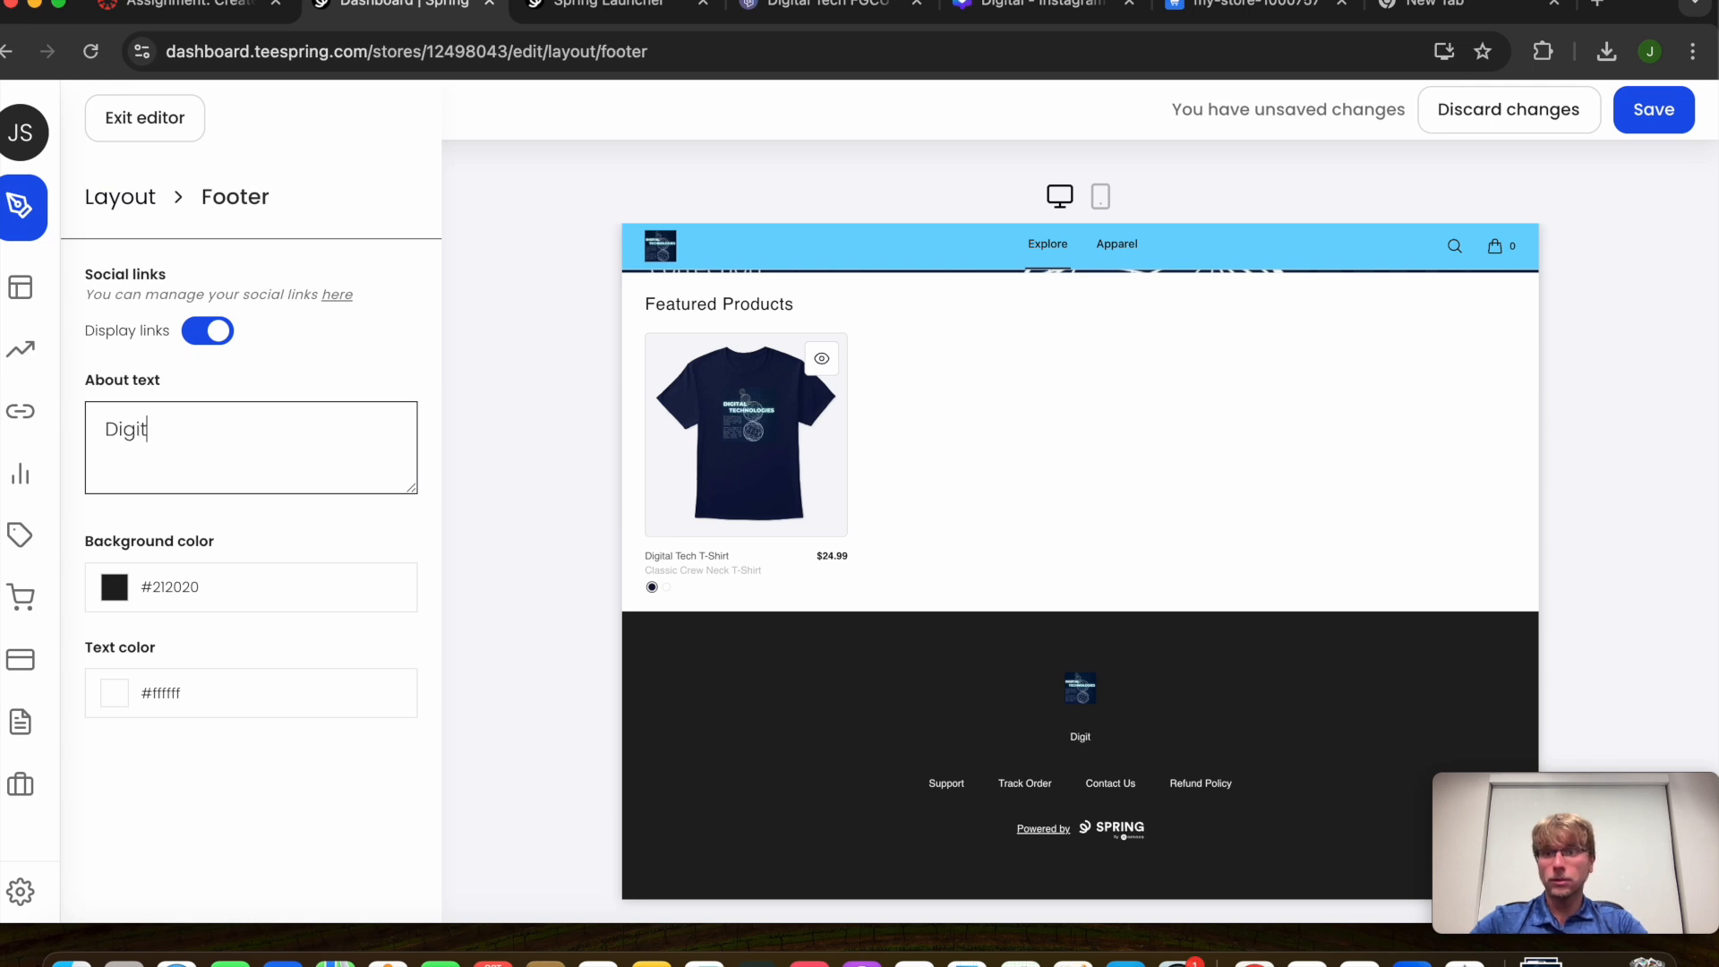
pyautogui.write('a')
pyautogui.press('BackSpace')
pyautogui.write('ial Te')
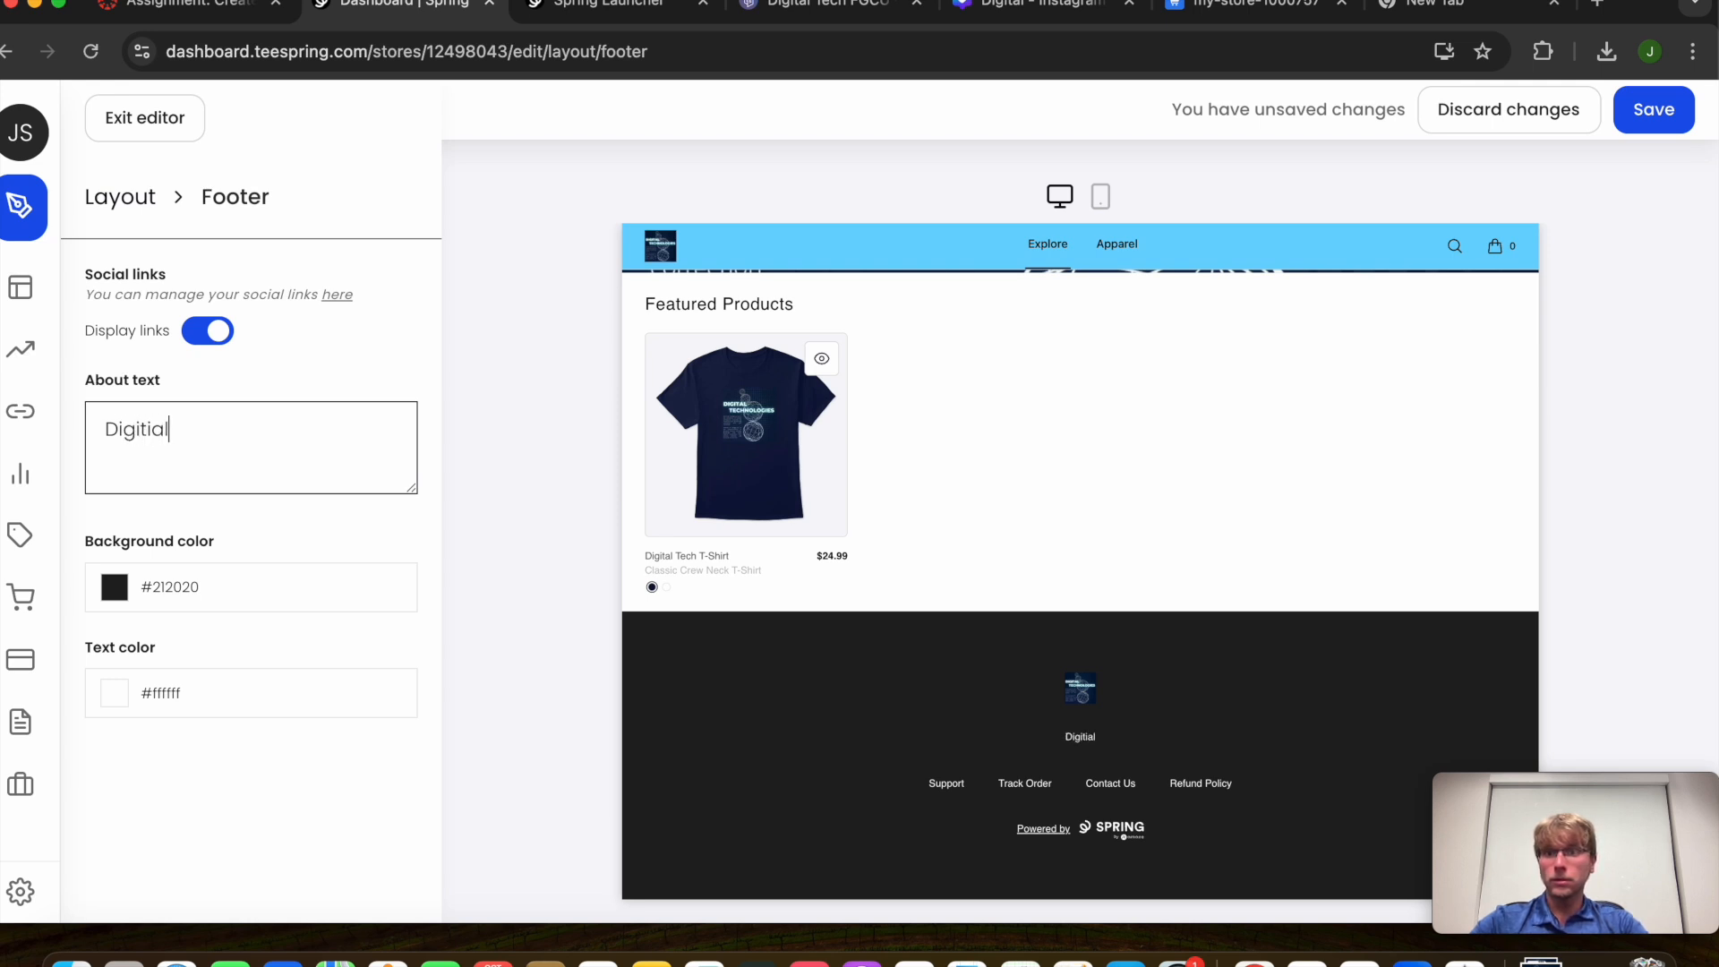
pyautogui.rightClick(128, 438)
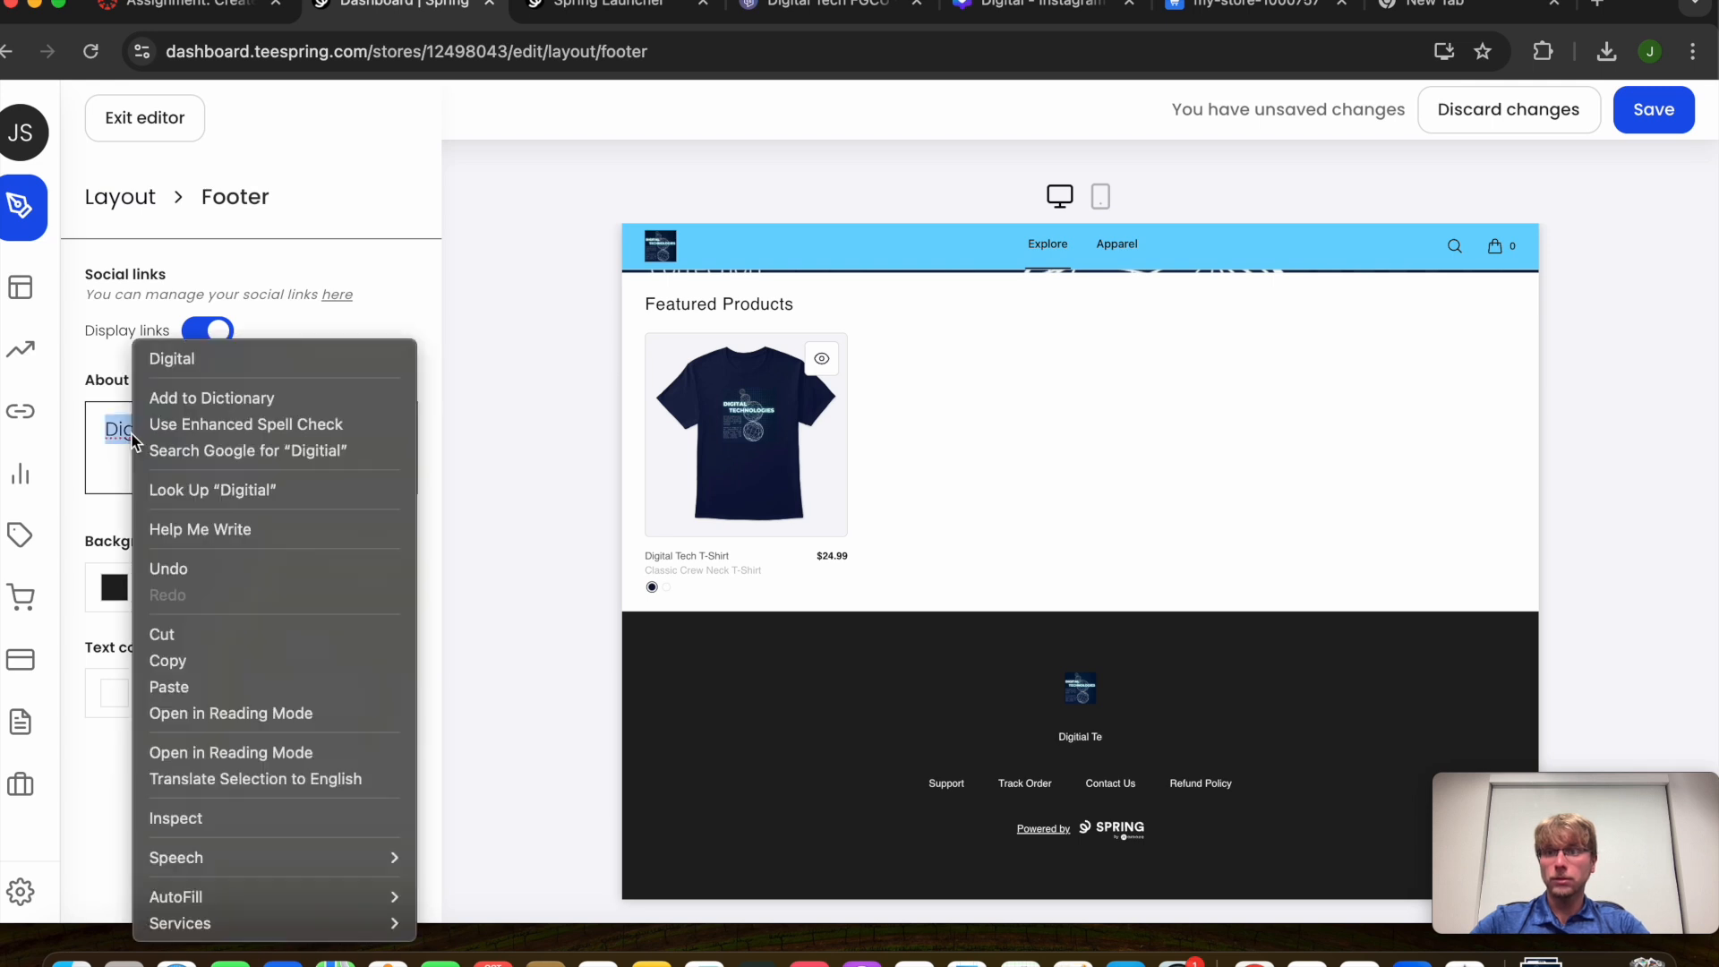
pyautogui.click(172, 353)
# Complete the about text as 'Digital Tech Store' and save the layout changes
pyautogui.write('ch Store')
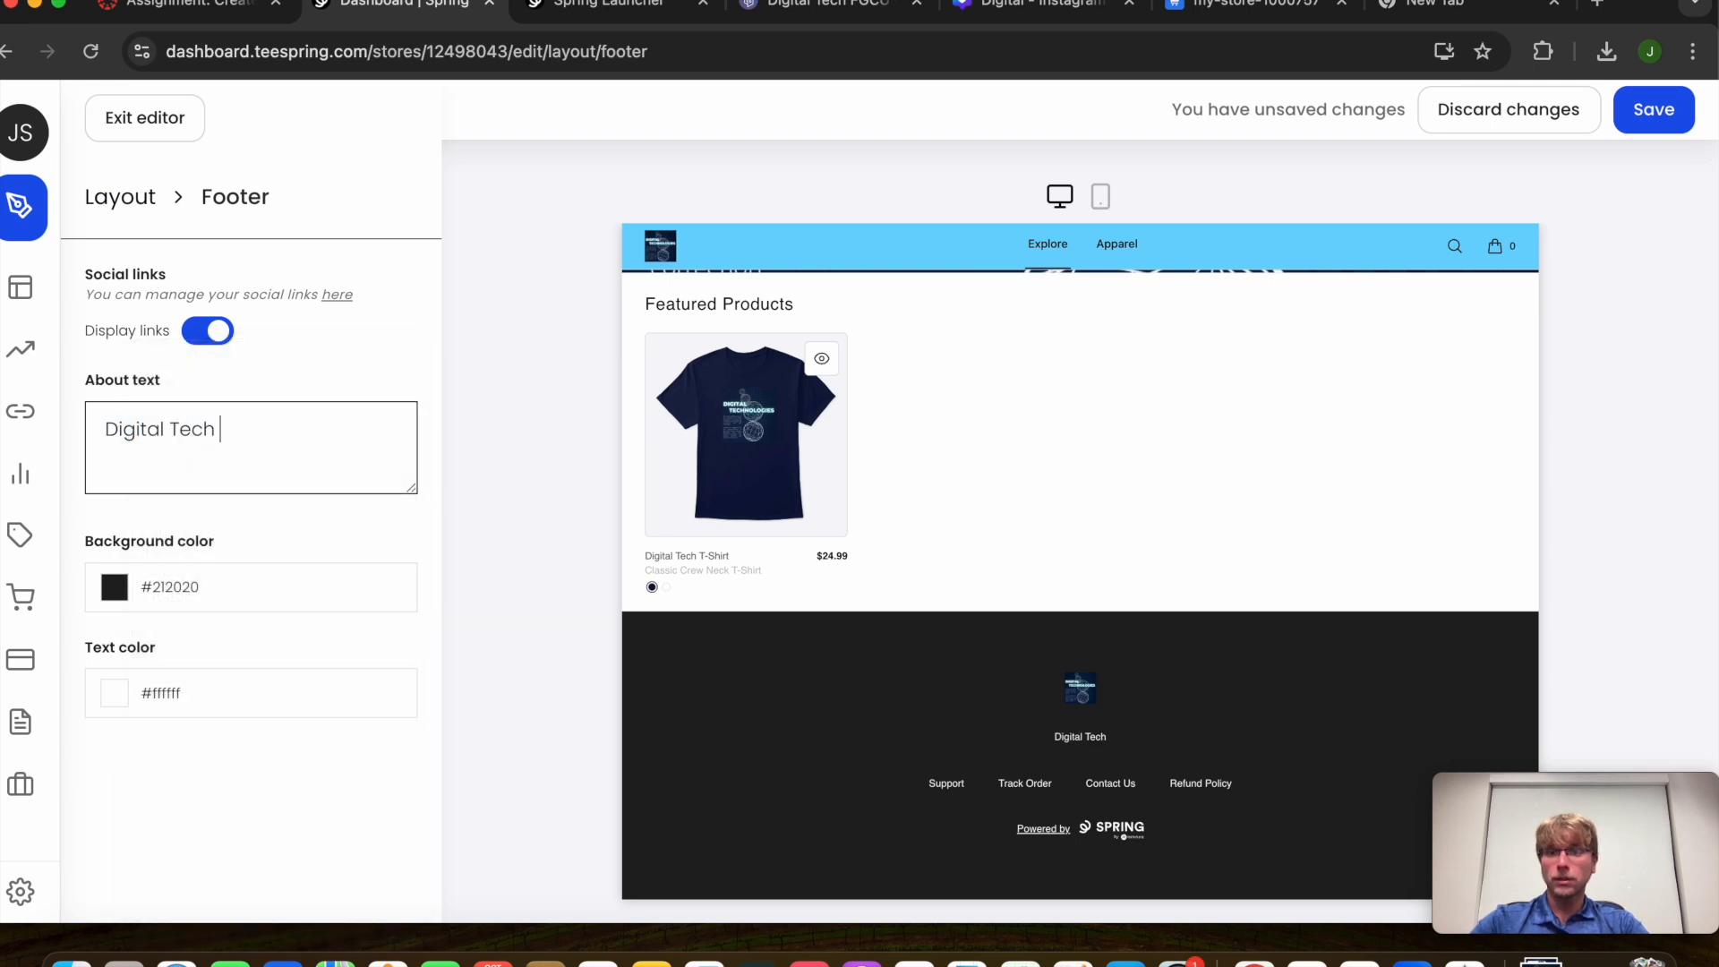
pyautogui.press('Return')
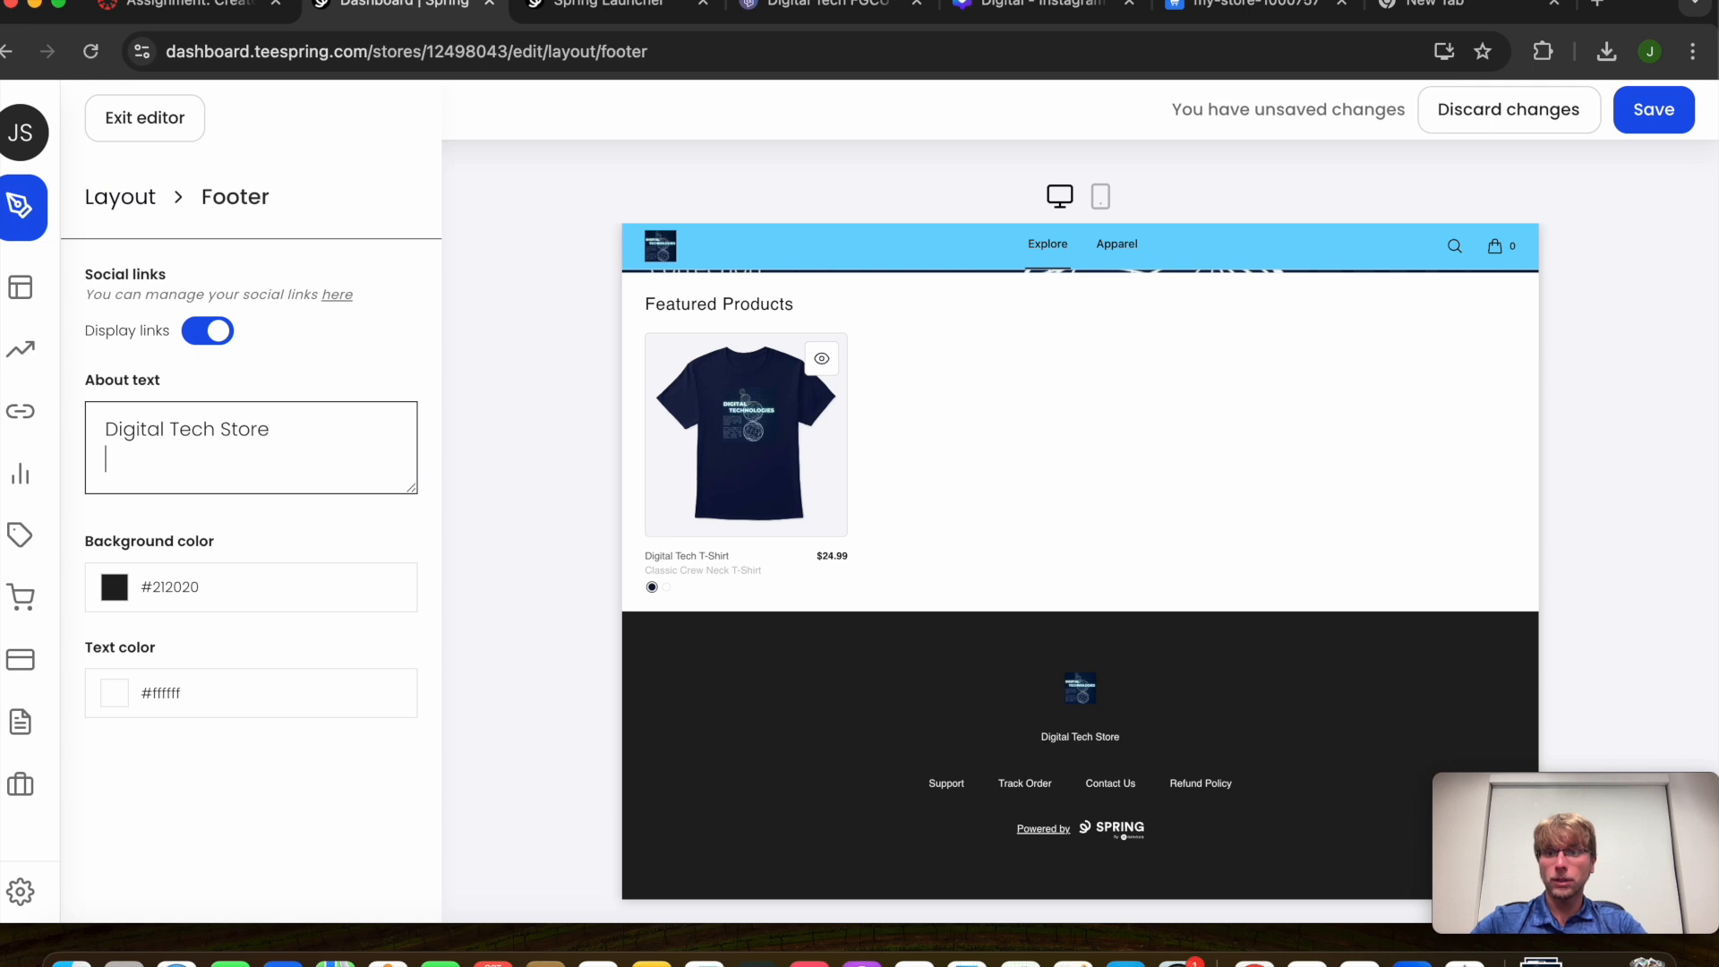
pyautogui.click(1659, 109)
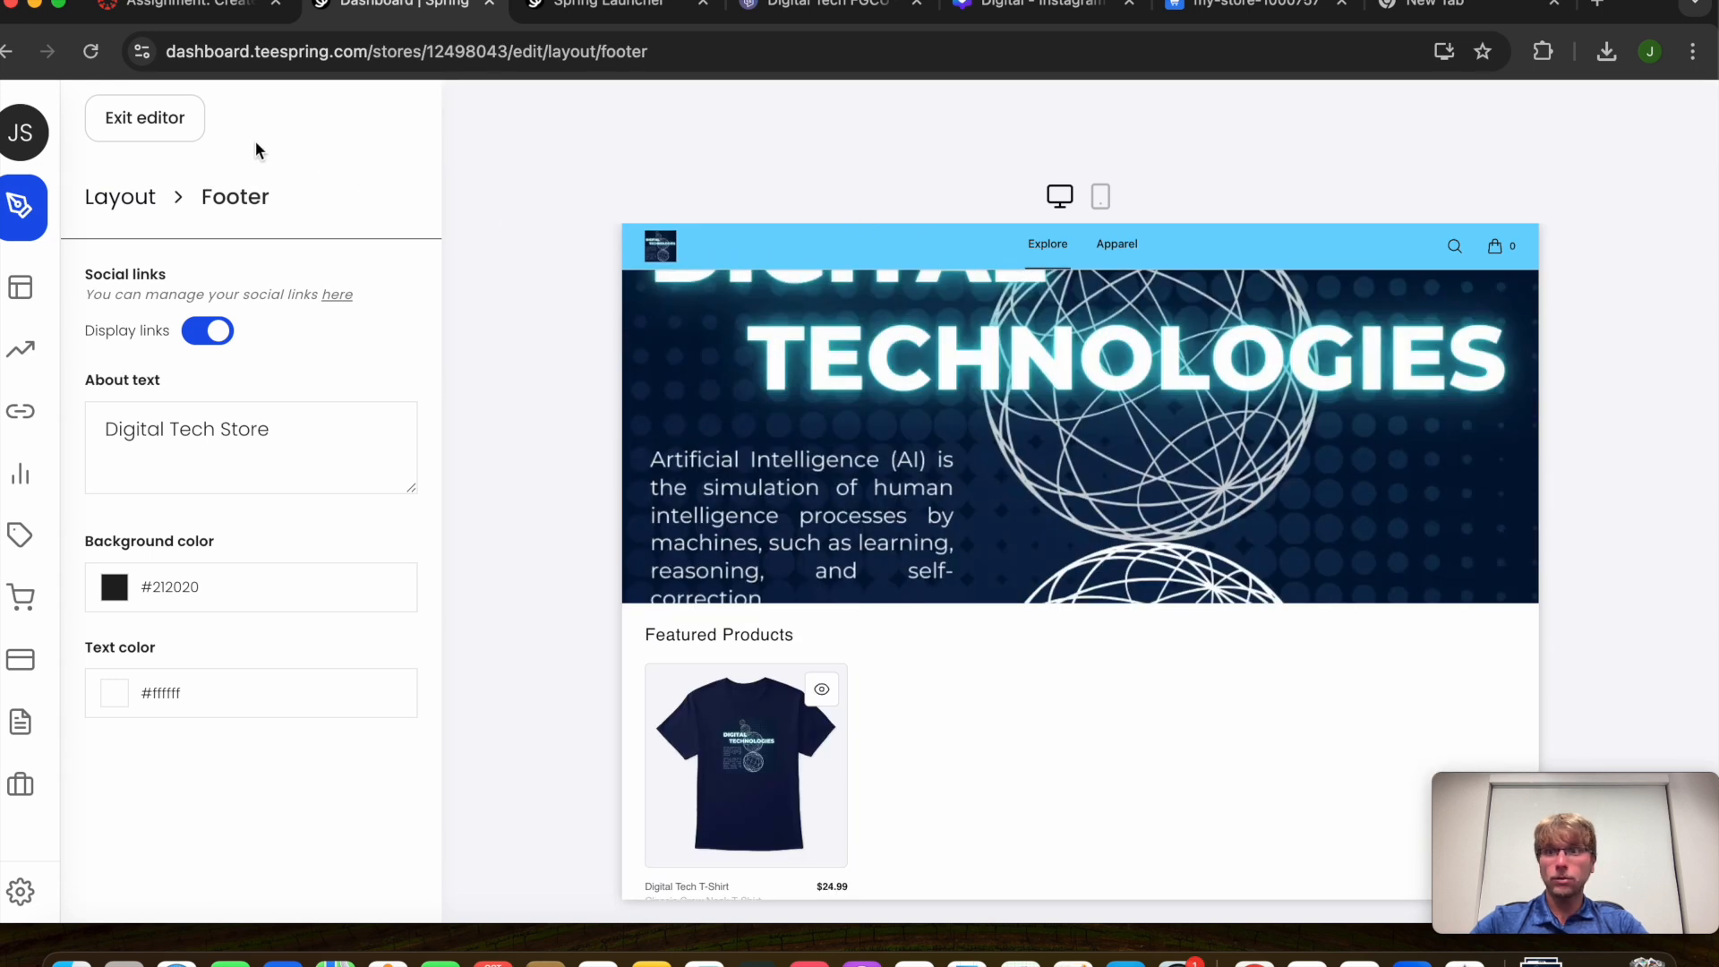
# Open the Stores overview and mark the assignment deliverable asking for the store link
pyautogui.moveTo(199, 219)
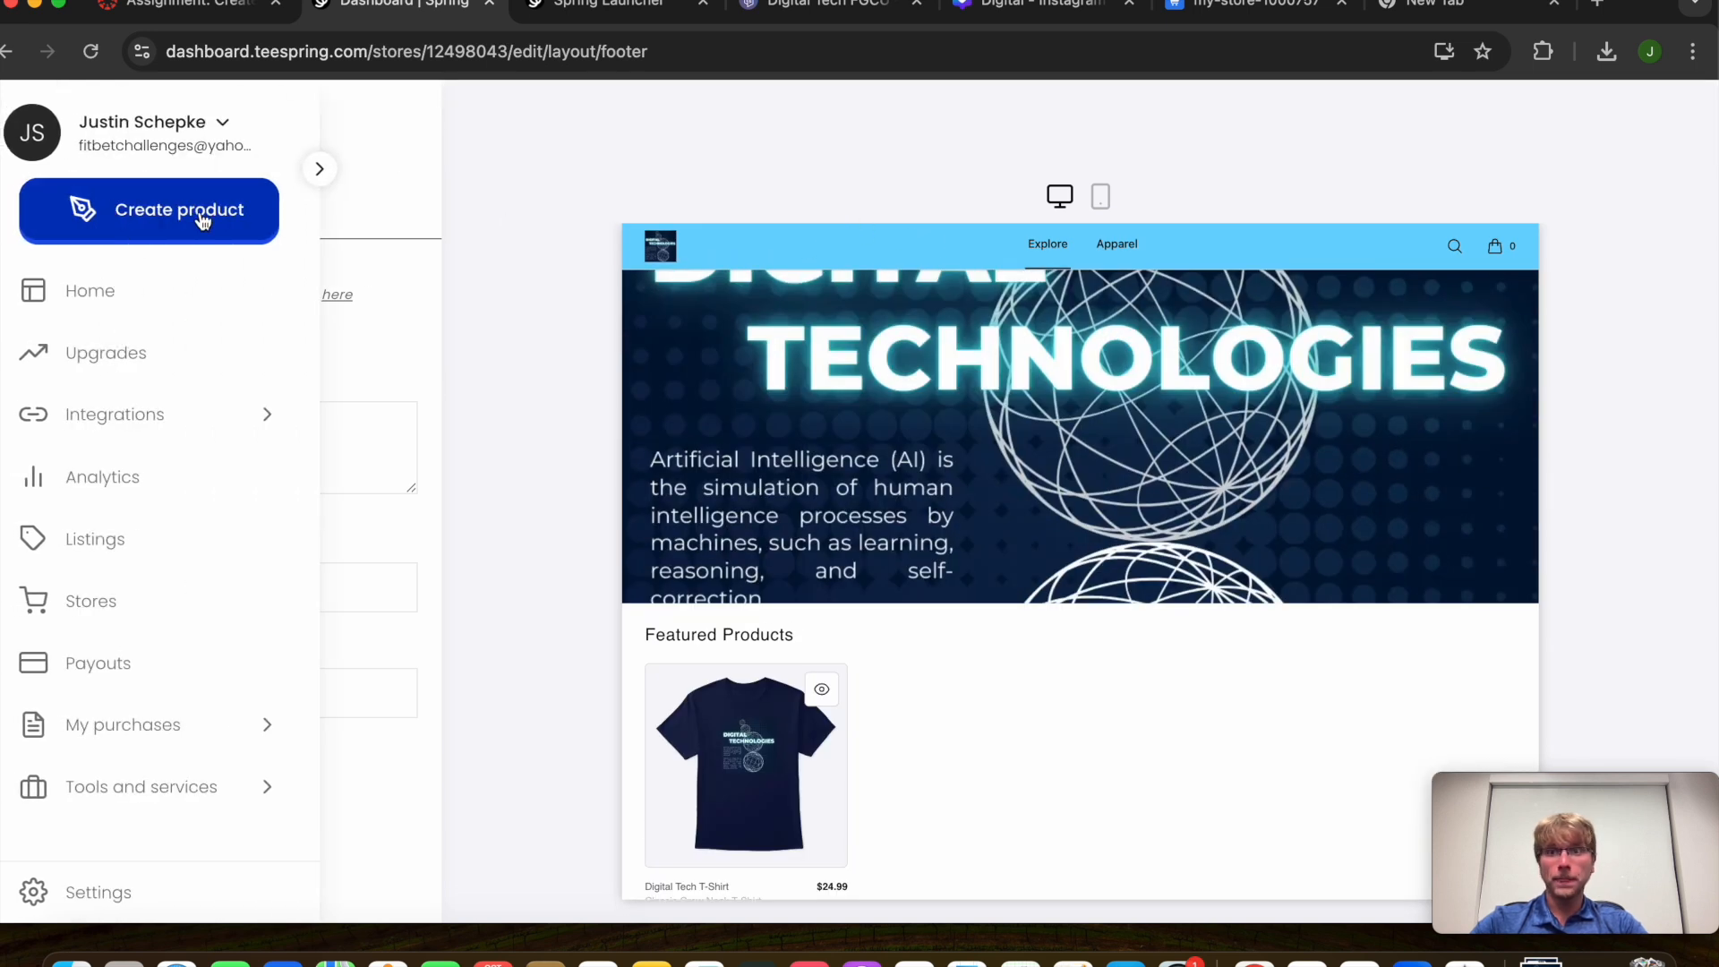
pyautogui.click(91, 601)
pyautogui.click(618, 5)
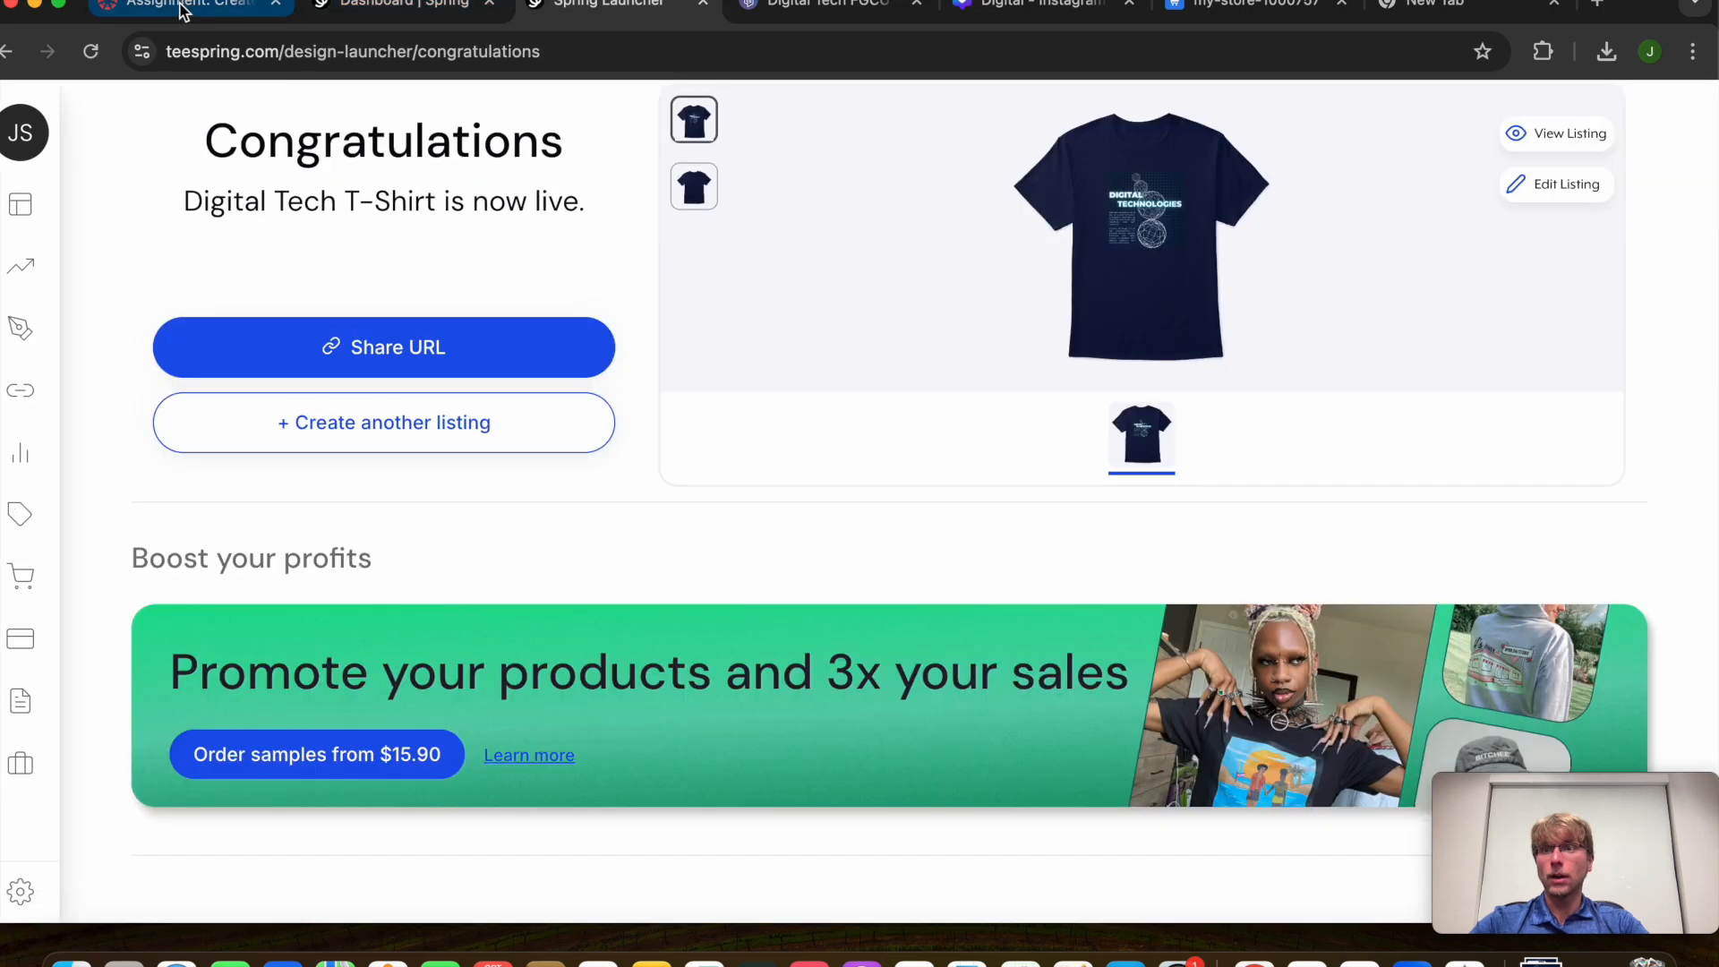
pyautogui.click(181, 11)
pyautogui.click(594, 16)
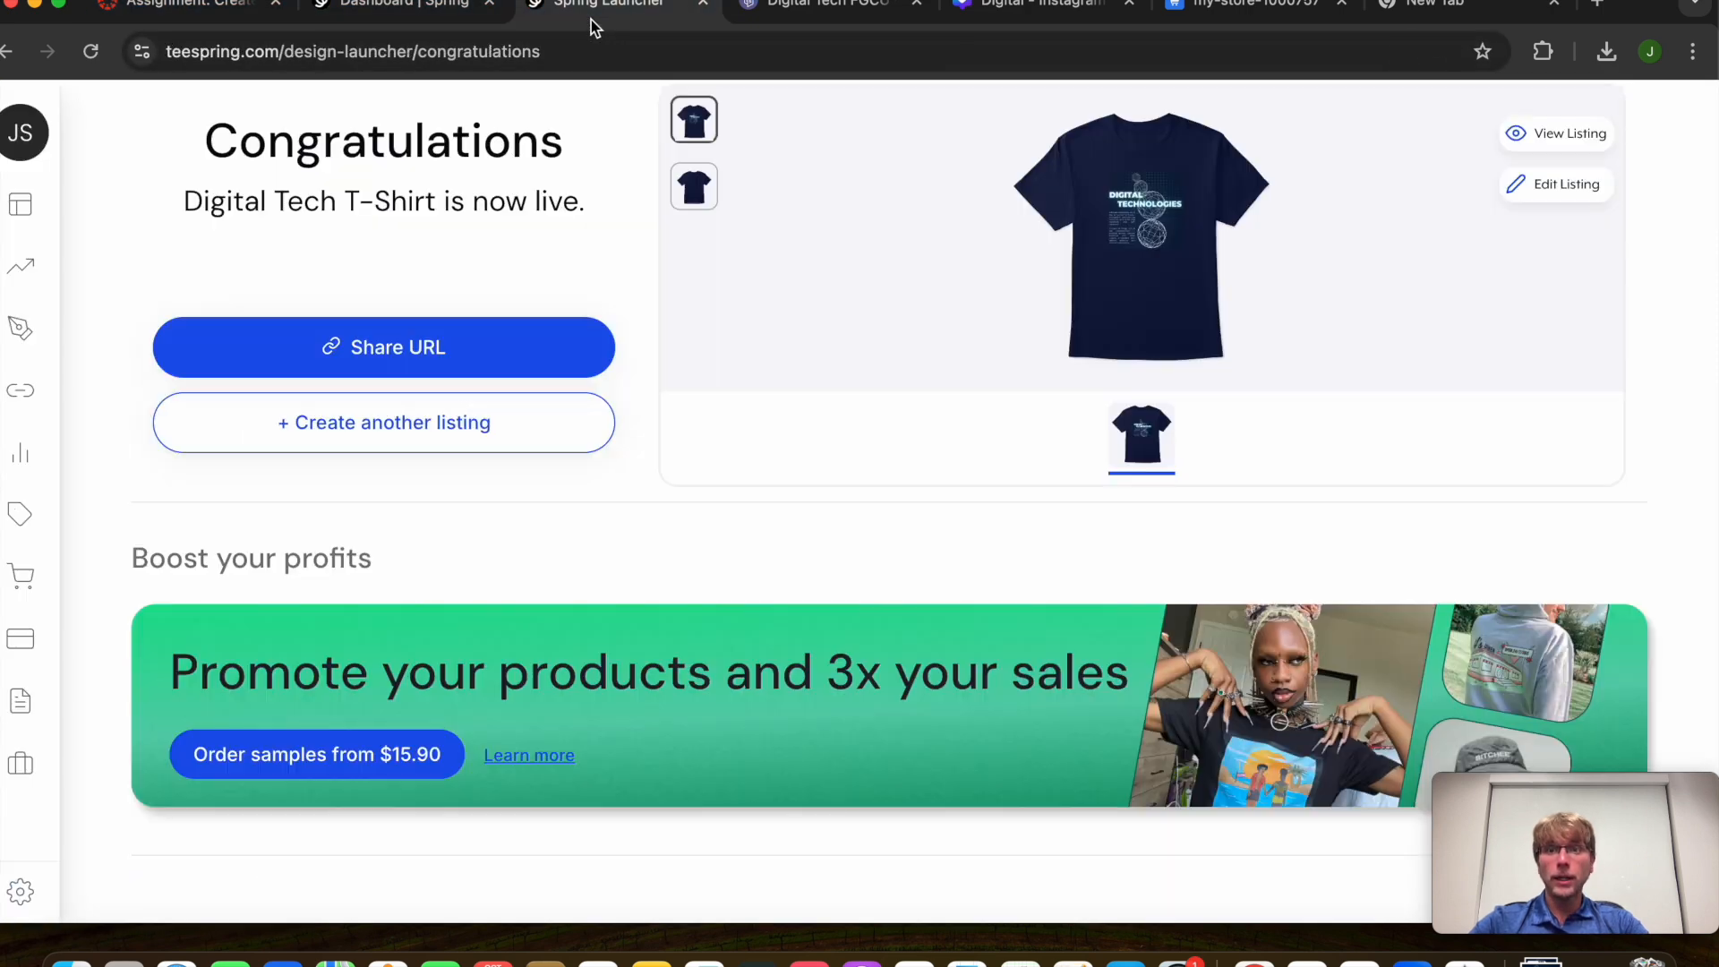
pyautogui.click(445, 20)
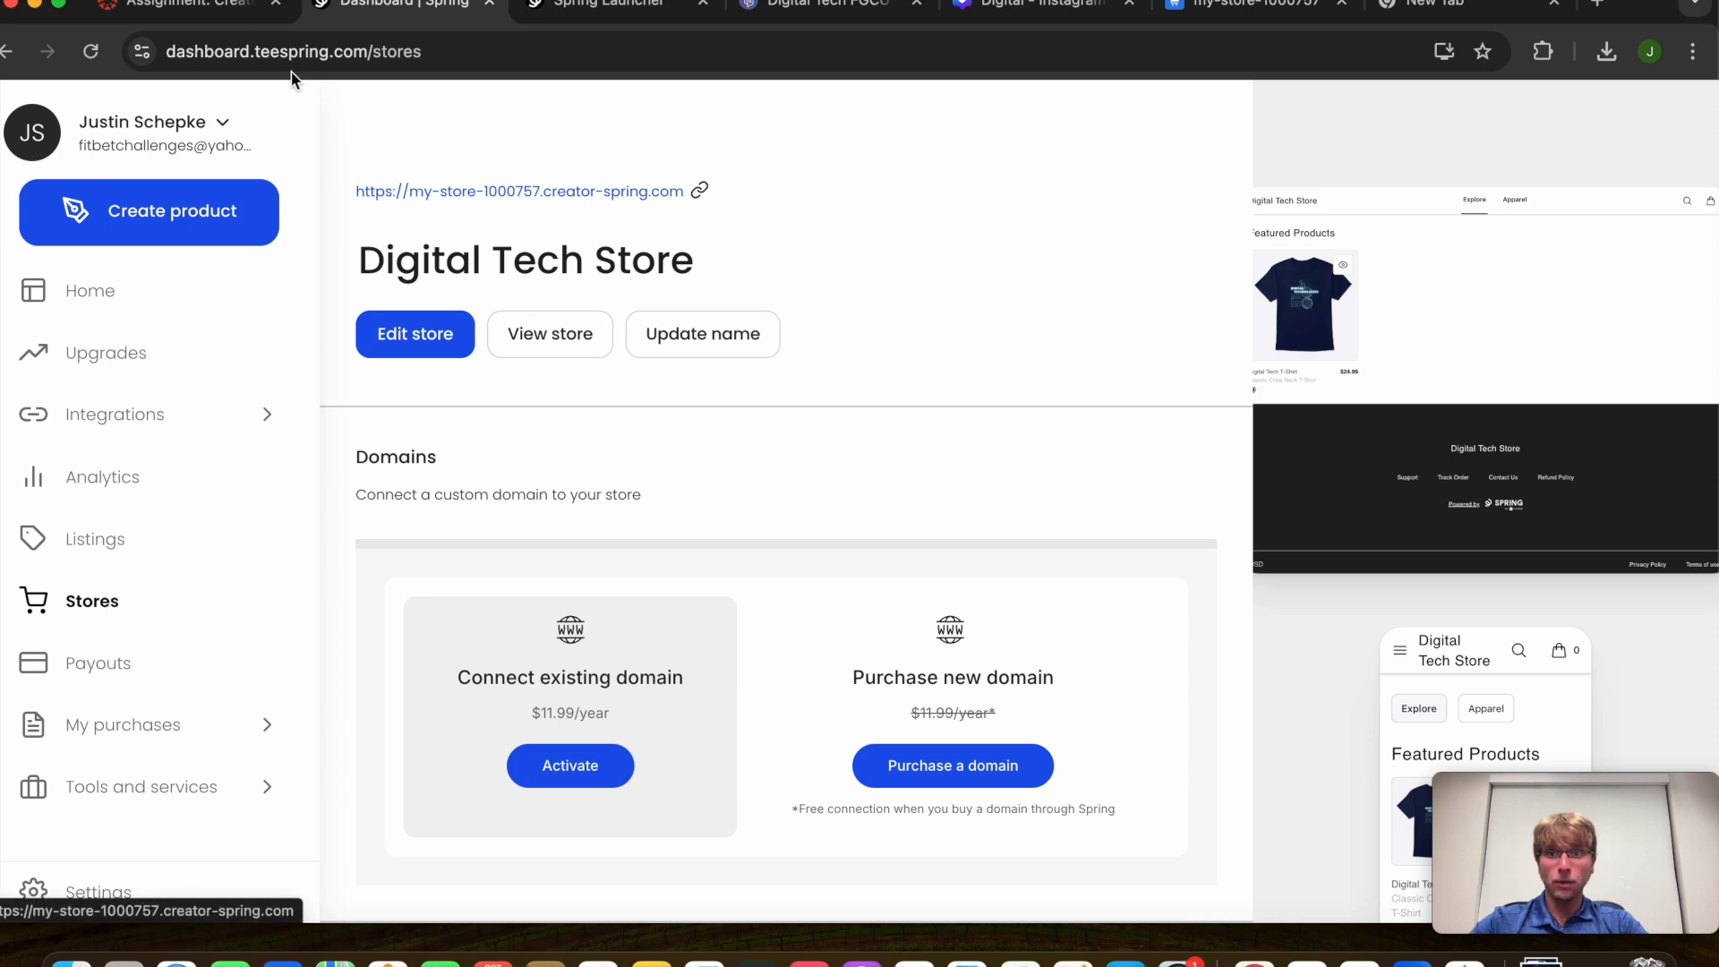
pyautogui.click(192, 9)
pyautogui.moveTo(268, 674)
pyautogui.mouseDown()
pyautogui.moveTo(660, 678)
pyautogui.moveTo(268, 690)
pyautogui.mouseUp()
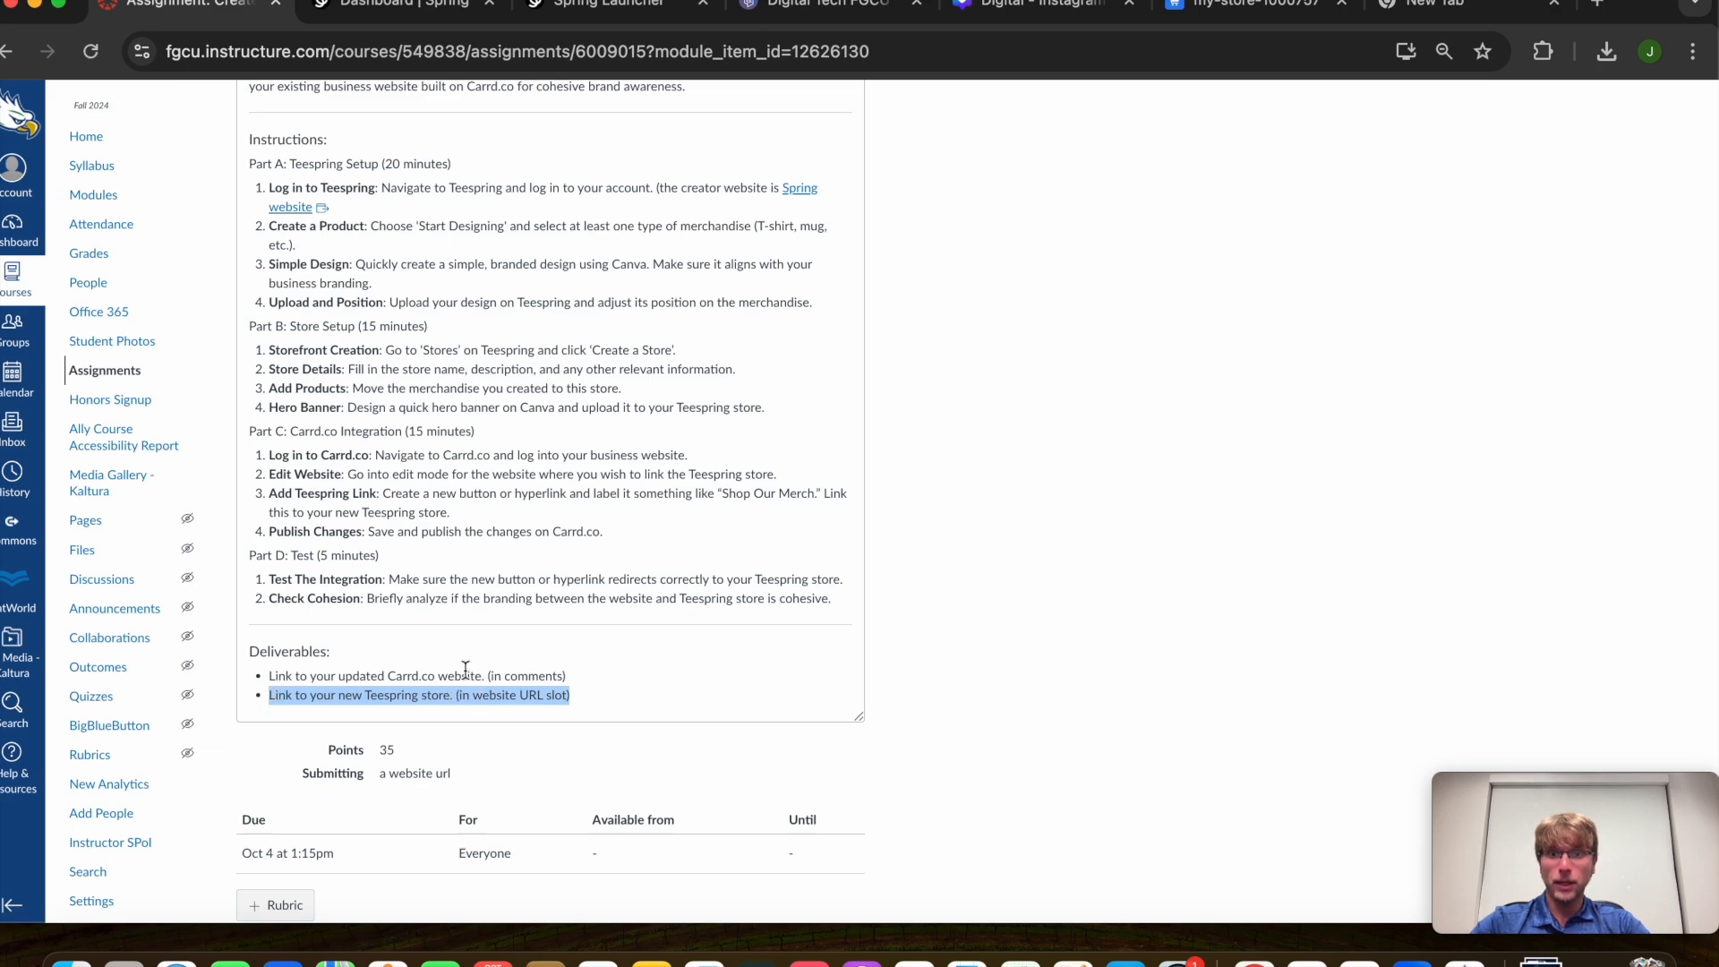
# Reread the deliverables, then open the live Digital Tech Store from its URL in a new tab
pyautogui.click(597, 3)
pyautogui.click(403, 7)
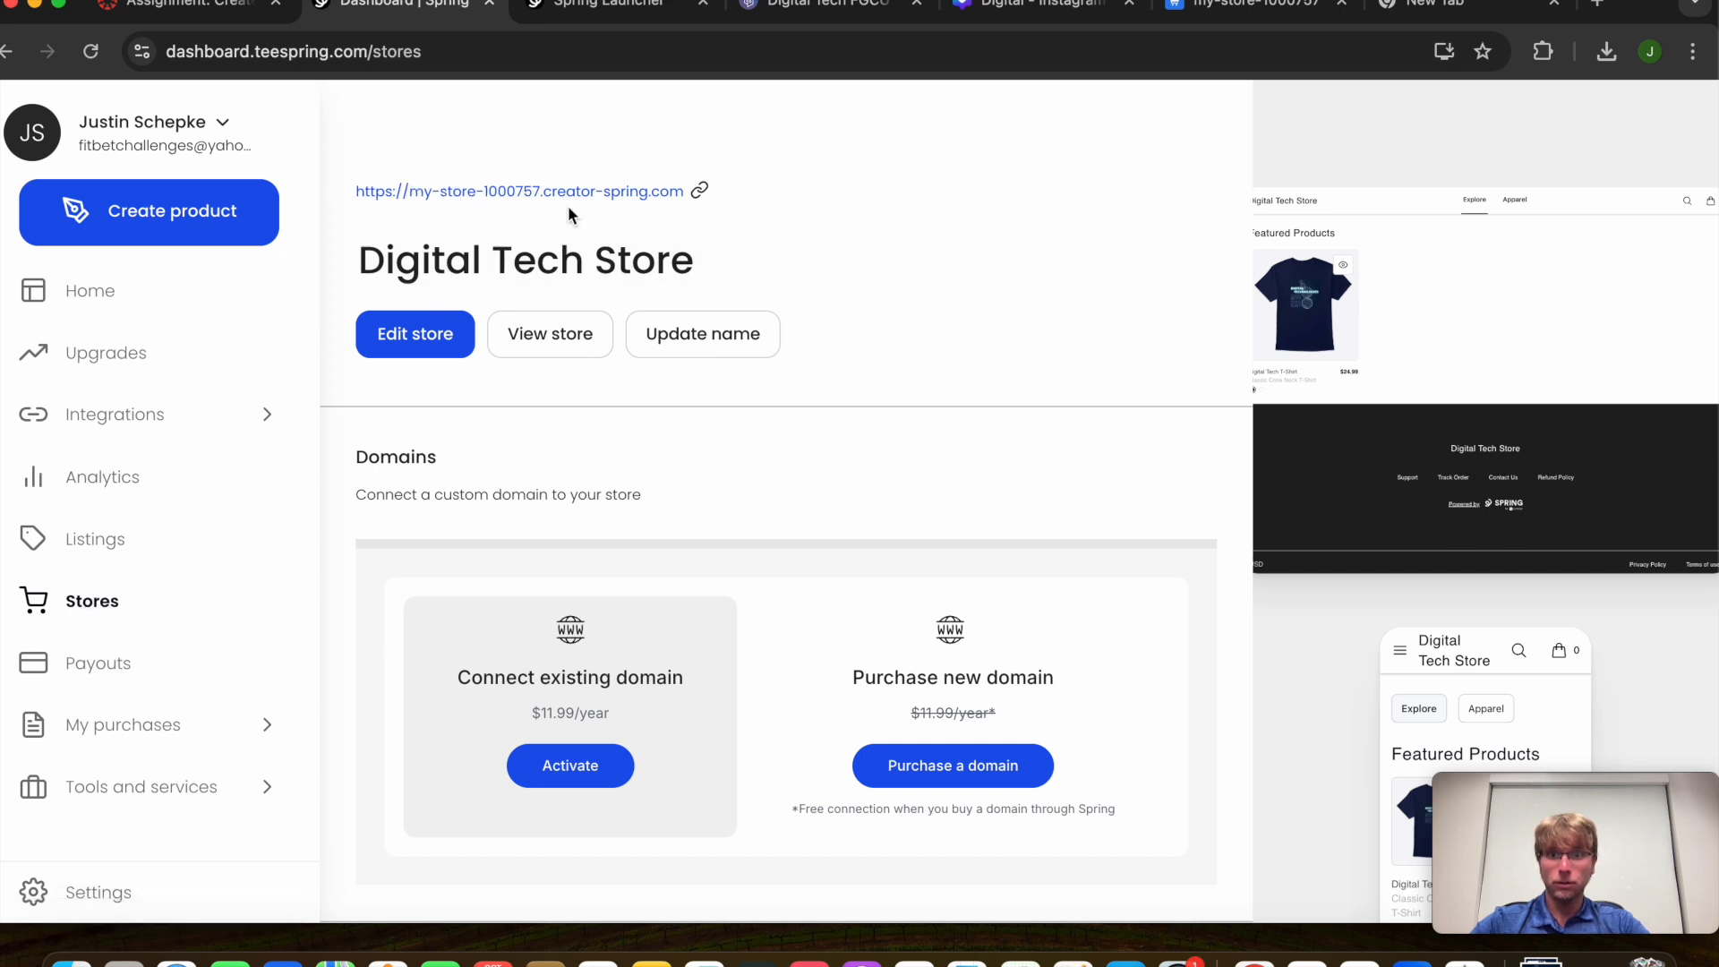
pyautogui.click(198, 9)
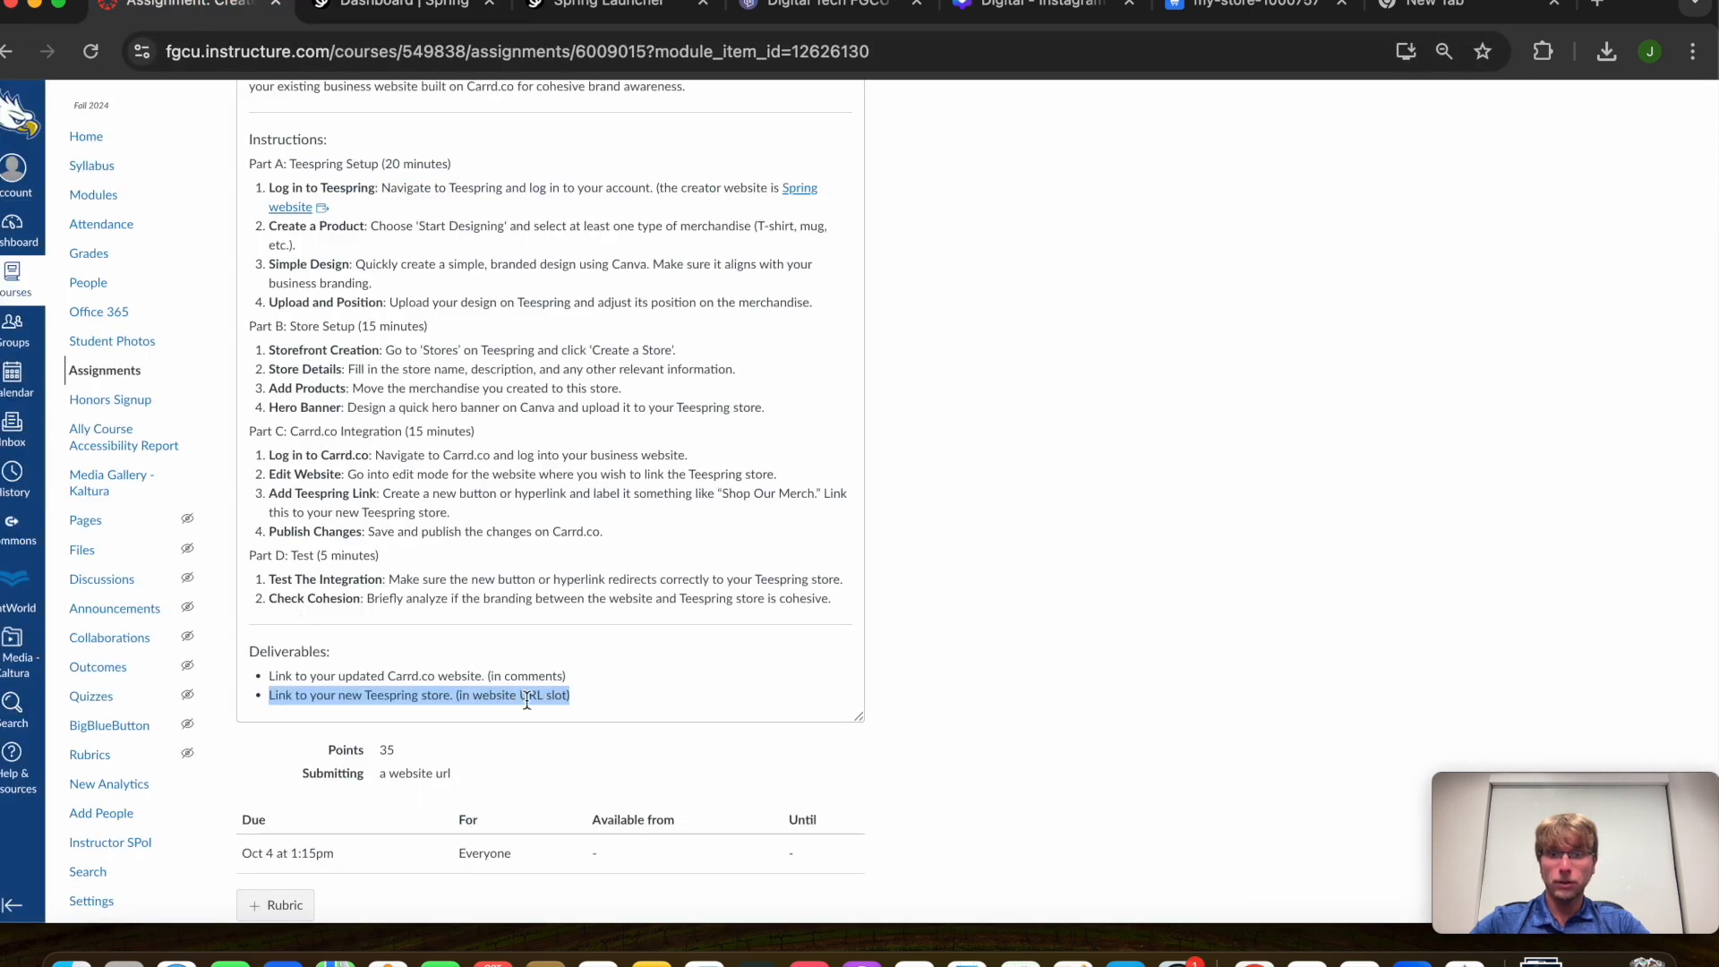
pyautogui.click(403, 3)
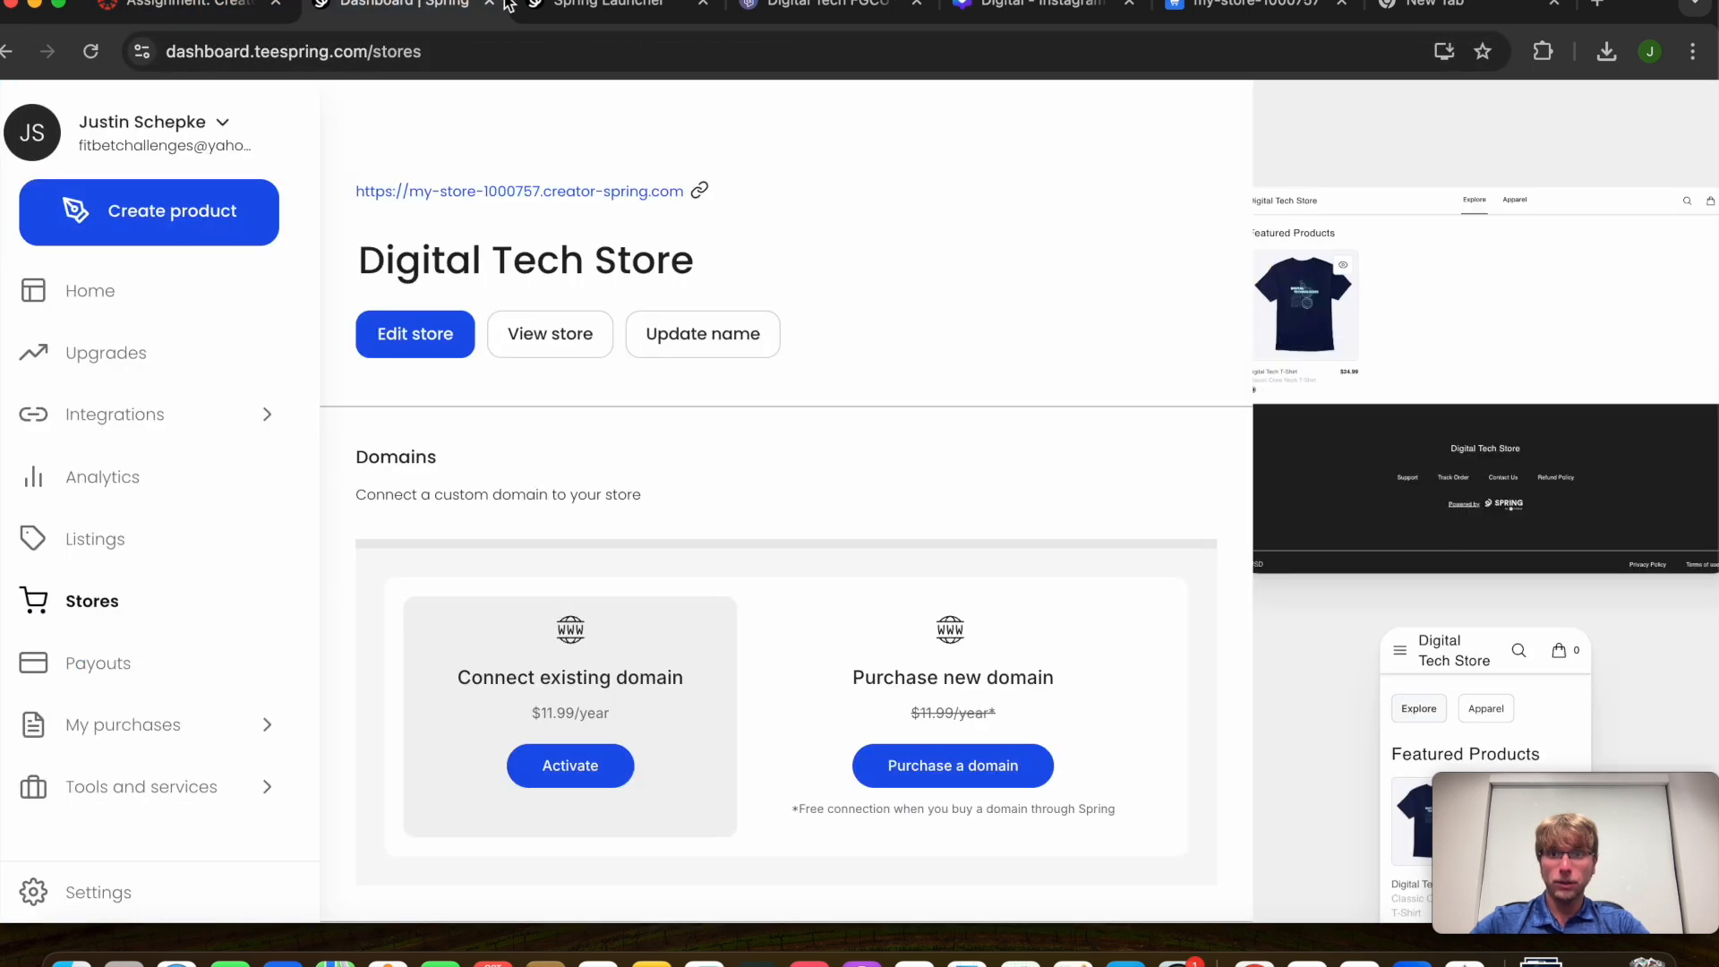
pyautogui.click(560, 190)
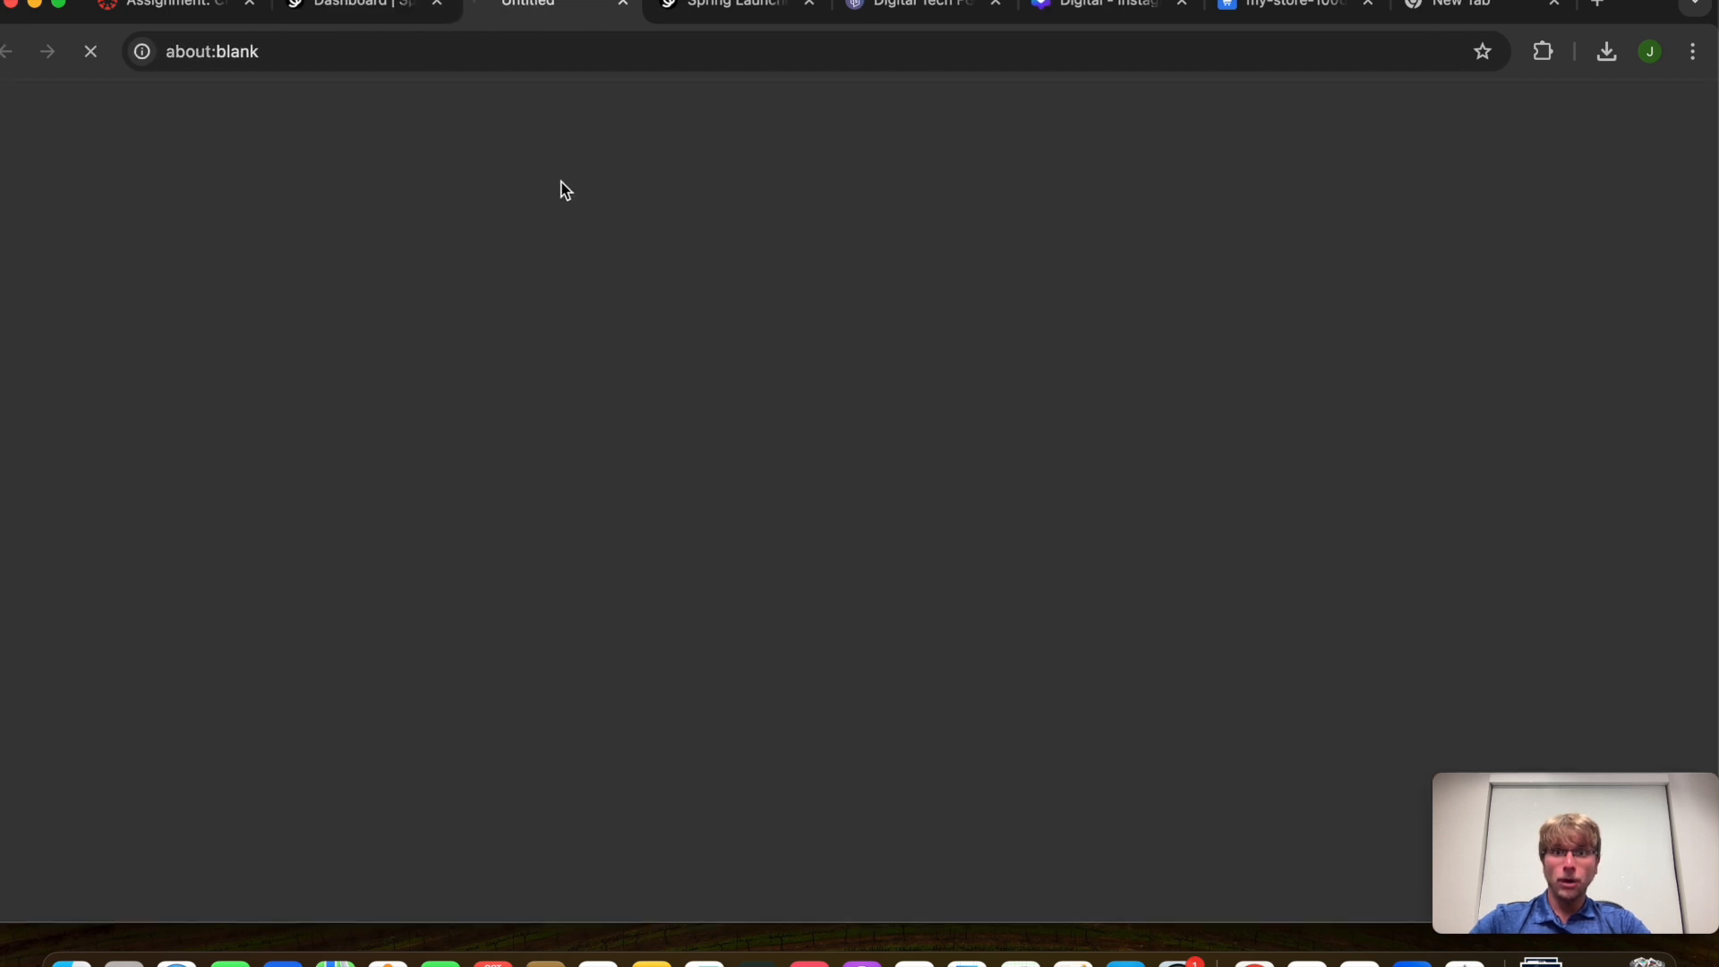
# Preview the Digital Tech Store at phone, tablet and laptop sizes with Responsive Viewer
pyautogui.scroll(-10, 687, 518)
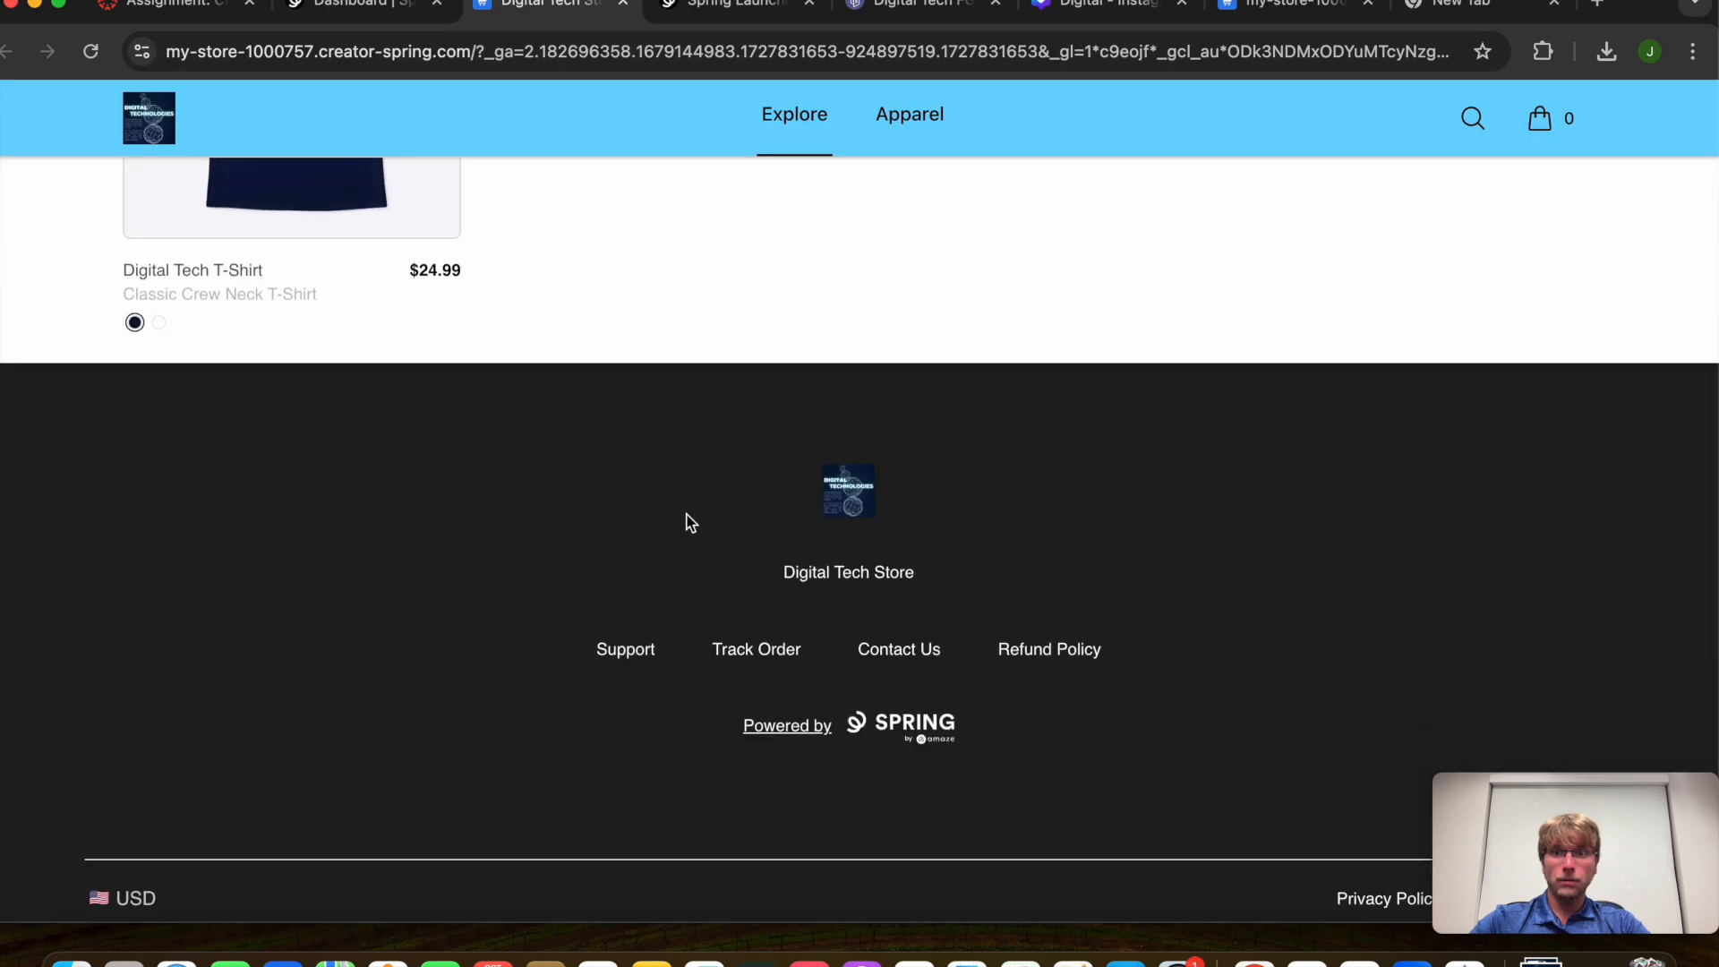
pyautogui.scroll(10, 687, 517)
pyautogui.click(1544, 52)
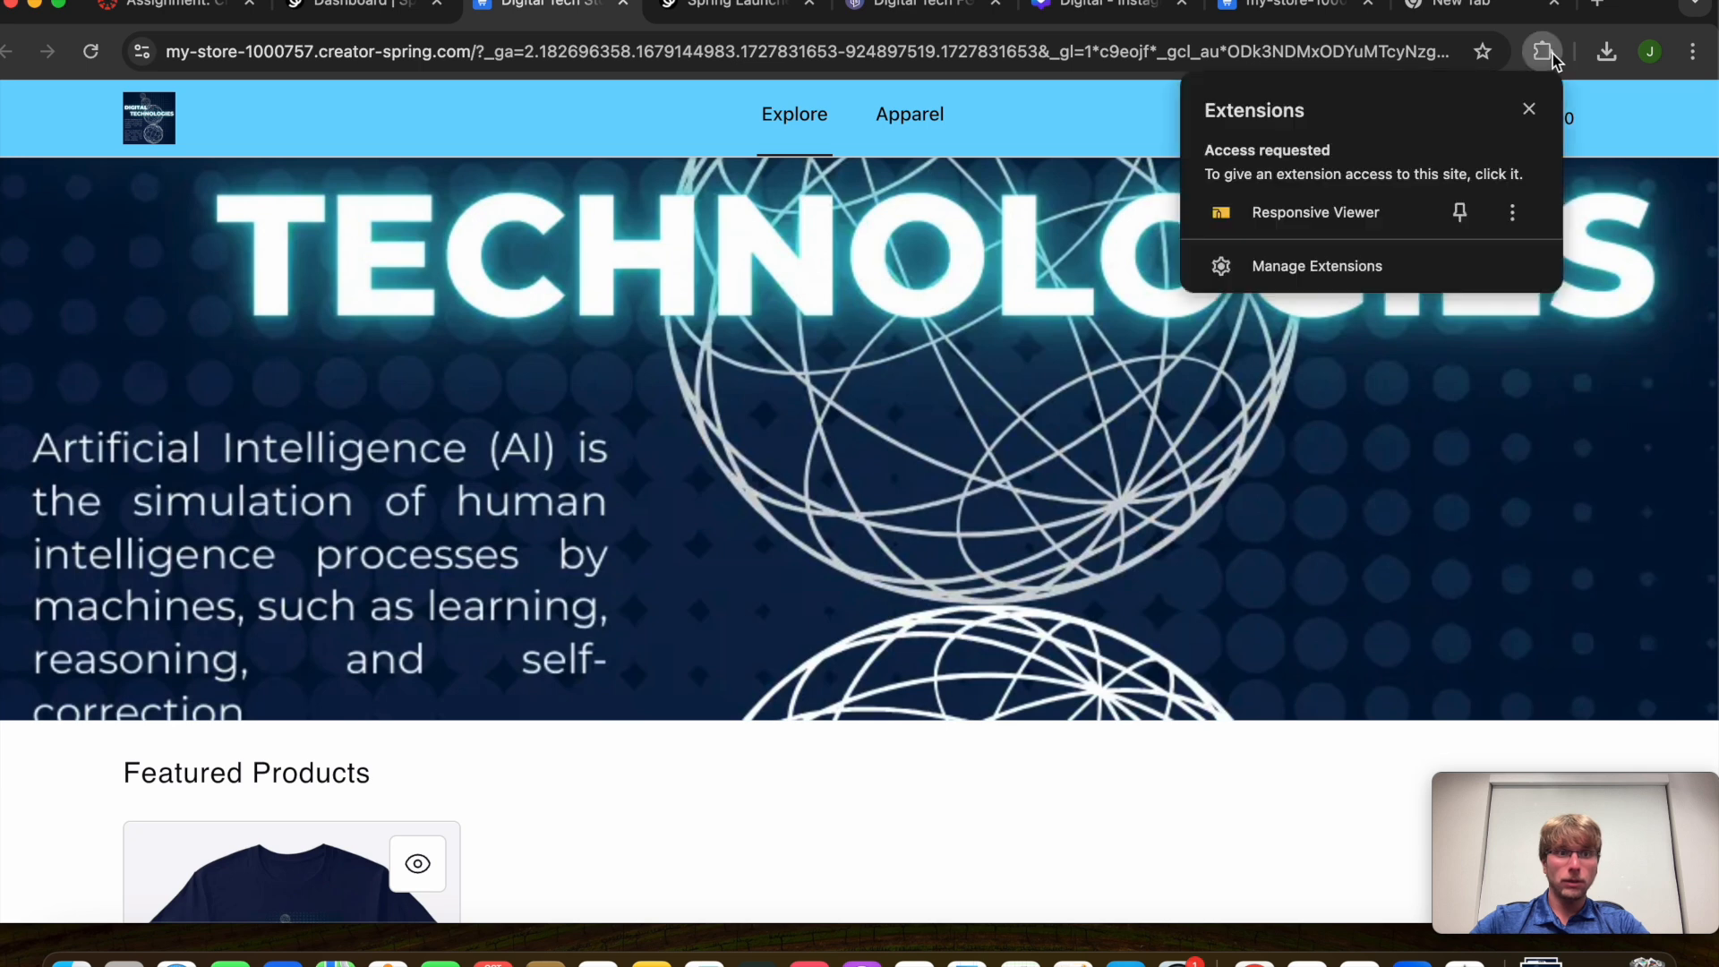
pyautogui.click(1316, 212)
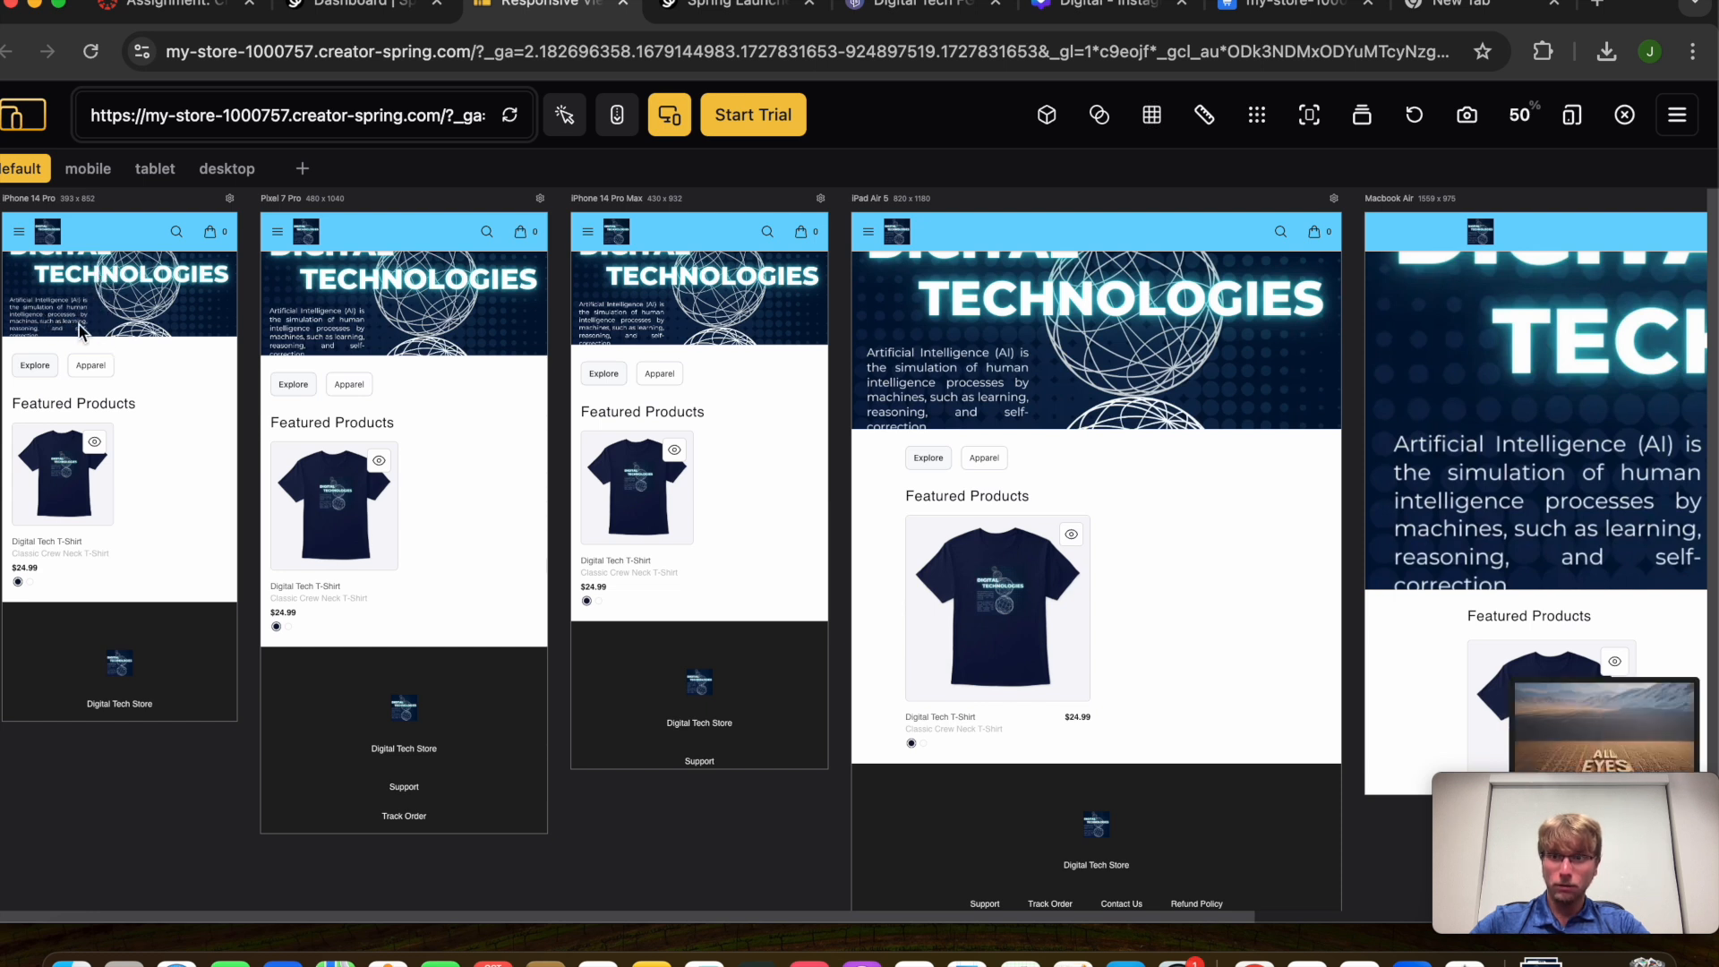
pyautogui.scroll(-10, 95, 505)
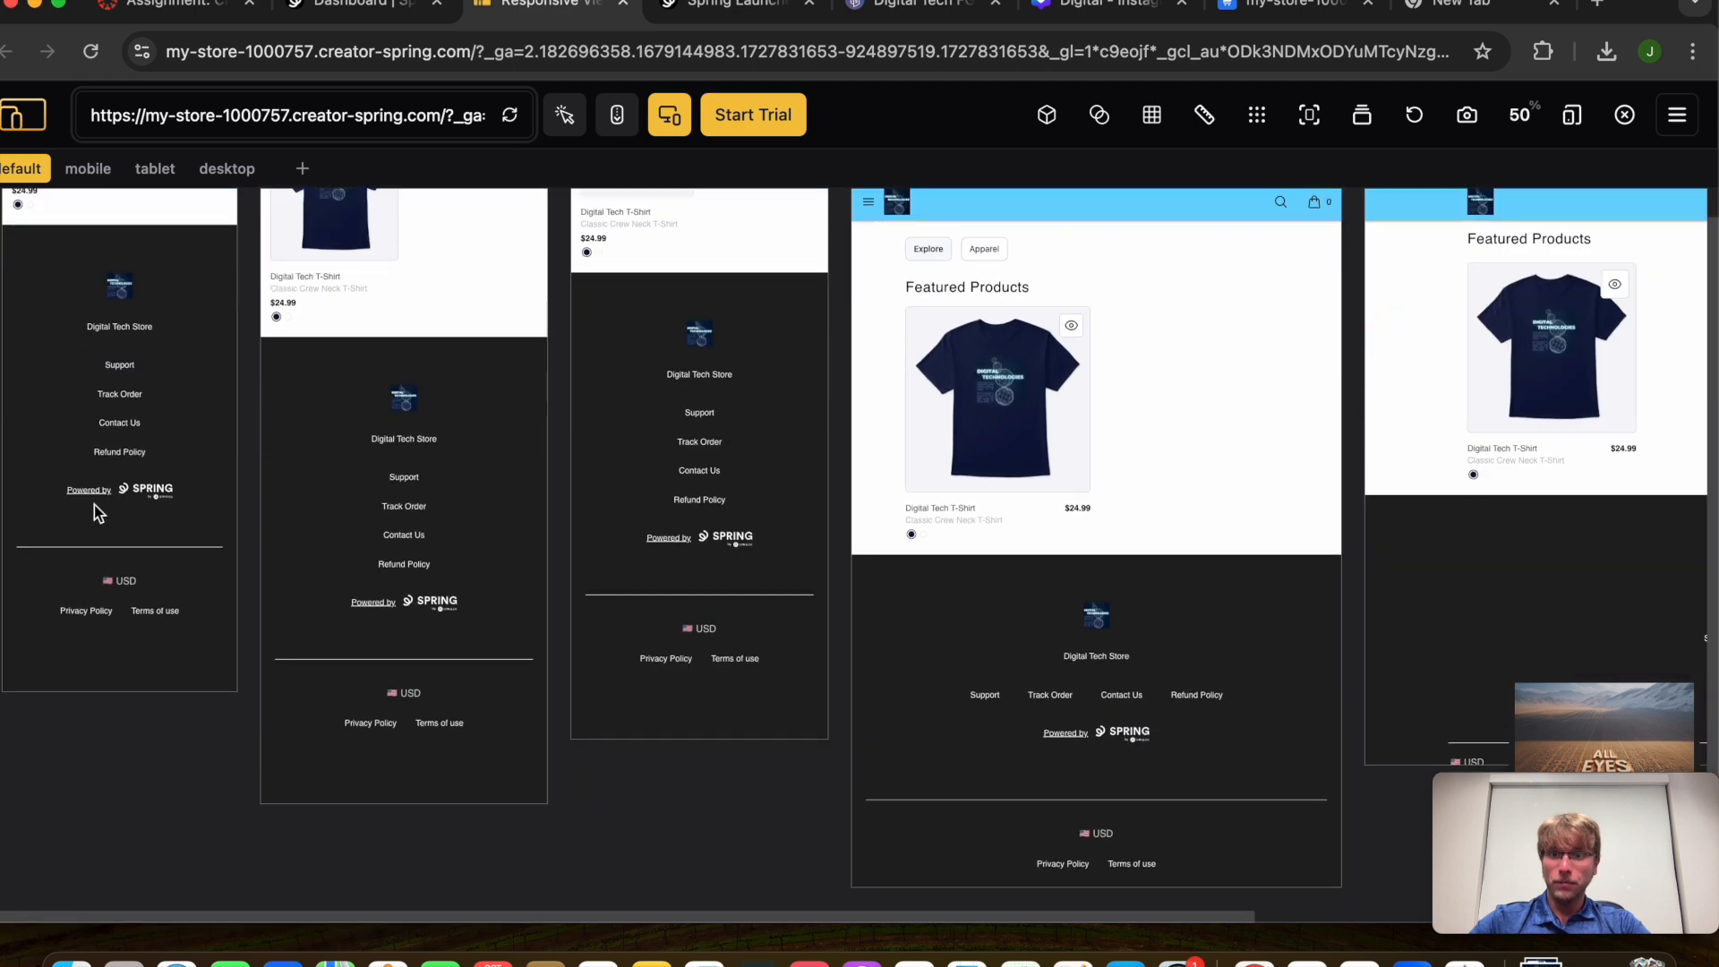
pyautogui.scroll(9, 94, 505)
pyautogui.scroll(1, 576, 299)
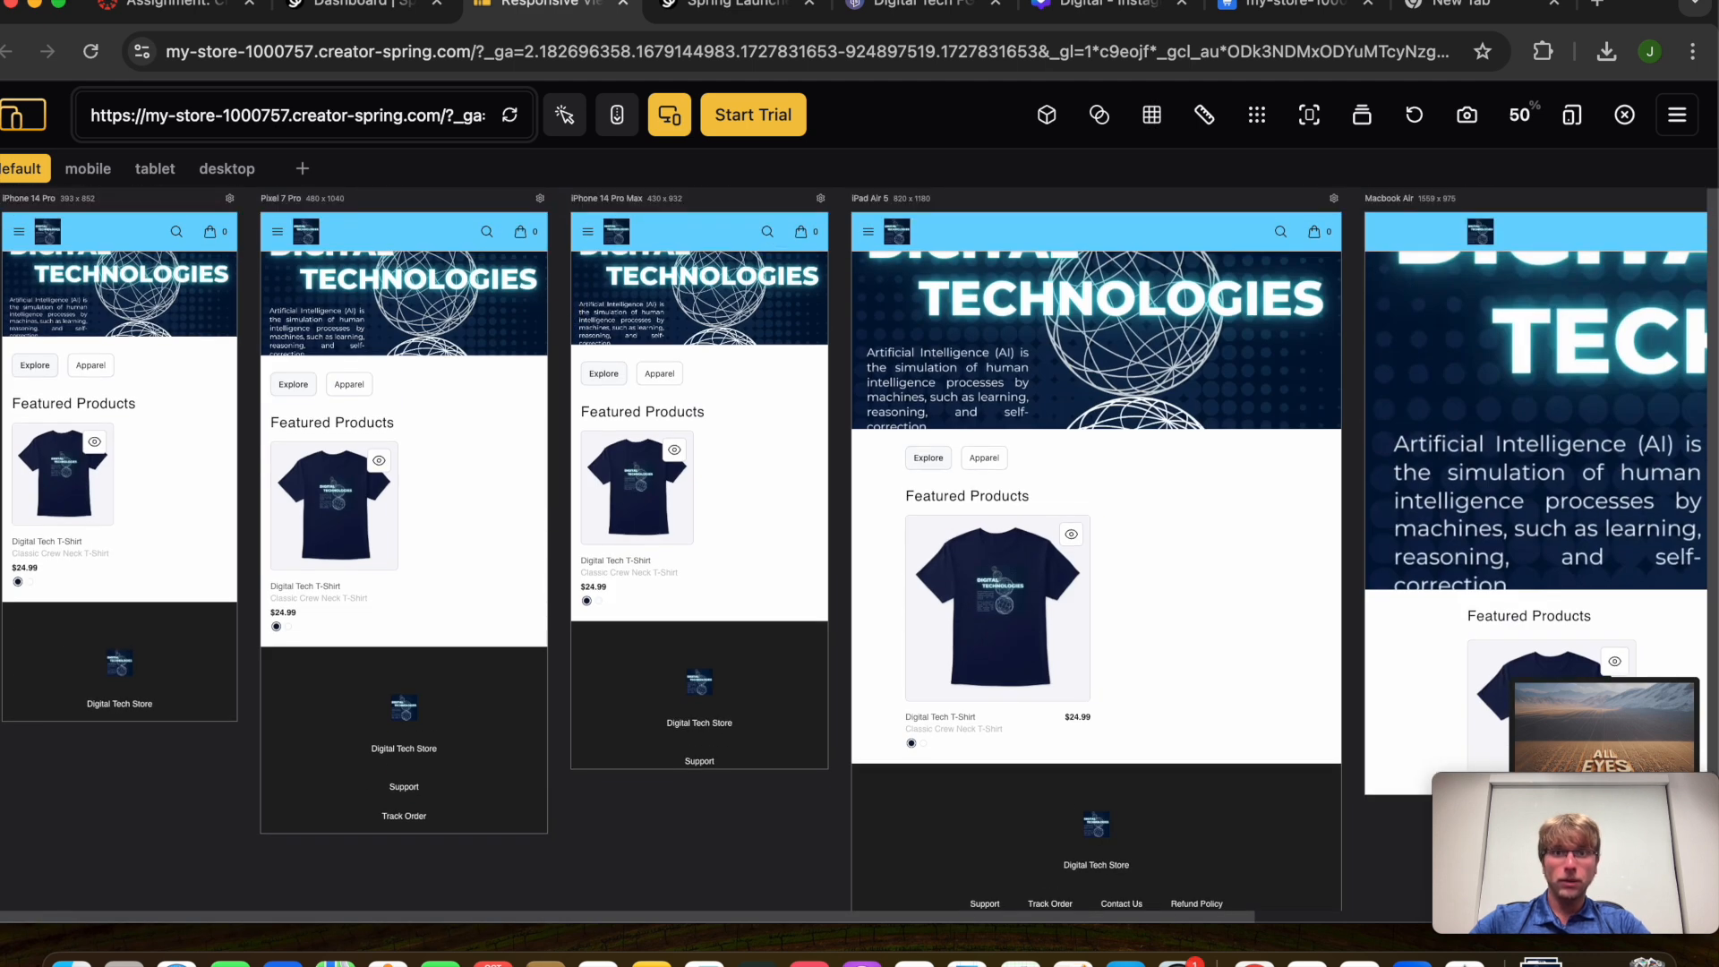
# Recheck the assignment's store-link deliverable, then switch to the Digital Tech FGCU Carrd editor
pyautogui.click(412, 11)
pyautogui.click(574, 7)
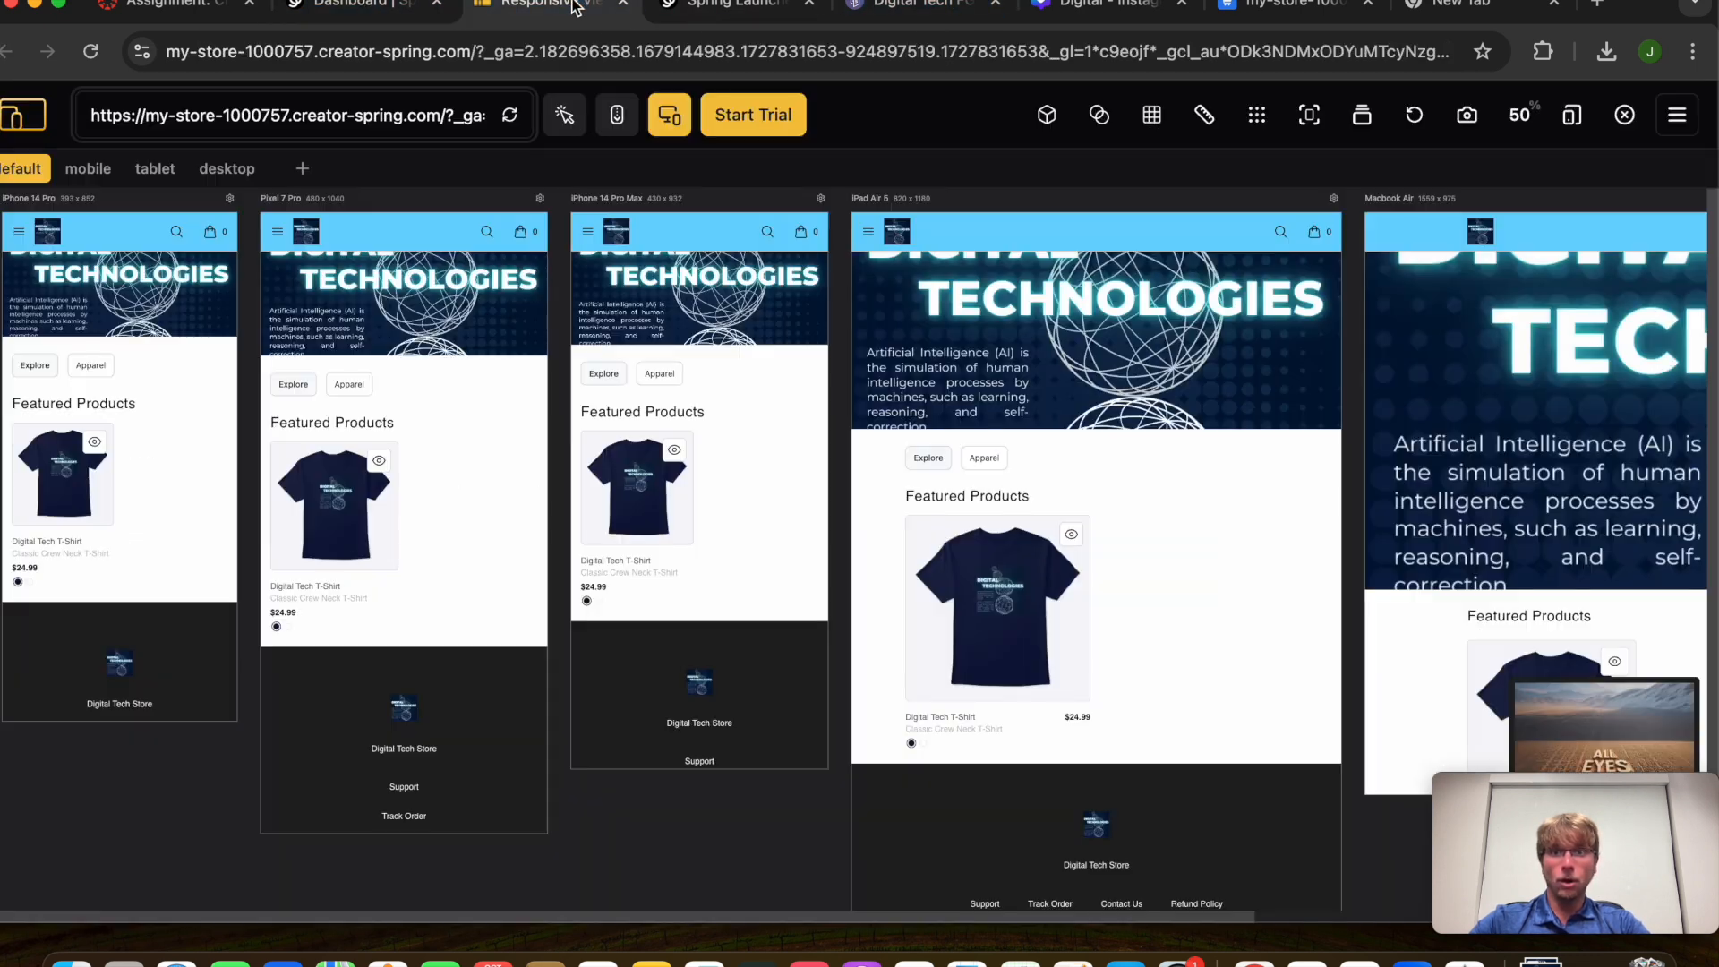
pyautogui.click(141, 6)
pyautogui.moveTo(272, 683); pyautogui.dragTo(233, 702)
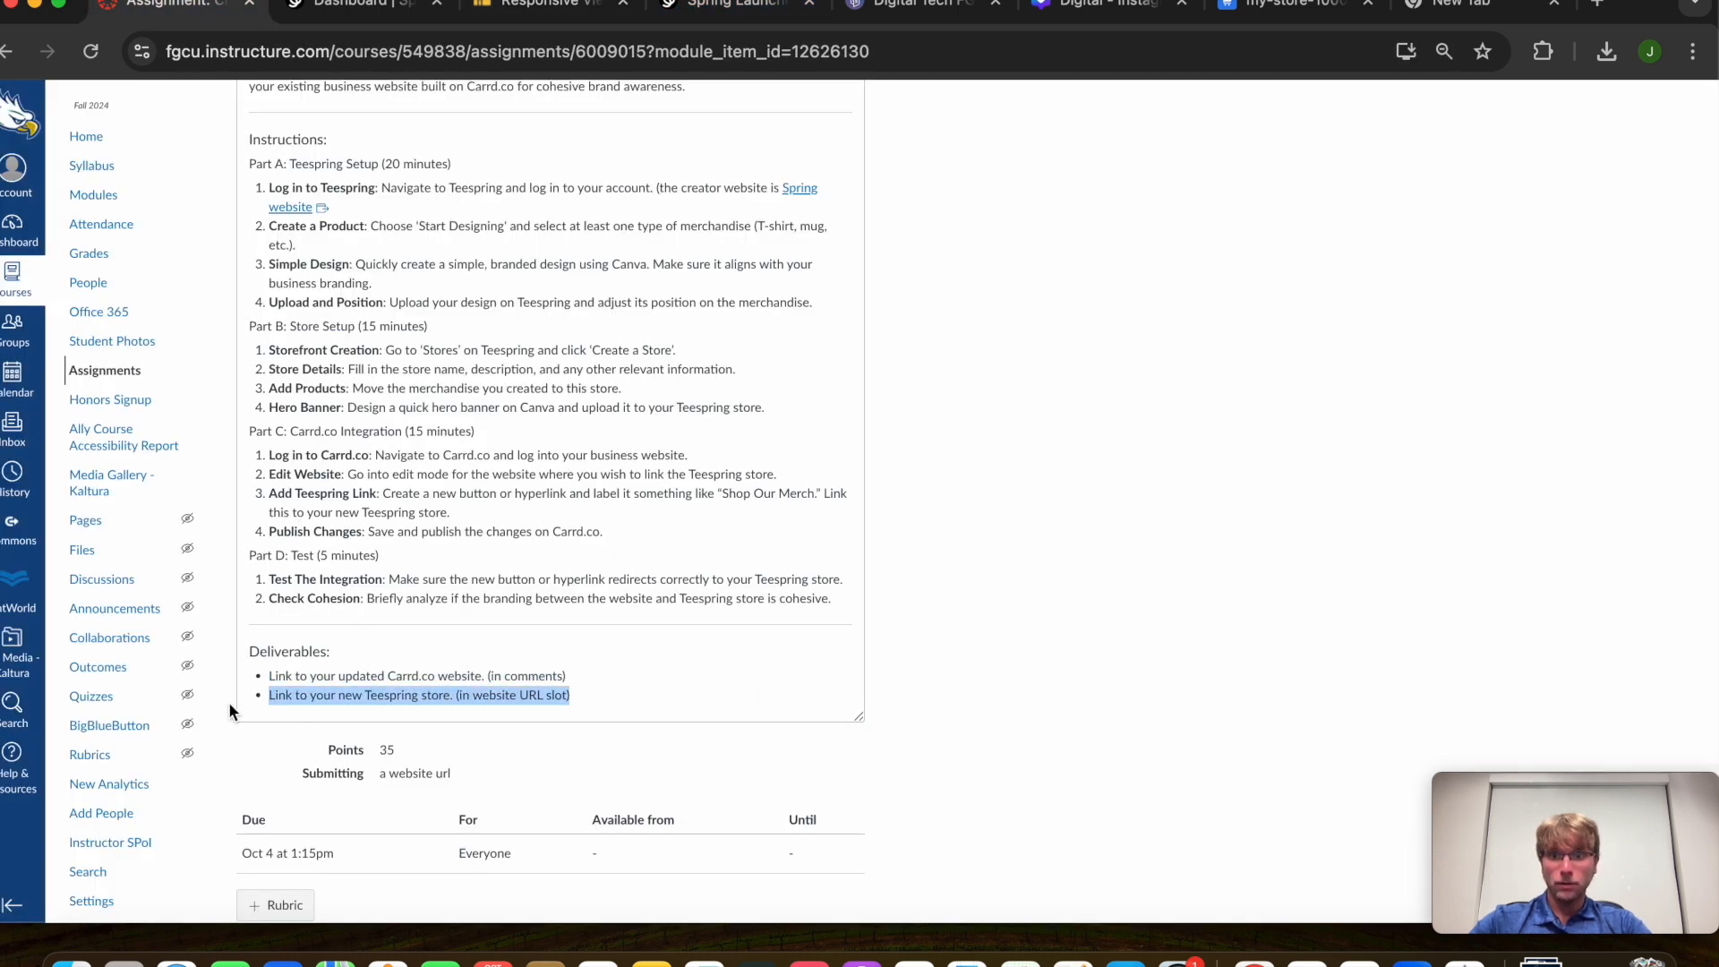
pyautogui.click(394, 8)
pyautogui.click(537, 9)
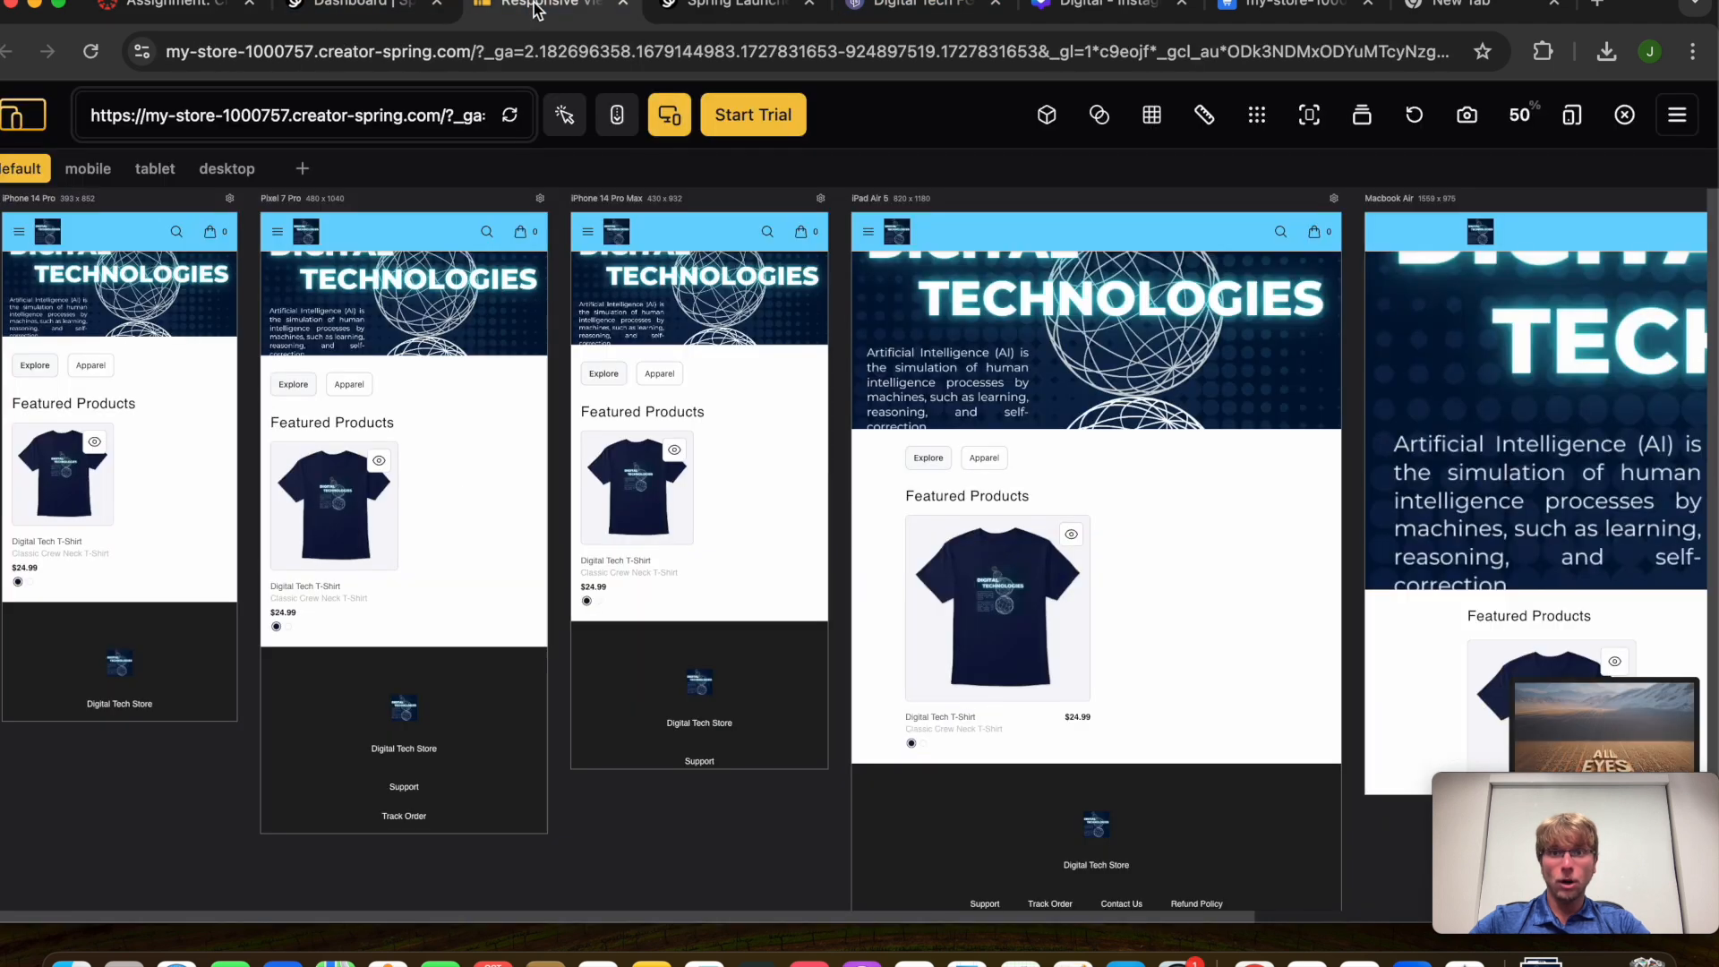
pyautogui.click(692, 18)
pyautogui.click(886, 7)
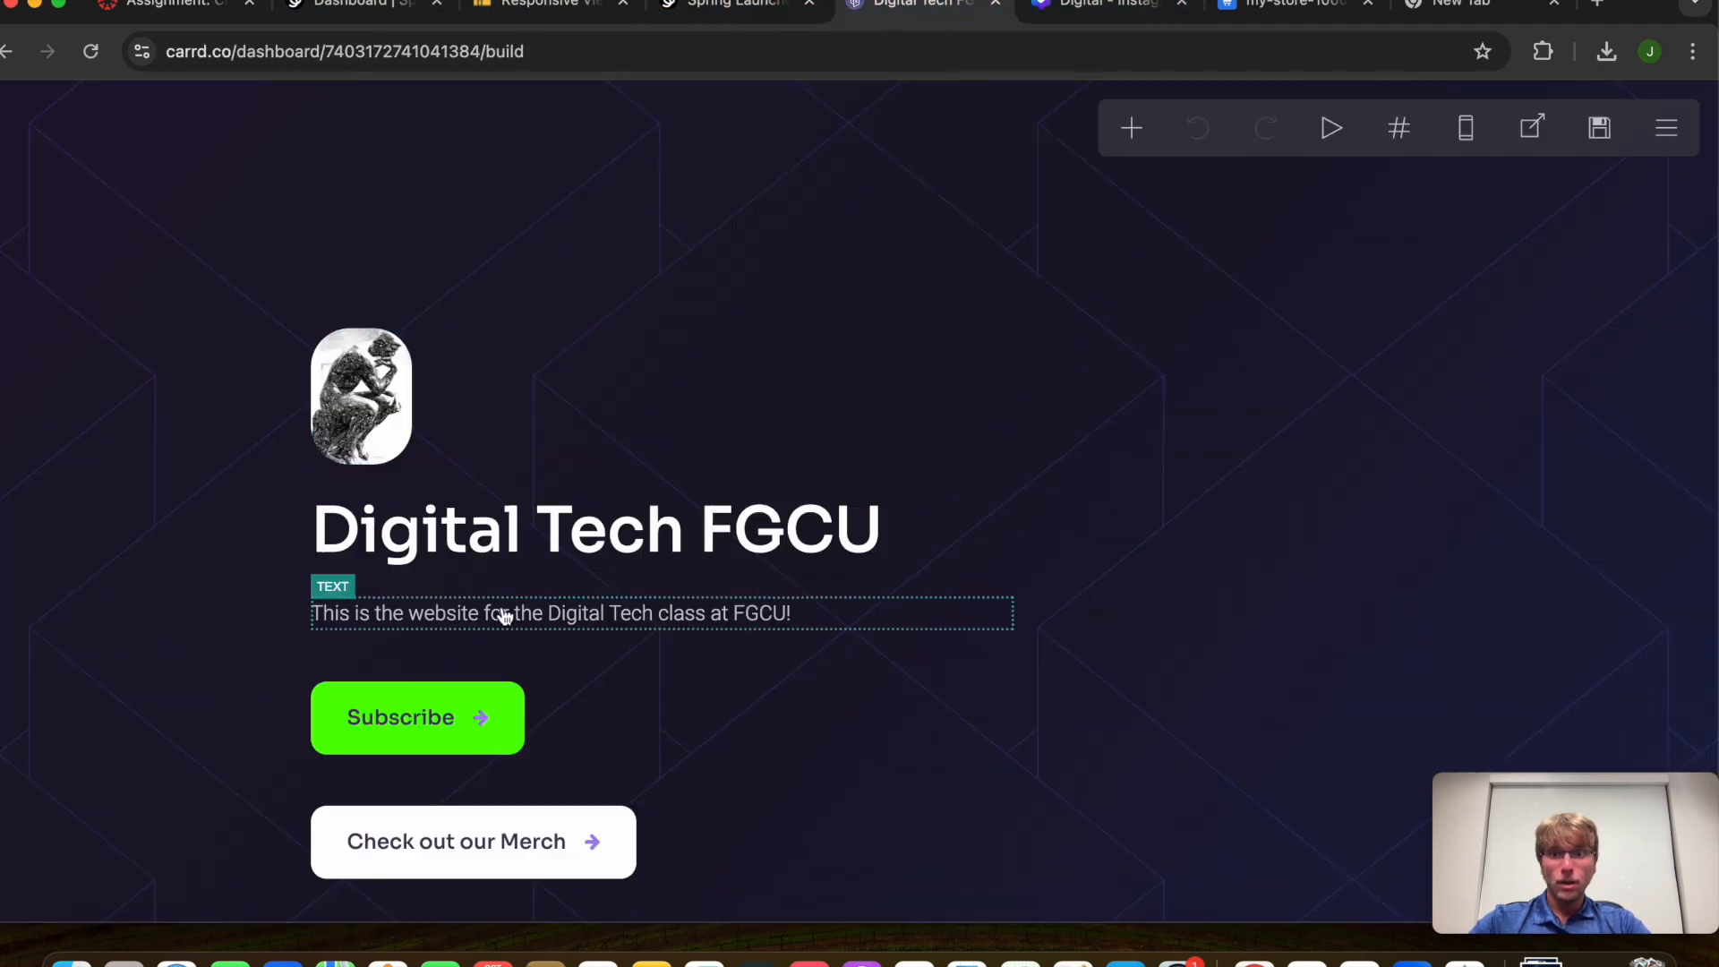
# Delete the old merch button and add a new Buttons element
pyautogui.click(511, 846)
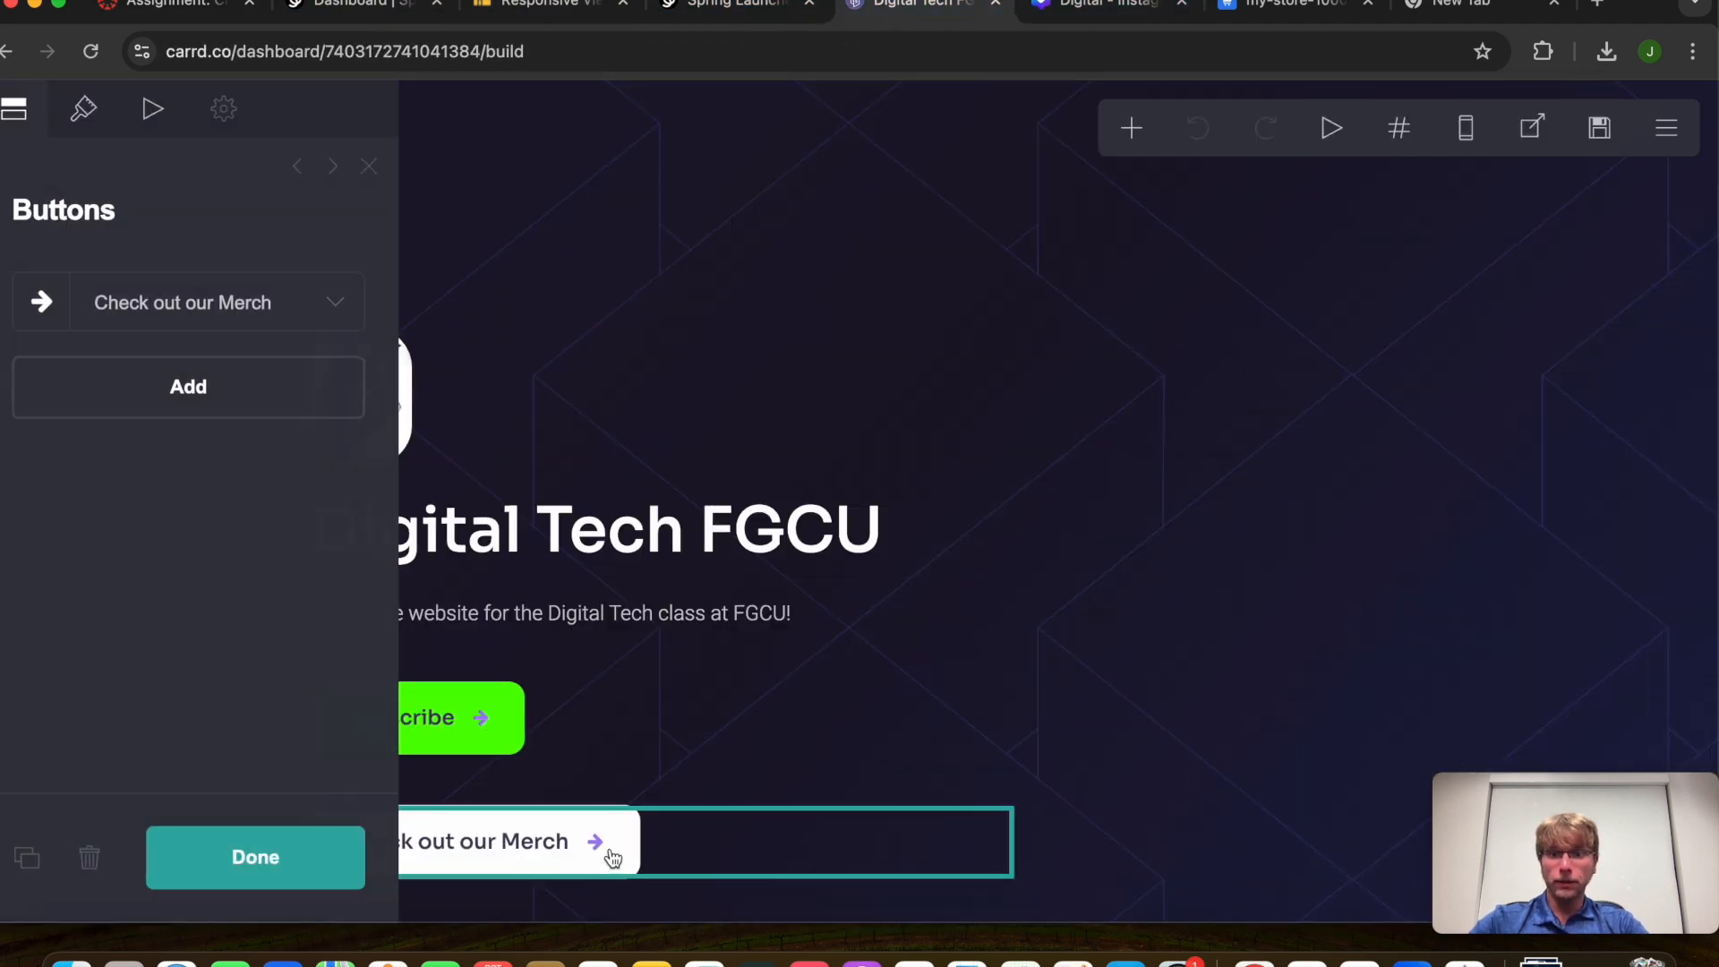
pyautogui.click(92, 855)
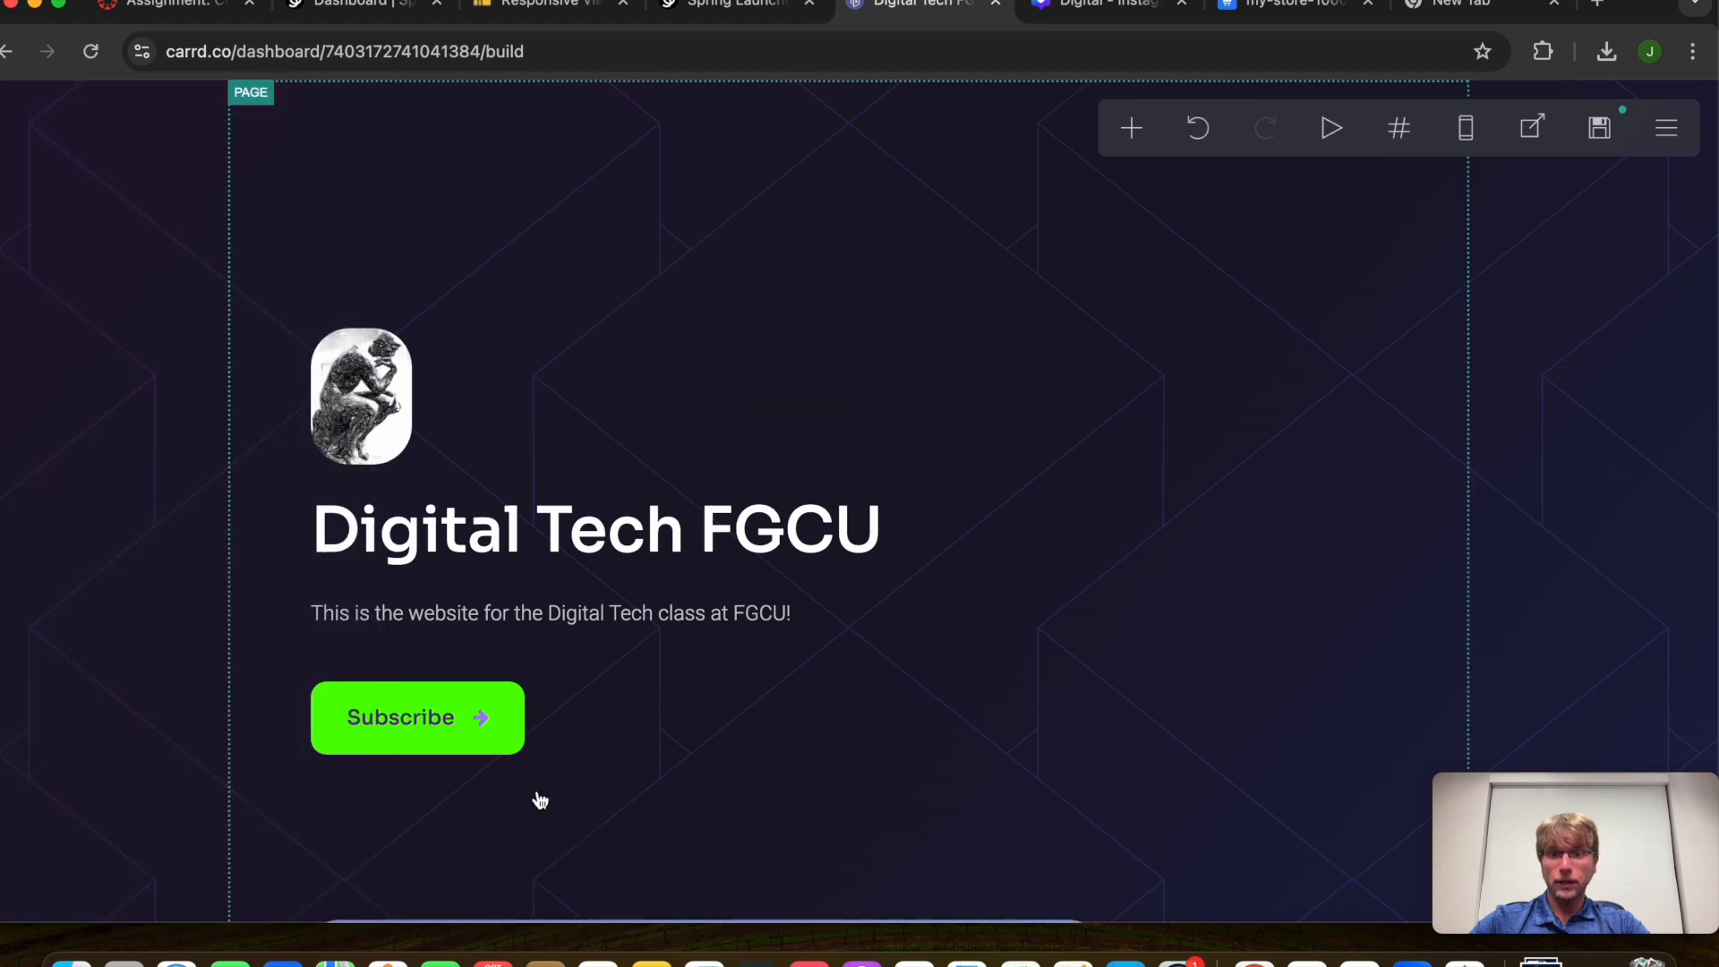
pyautogui.click(1138, 147)
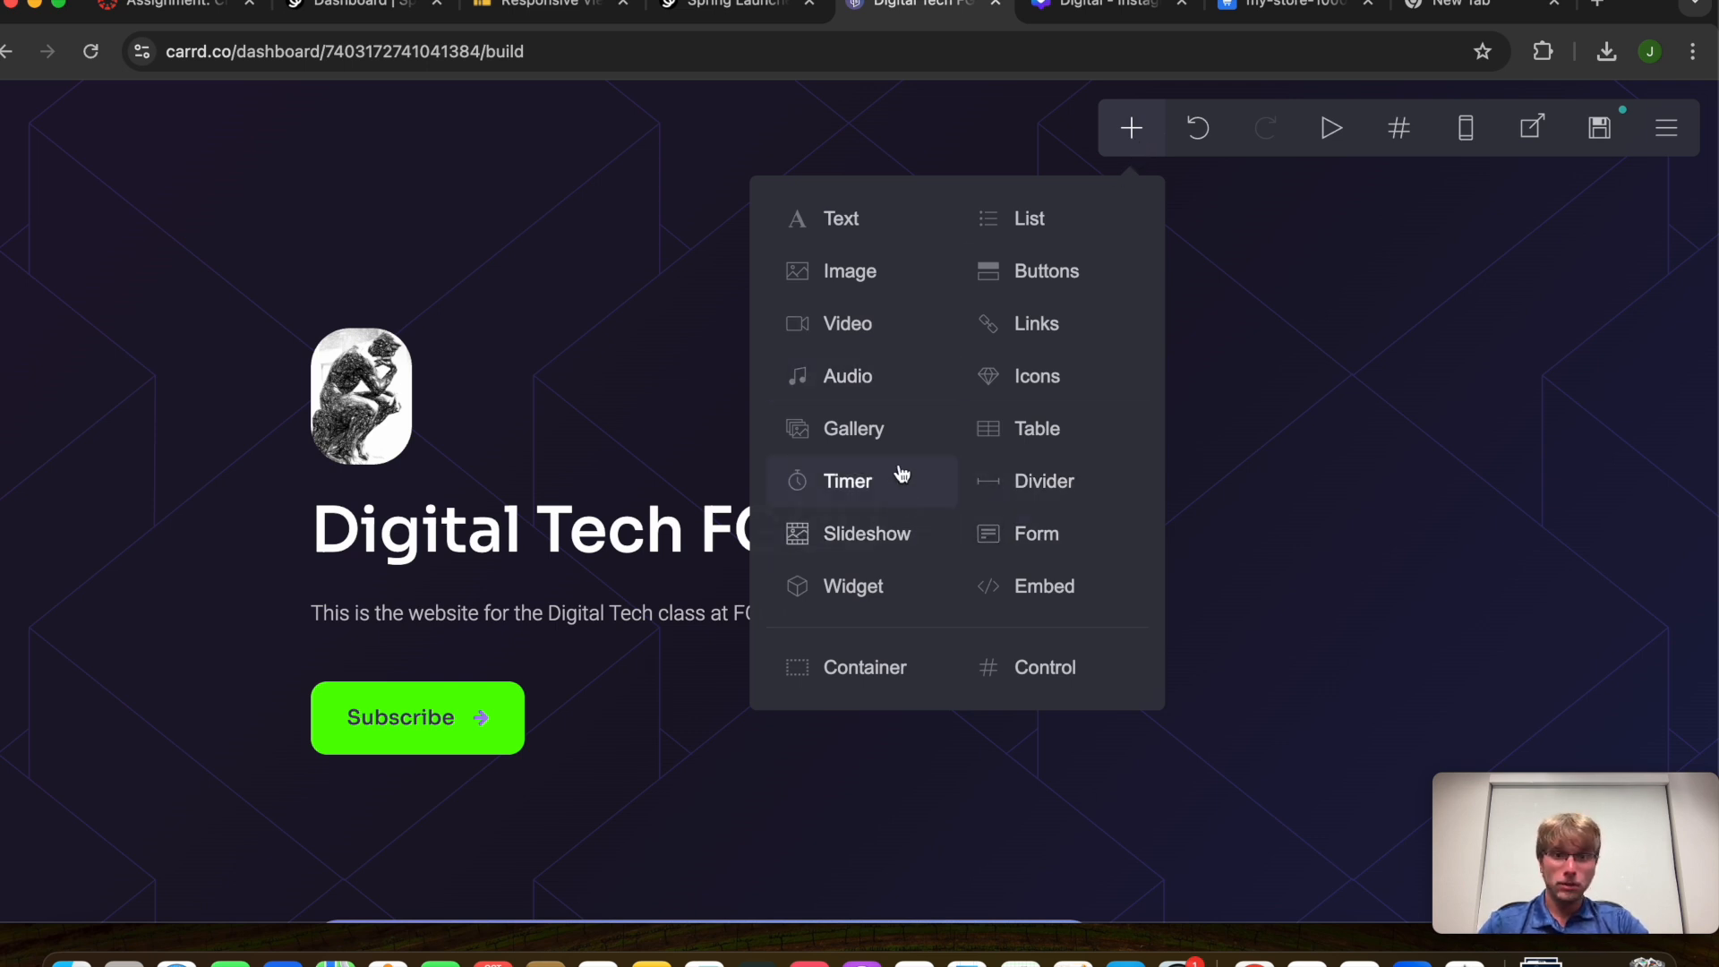
pyautogui.click(1044, 272)
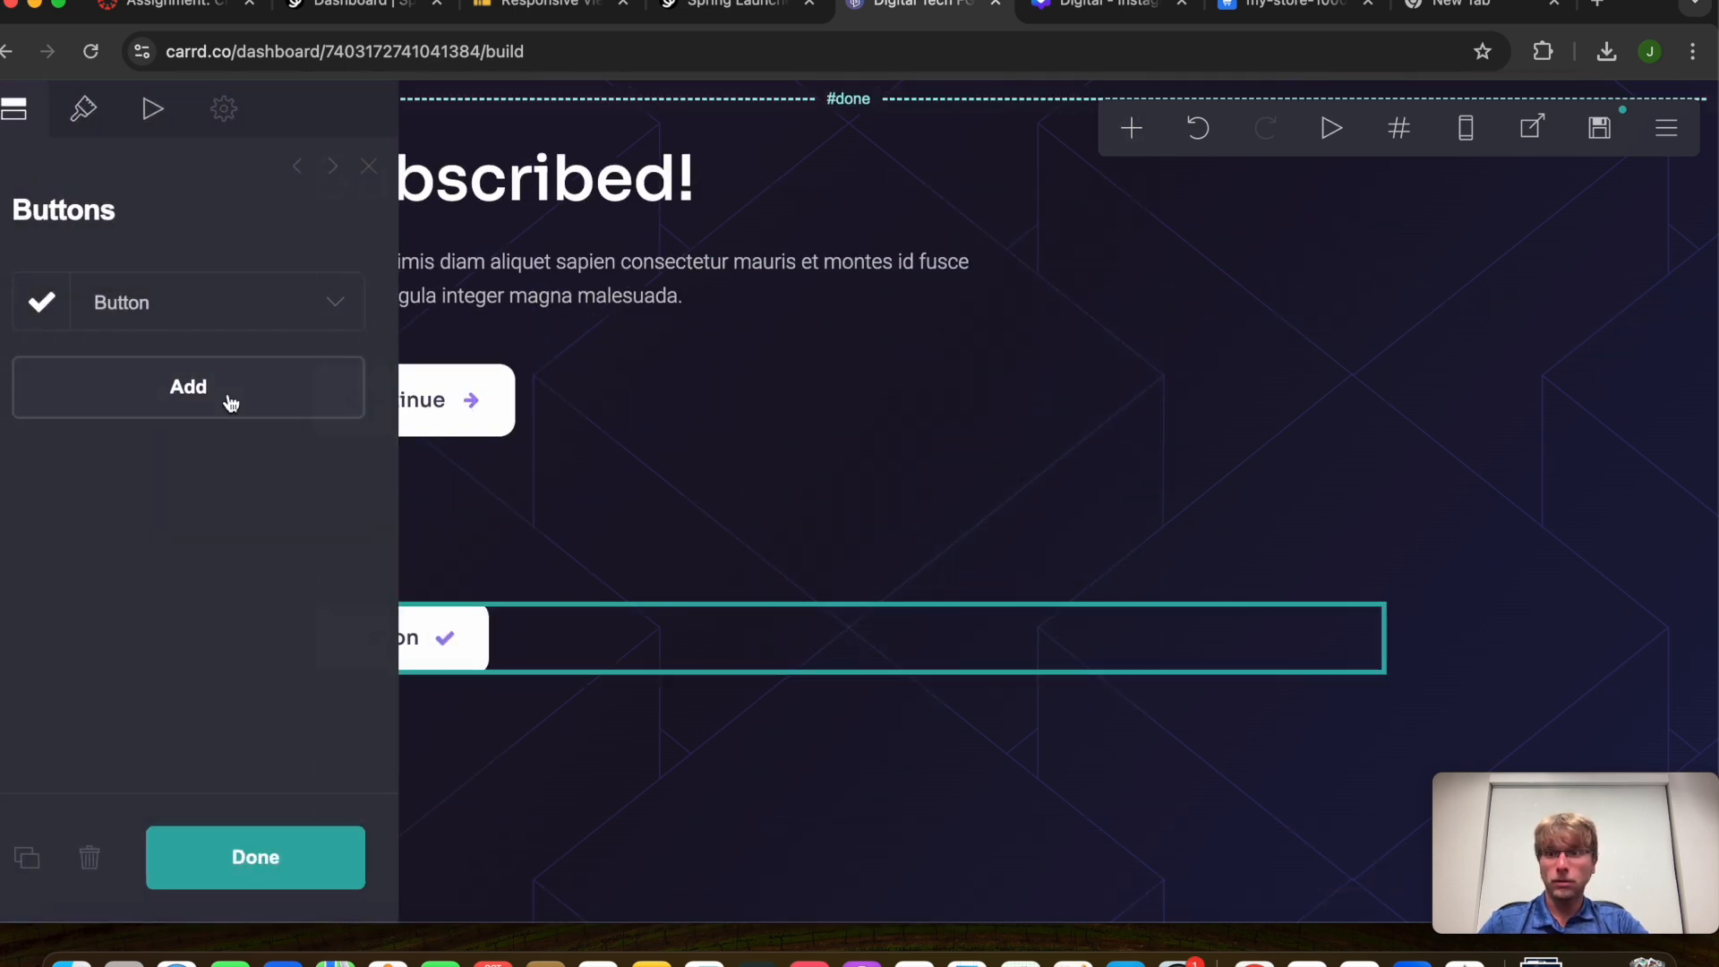
# Change the new button's label from 'Button' to 'Check Out Our Merch'
pyautogui.click(190, 321)
pyautogui.click(157, 441)
pyautogui.moveTo(186, 443); pyautogui.dragTo(8, 398)
pyautogui.press('BackSpace')
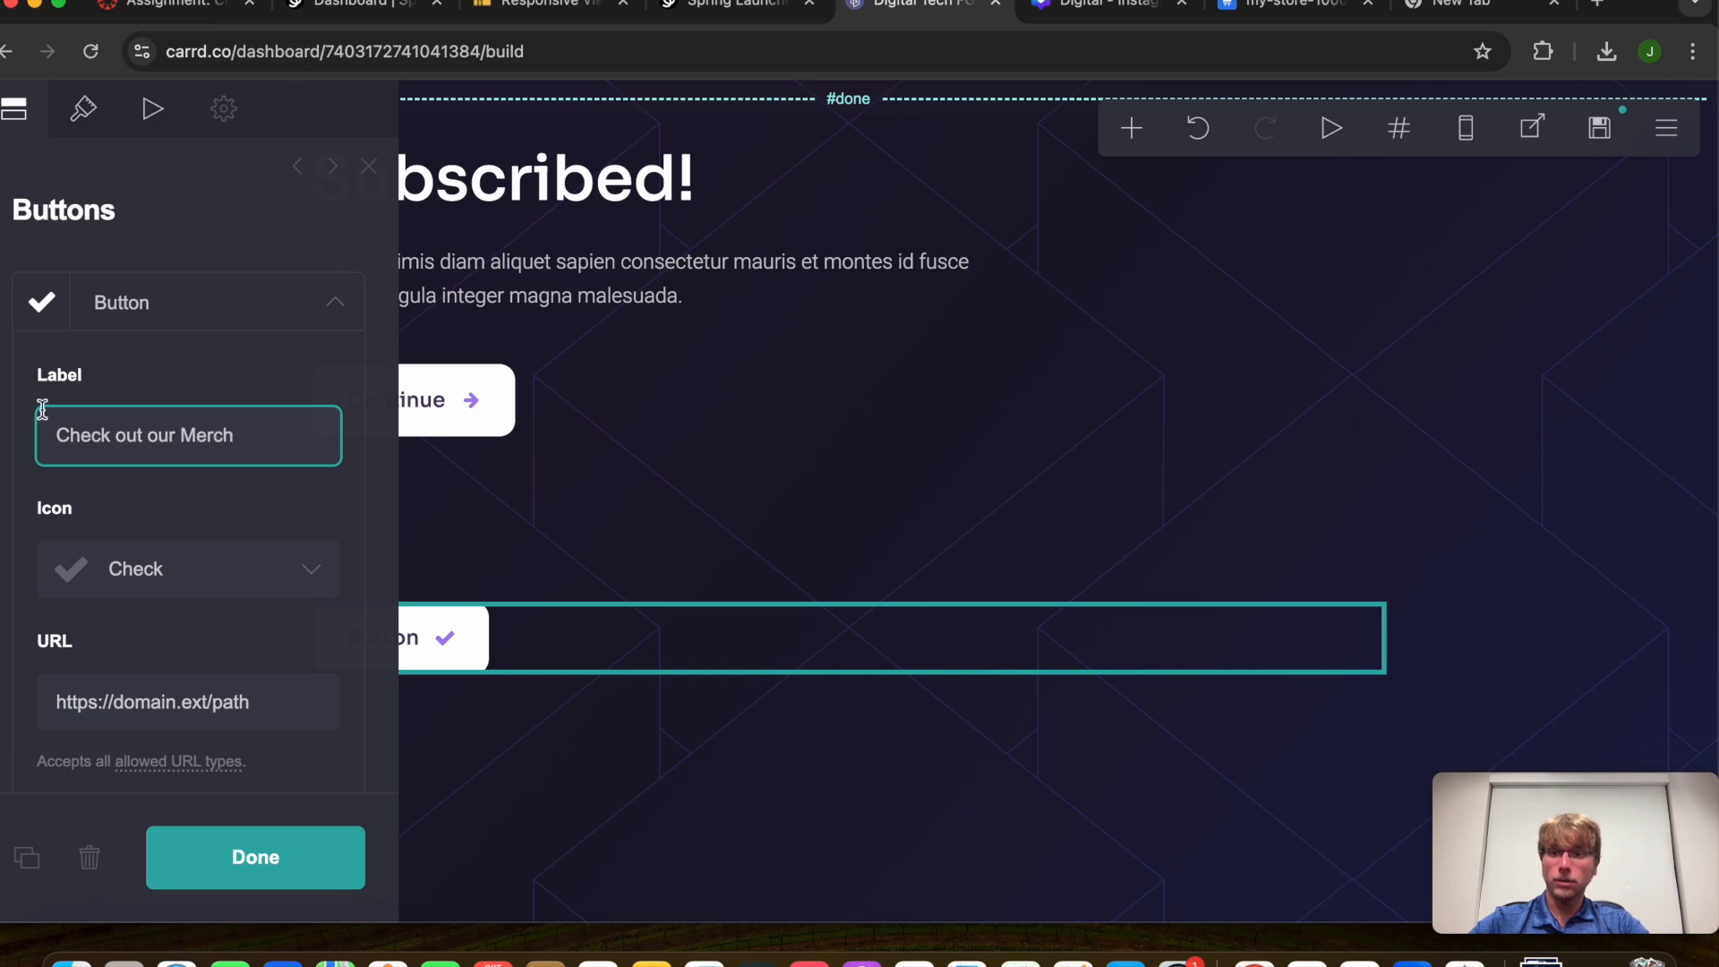
pyautogui.write('O')
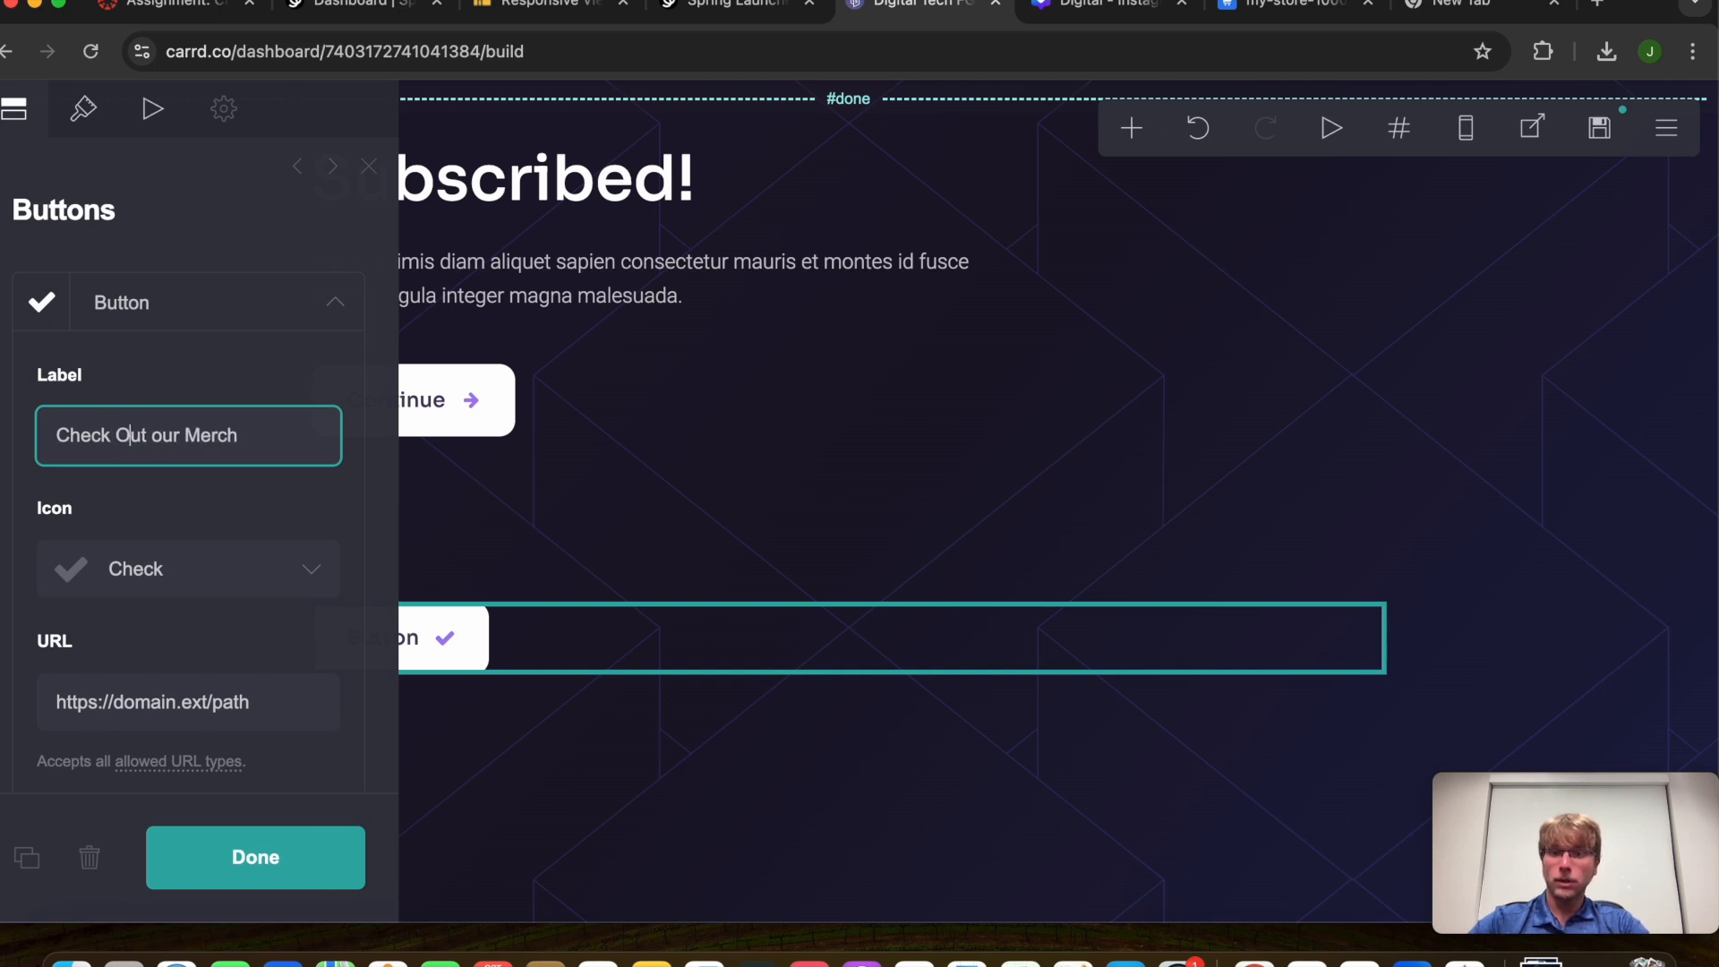
pyautogui.click(164, 451)
pyautogui.press('BackSpace')
pyautogui.write('O')
pyautogui.click(207, 524)
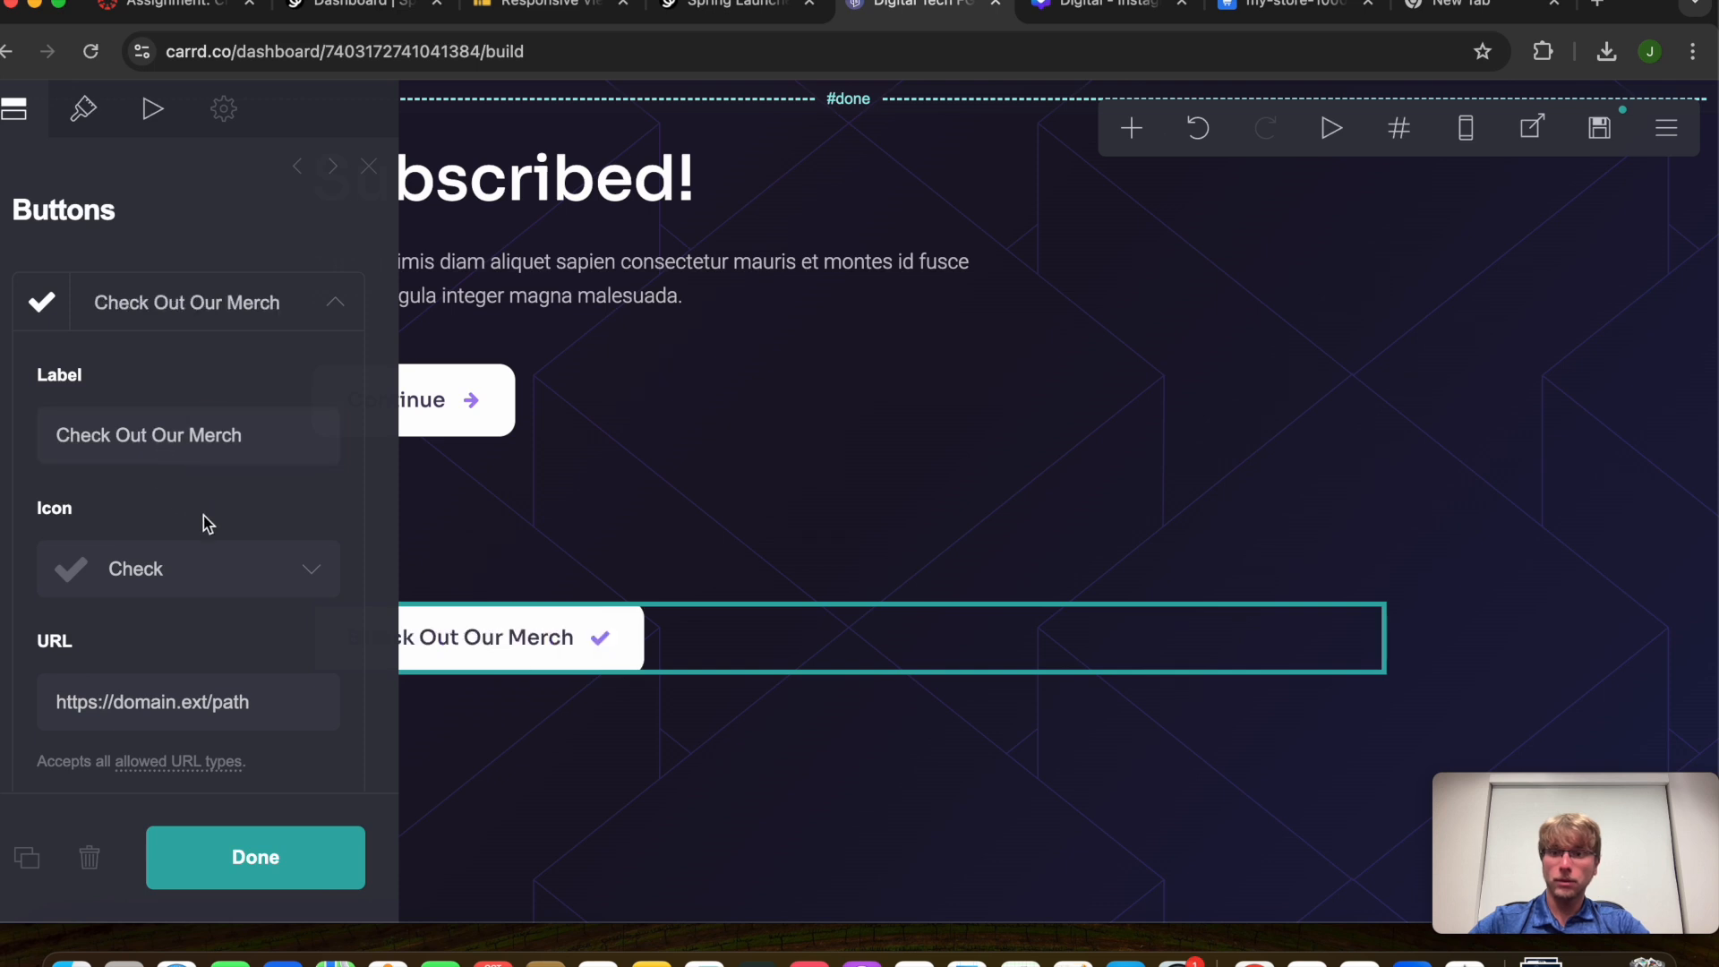
# Give the button the Arrow Right icon
pyautogui.click(211, 580)
pyautogui.scroll(3, 230, 499)
pyautogui.scroll(2, 173, 499)
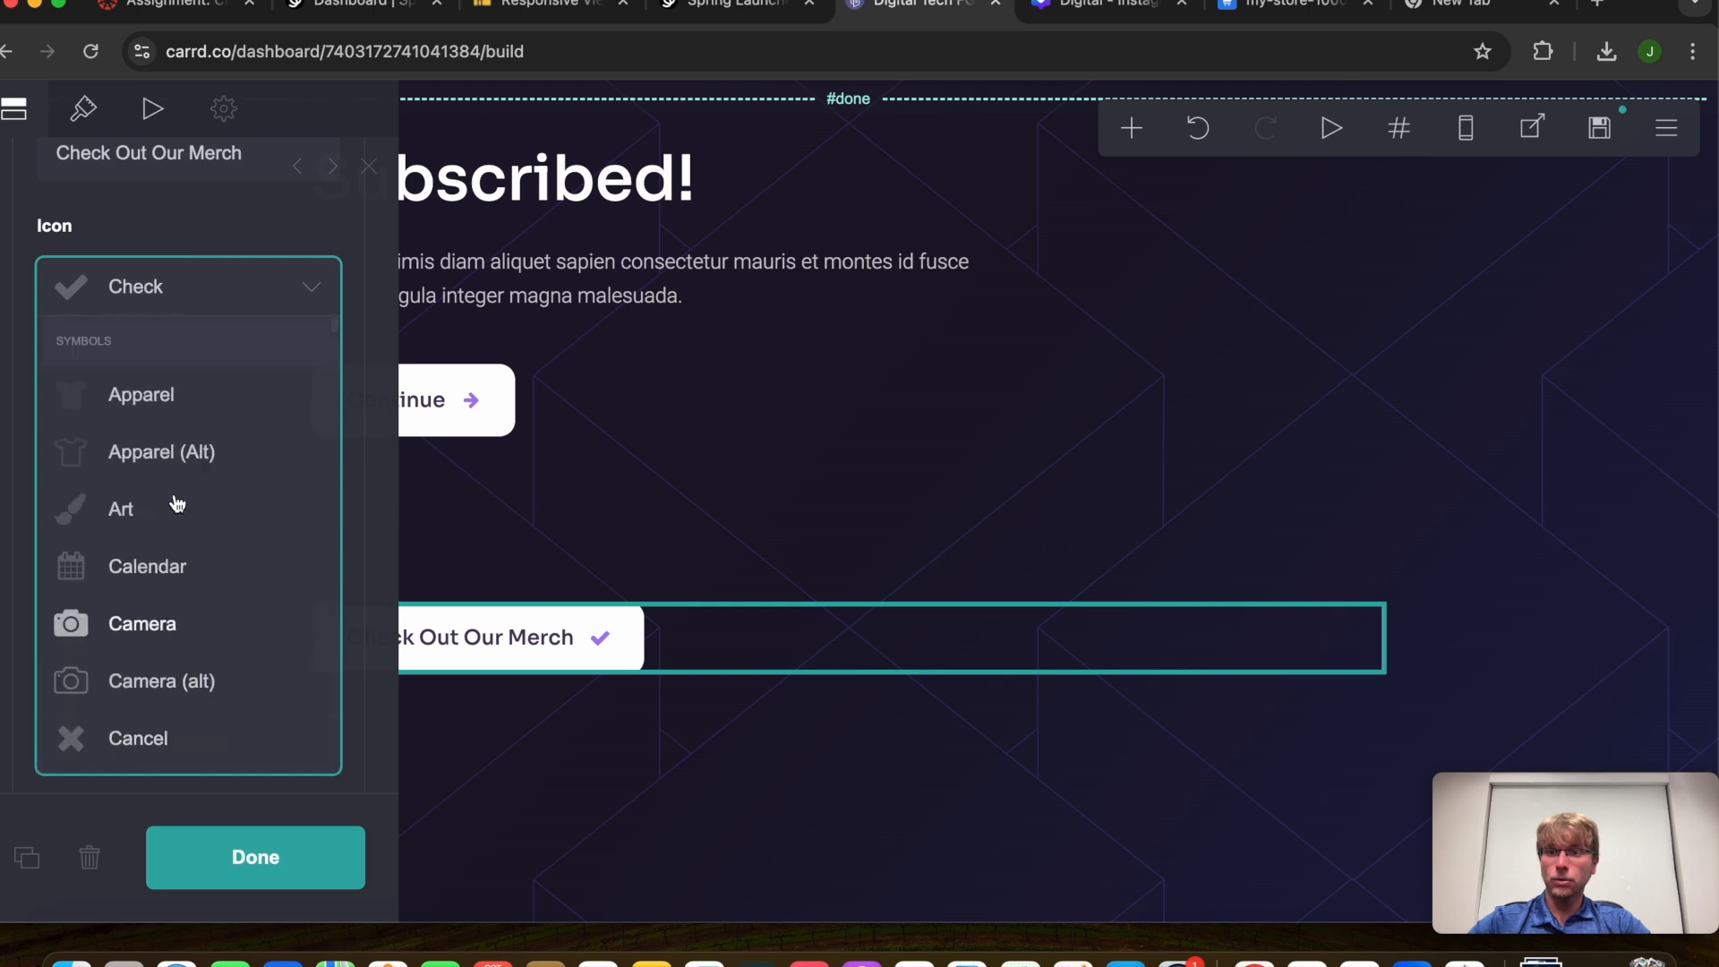
pyautogui.scroll(-15, 173, 499)
pyautogui.scroll(-8, 176, 504)
pyautogui.click(176, 504)
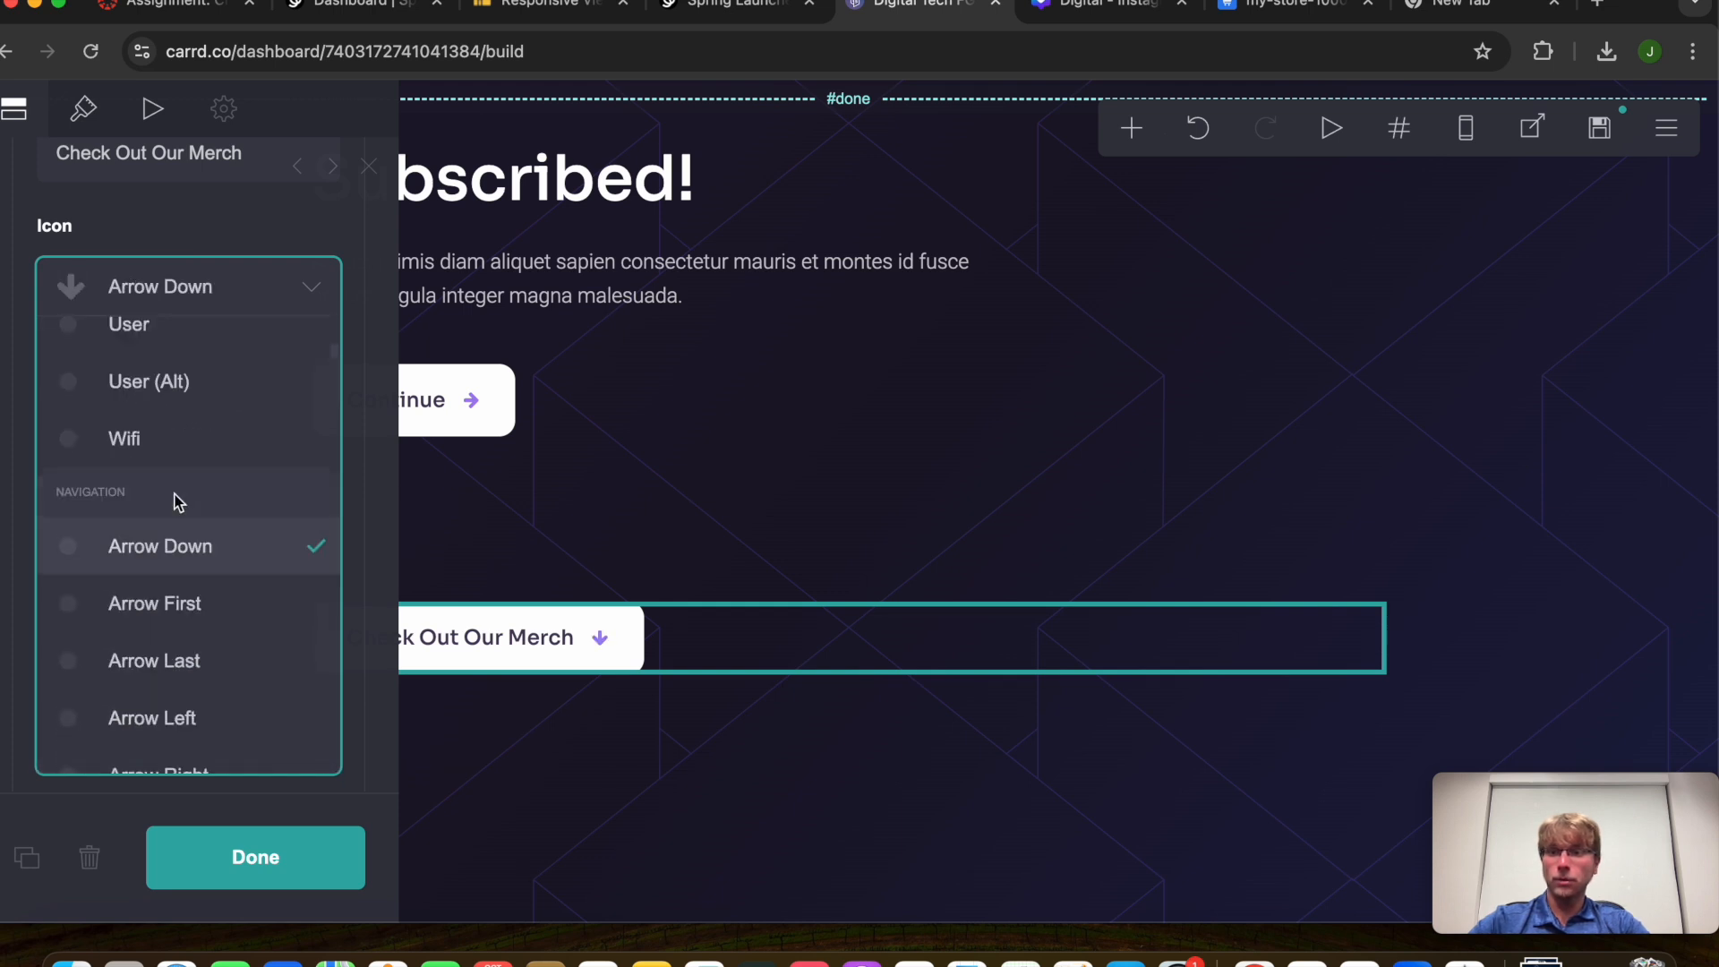
pyautogui.scroll(-2, 227, 635)
pyautogui.click(227, 634)
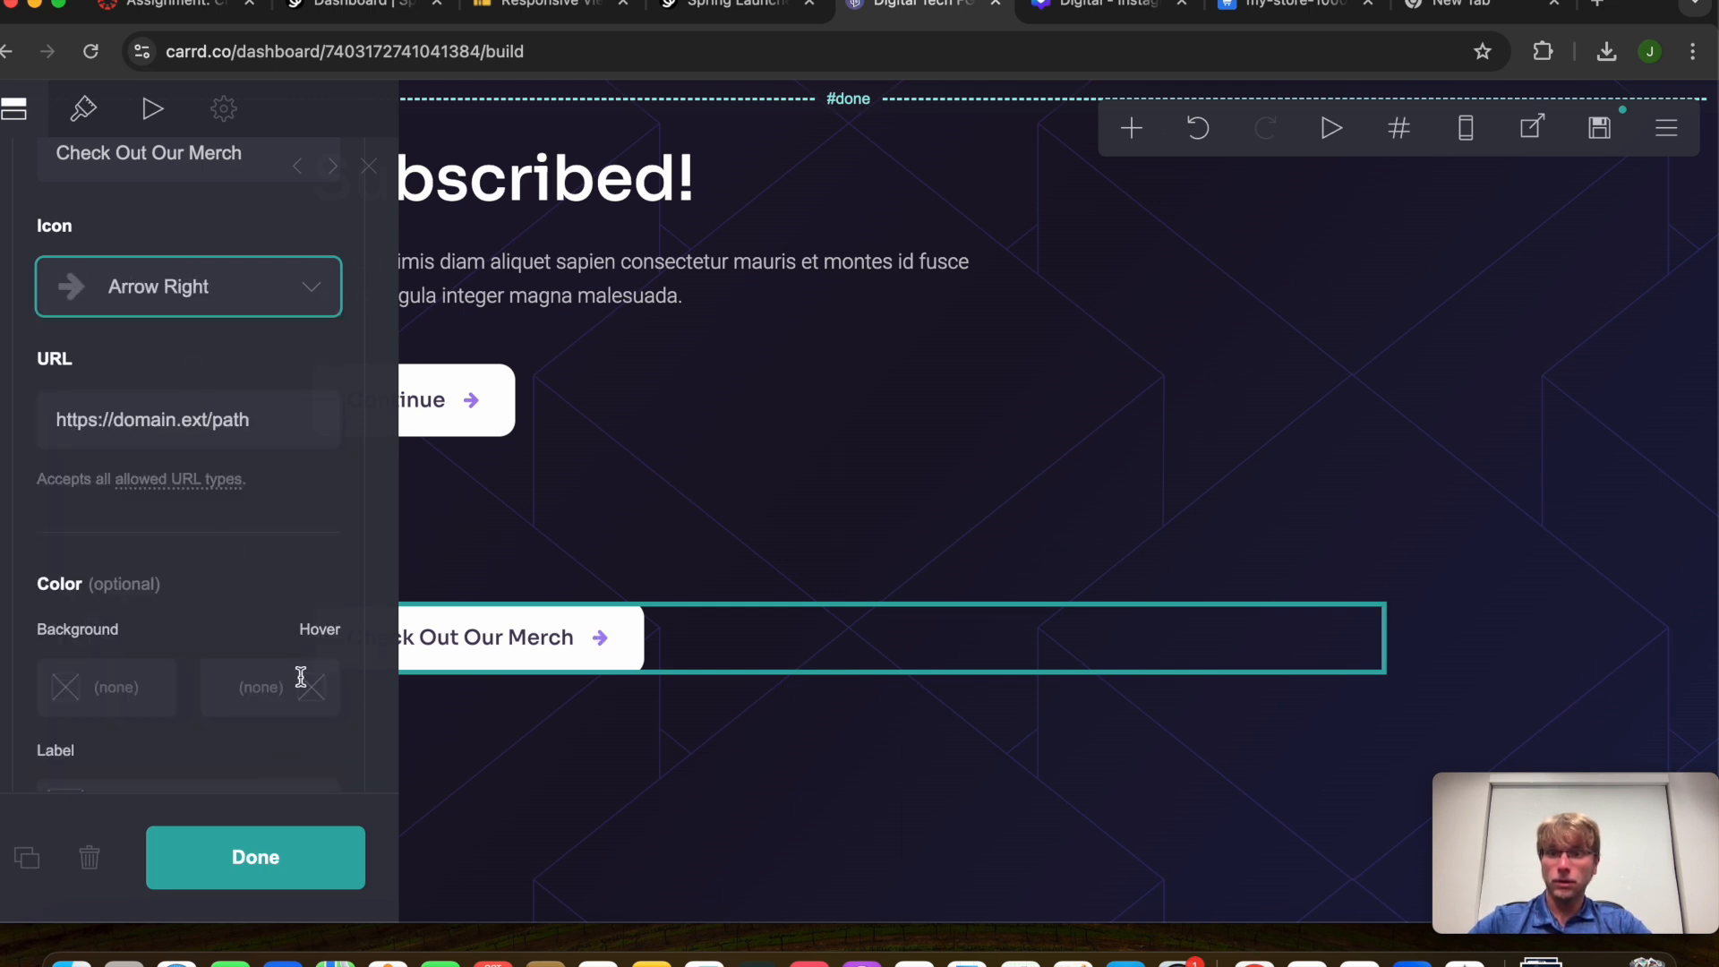
pyautogui.click(301, 511)
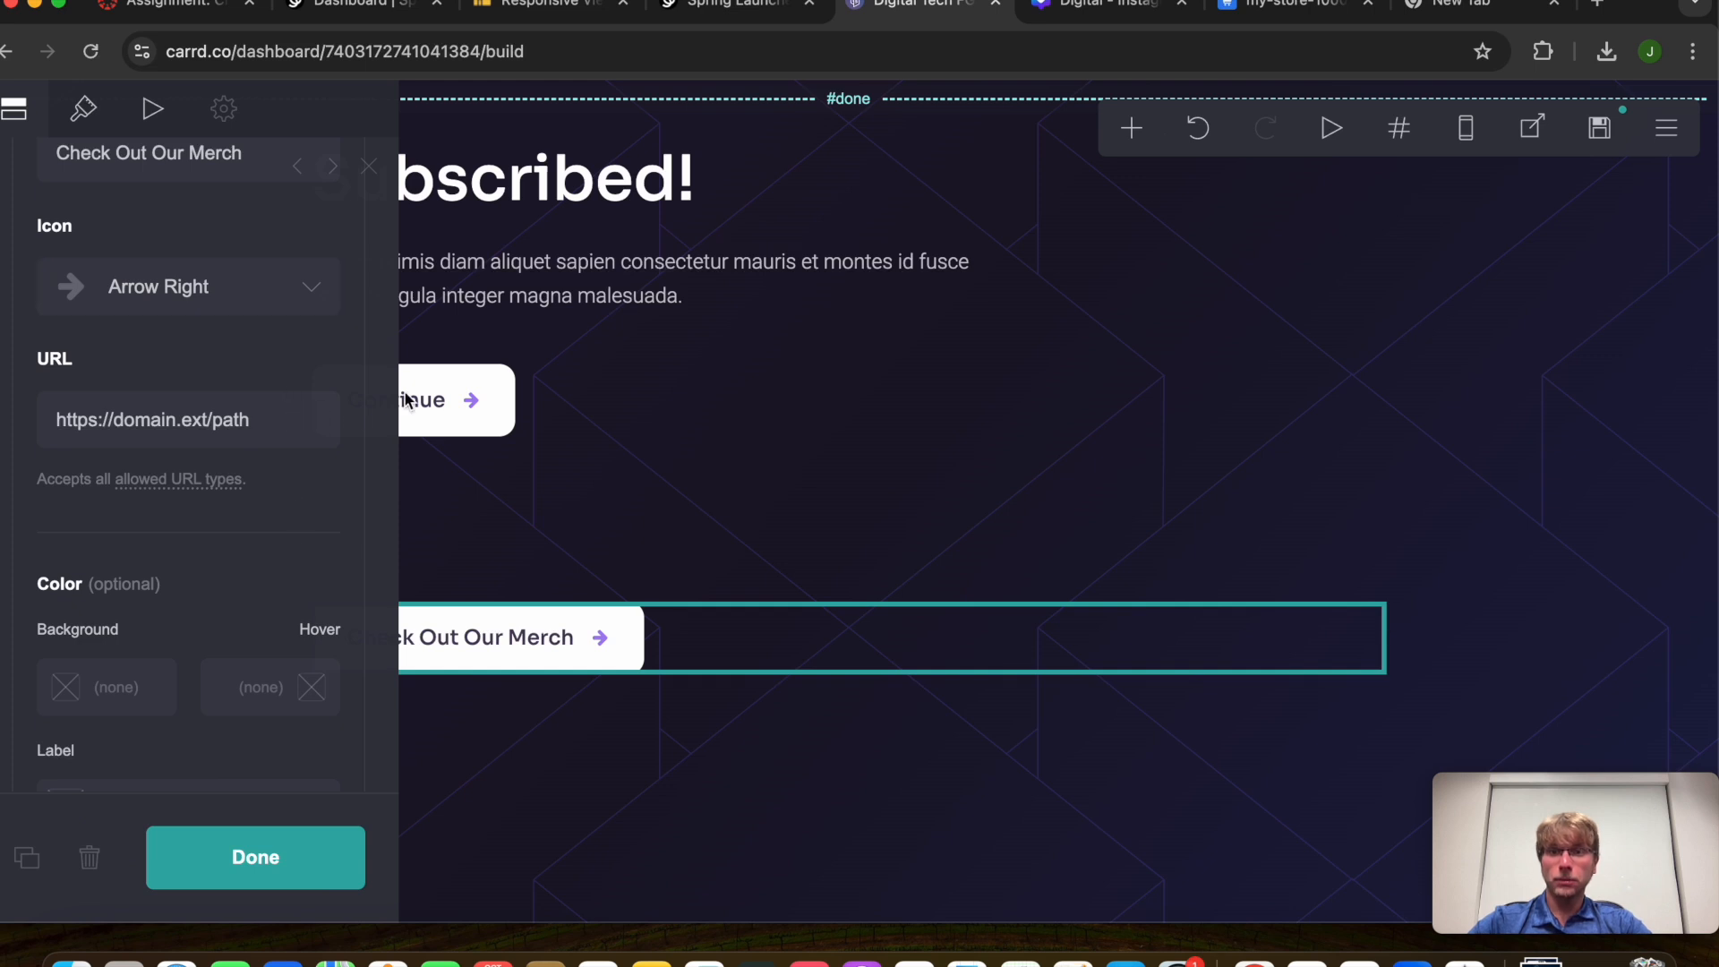
# Copy the store address from the Spring dashboard and paste it as the button's link
pyautogui.click(729, 7)
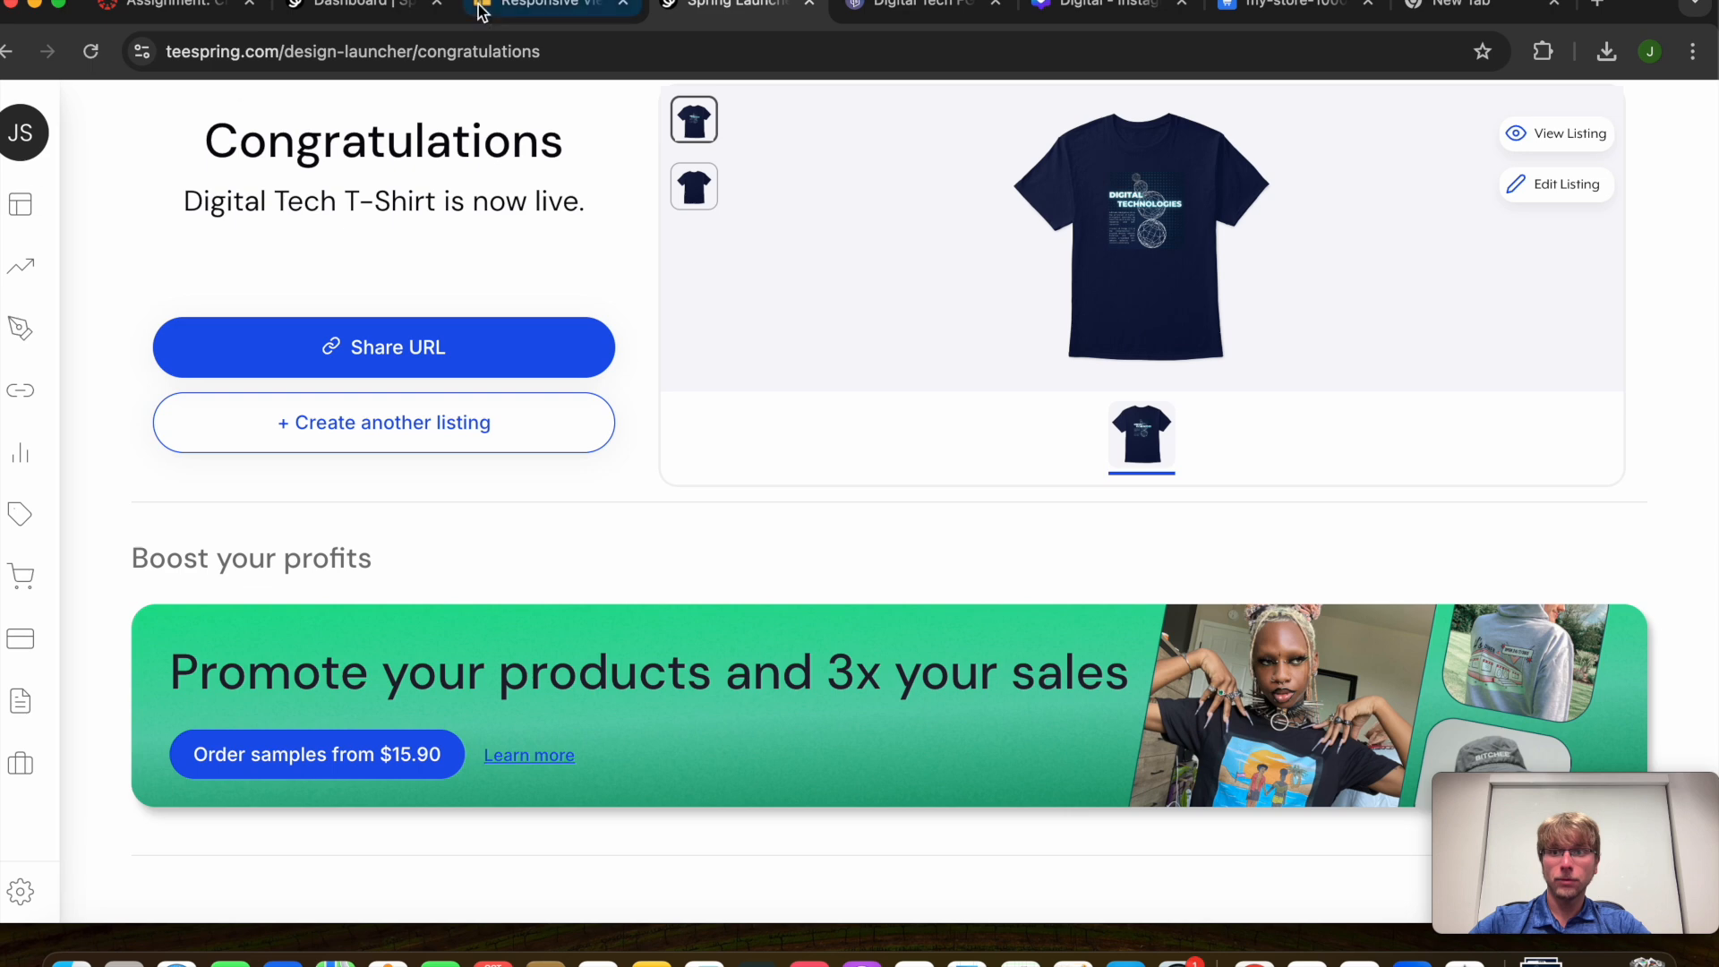
pyautogui.click(380, 7)
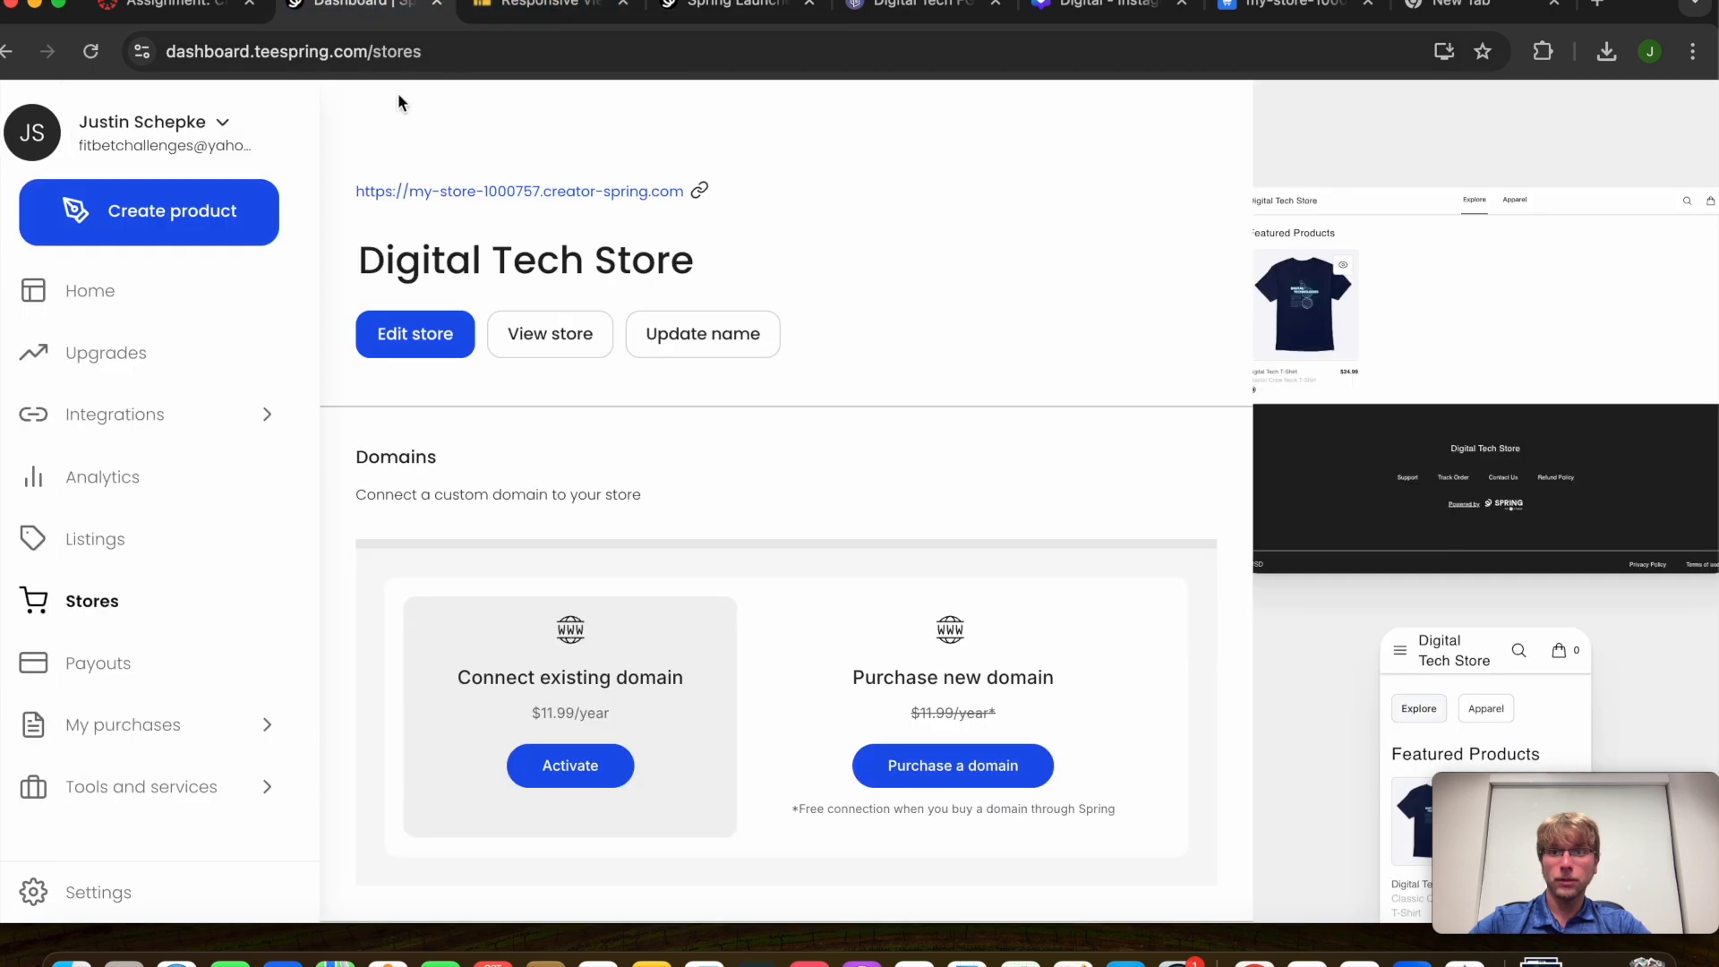
pyautogui.click(703, 193)
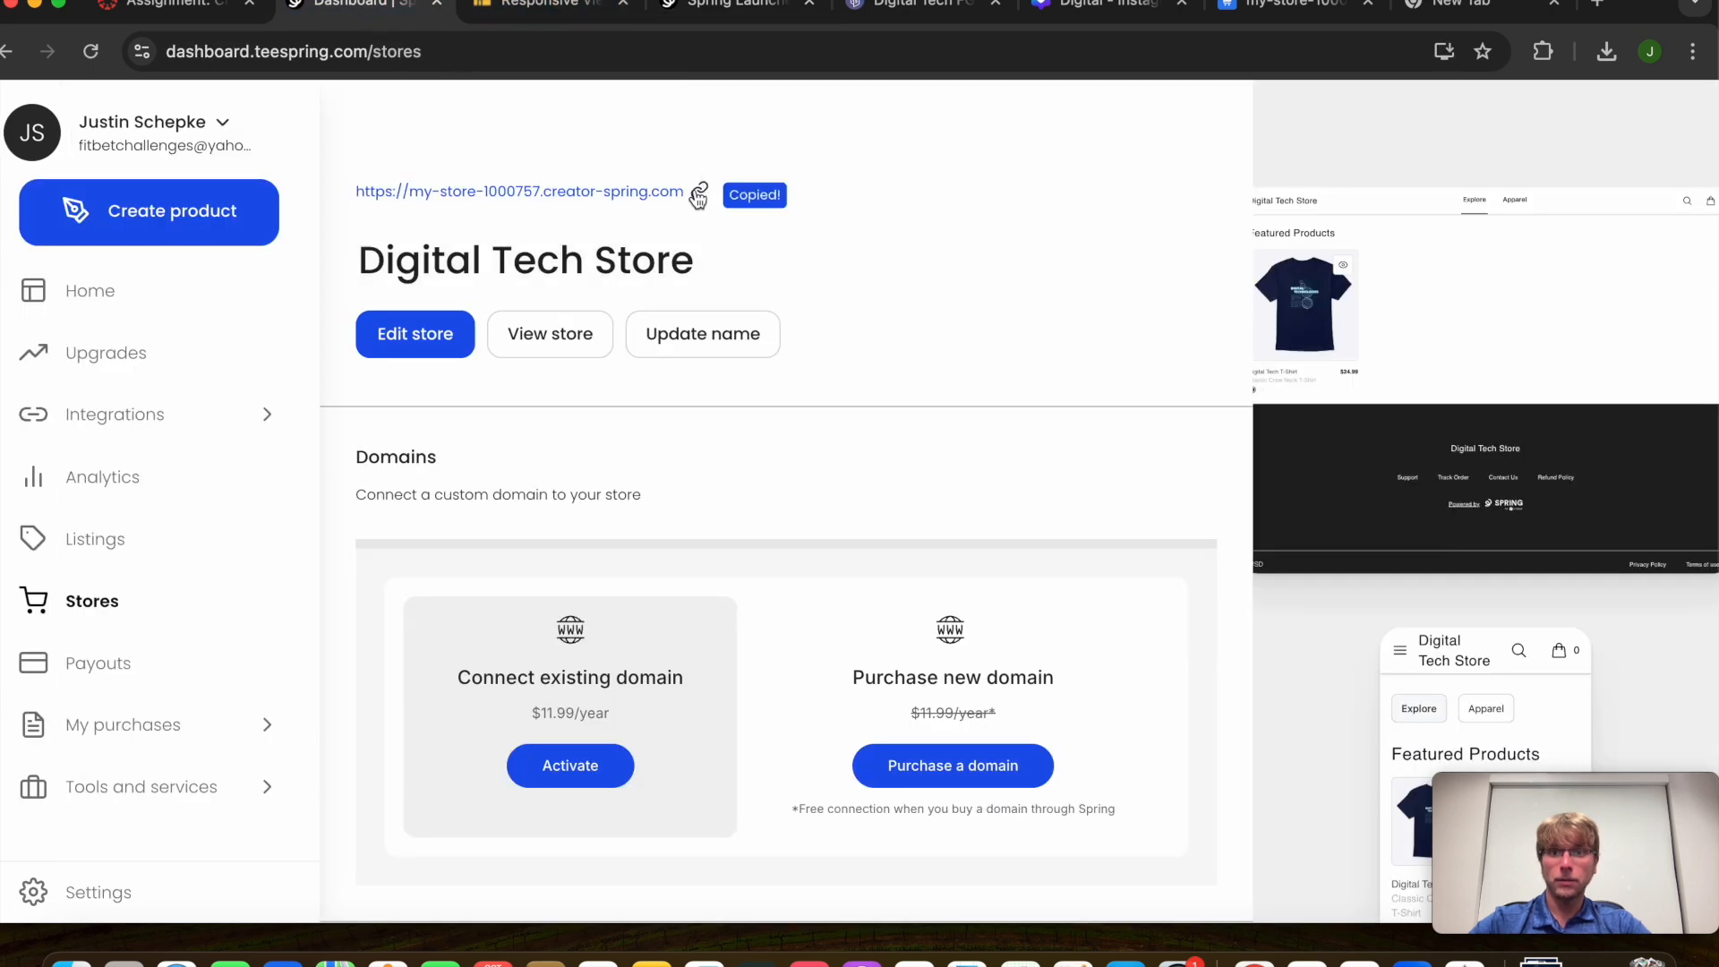
pyautogui.click(949, 7)
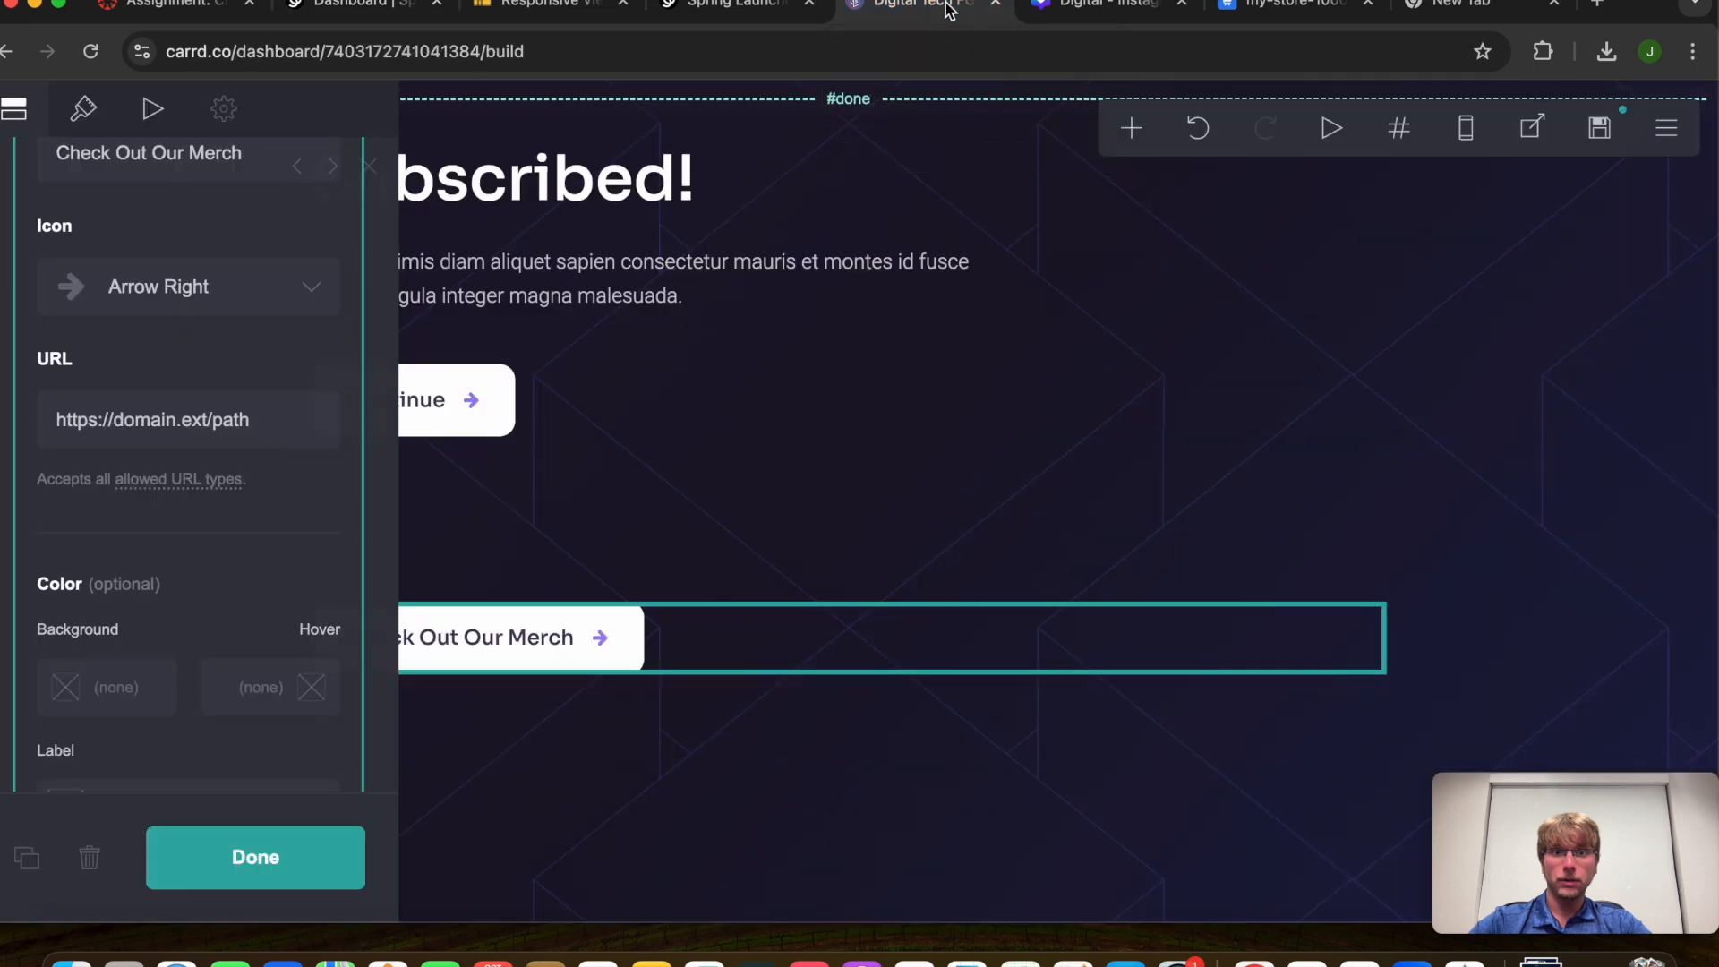
pyautogui.tripleClick(260, 428)
pyautogui.scroll(5, 195, 678)
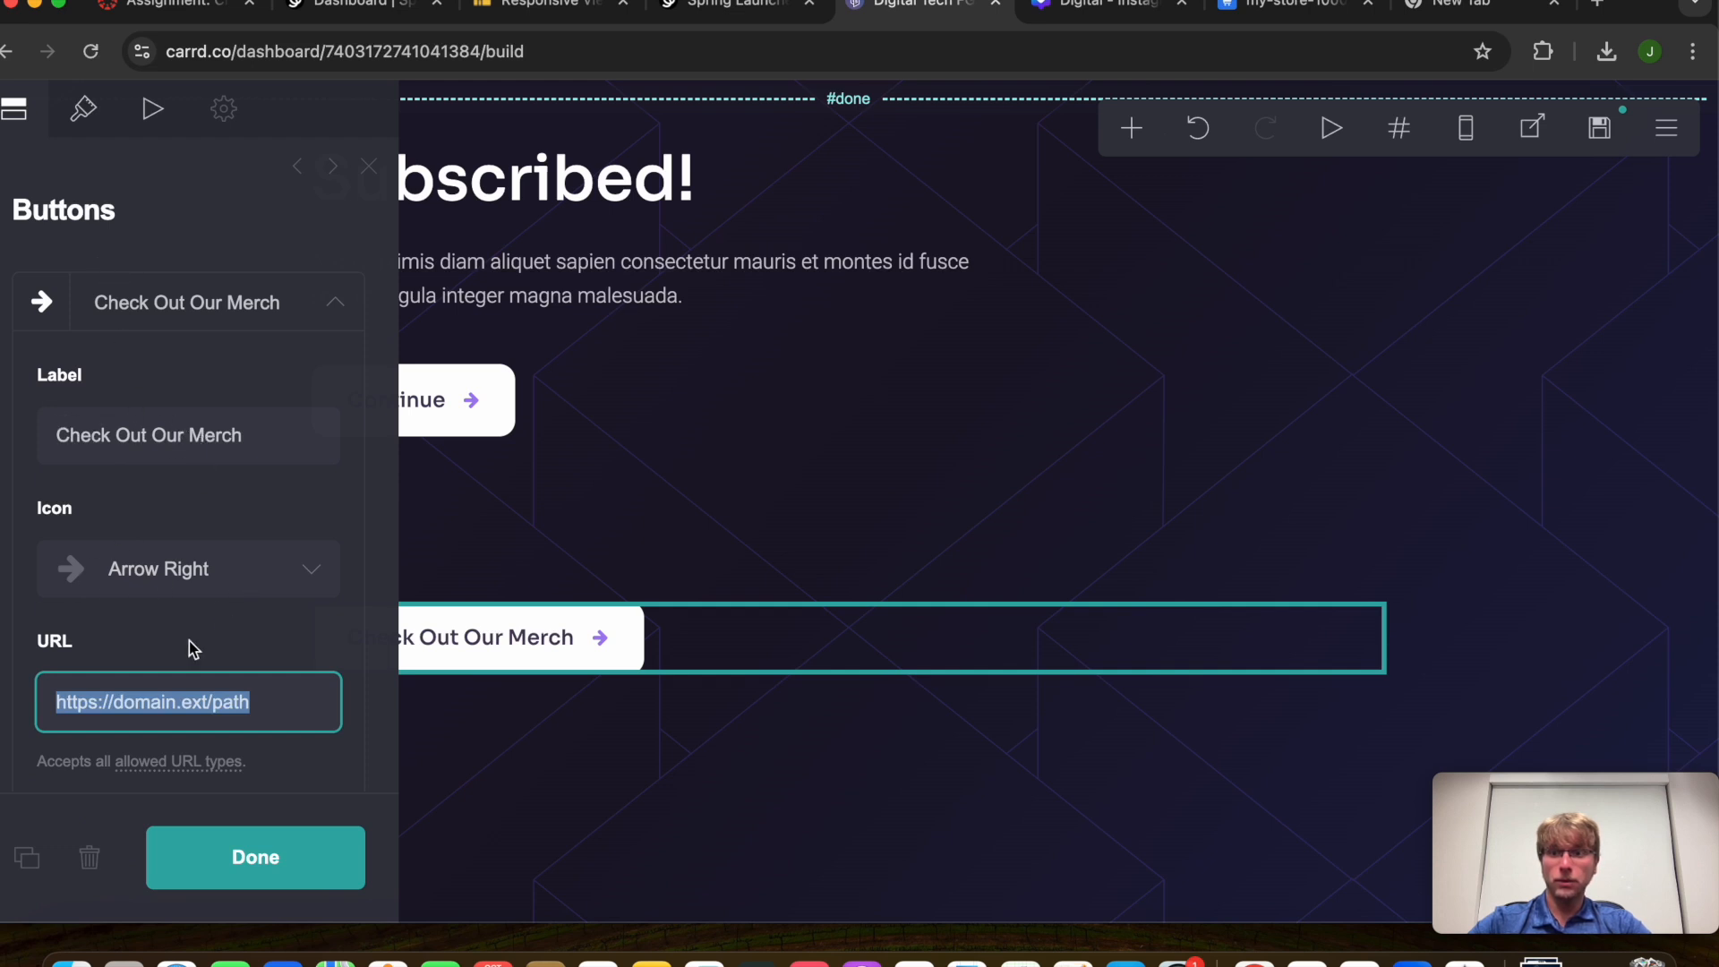
pyautogui.press('BackSpace')
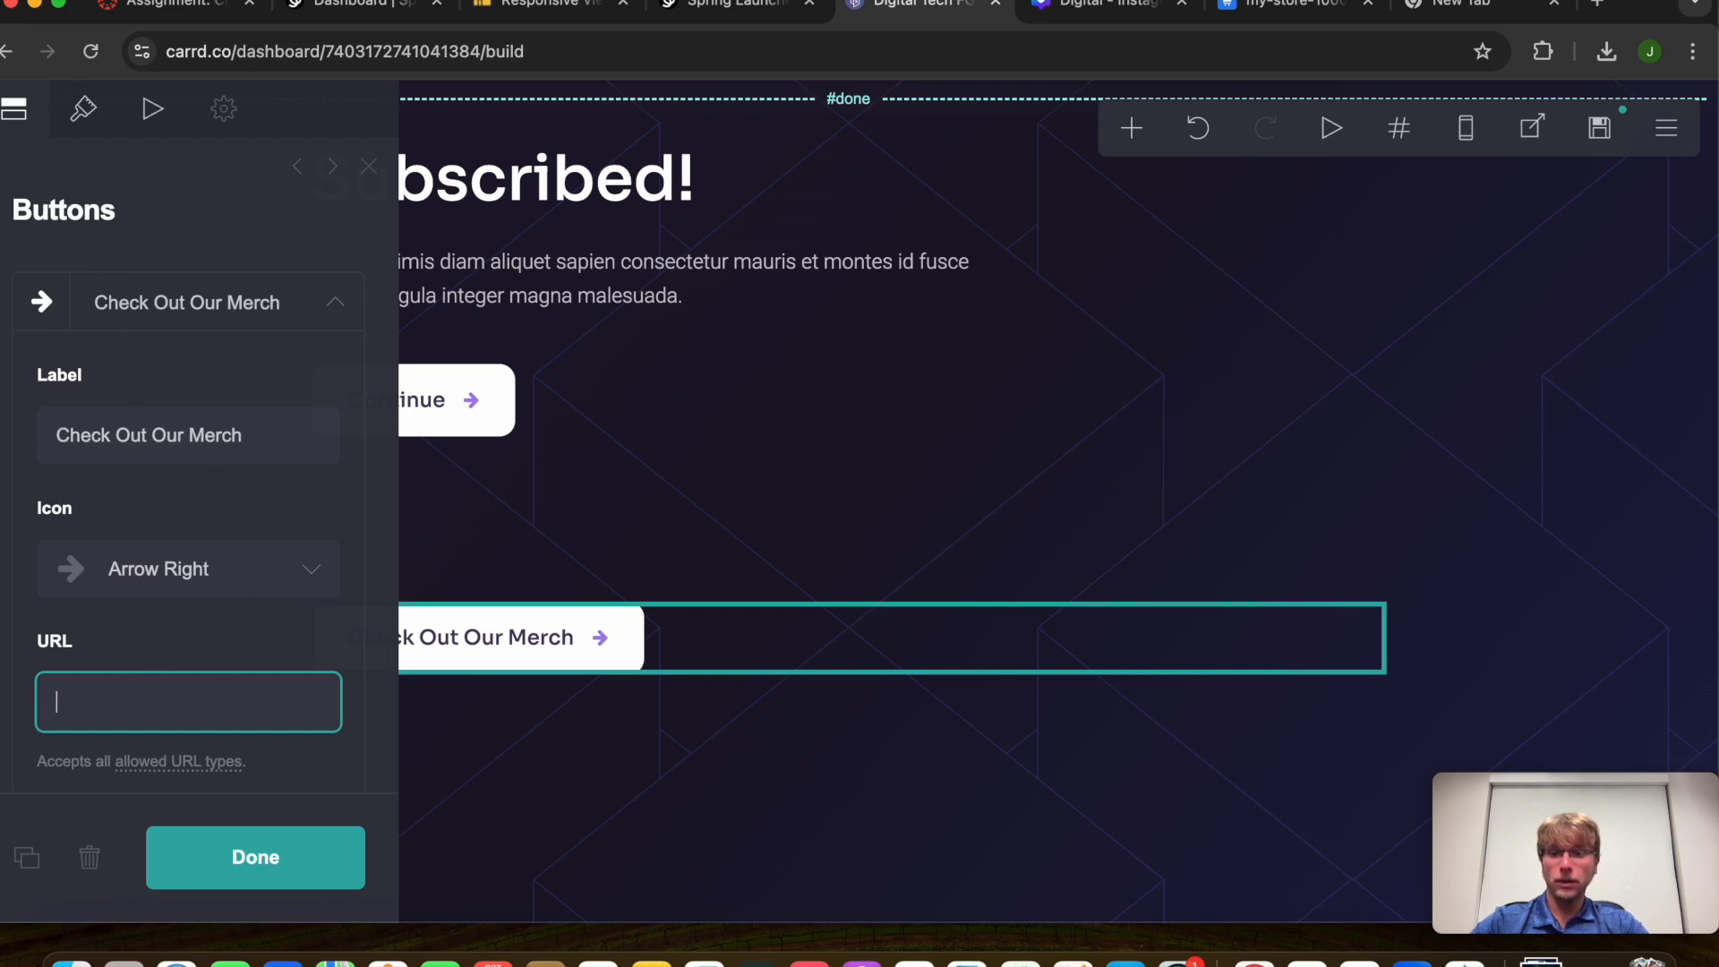
pyautogui.press('super+v')
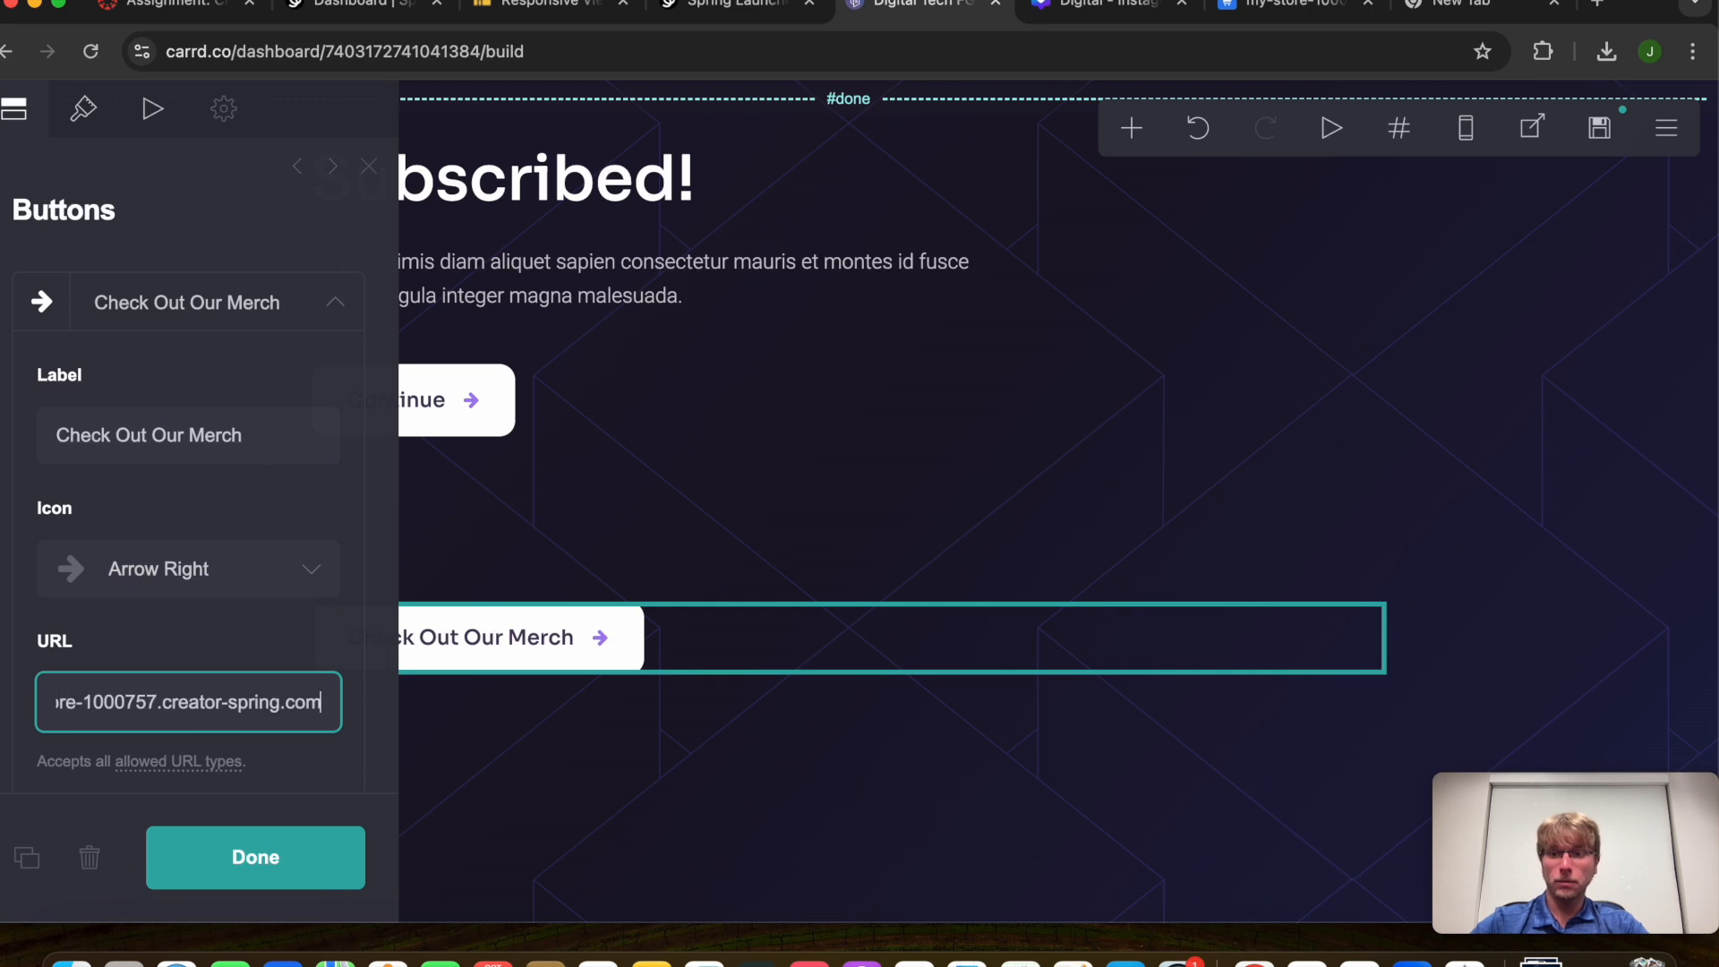
pyautogui.click(302, 742)
# Move the Check Out Our Merch button below the Subscribe button
pyautogui.click(321, 845)
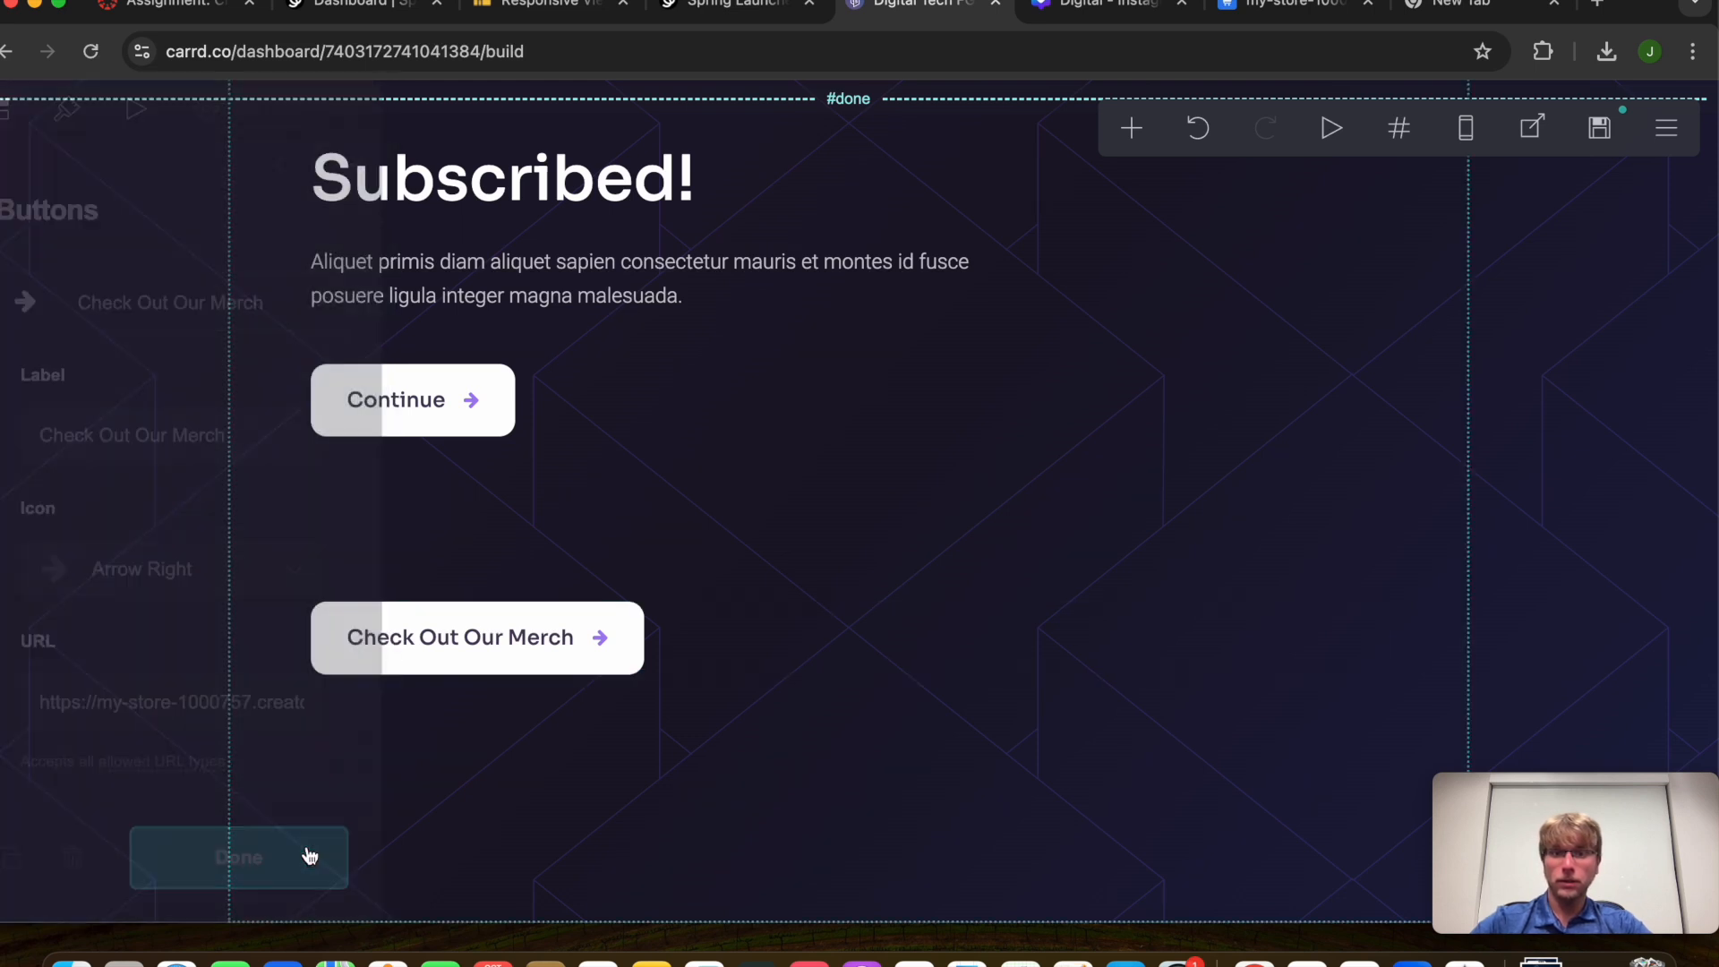
pyautogui.scroll(10, 522, 642)
pyautogui.moveTo(522, 641); pyautogui.dragTo(525, 791)
pyautogui.scroll(-3, 716, 627)
pyautogui.moveTo(576, 660); pyautogui.dragTo(748, 511)
pyautogui.click(296, 855)
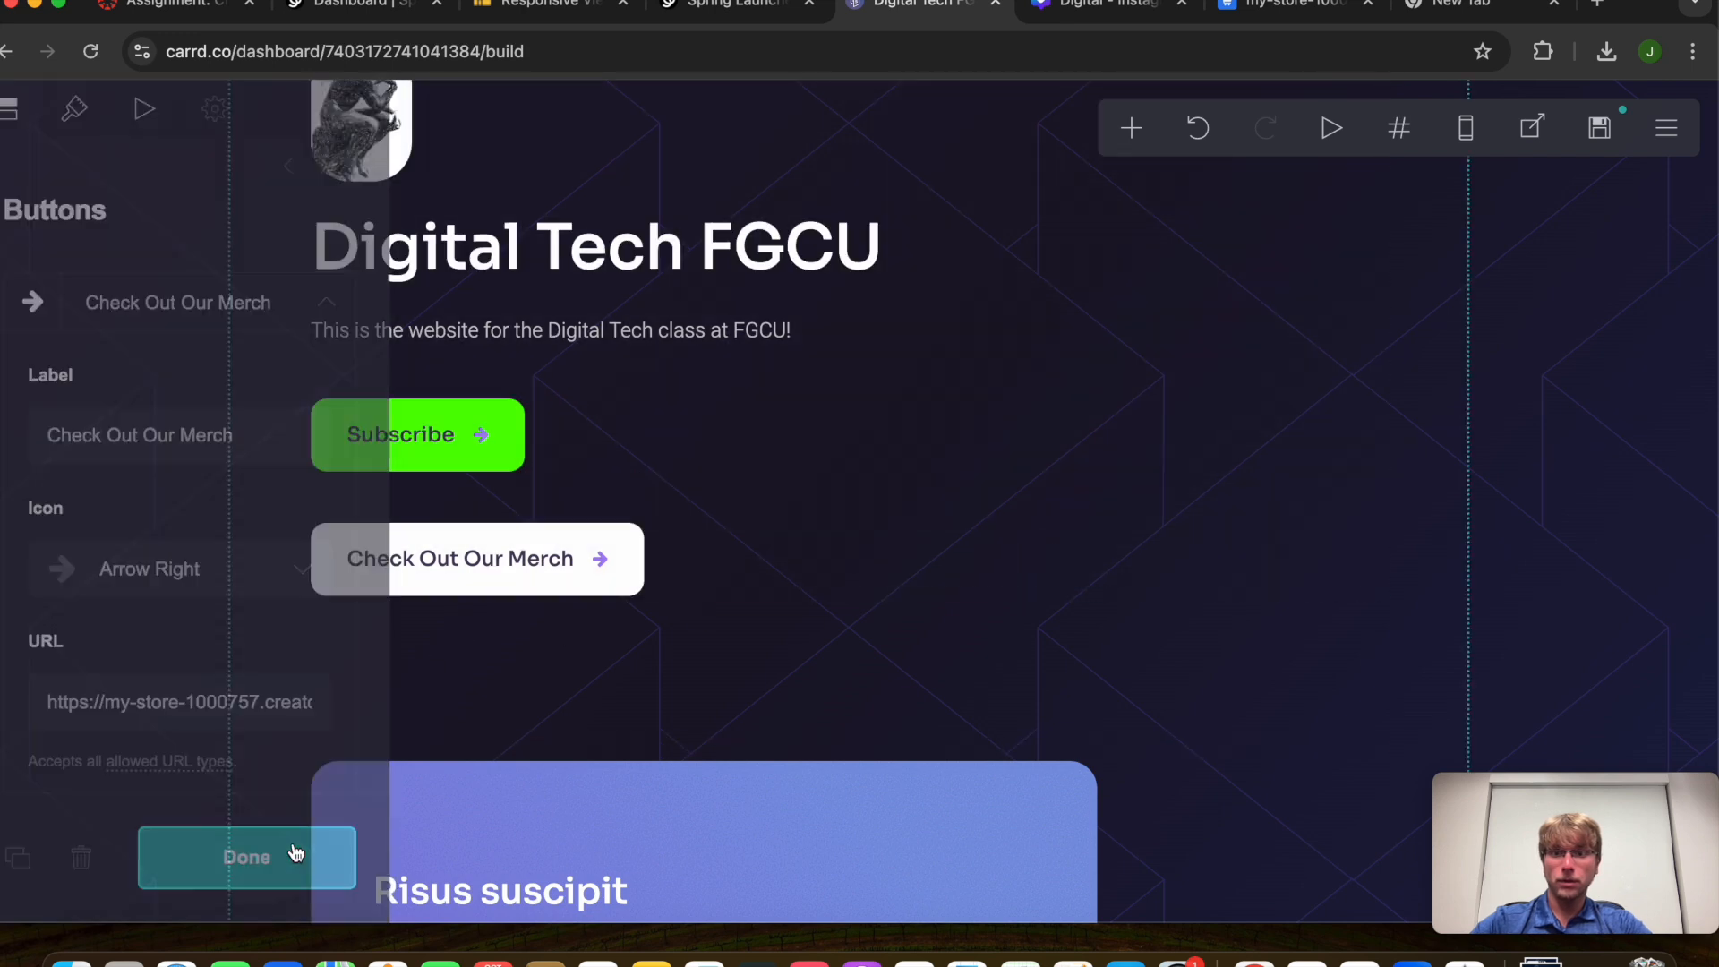
# Publish to digitaltechfgcu.carrd.co and confirm the merch button opens the Spring store
pyautogui.click(1600, 128)
pyautogui.click(237, 846)
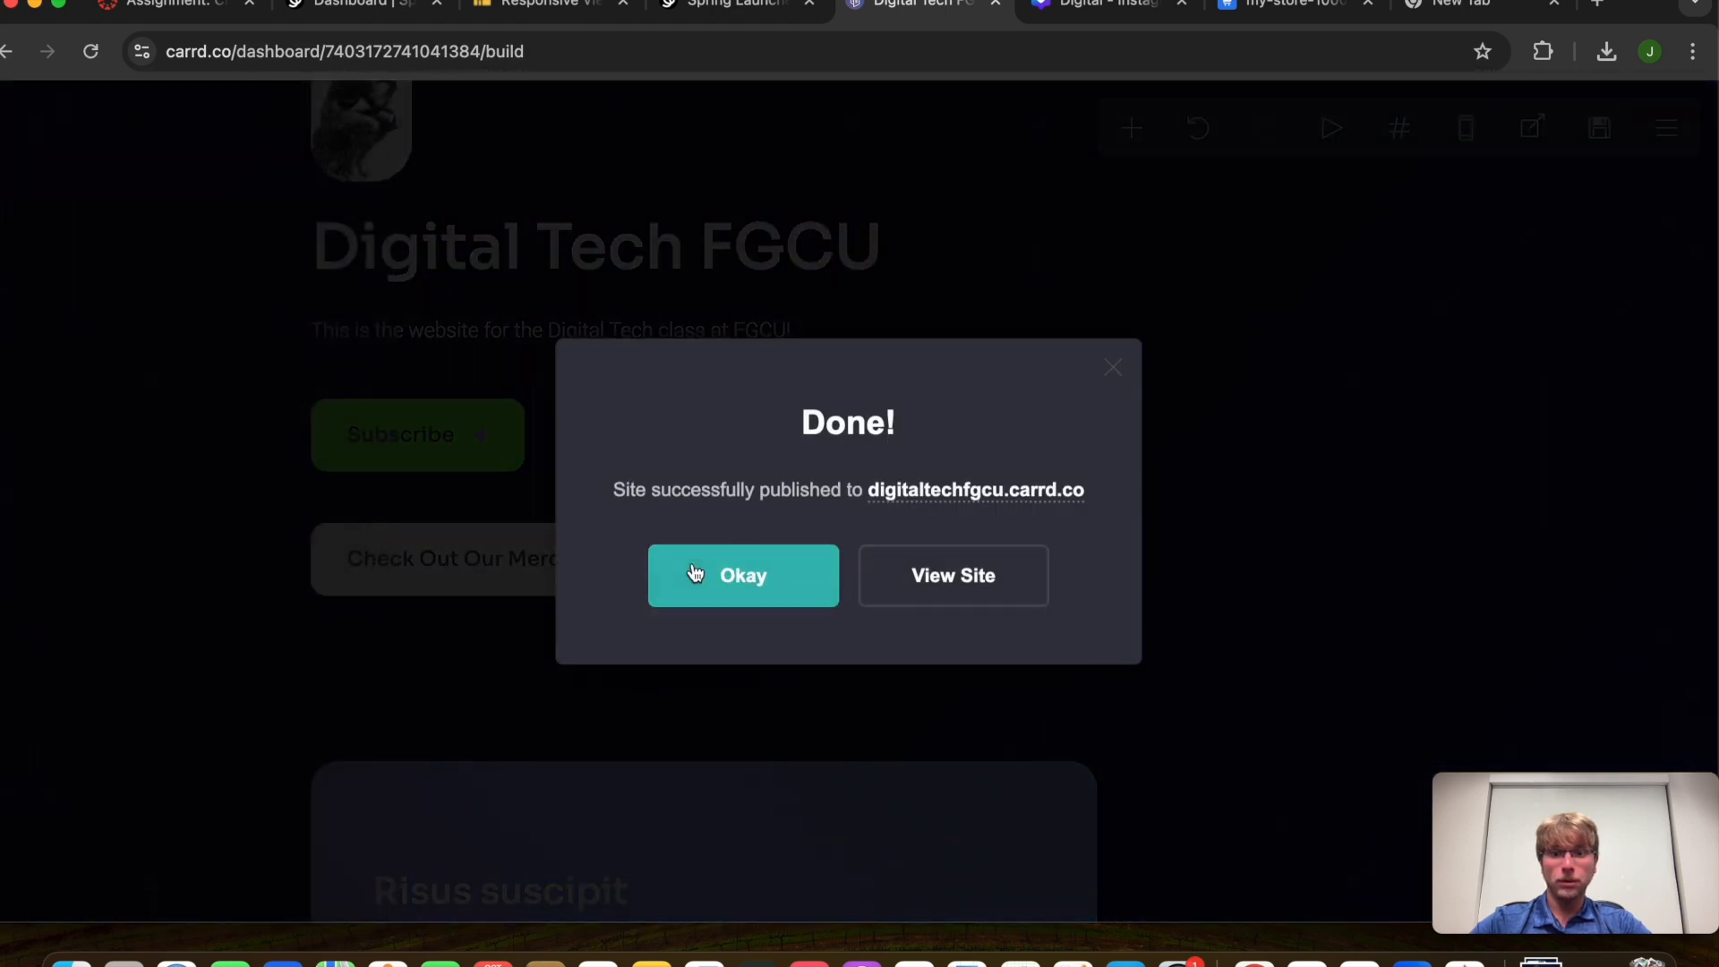
pyautogui.click(936, 591)
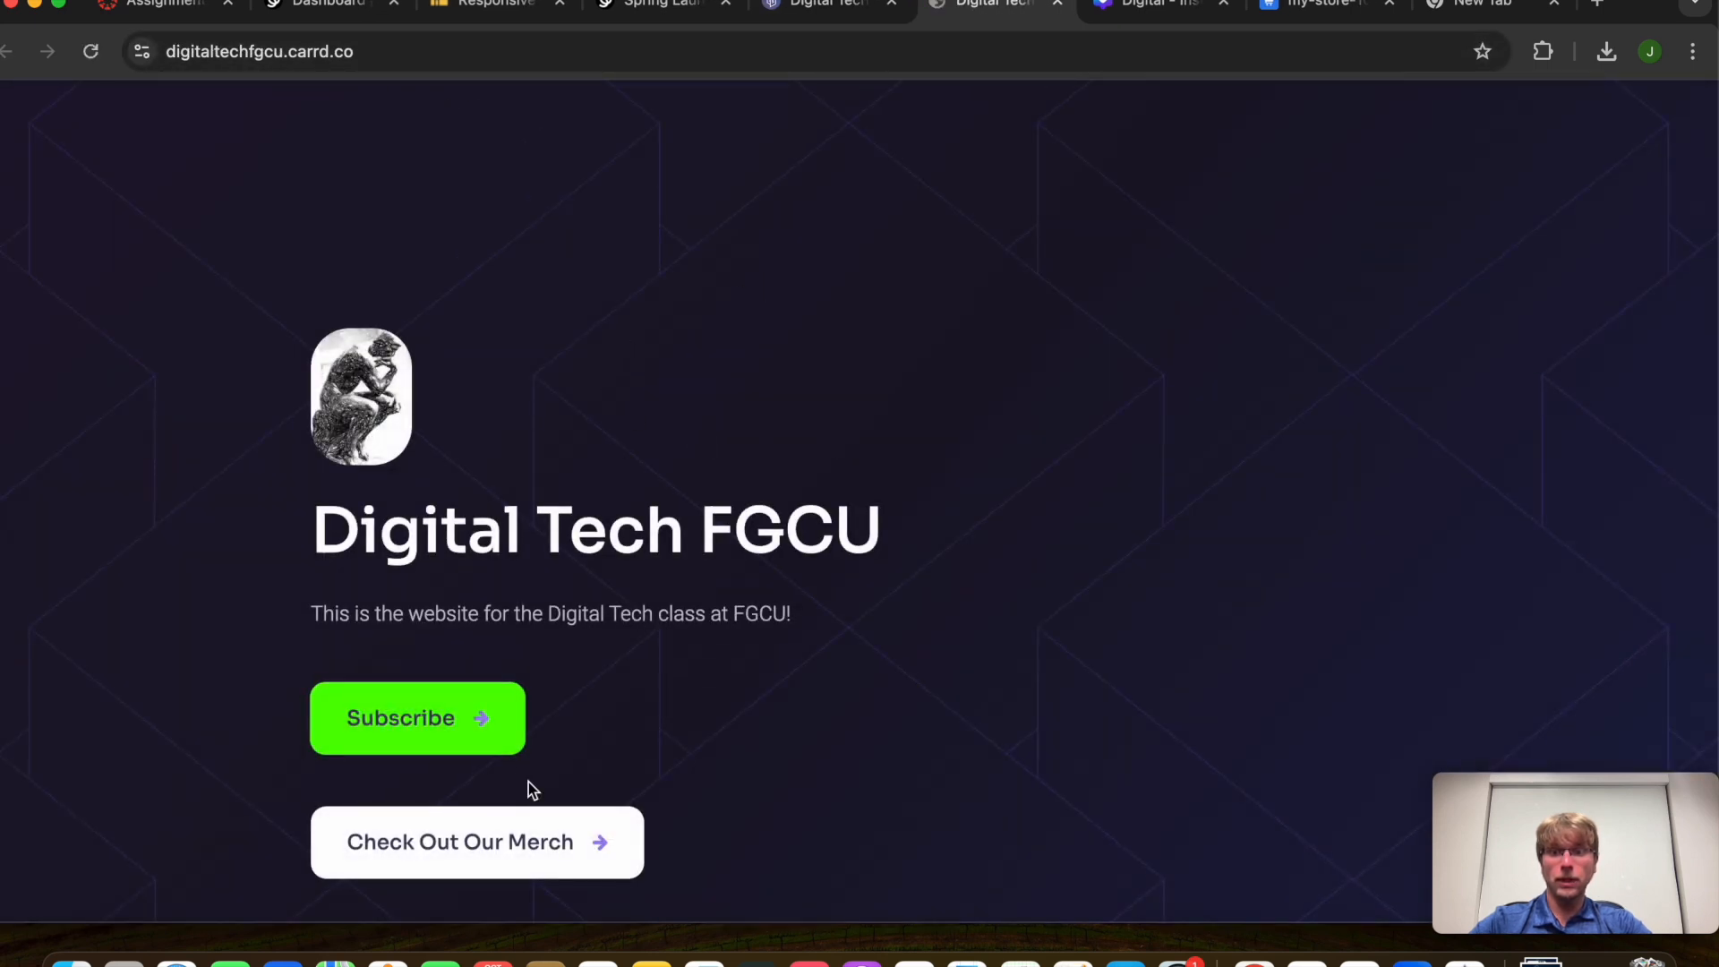
pyautogui.scroll(-2, 528, 782)
pyautogui.click(549, 686)
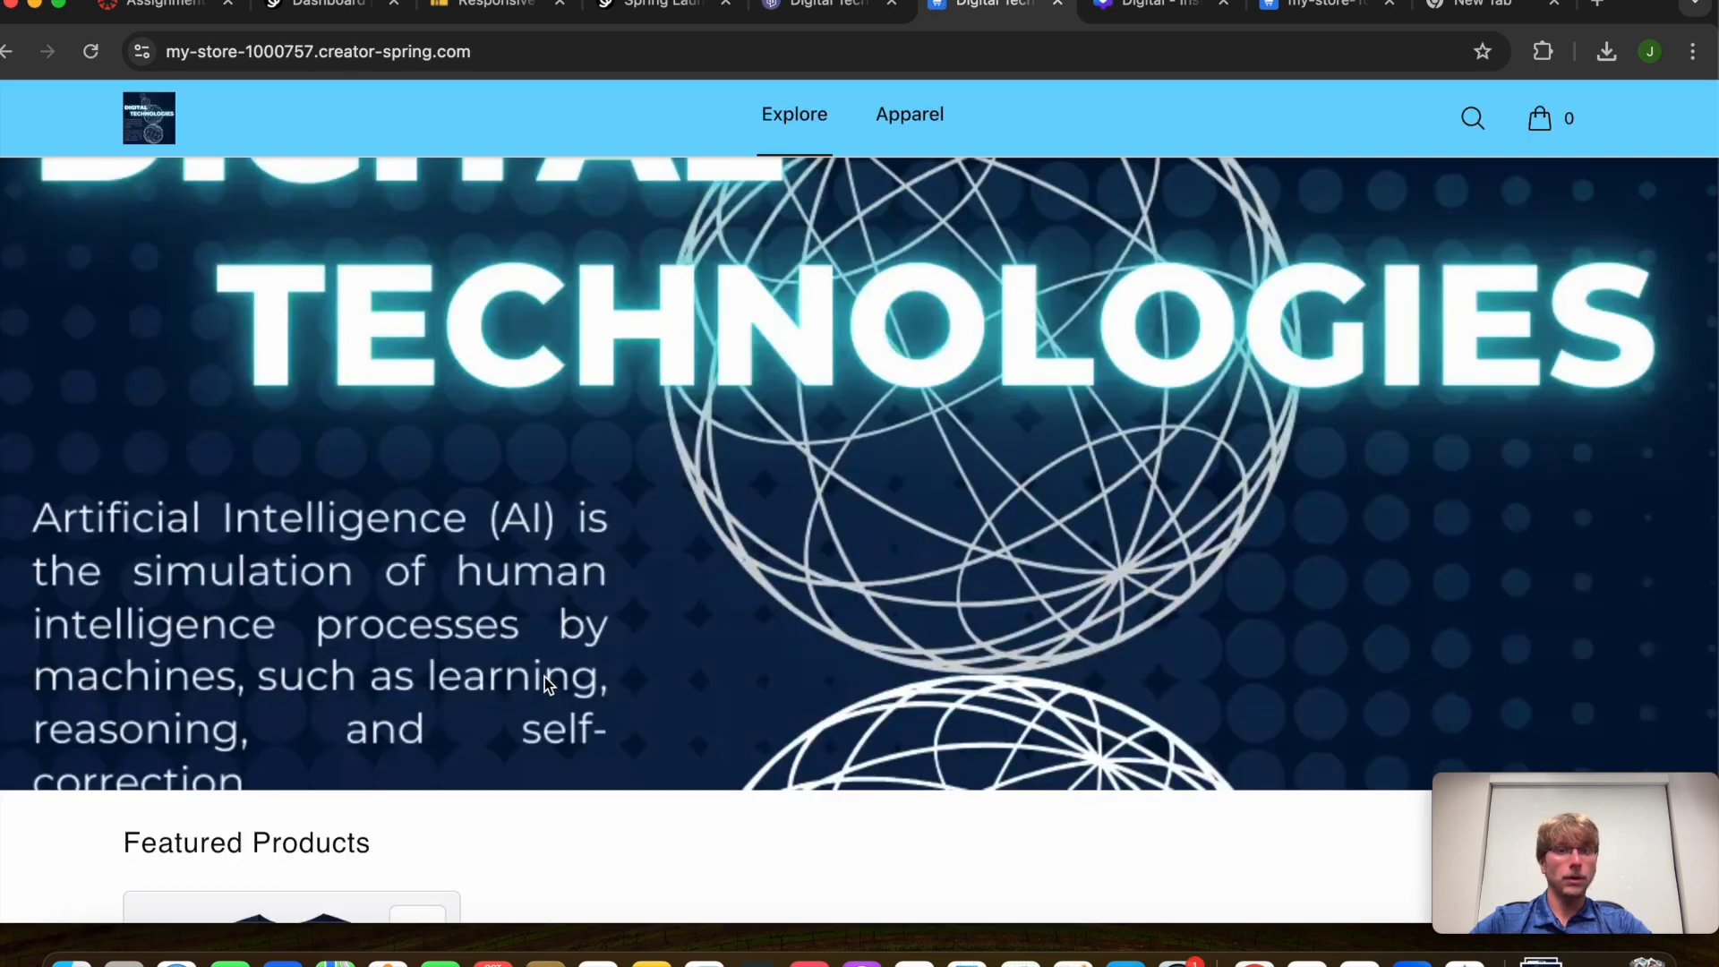
pyautogui.click(815, 4)
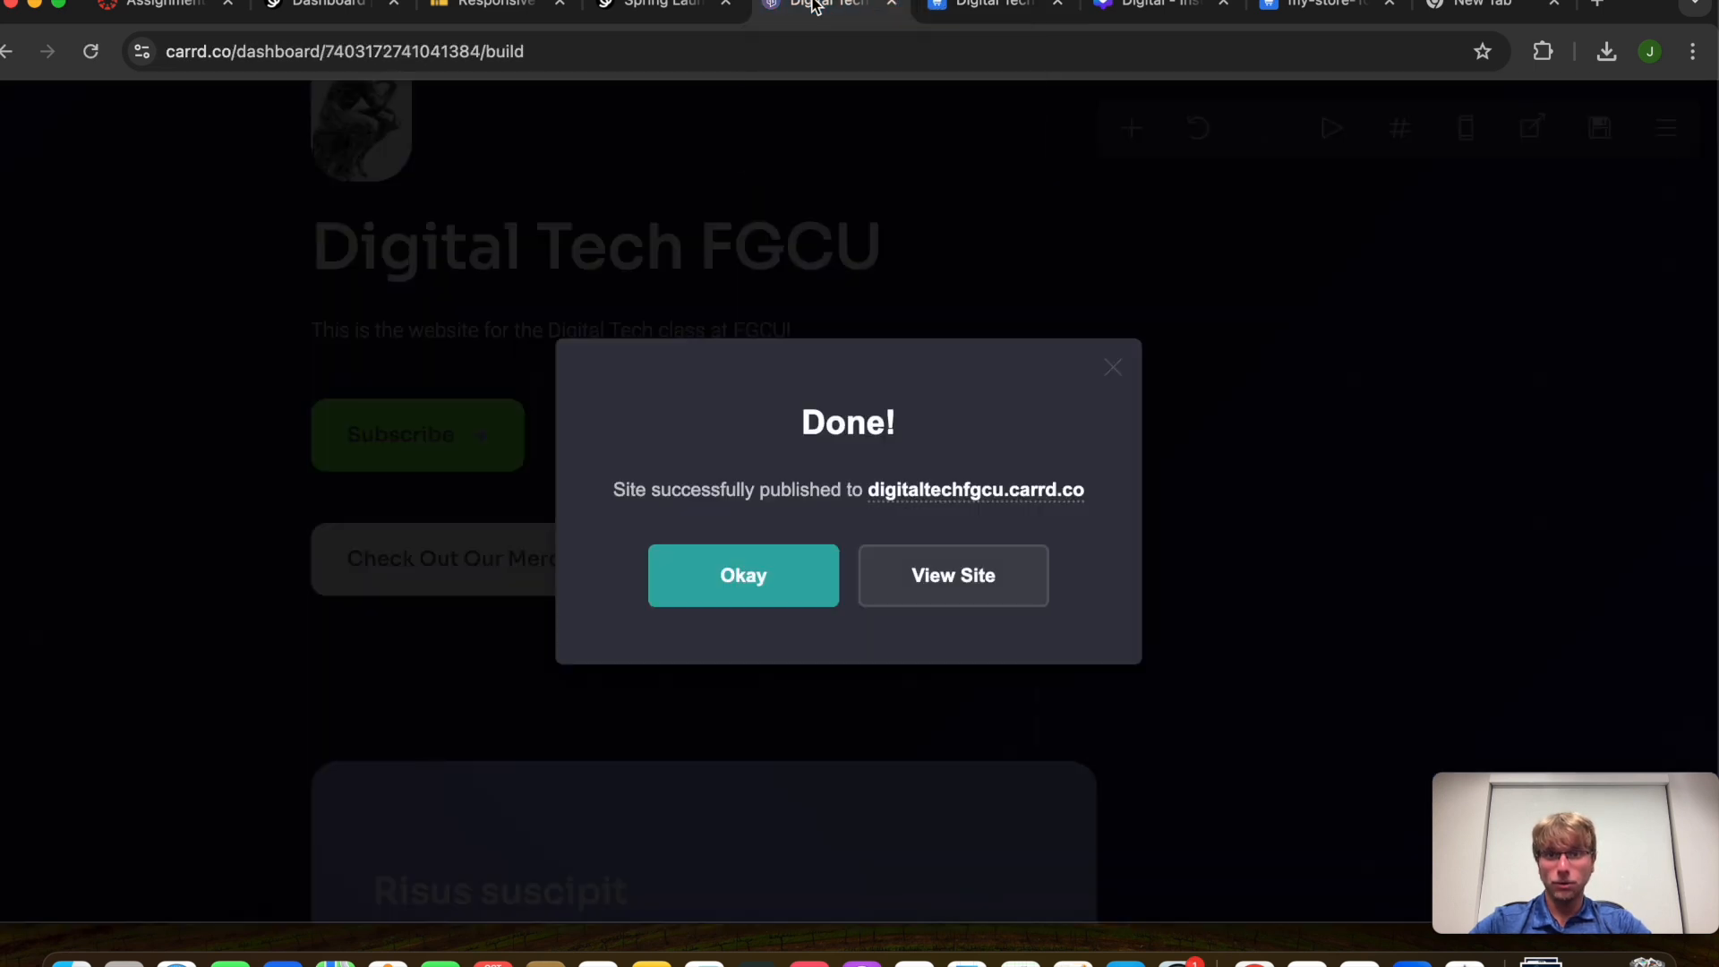
pyautogui.click(1114, 368)
pyautogui.scroll(5, 595, 499)
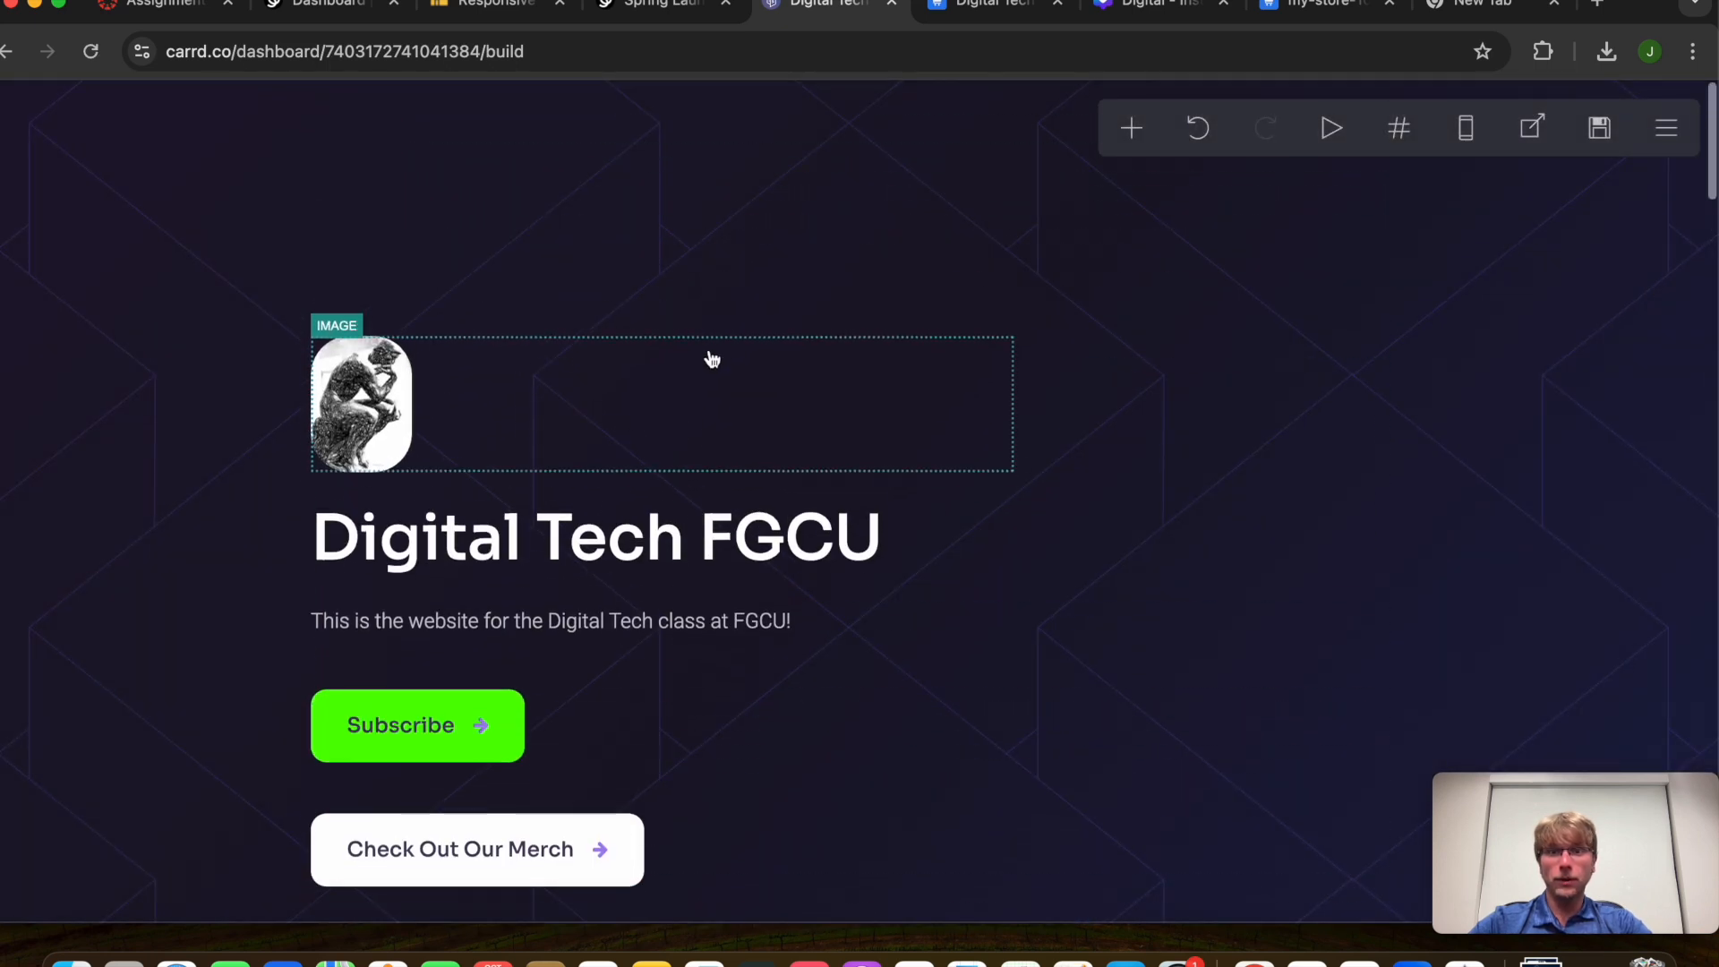
# Check the live merch store page, then go back to the Carrd editor
pyautogui.click(564, 56)
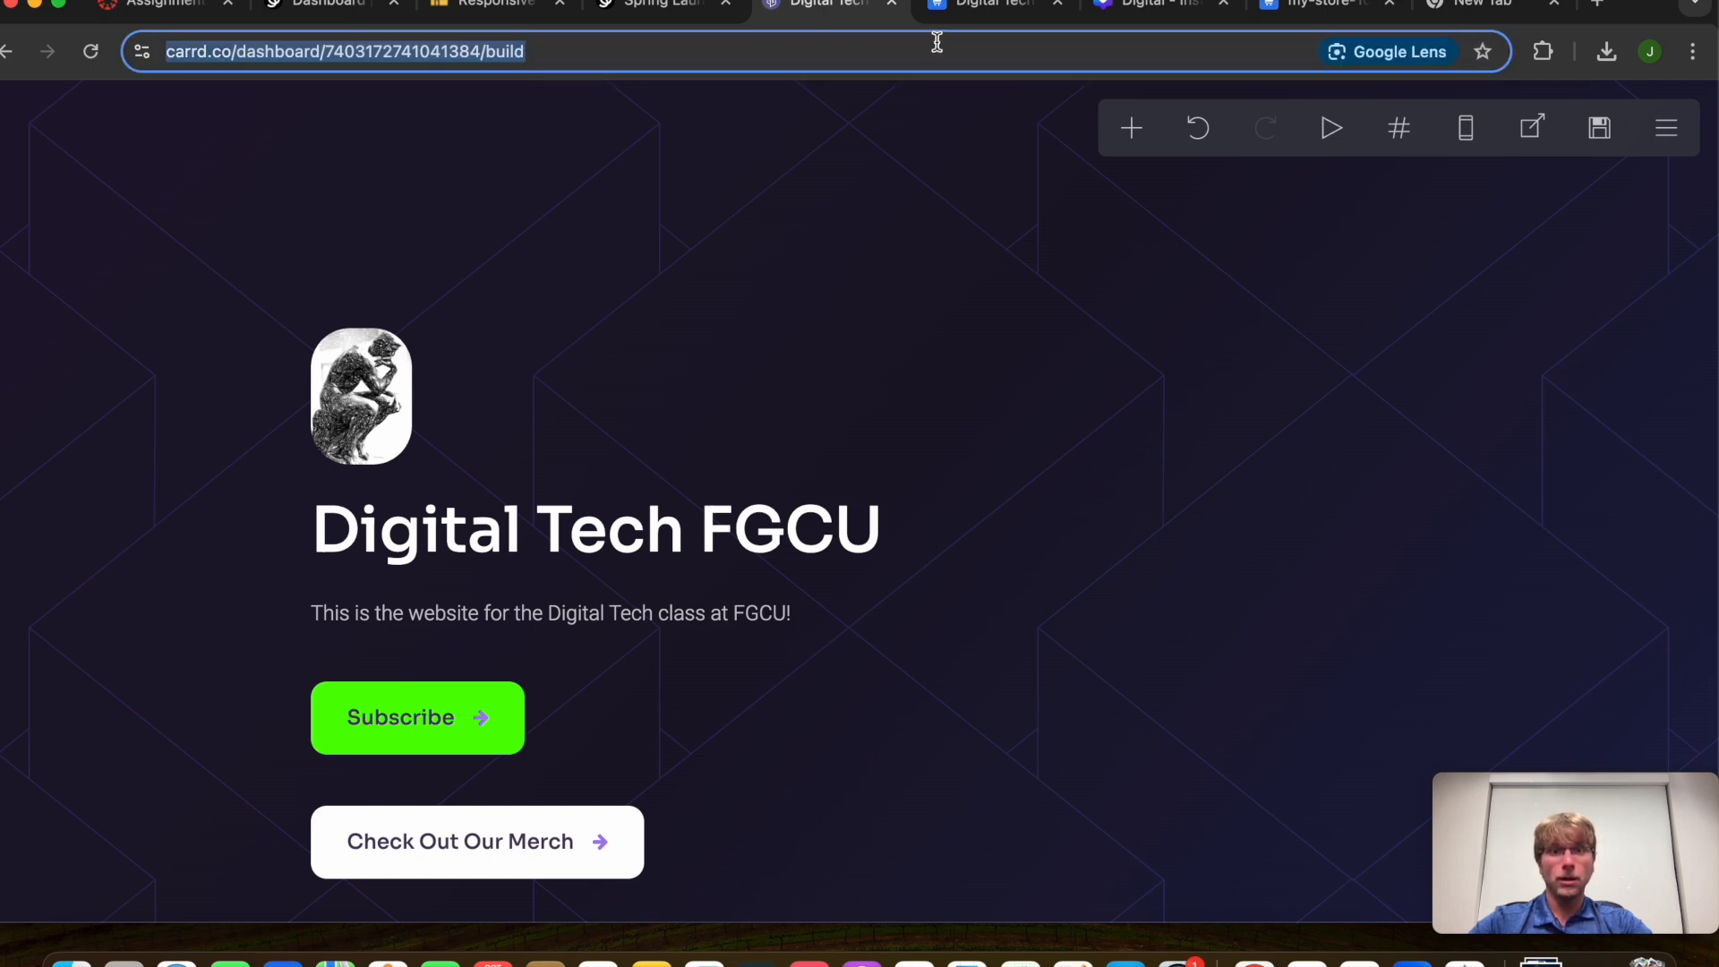
pyautogui.click(1001, 9)
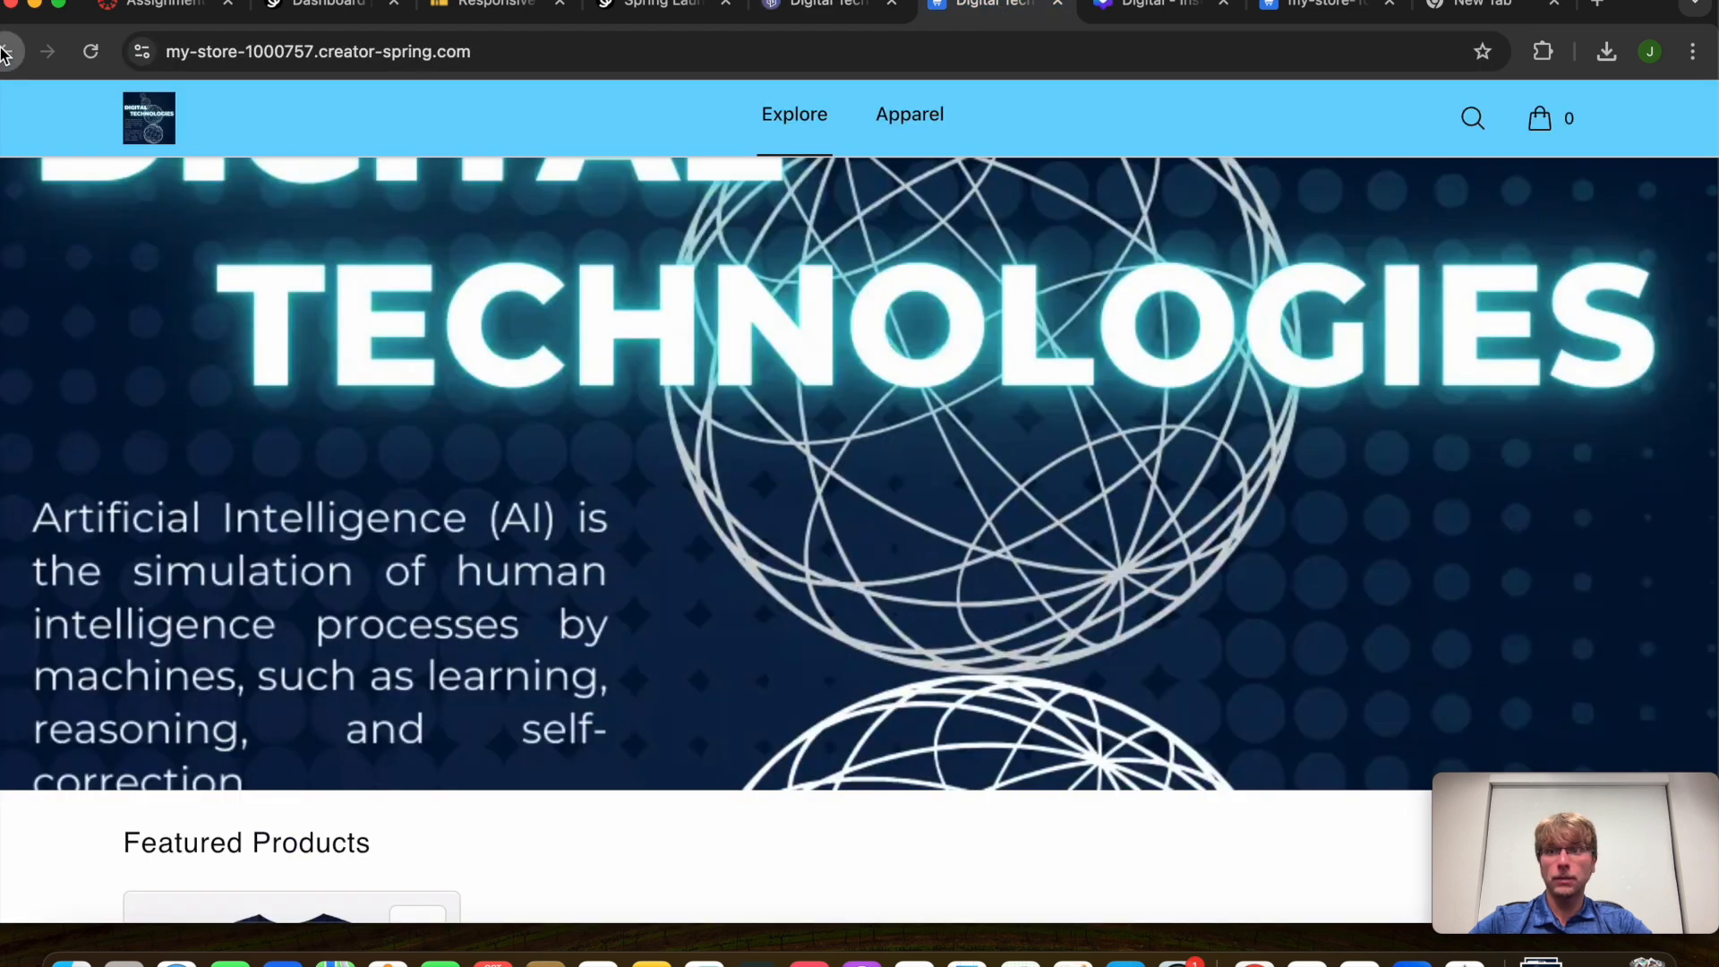
pyautogui.click(7, 51)
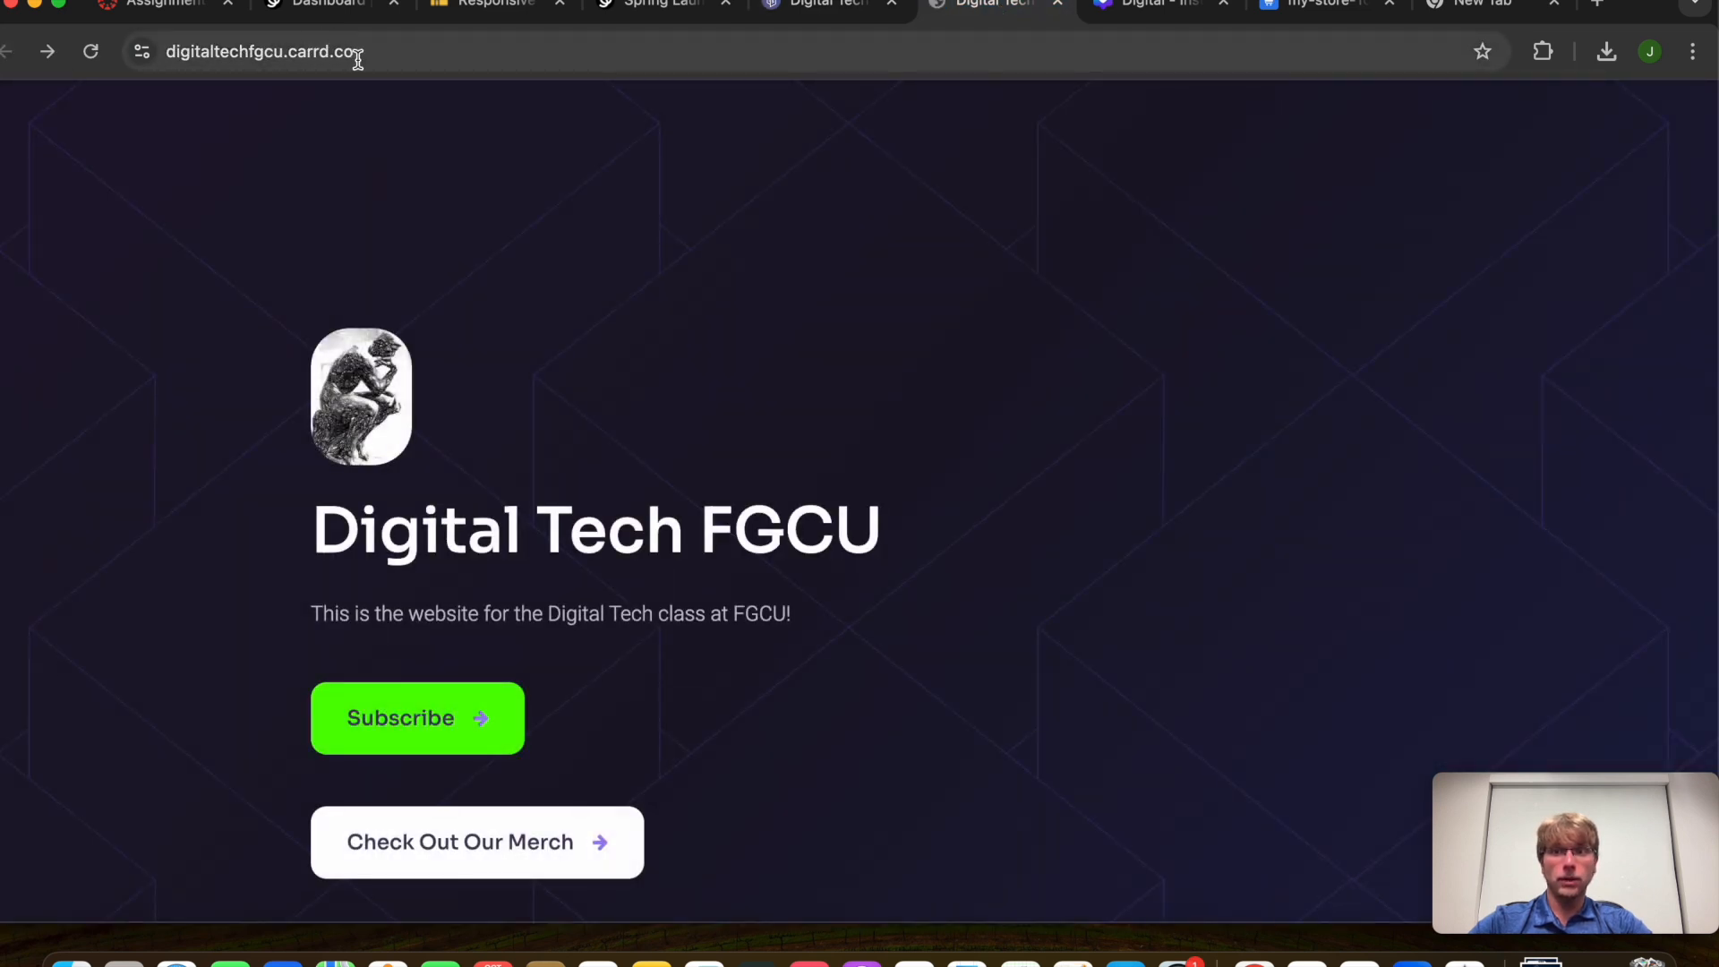
pyautogui.click(849, 13)
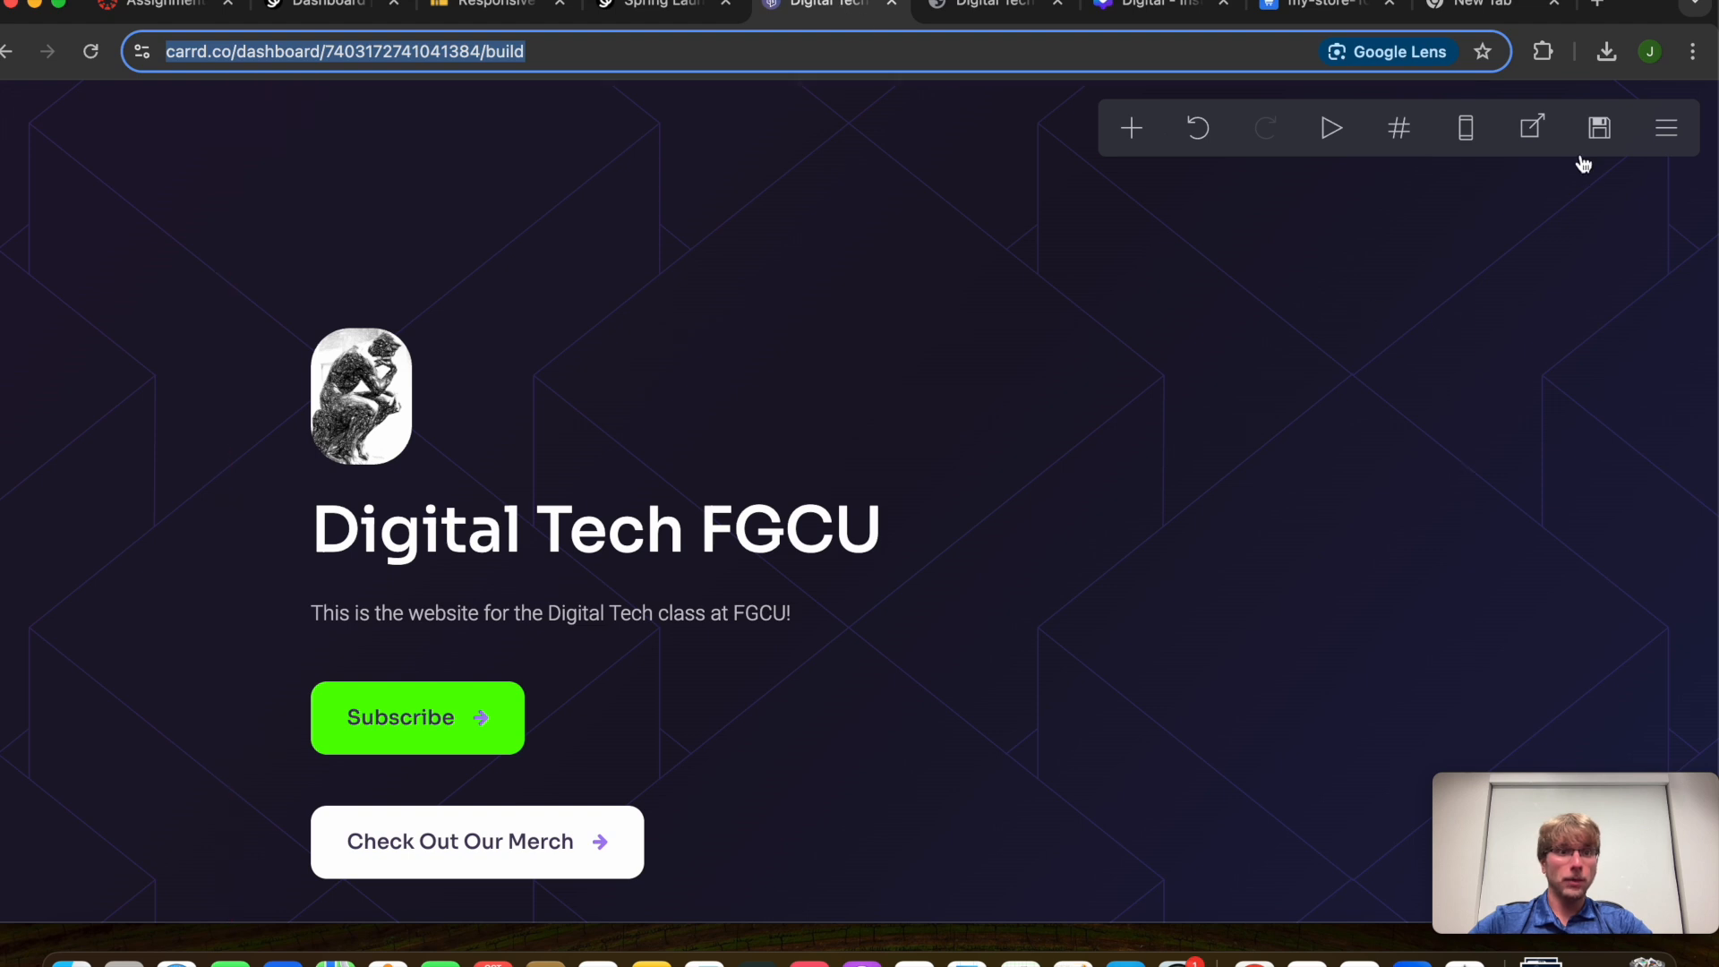
# Publish the site changes and open the freshly published digitaltechfgcu.carrd.co site
pyautogui.click(1599, 130)
pyautogui.click(169, 867)
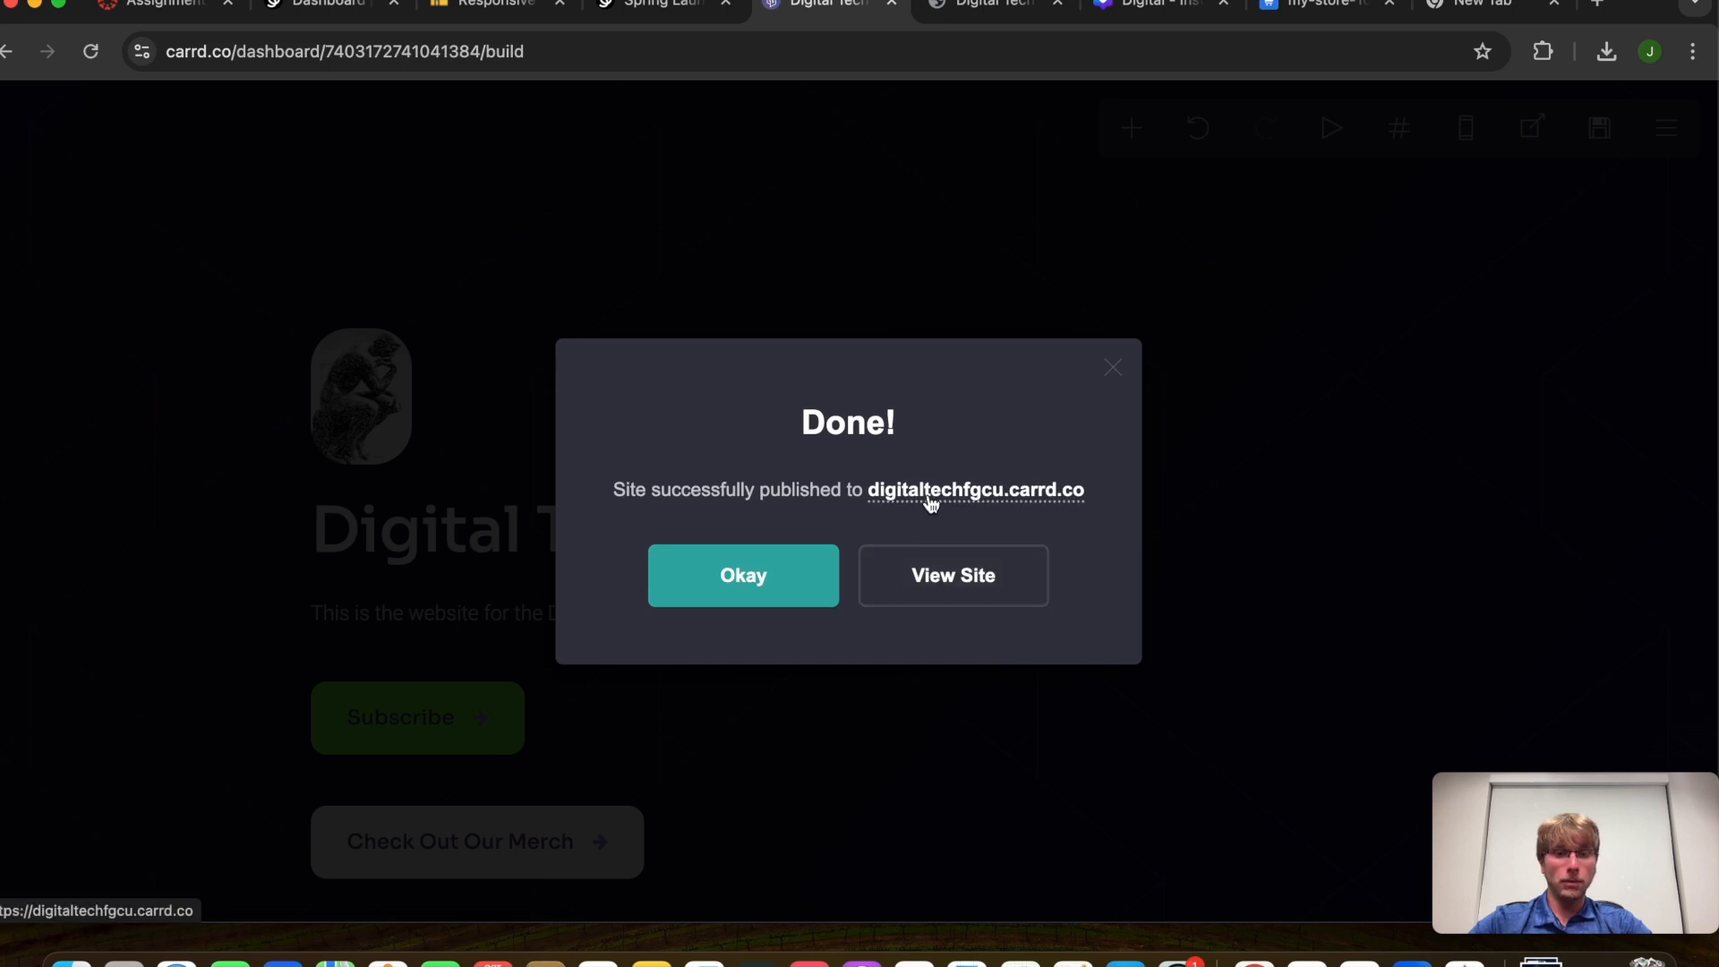
pyautogui.click(922, 563)
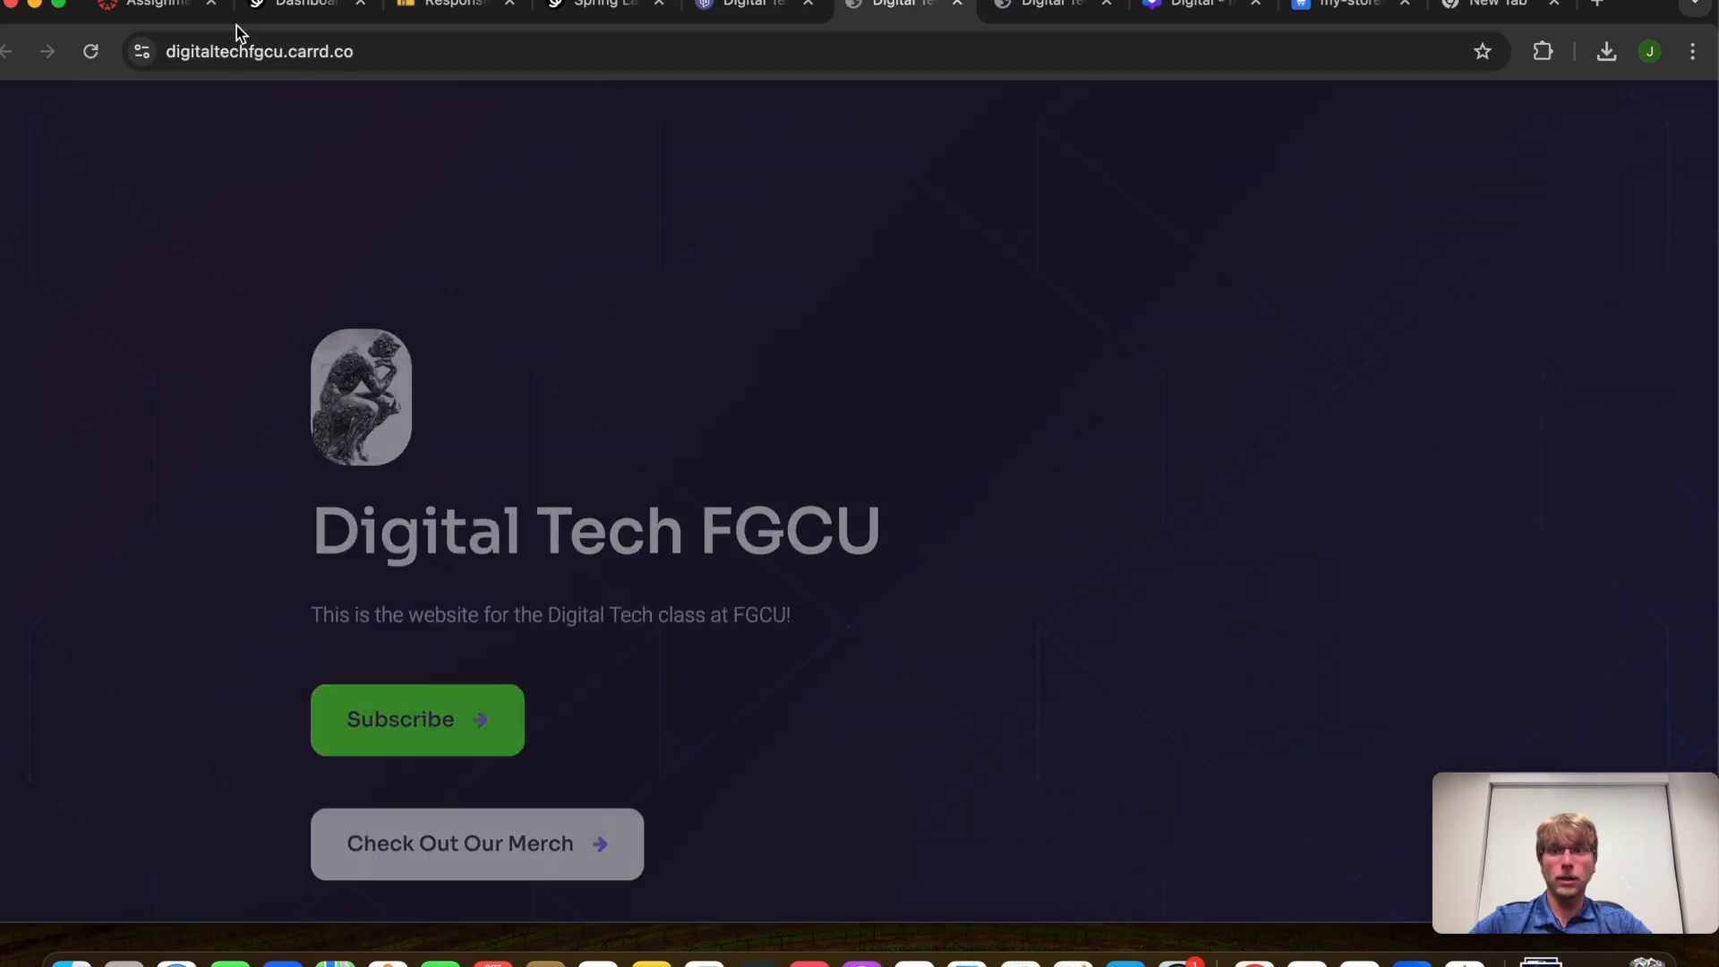
pyautogui.click(257, 56)
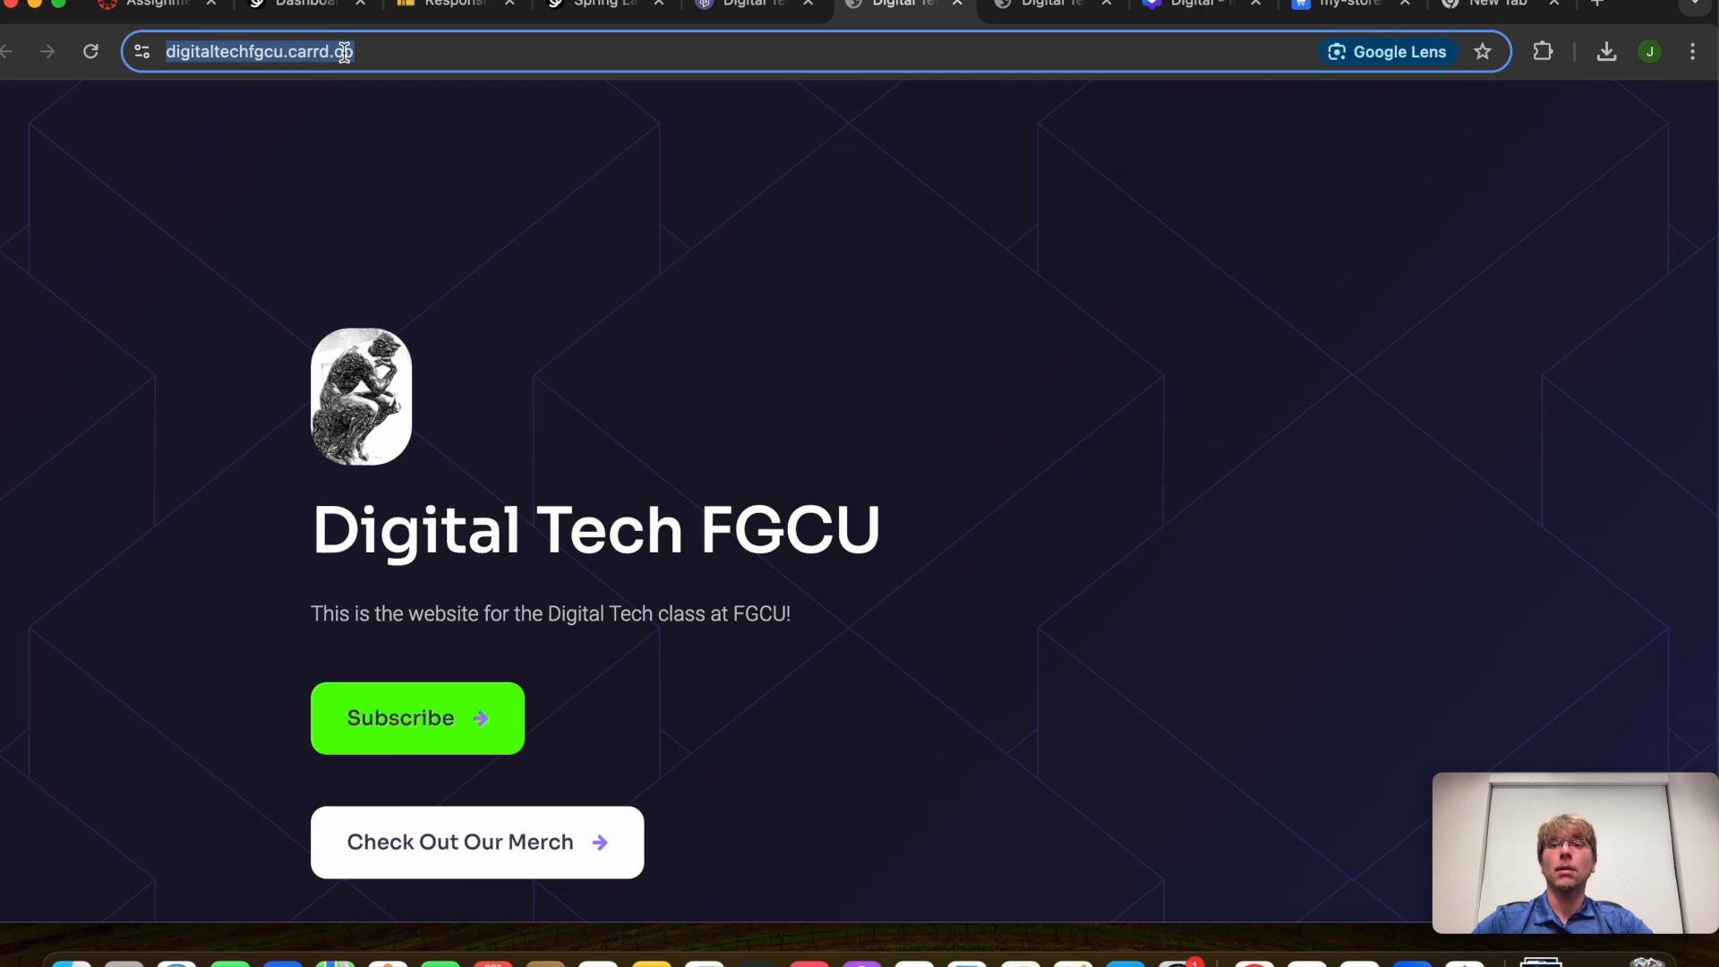
# Check the Carrd website deliverable in the Canvas instructions, then close the publish confirmation
pyautogui.click(154, 22)
pyautogui.moveTo(269, 668); pyautogui.dragTo(512, 667)
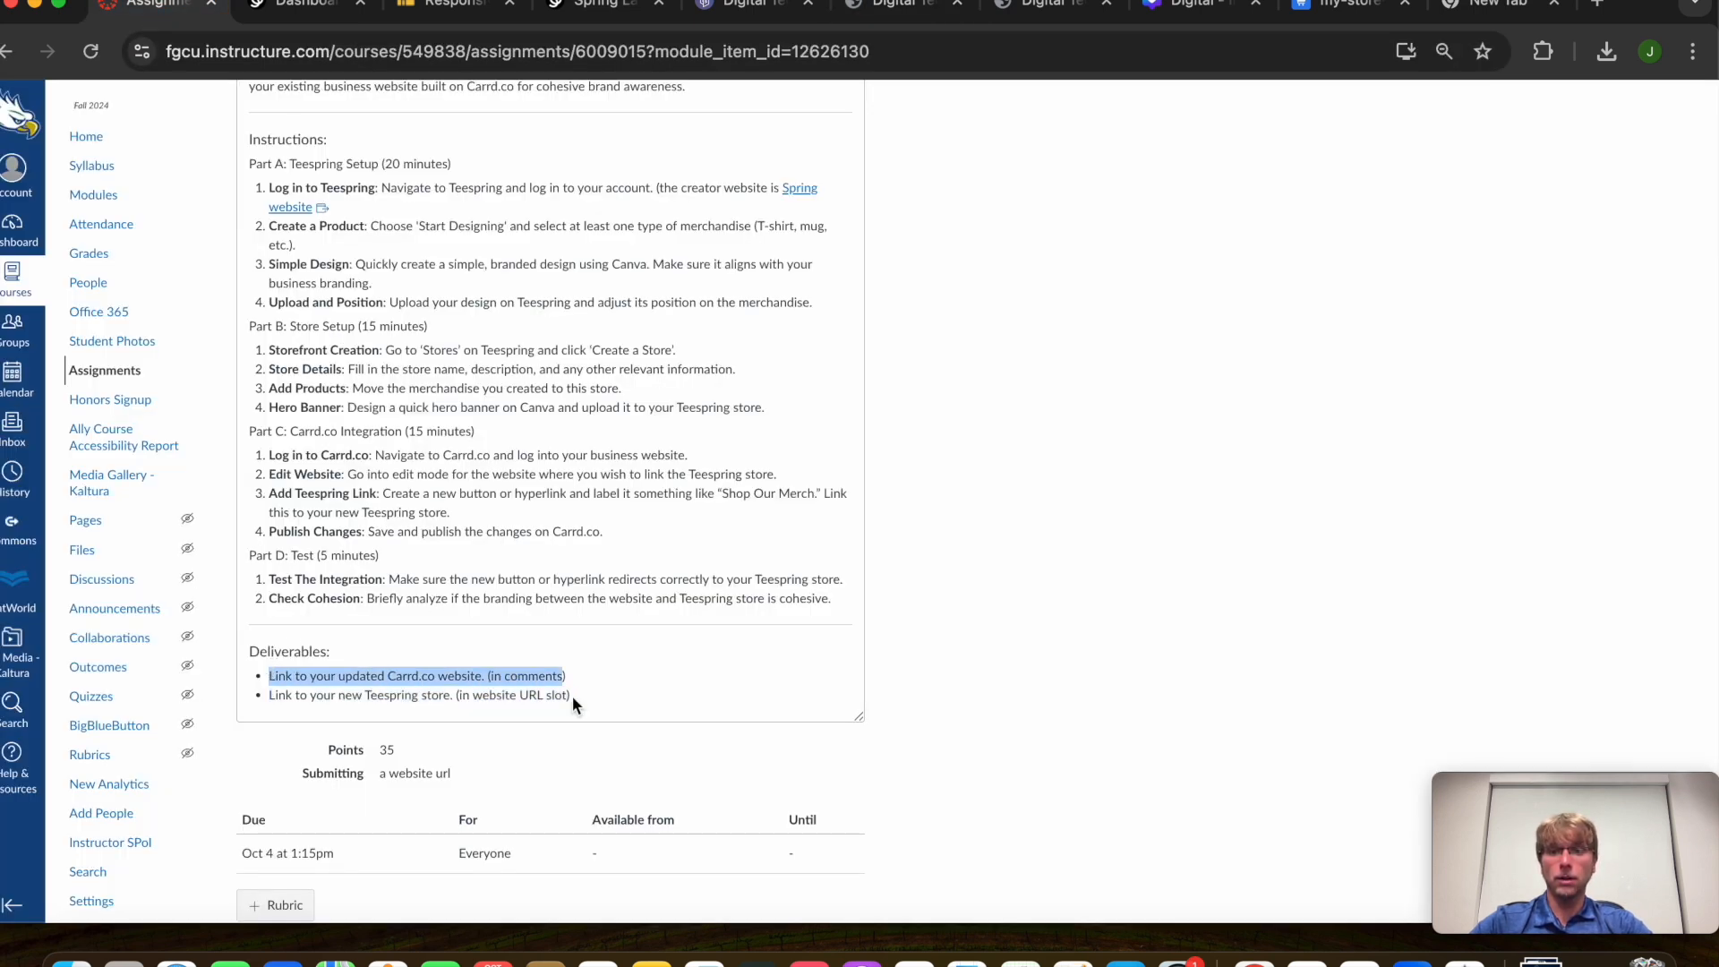
pyautogui.click(761, 6)
pyautogui.click(1115, 369)
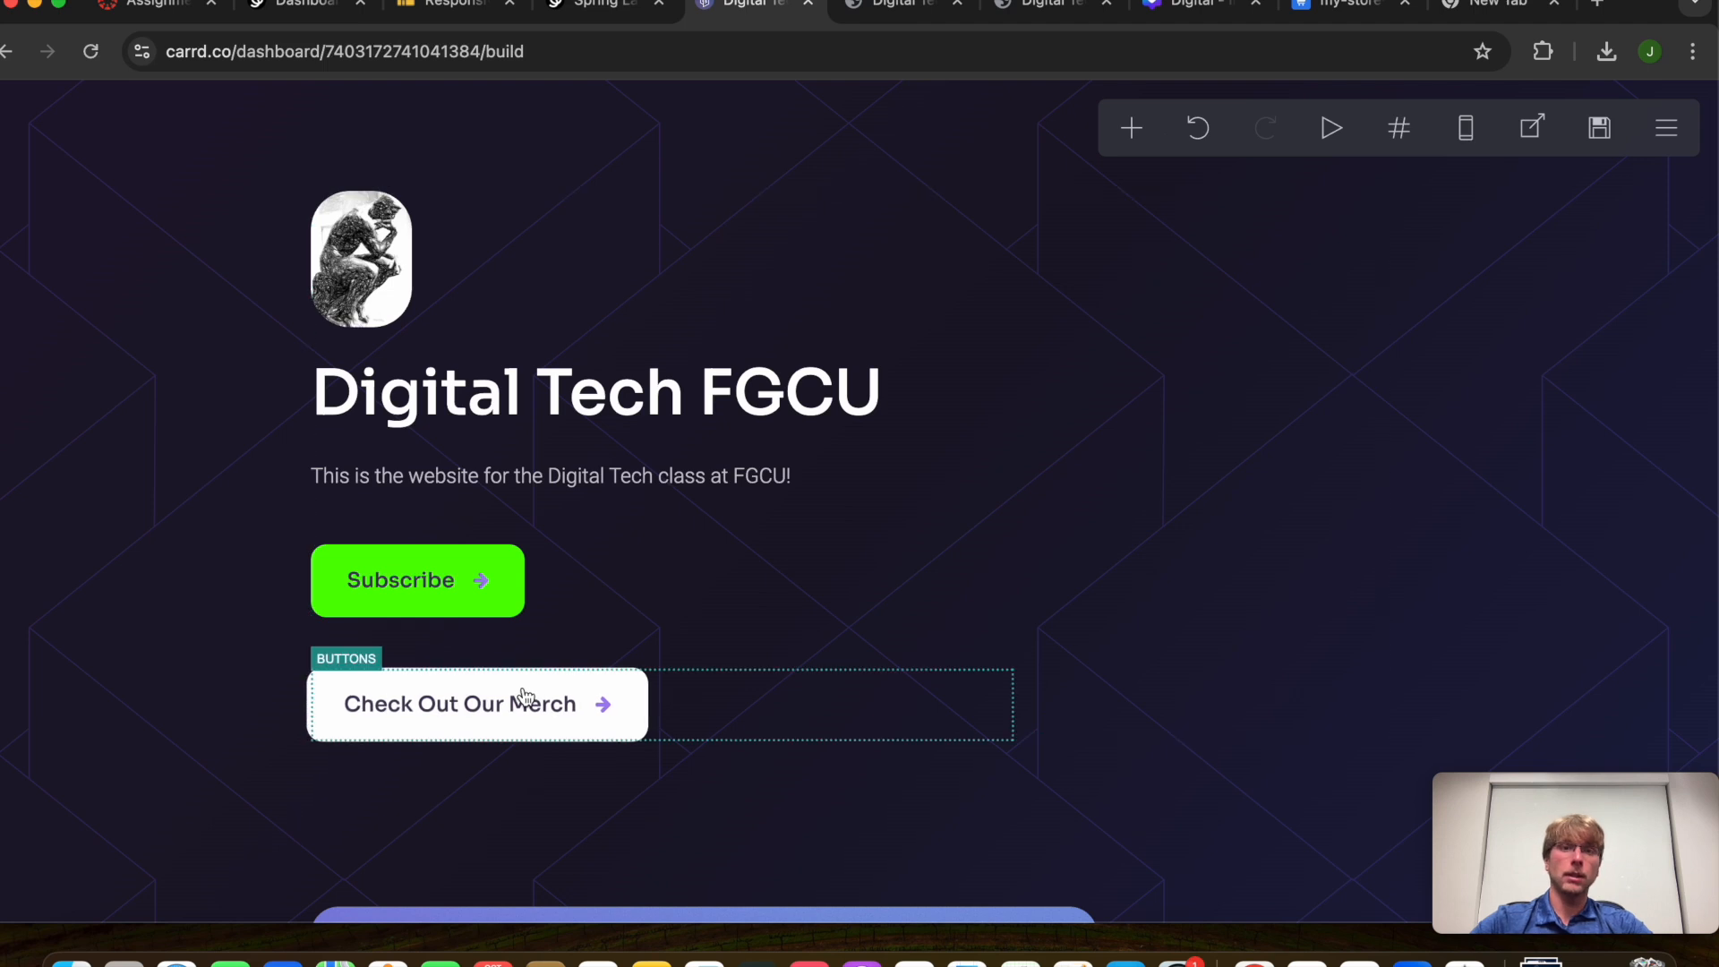
pyautogui.click(893, 16)
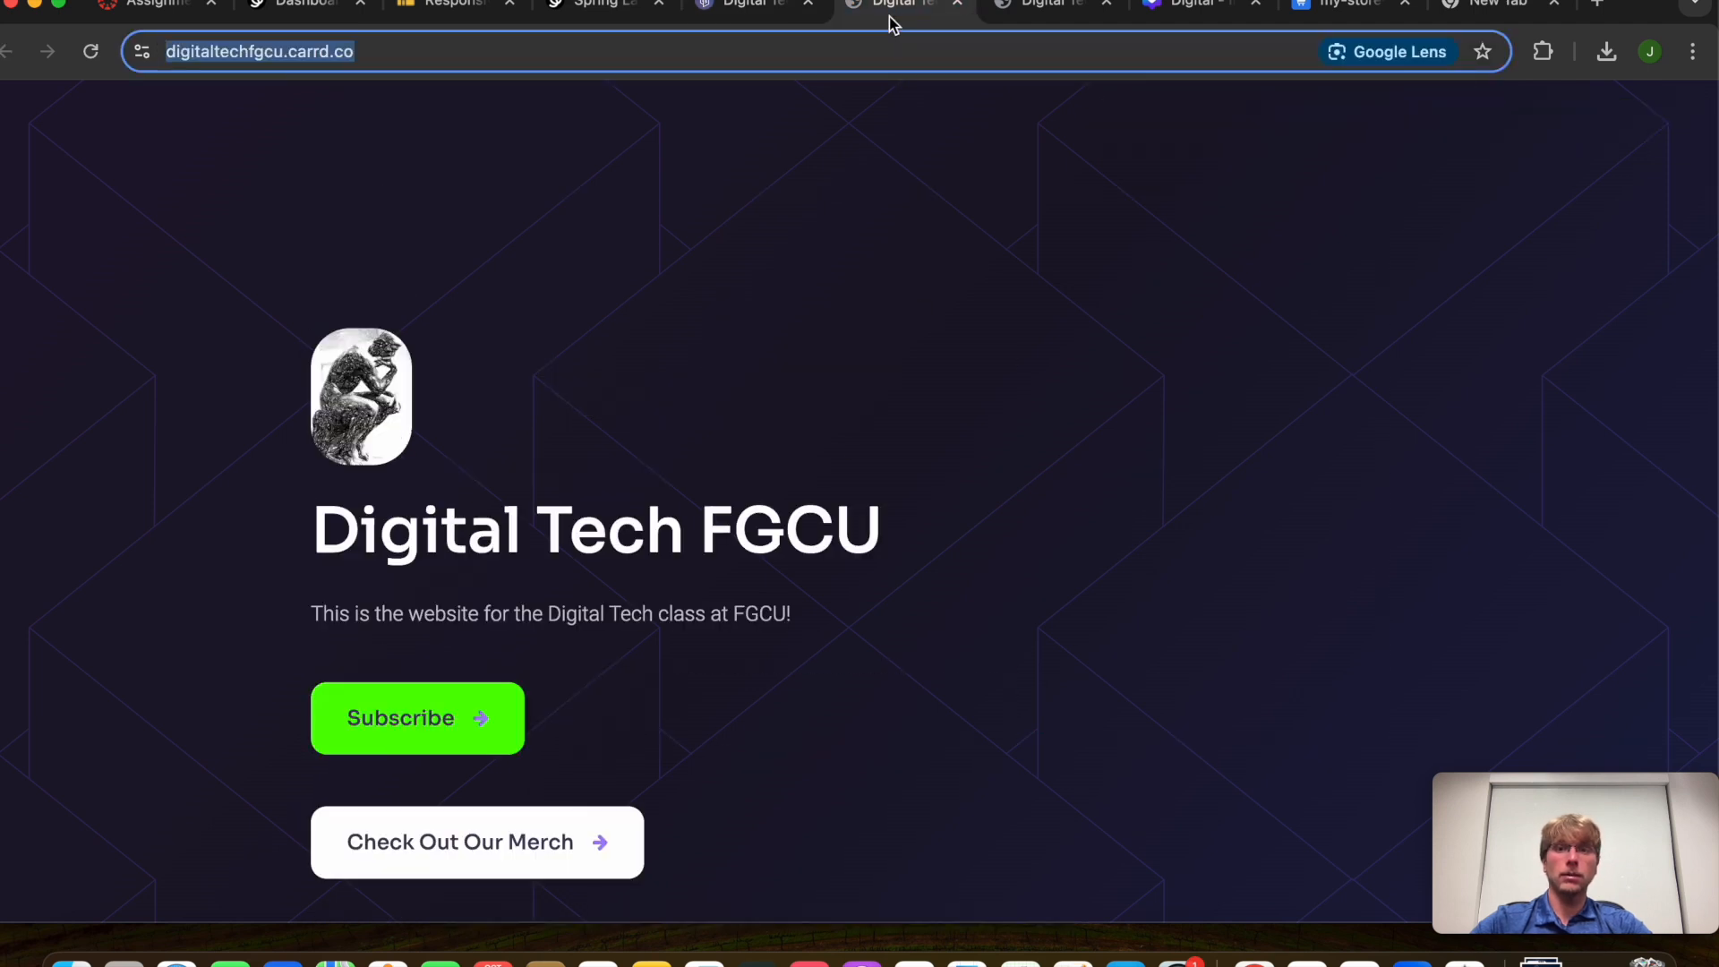
pyautogui.click(500, 312)
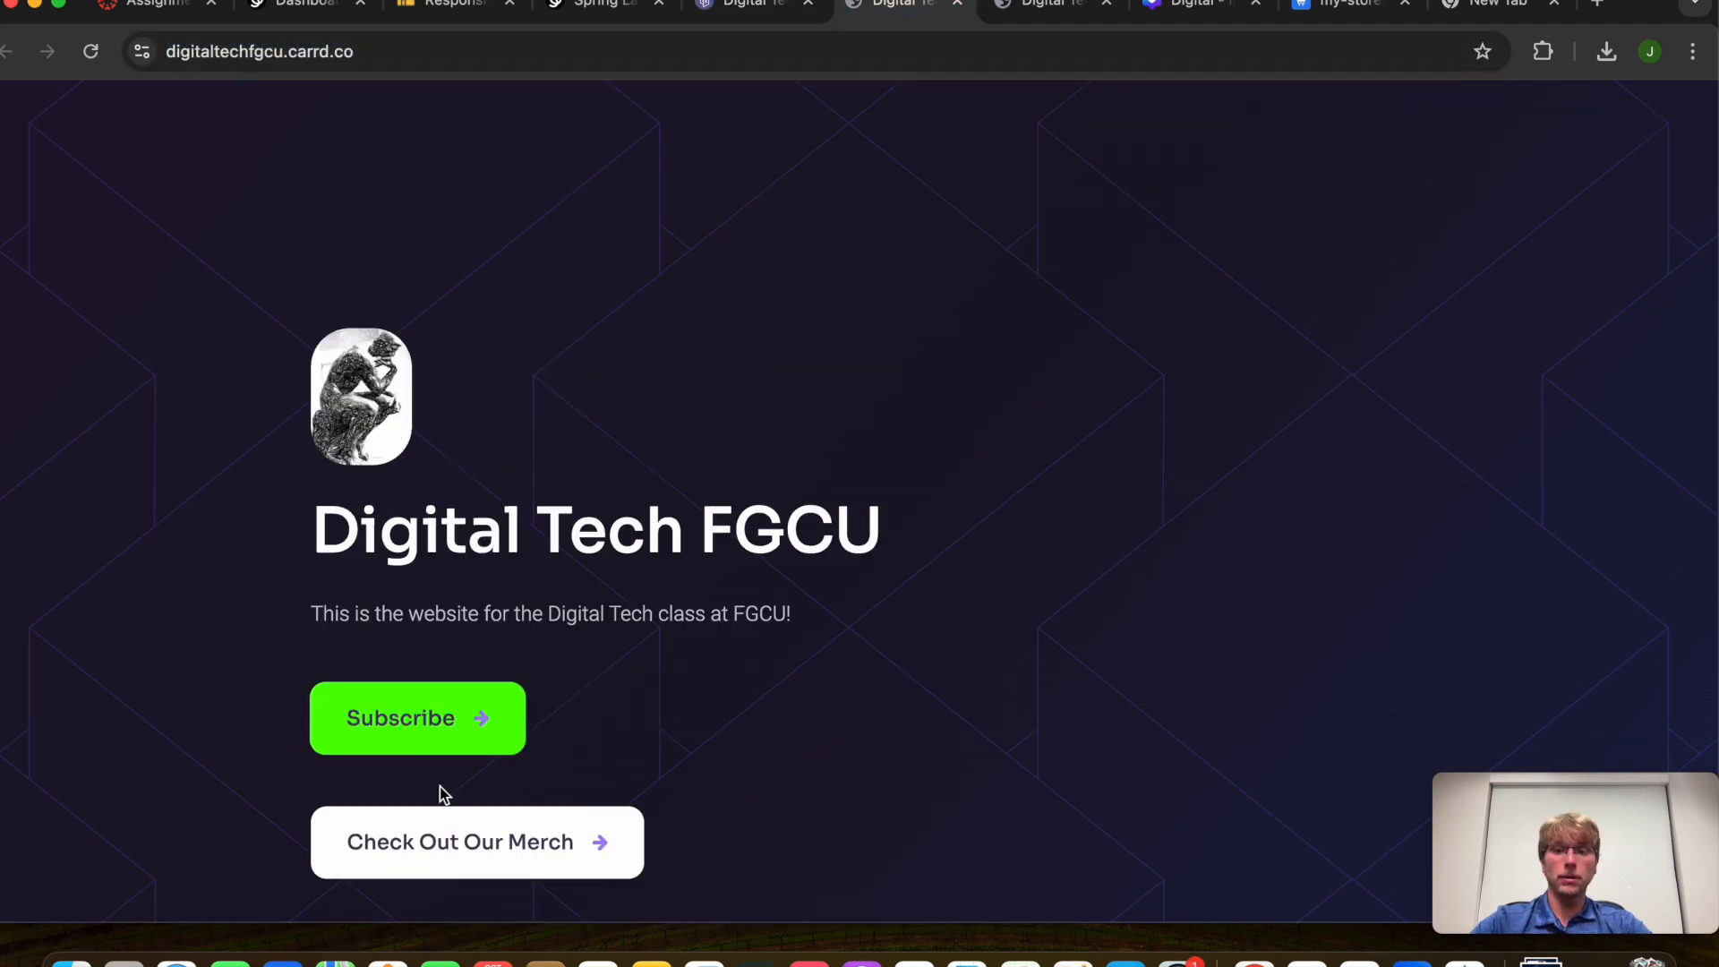
# Follow Check Out Our Merch to the store and open the Digital Tech T-Shirt
pyautogui.click(501, 846)
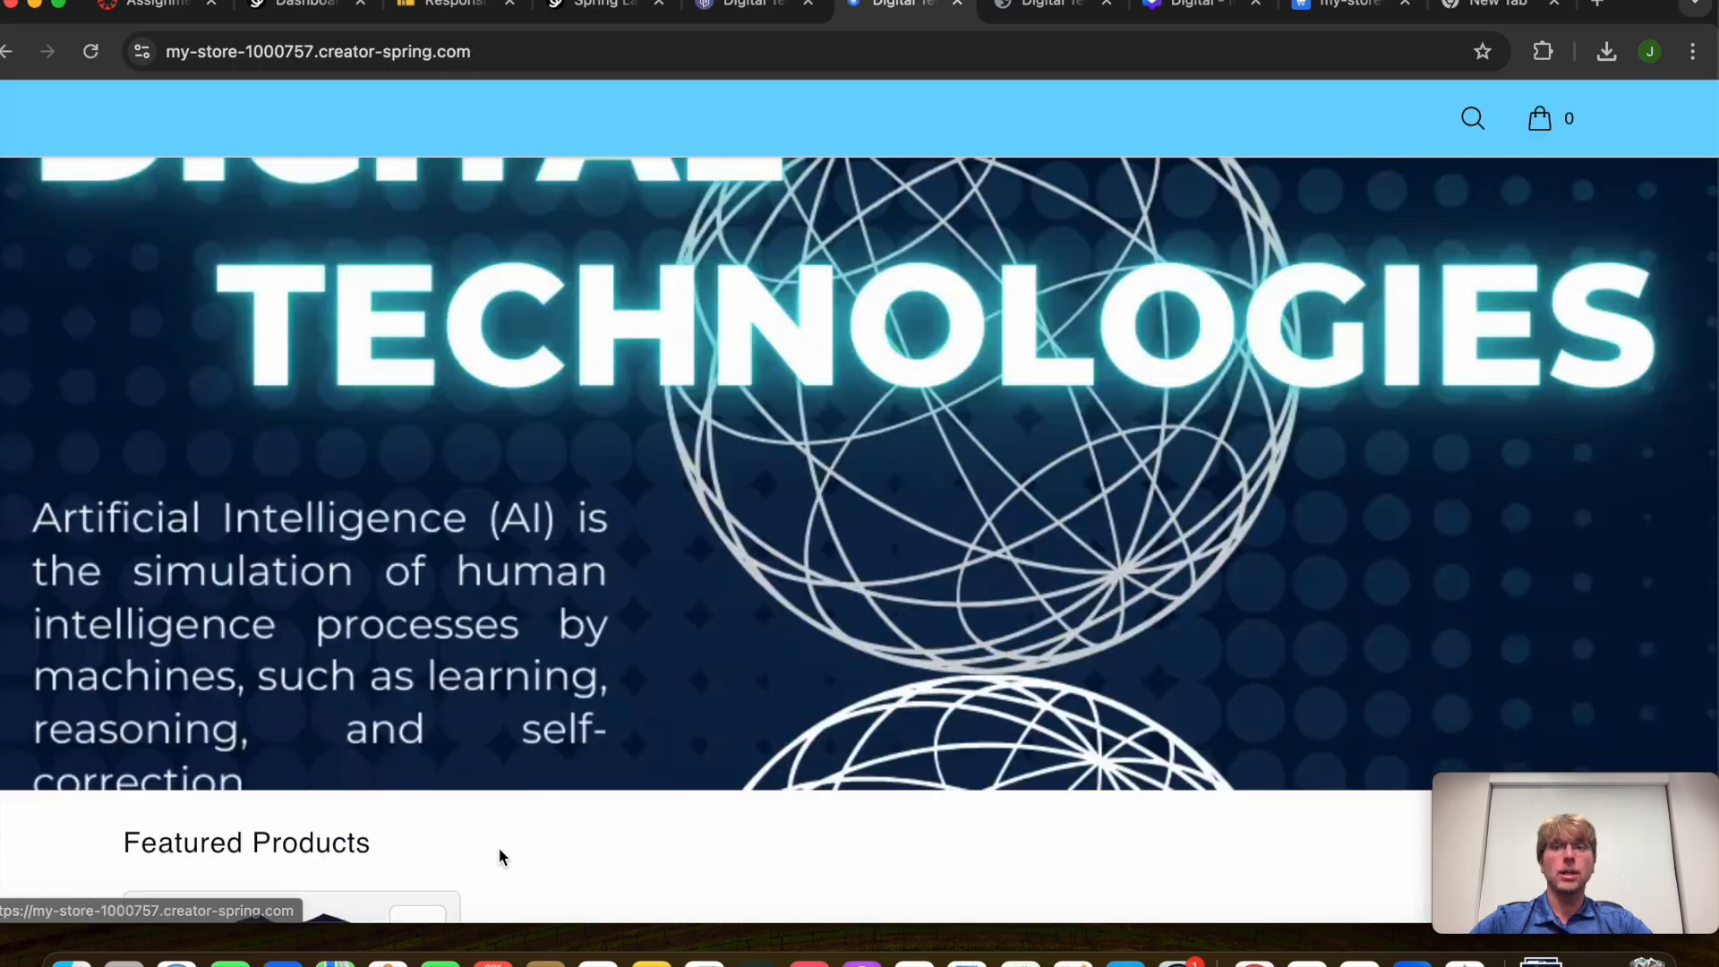
pyautogui.scroll(-2, 616, 634)
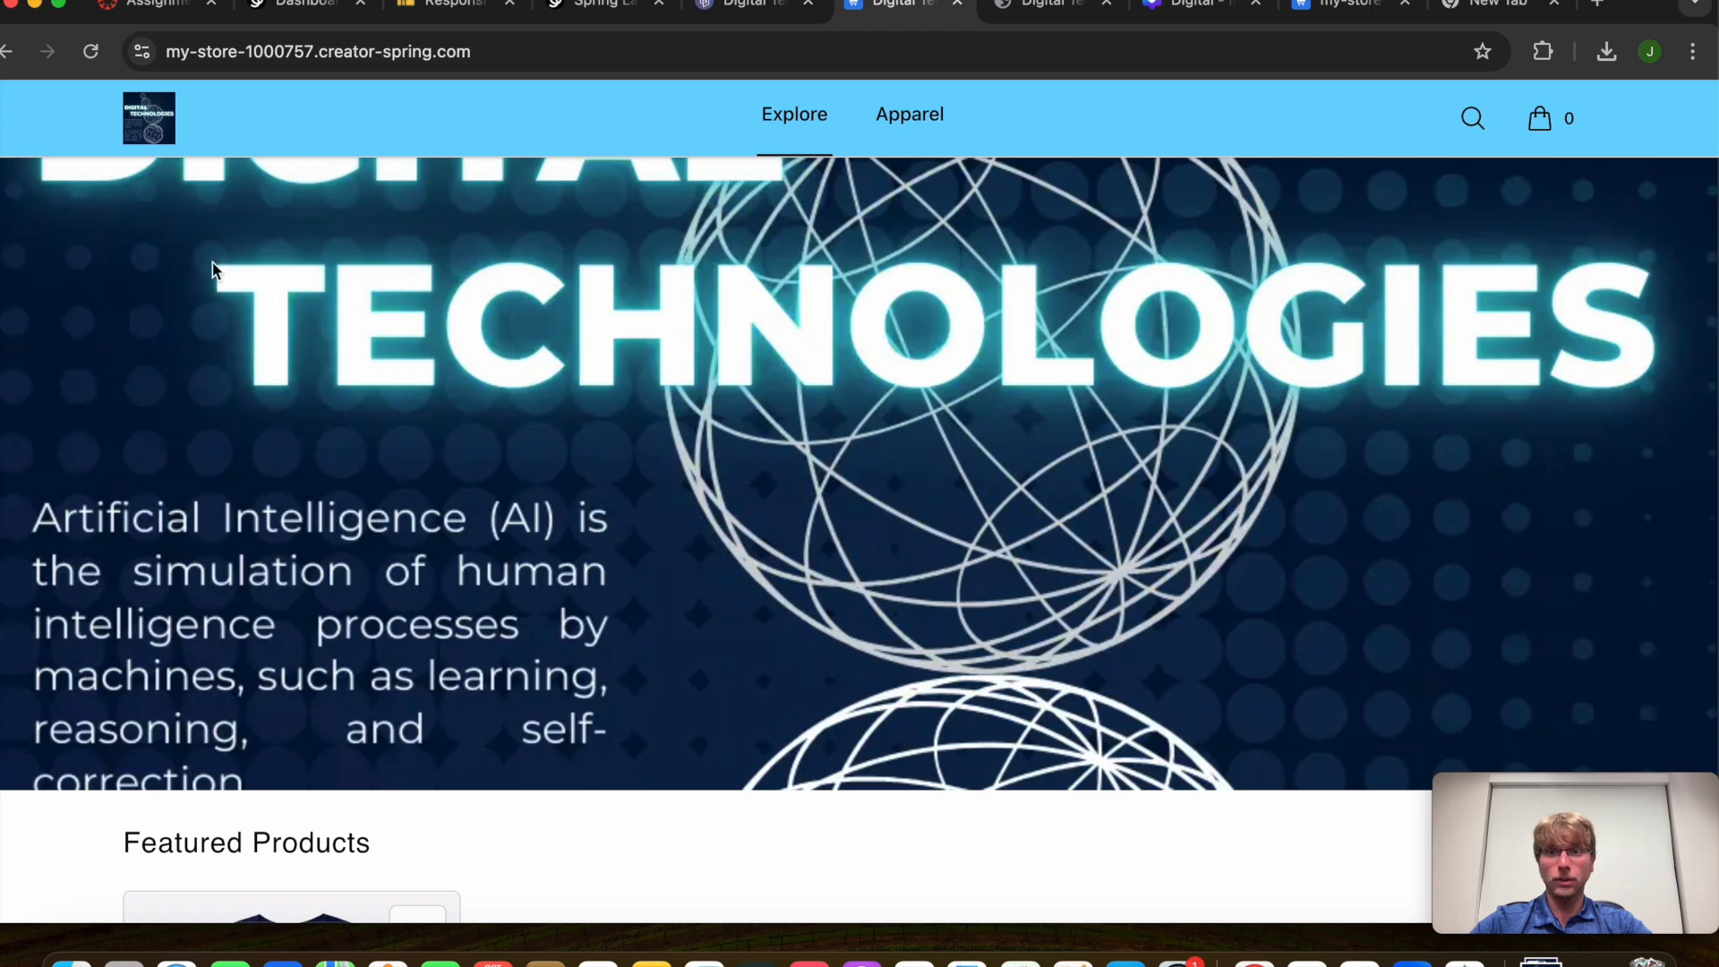
pyautogui.scroll(-5, 604, 644)
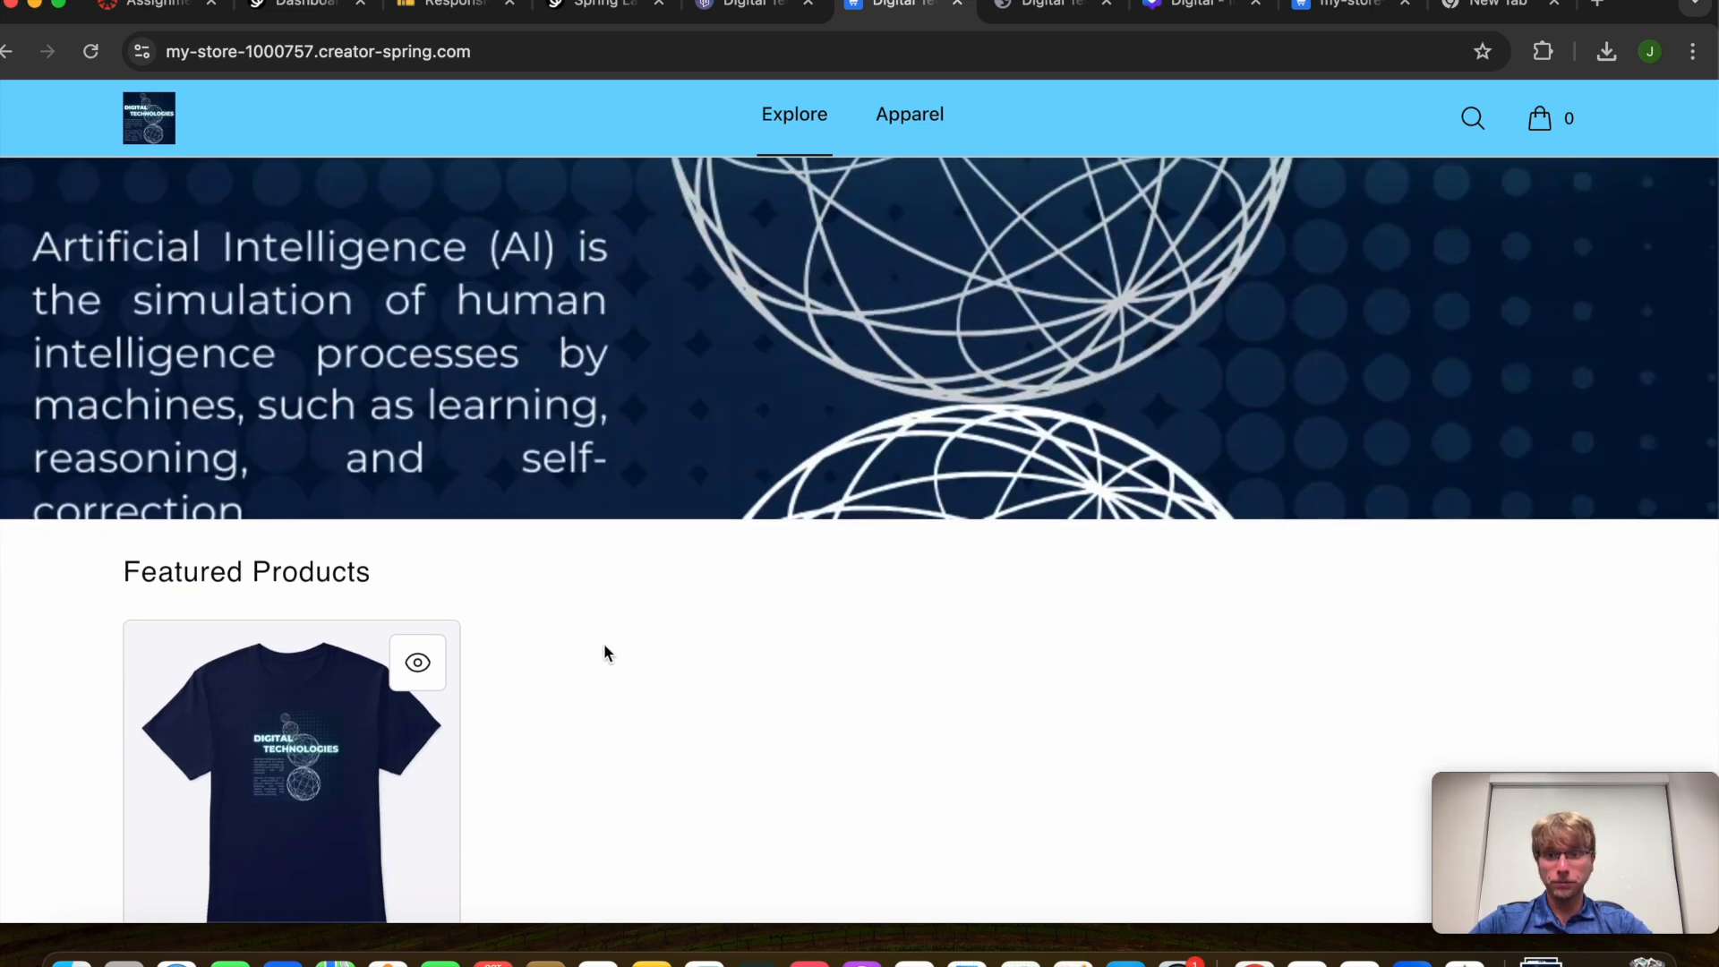
pyautogui.click(446, 643)
# Add a size M navy shirt to the cart
pyautogui.scroll(-3, 897, 683)
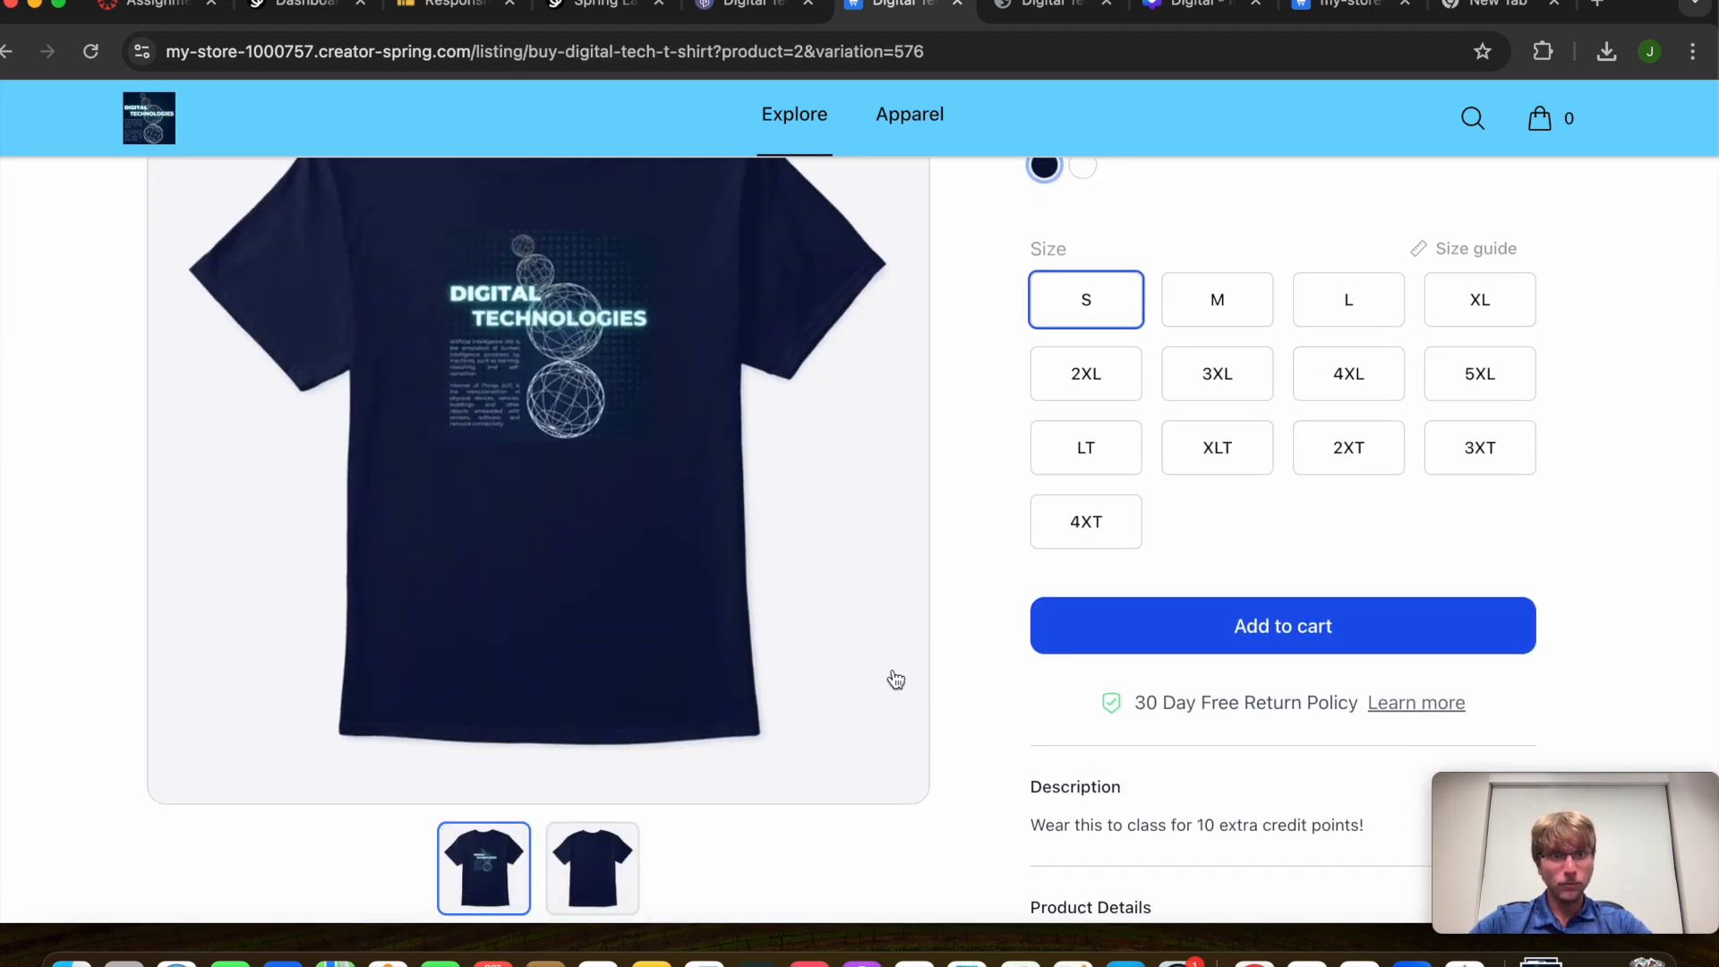
pyautogui.scroll(2, 890, 679)
pyautogui.click(1236, 412)
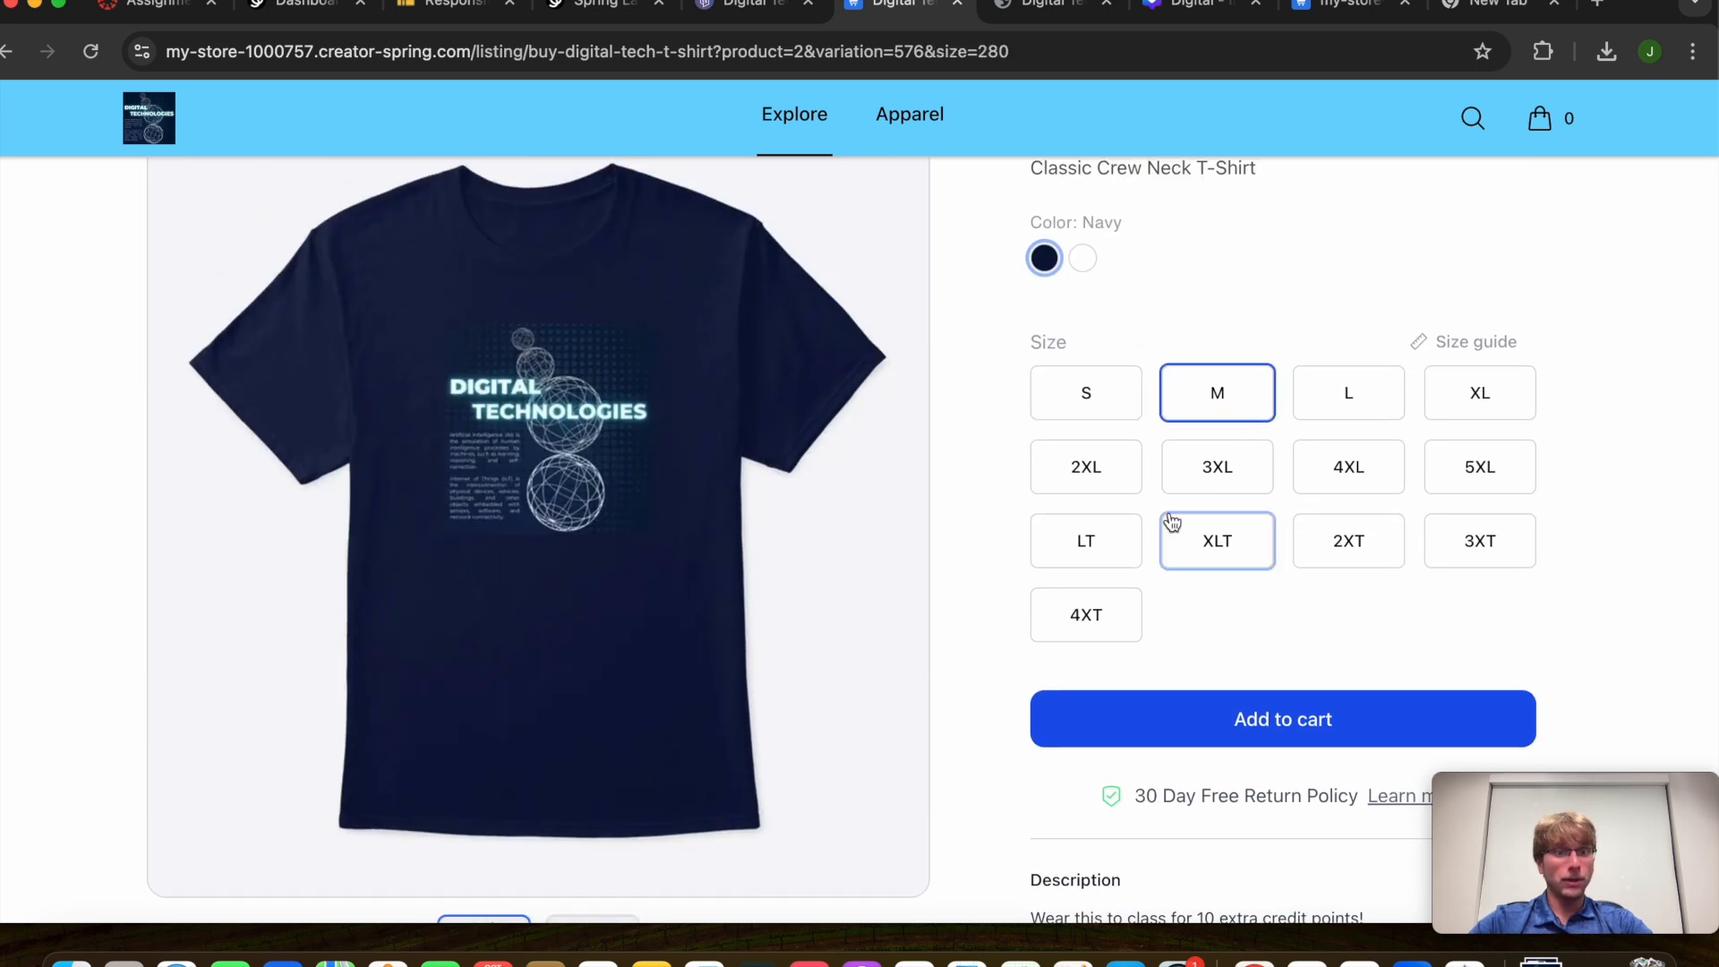
pyautogui.click(1163, 719)
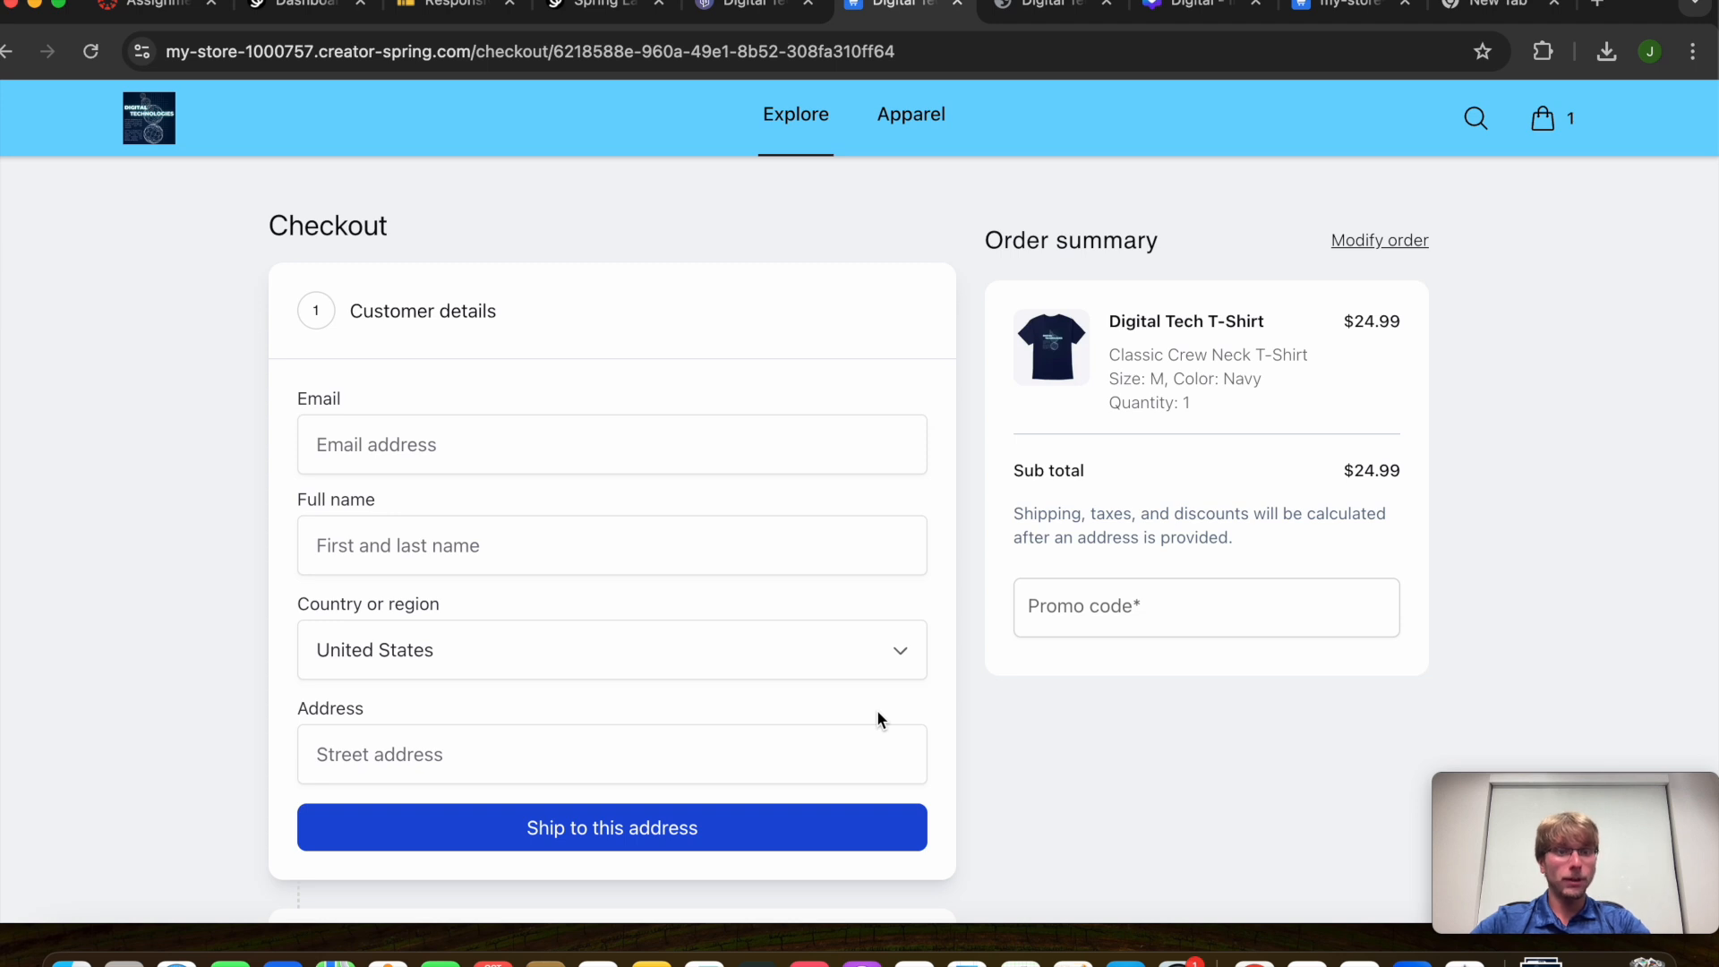
# Review the checkout's $24.99 order summary, leaving the promo code empty
pyautogui.click(1093, 609)
pyautogui.click(1048, 697)
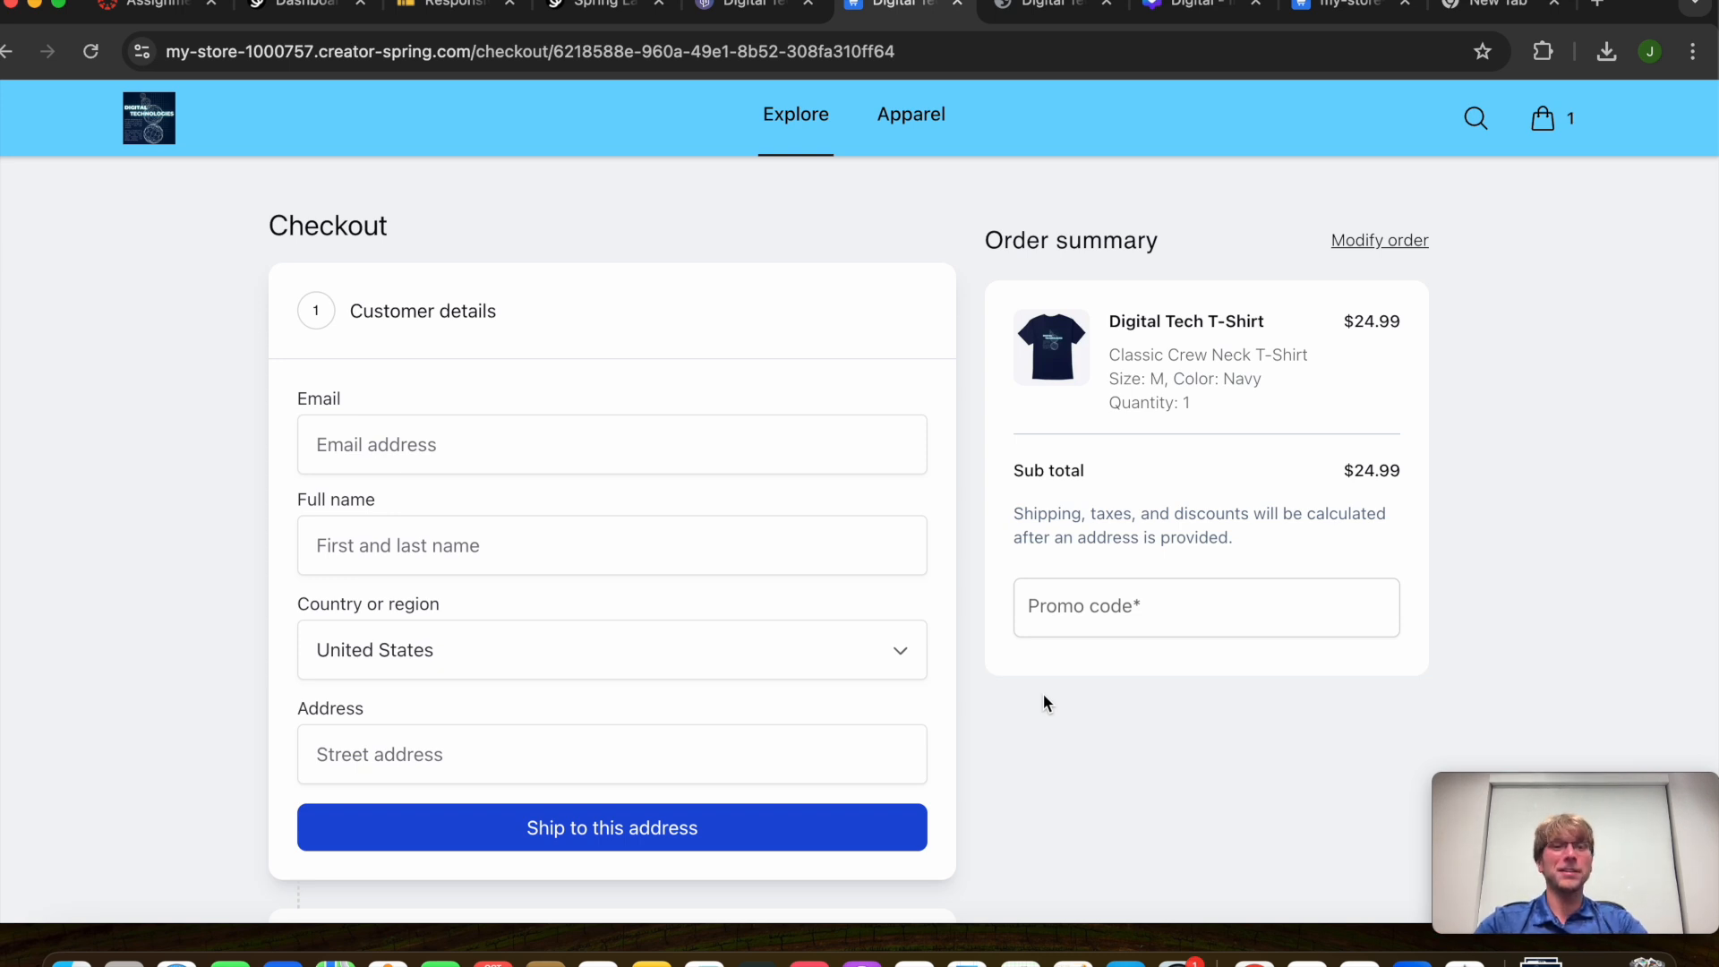
pyautogui.click(1115, 632)
pyautogui.click(1239, 704)
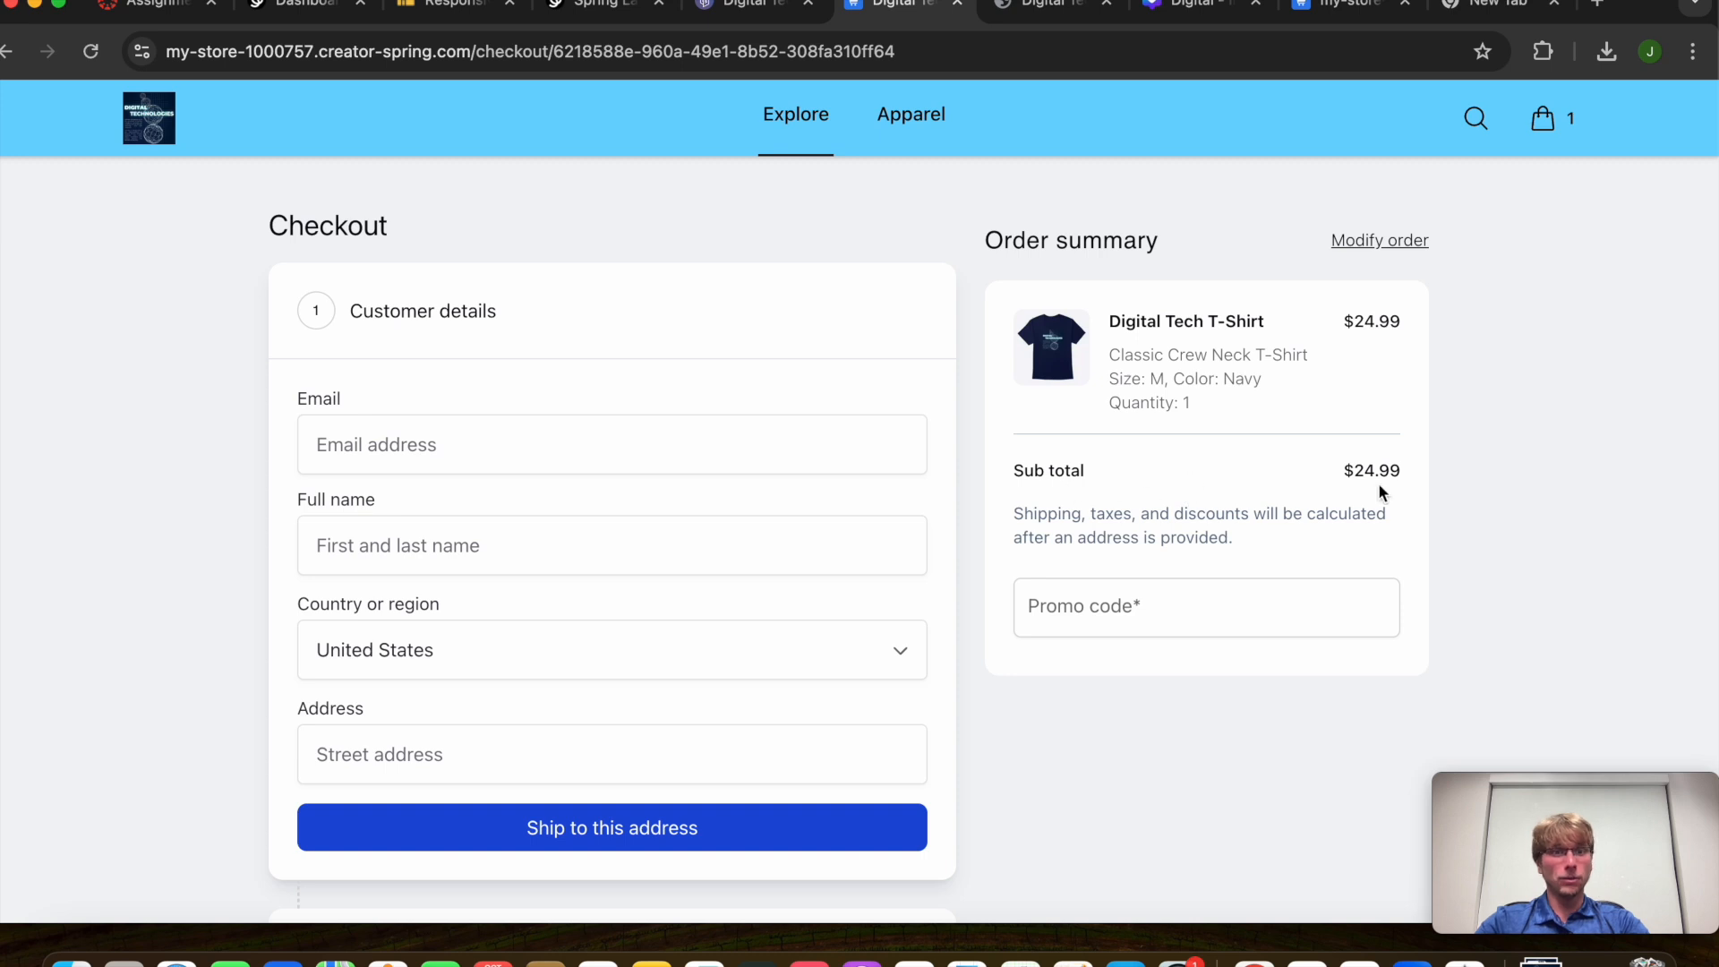
pyautogui.scroll(-6, 580, 648)
pyautogui.scroll(6, 582, 647)
pyautogui.scroll(-4, 627, 788)
pyautogui.scroll(4, 629, 786)
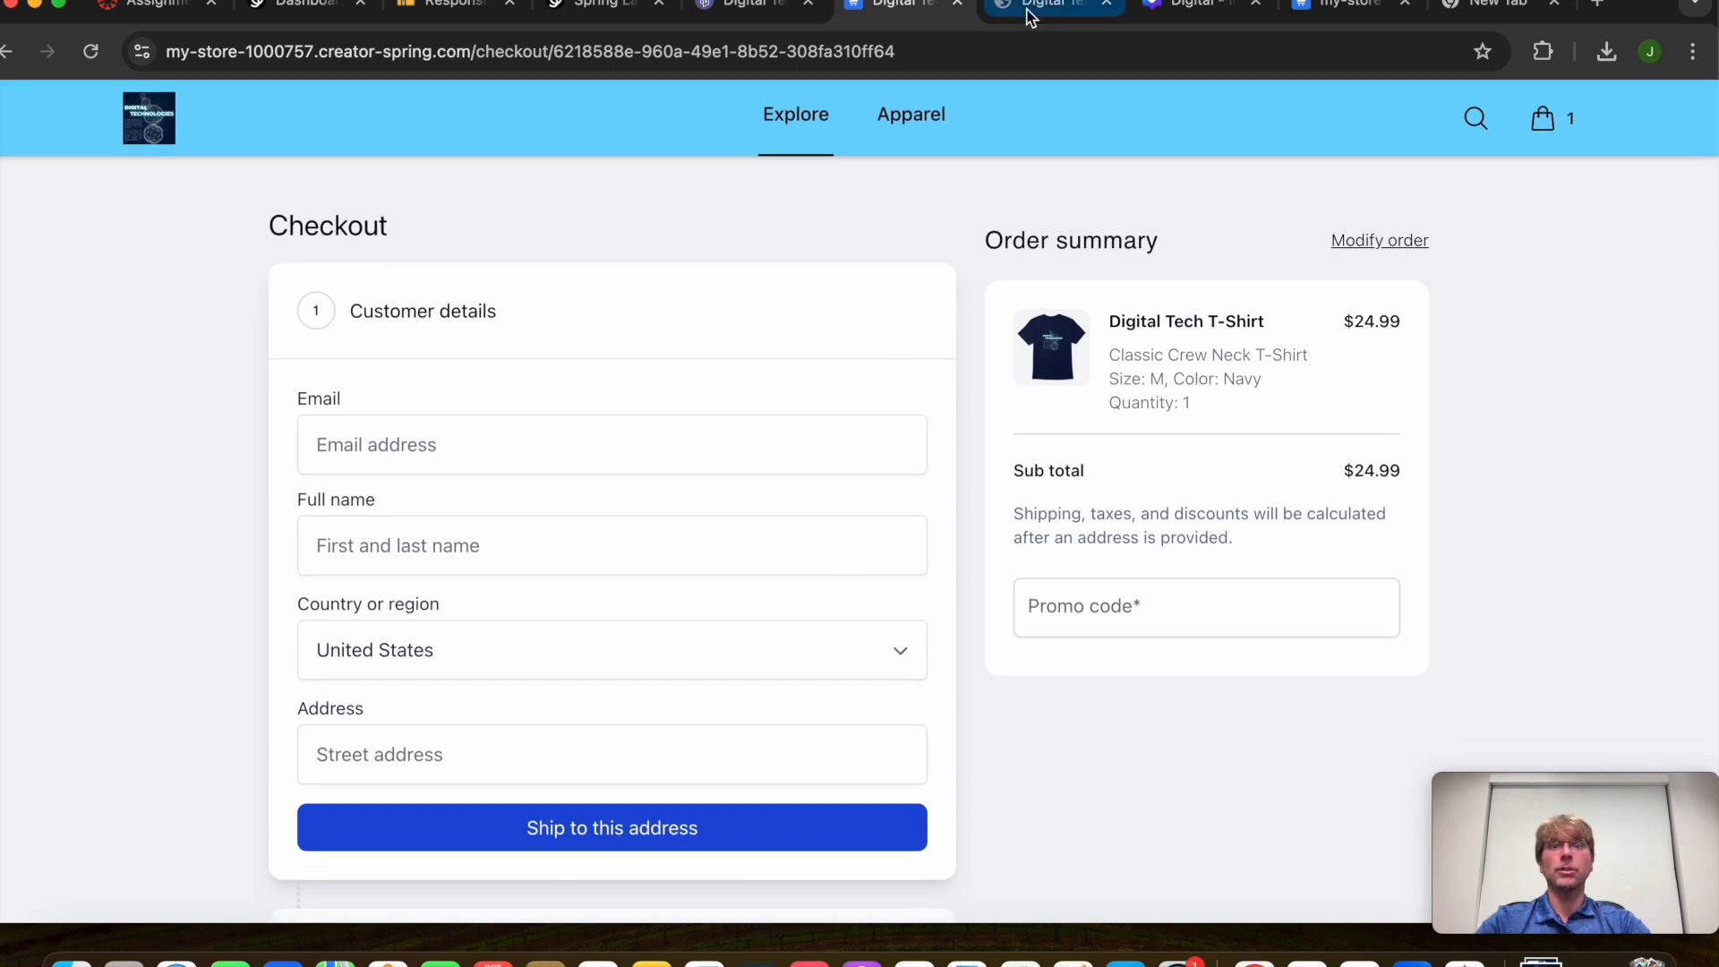
# Switch back to the Canvas assignment showing its Deliverables, 35 points and Oct 4 due date
pyautogui.click(167, 19)
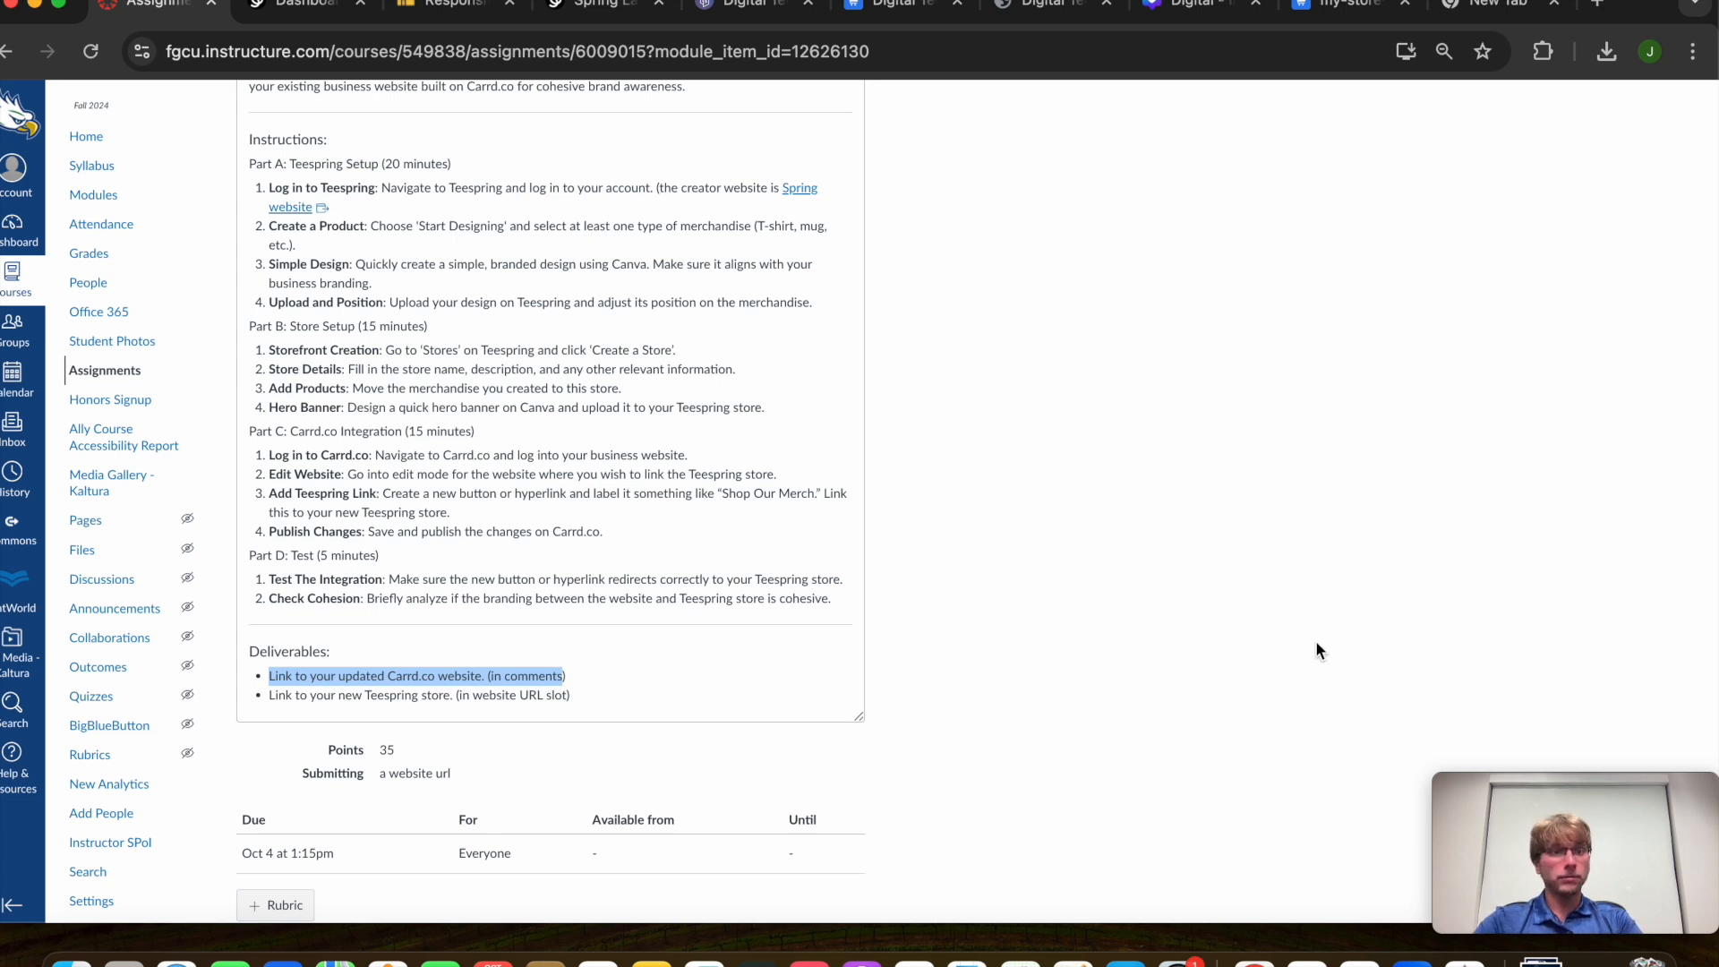
pyautogui.moveTo(1581, 833)
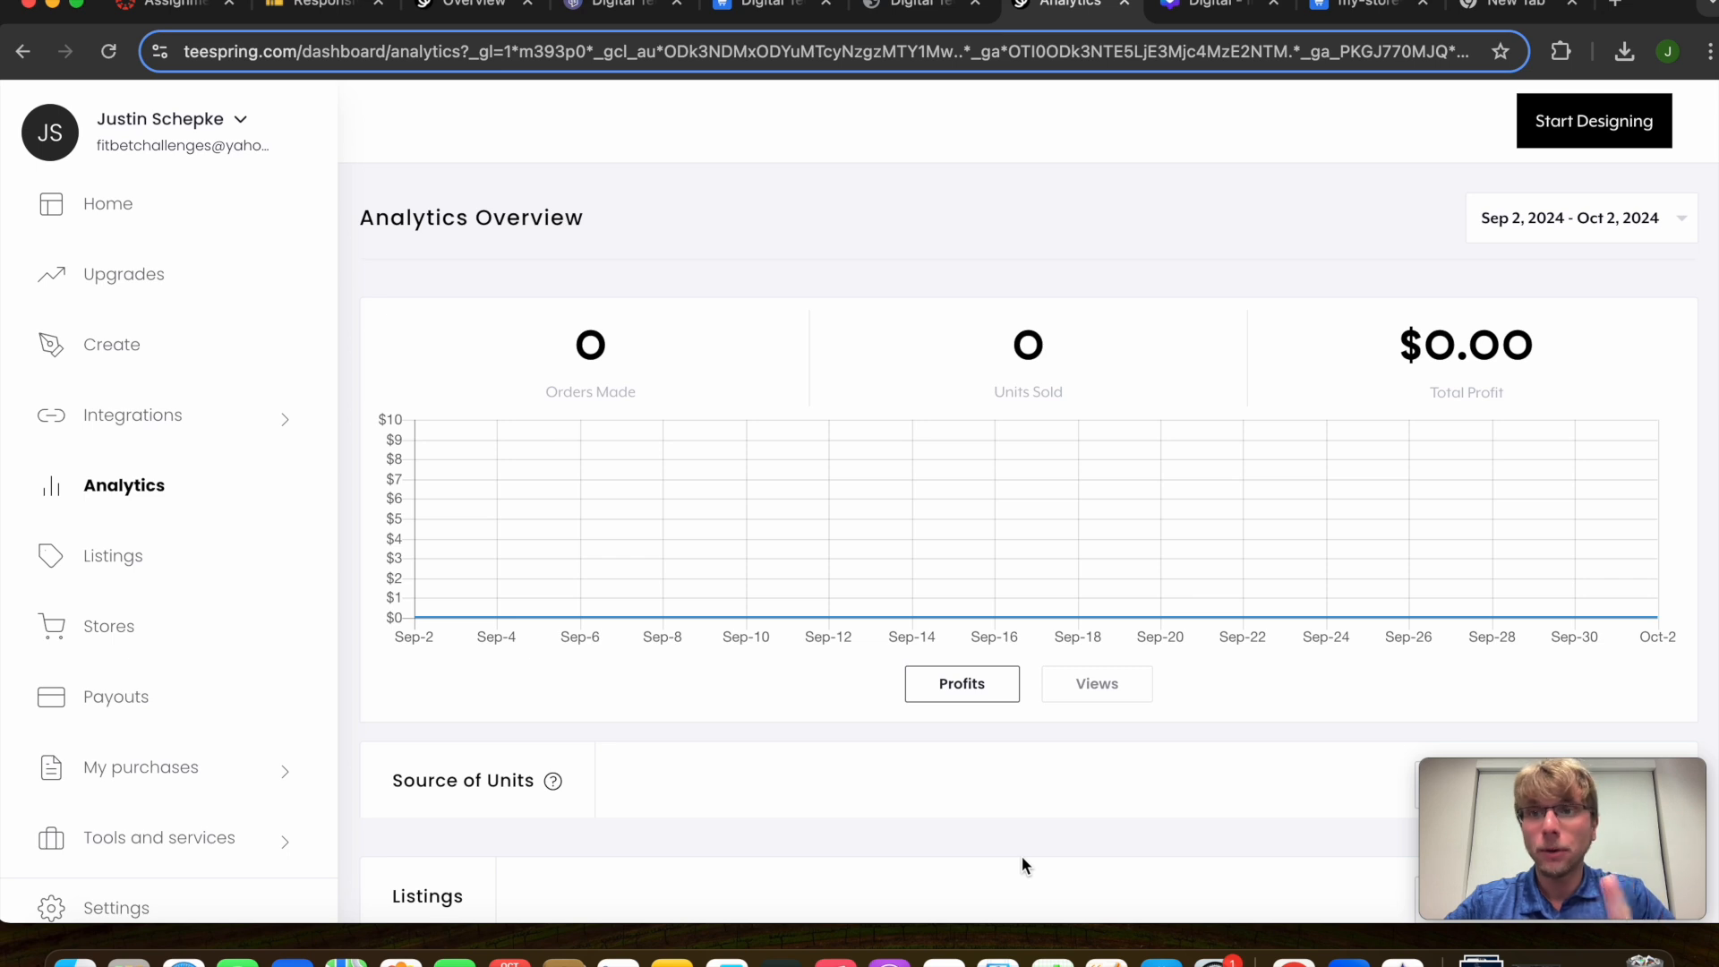
pyautogui.click(145, 505)
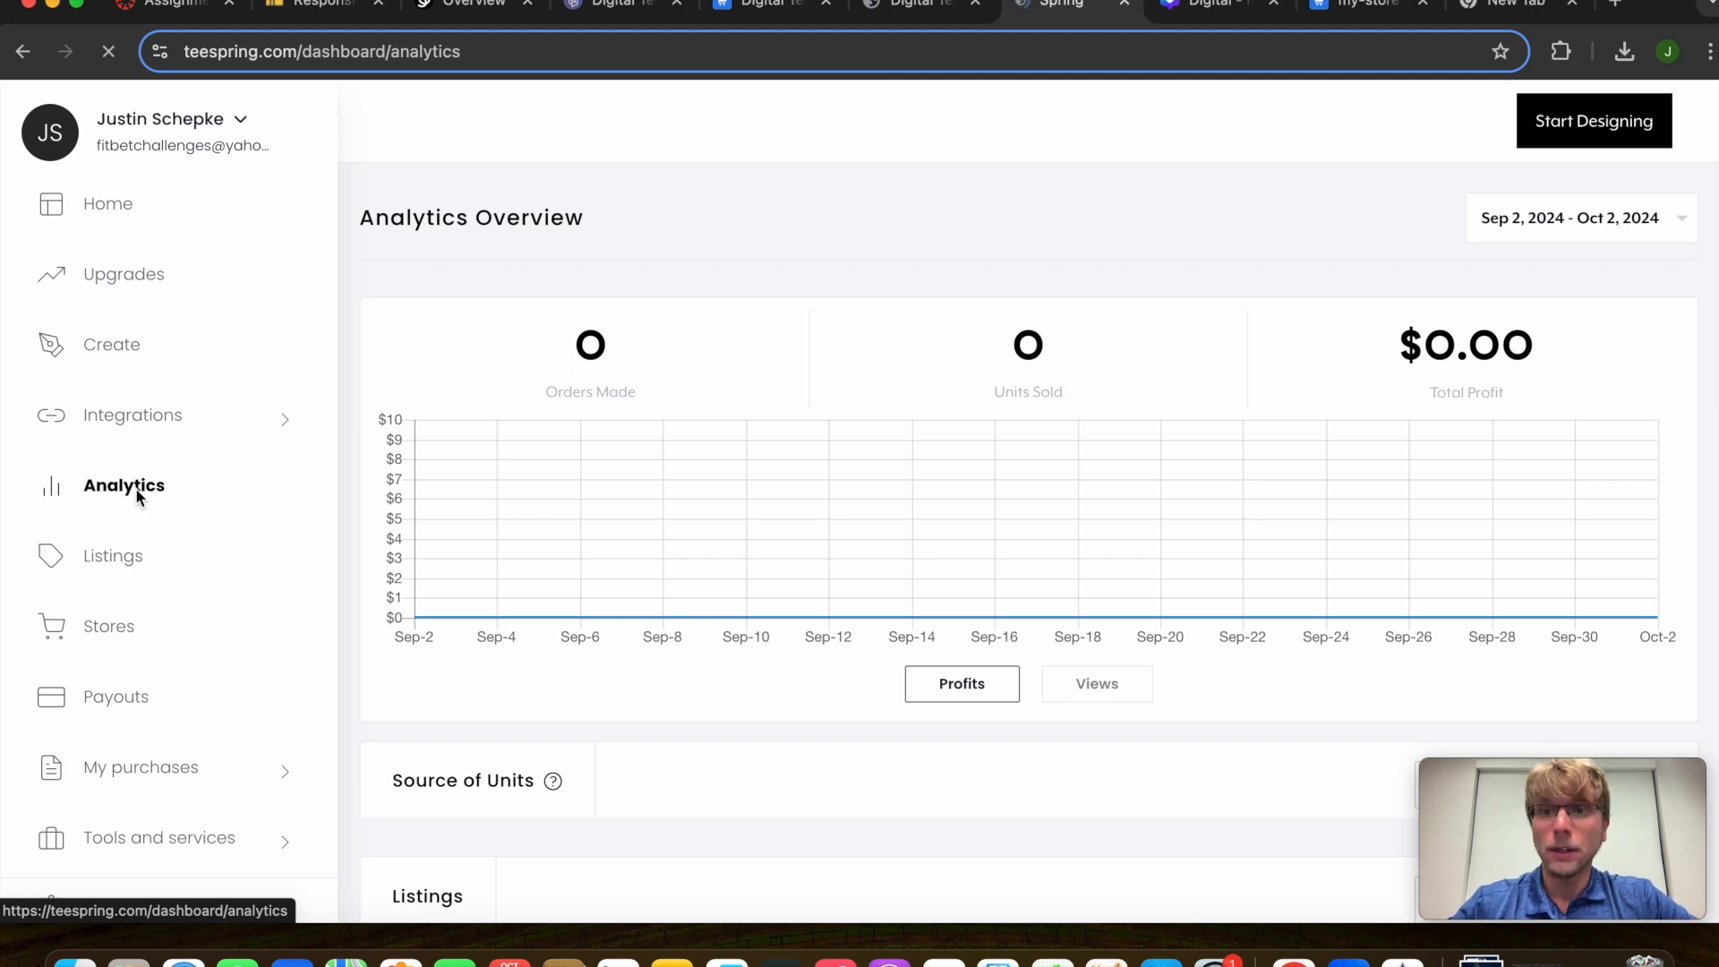
pyautogui.click(136, 561)
pyautogui.scroll(-2, 519, 600)
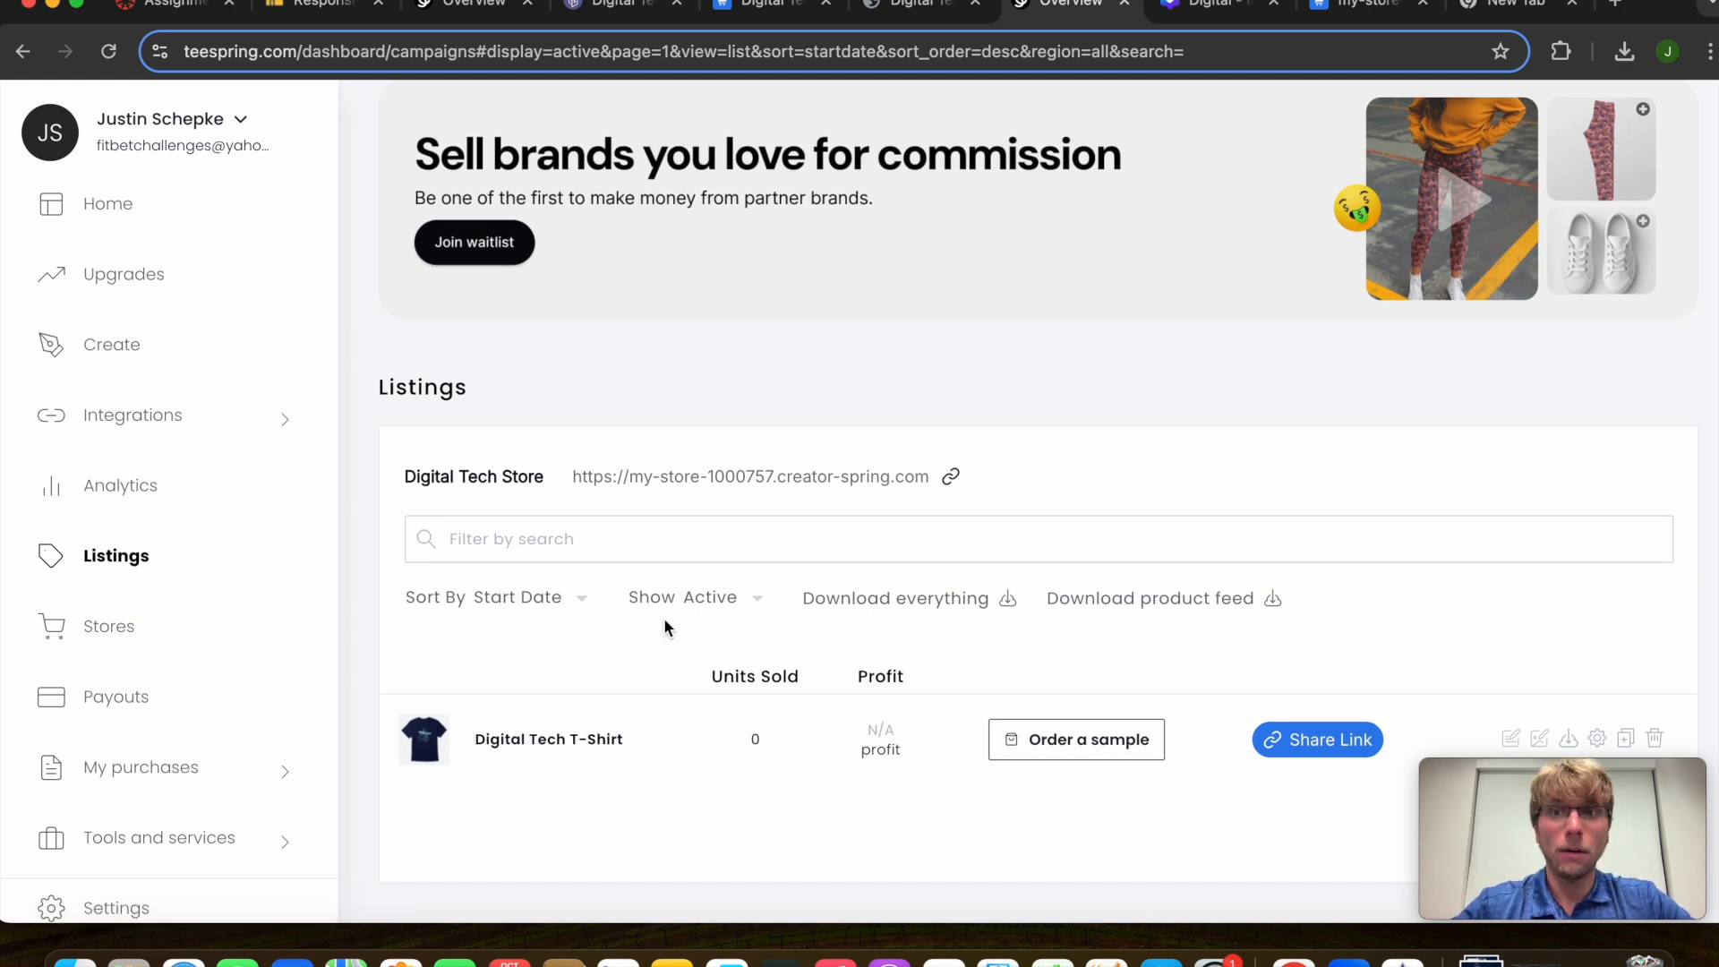
pyautogui.click(135, 626)
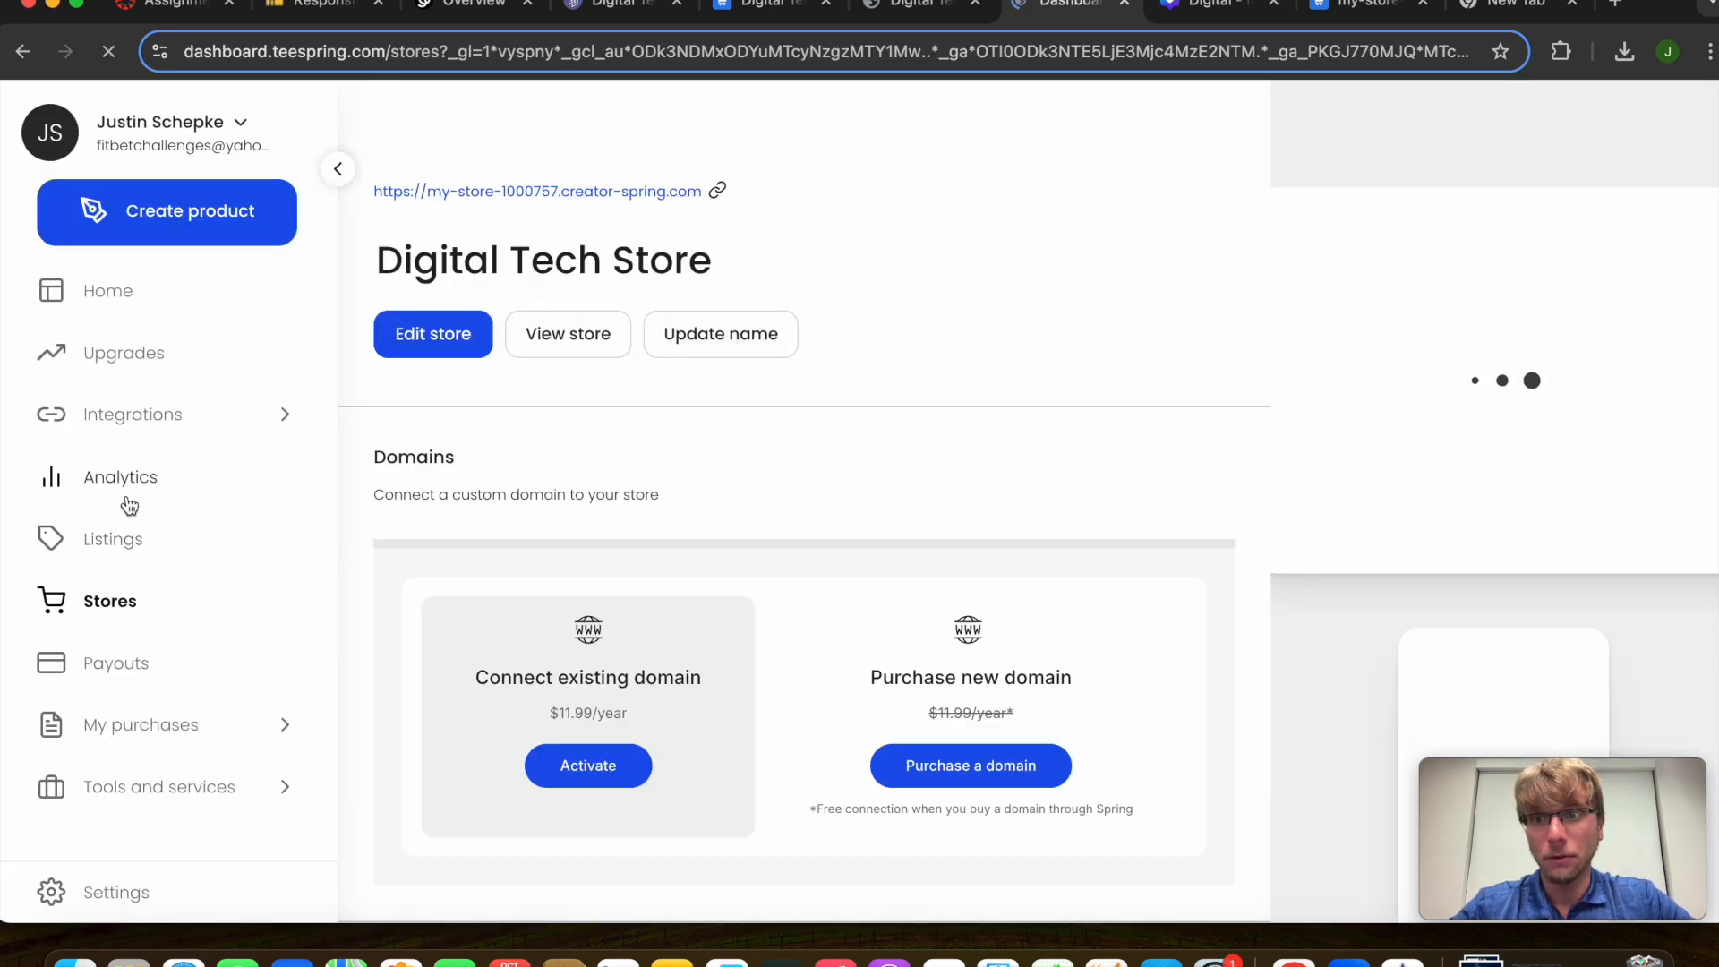
pyautogui.click(126, 486)
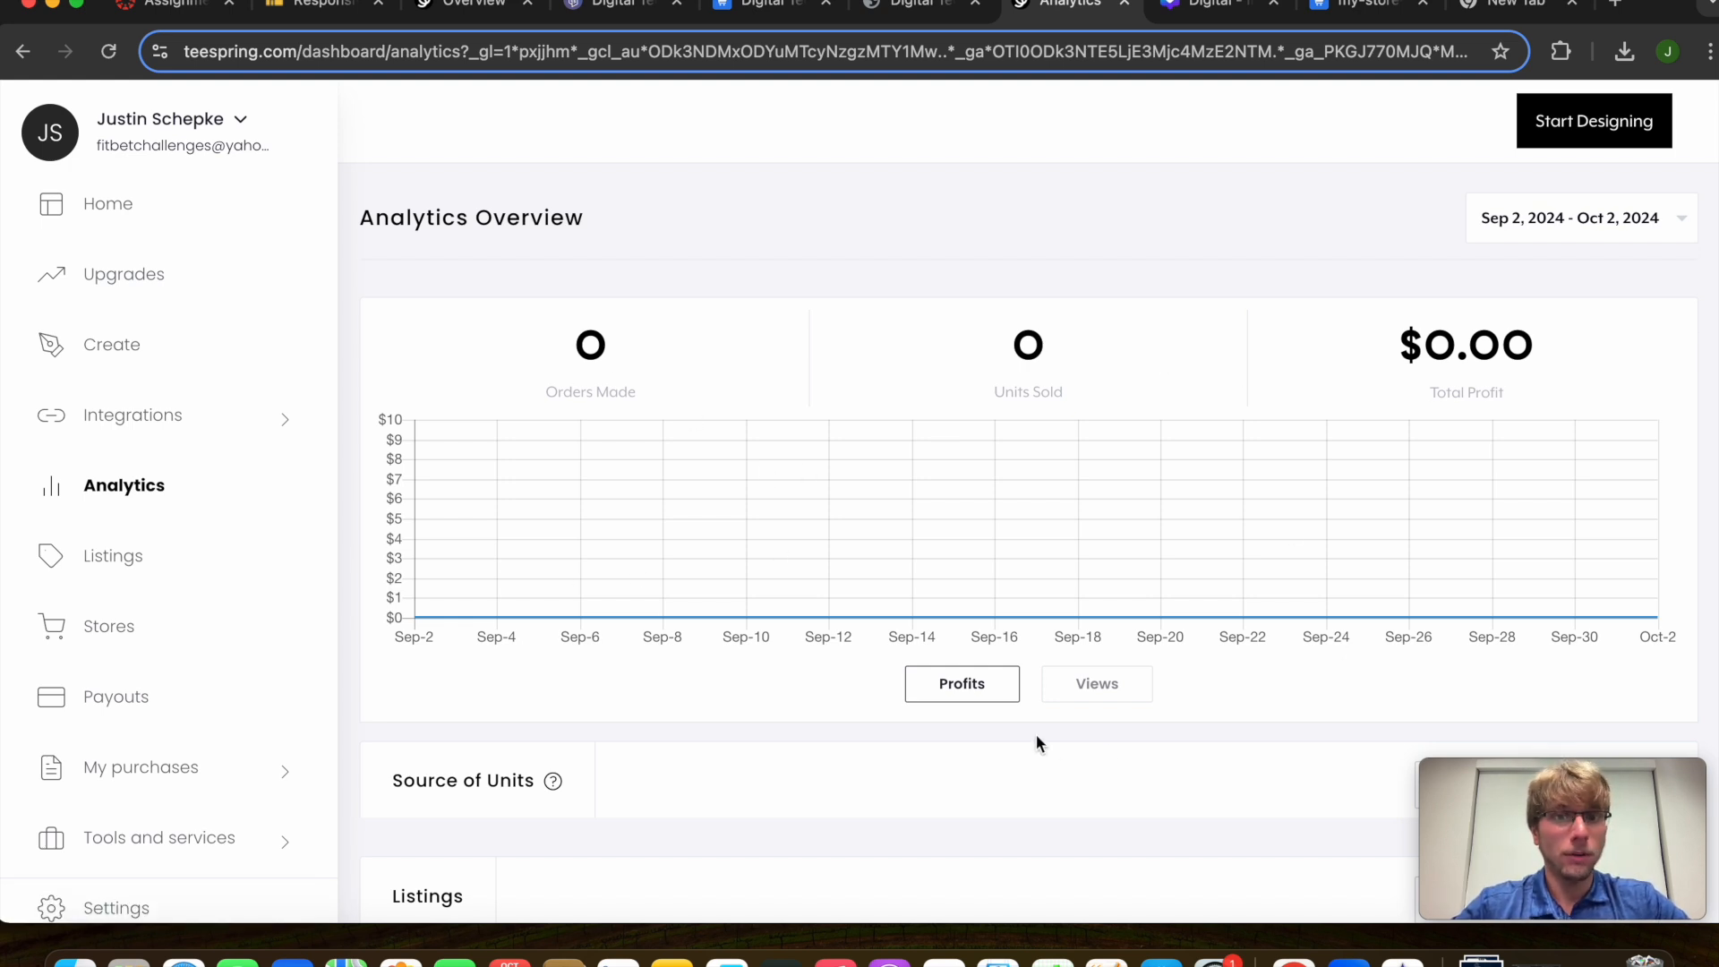
pyautogui.scroll(-5, 1111, 761)
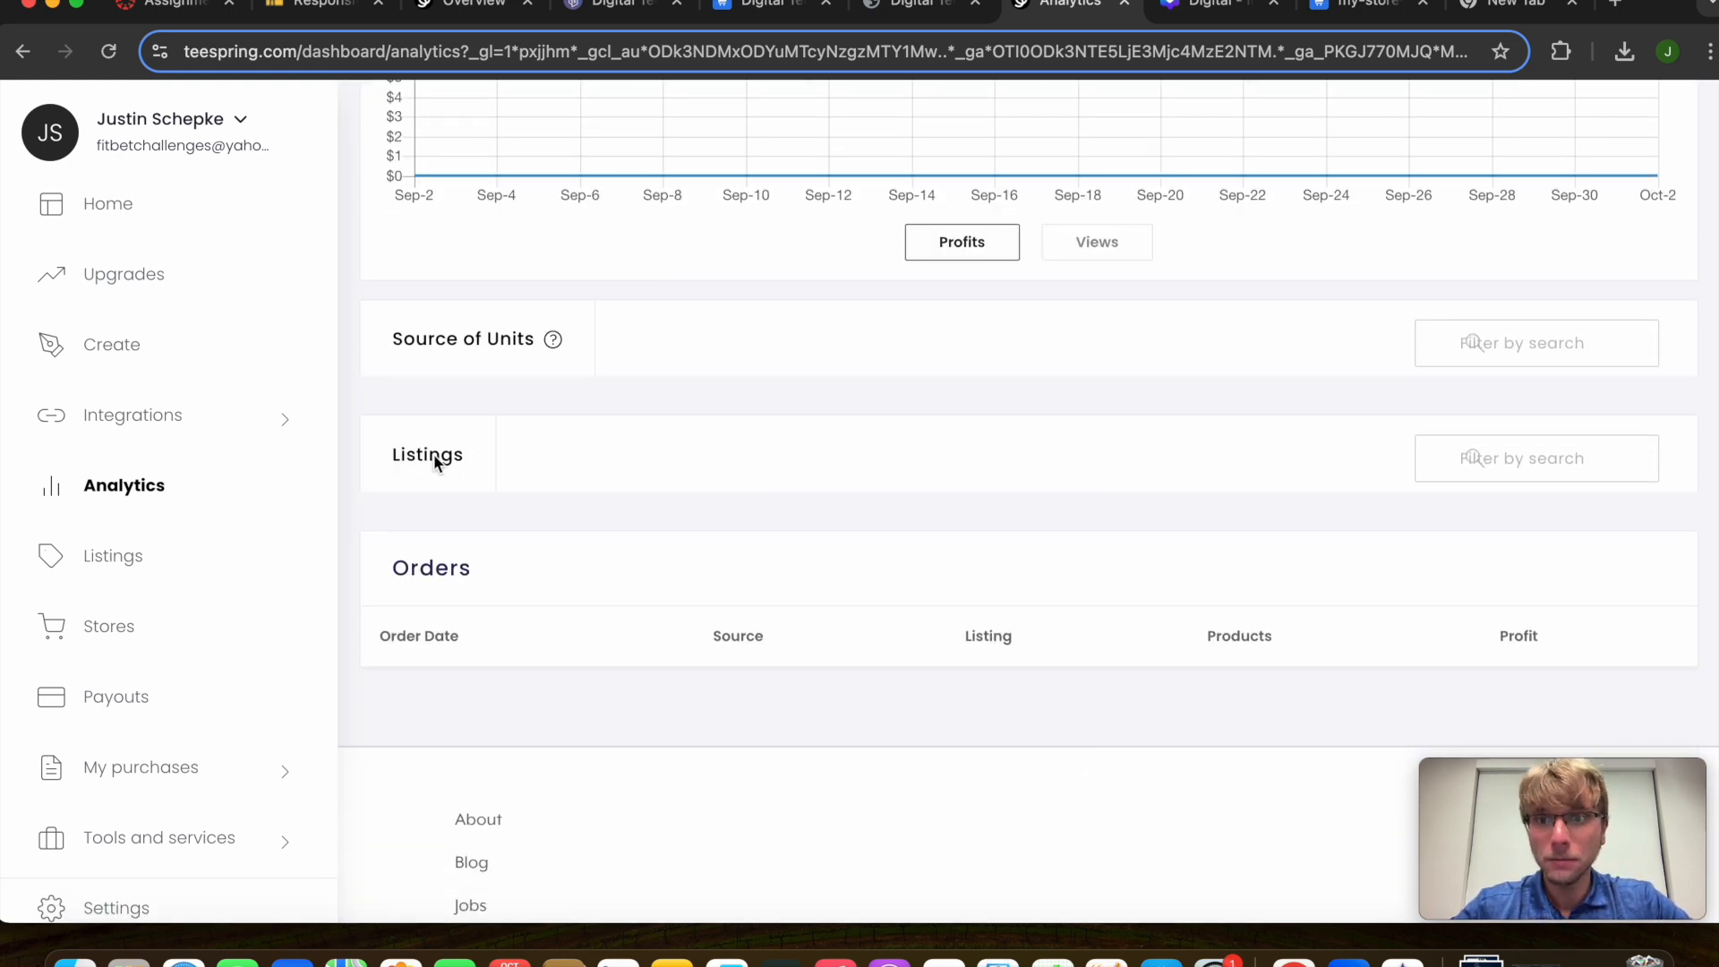